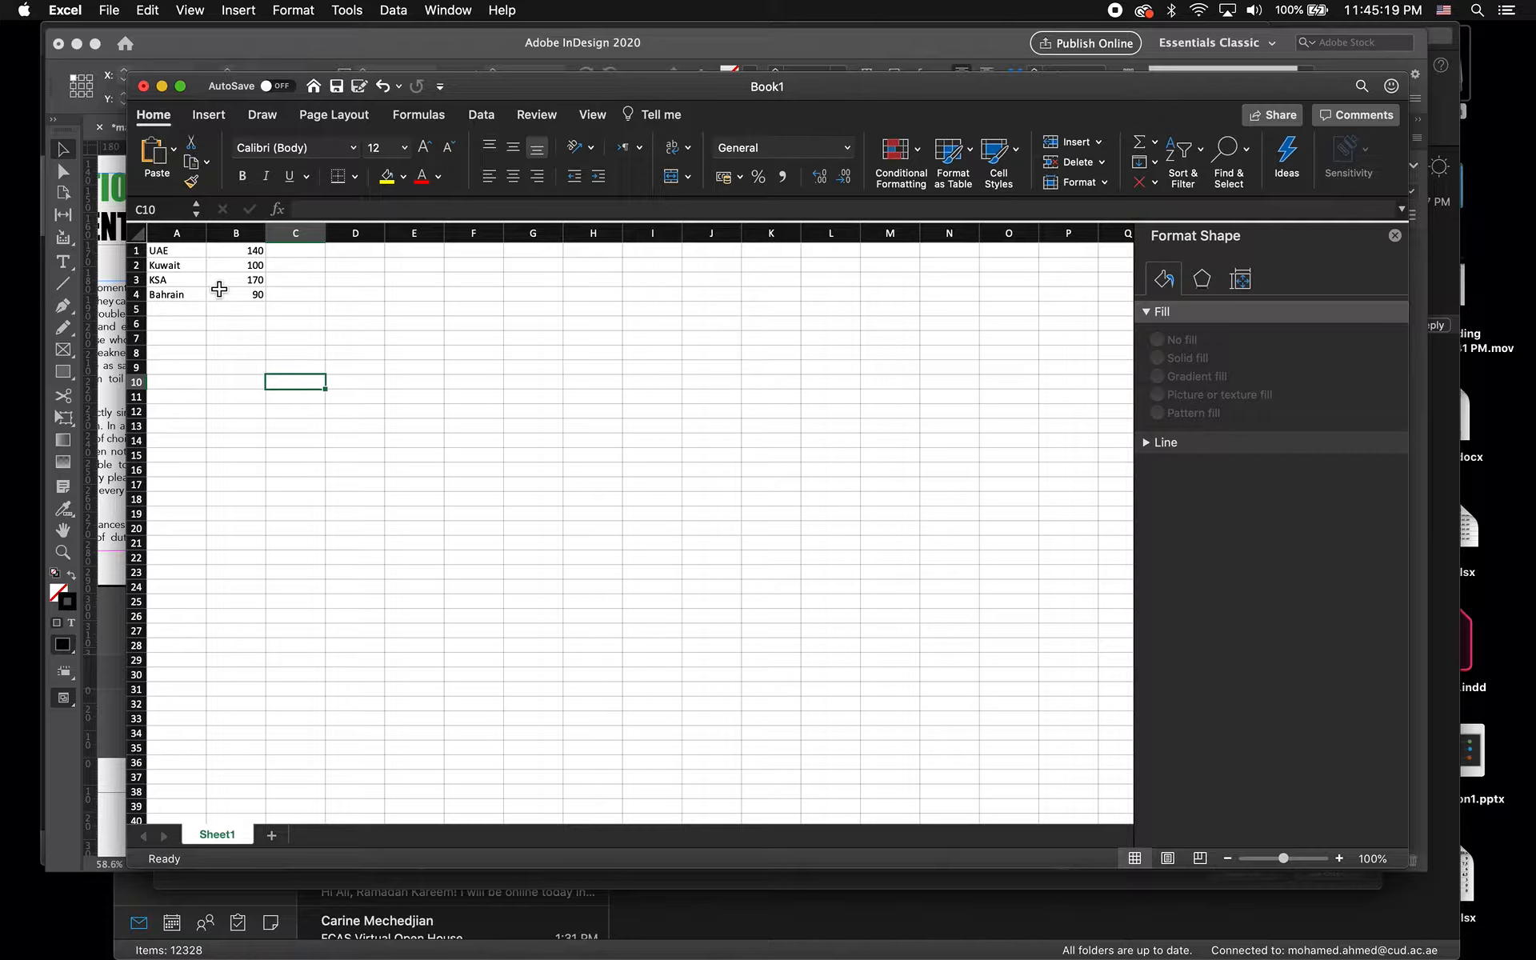
- Examine the country names in A1:A4 and their corresponding values in column B
{"action": "left_click", "coordinate": [186, 233]}
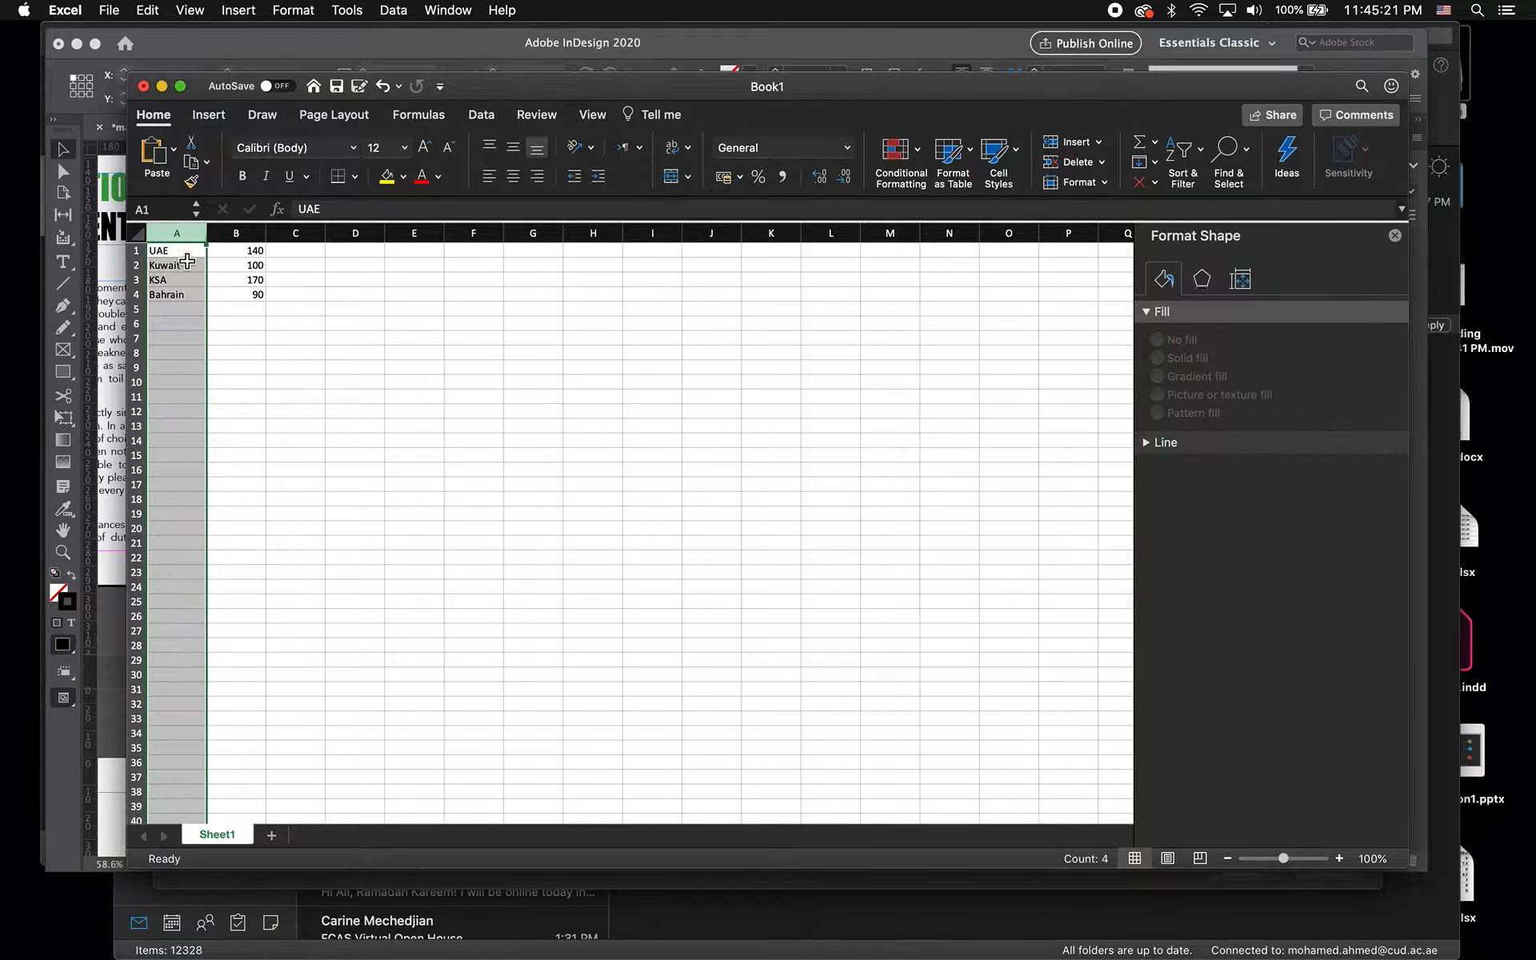
{"action": "left_click", "coordinate": [187, 271]}
{"action": "left_click", "coordinate": [189, 280]}
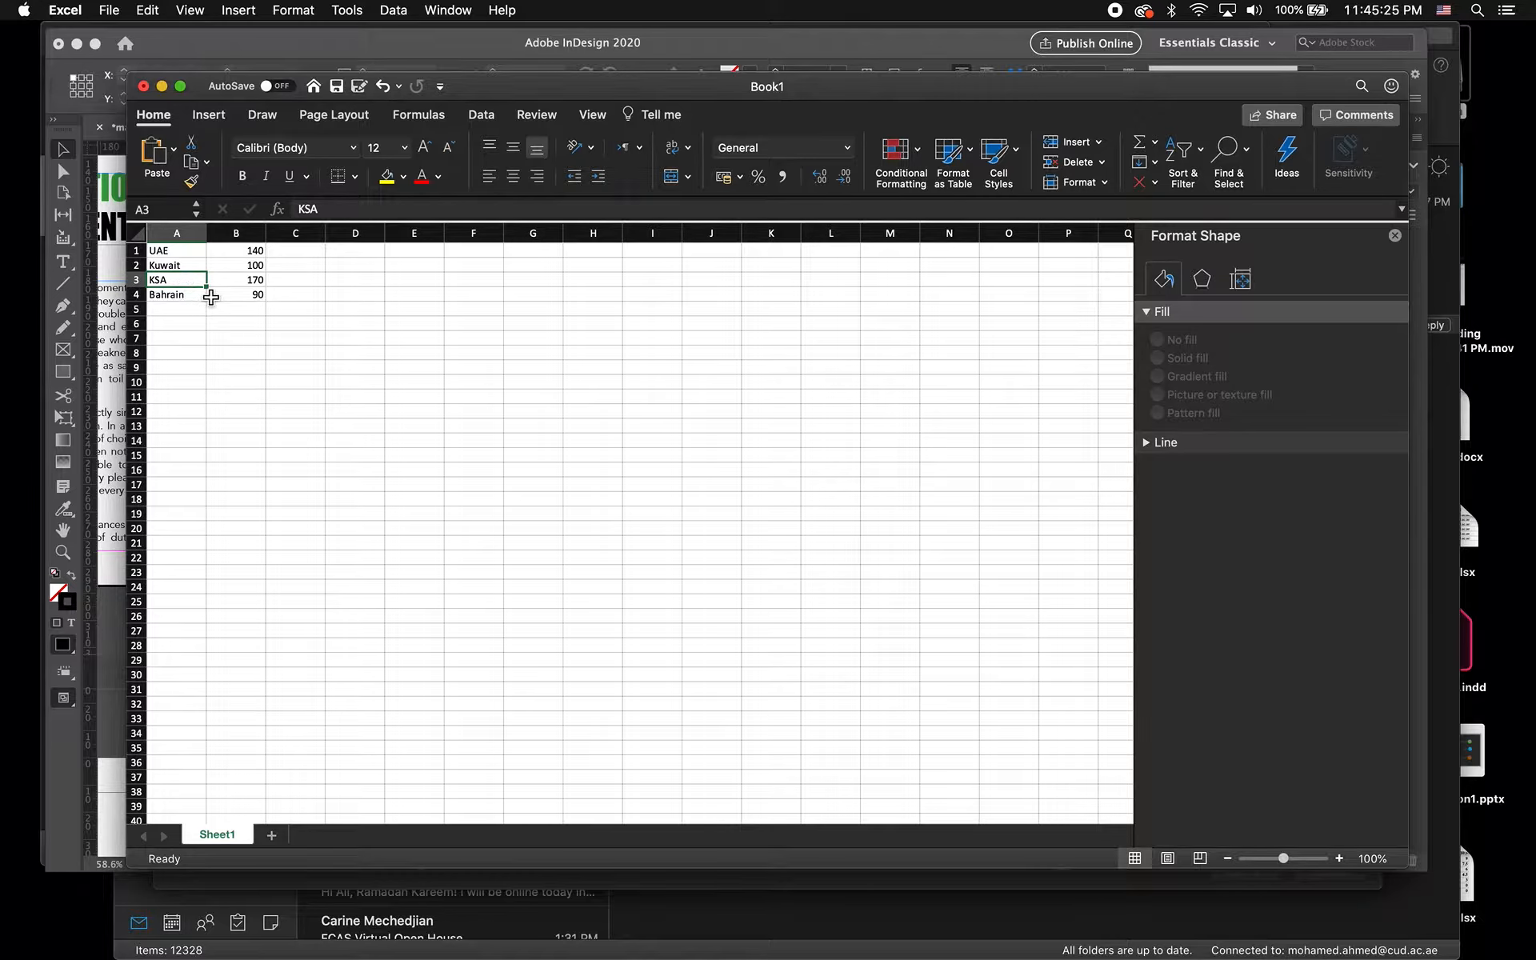
{"action": "left_click", "coordinate": [196, 300]}
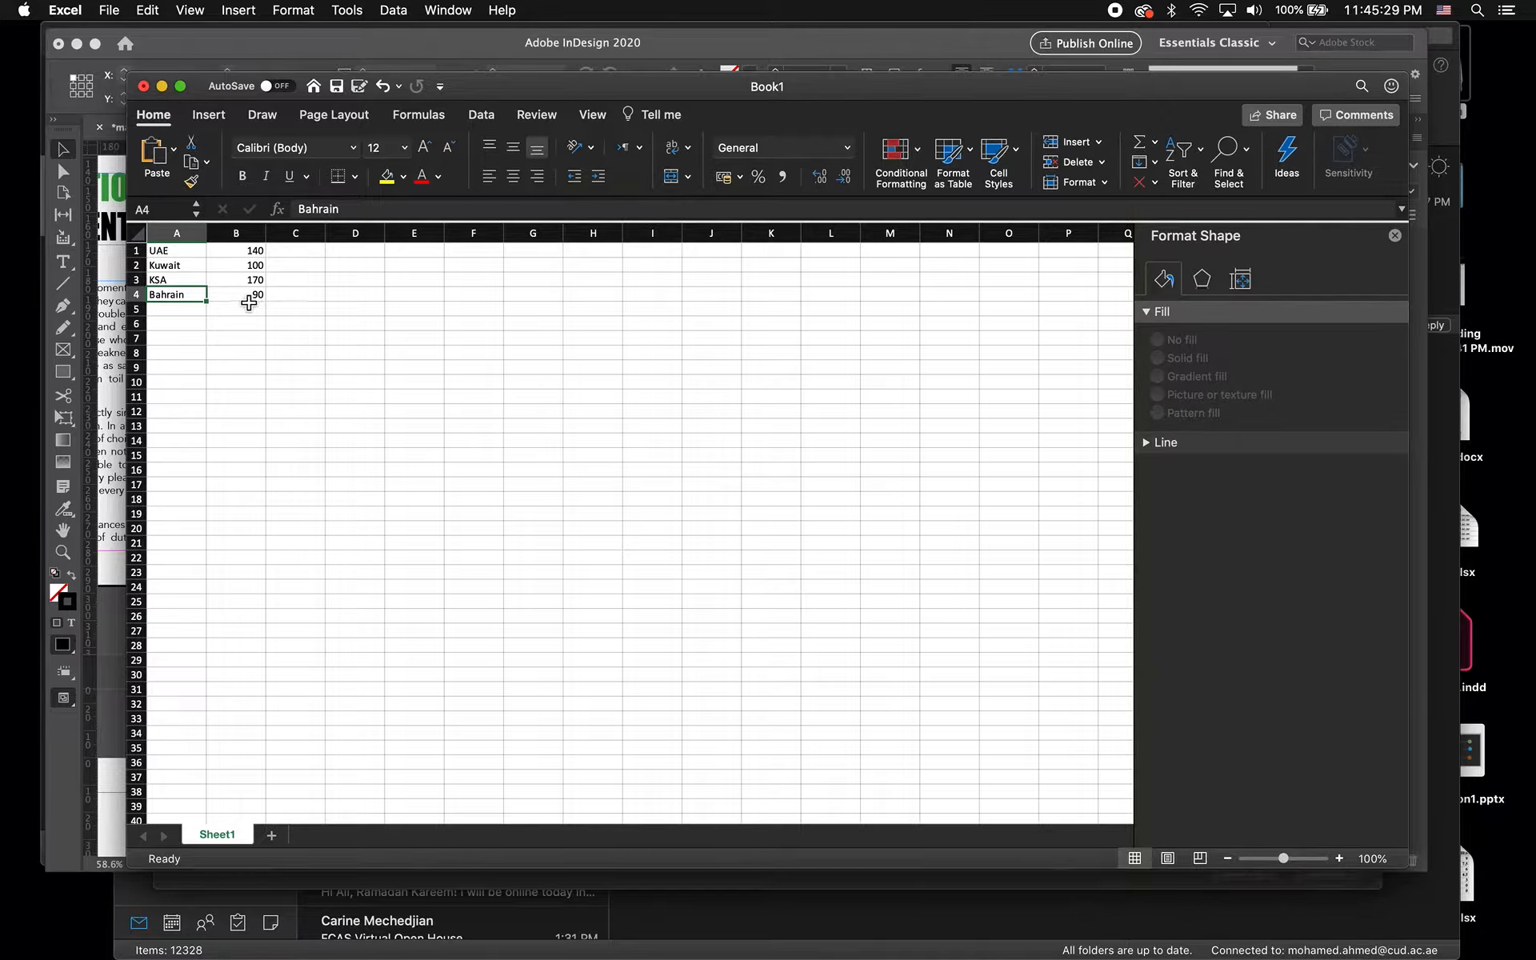
{"action": "left_click_drag", "start_coordinate": [248, 296], "coordinate": [173, 265]}
{"action": "left_click", "coordinate": [239, 252]}
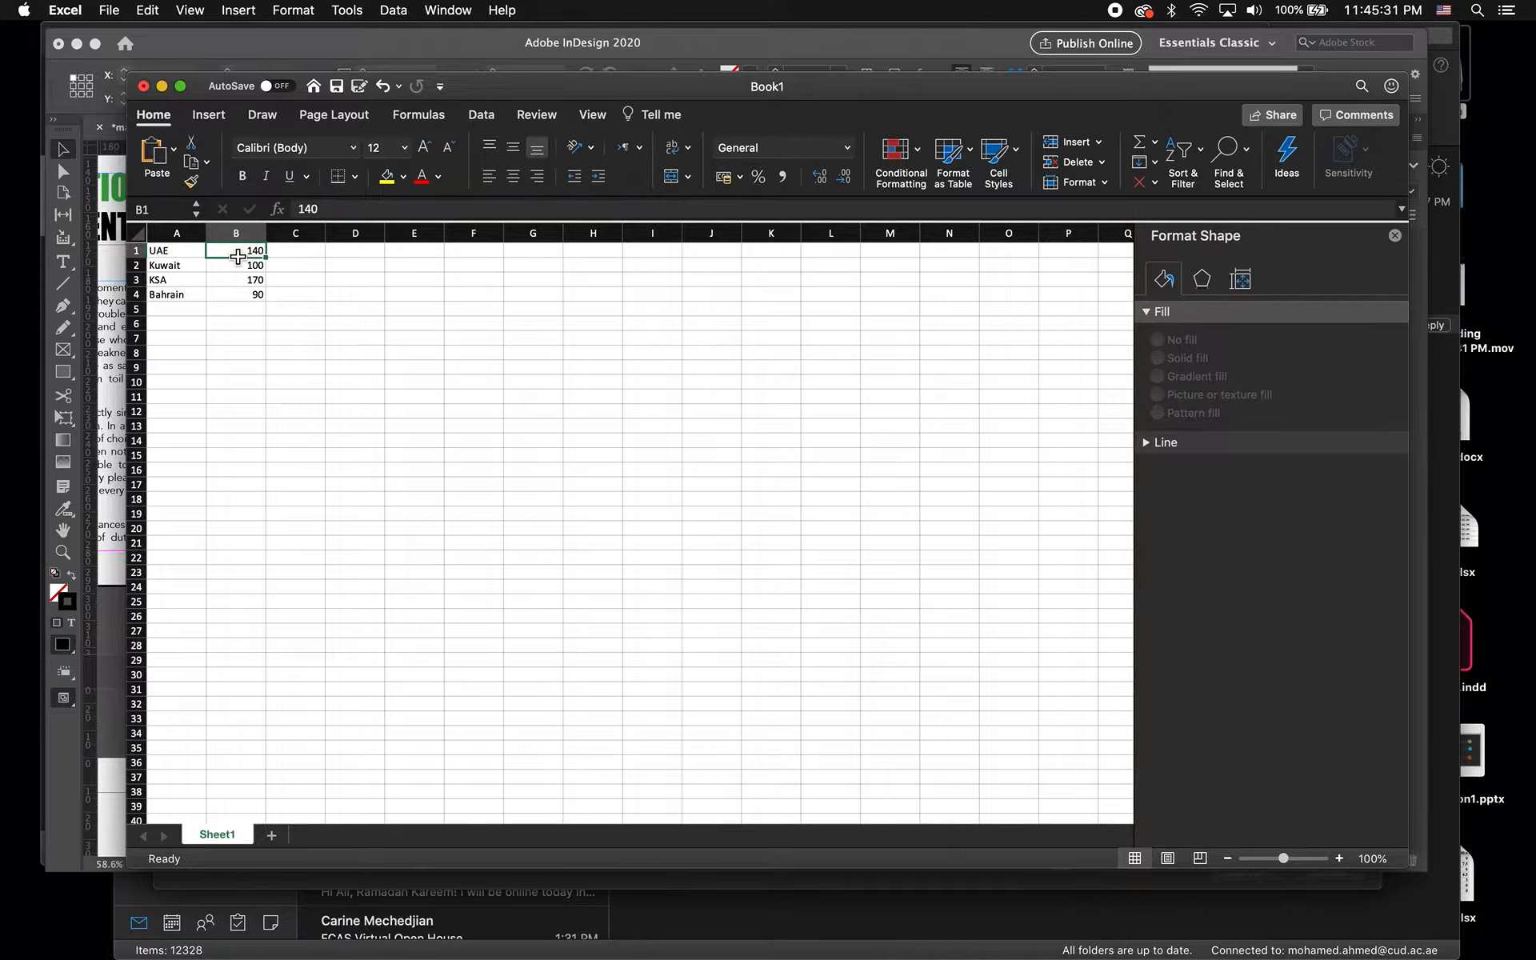
{"action": "left_click_drag", "start_coordinate": [192, 251], "coordinate": [193, 296]}
{"action": "left_click", "coordinate": [195, 294]}
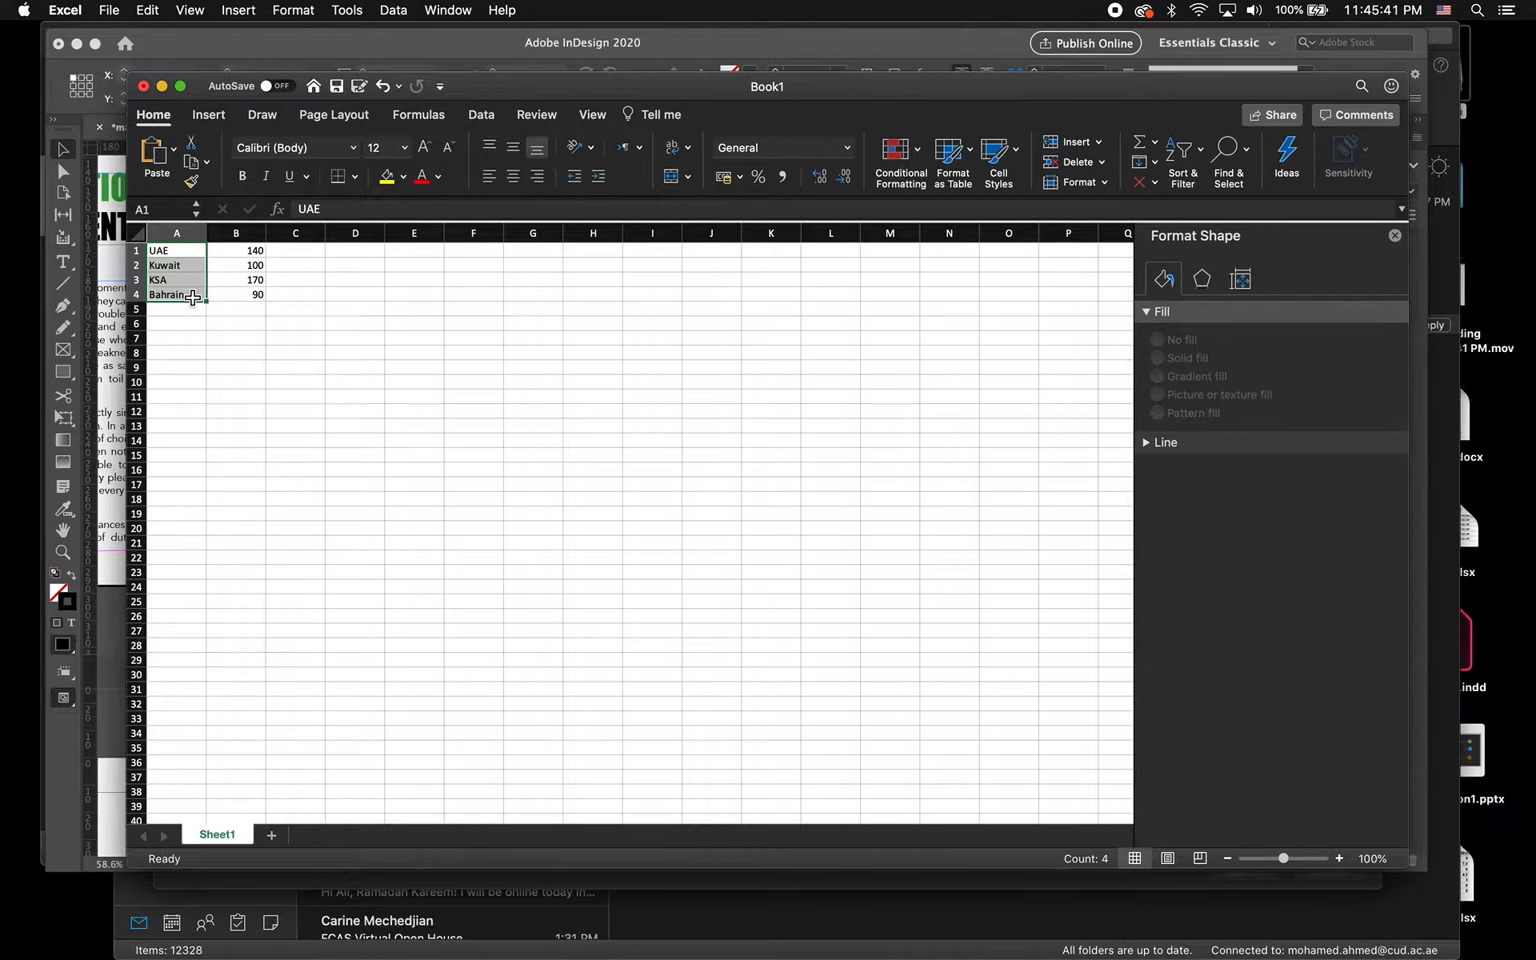
- Insert a column chart from the range A1:B4 and place it enlarged over about columns F to M, rows 4 to 23
{"action": "left_click_drag", "start_coordinate": [246, 251], "coordinate": [250, 297]}
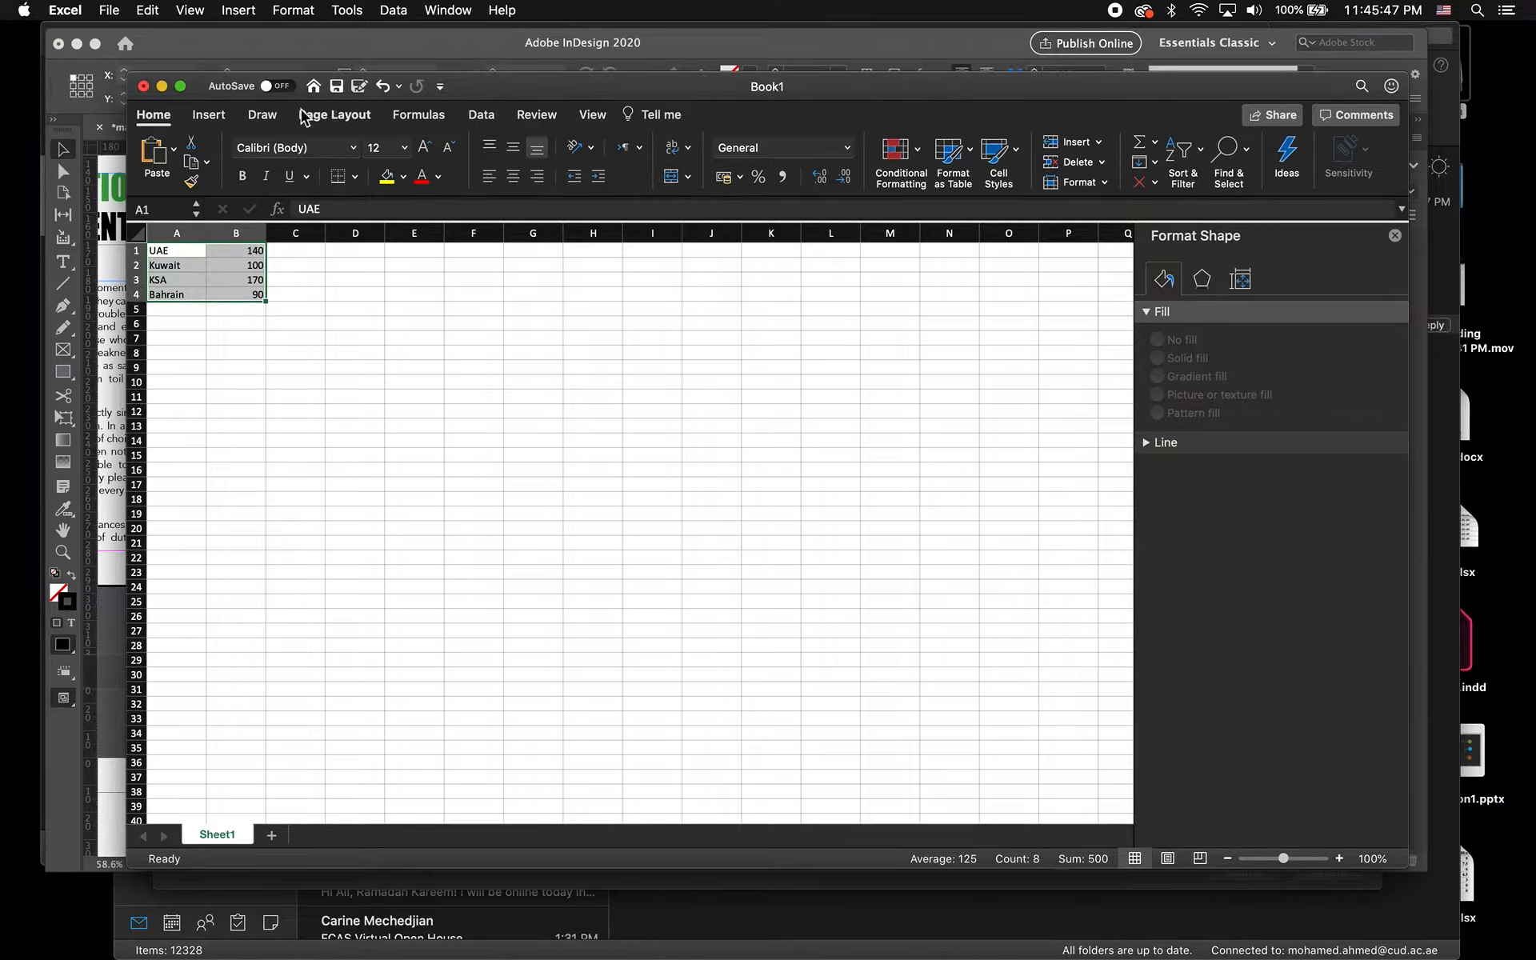
{"action": "left_click", "coordinate": [238, 10]}
{"action": "mouse_move", "coordinate": [310, 120]}
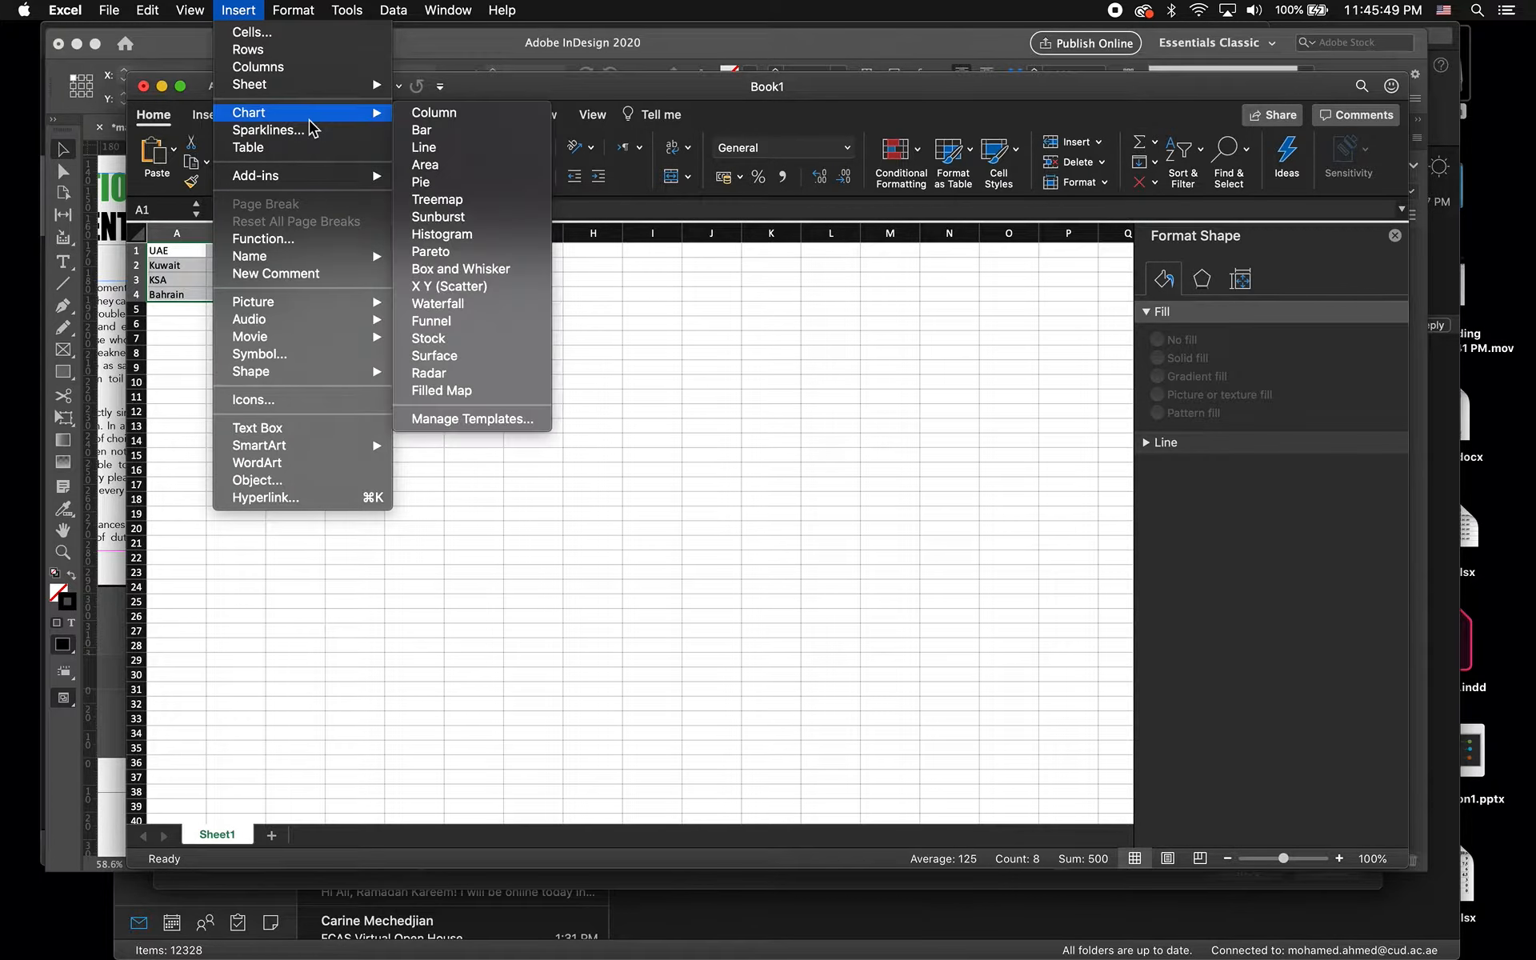
{"action": "left_click", "coordinate": [447, 122]}
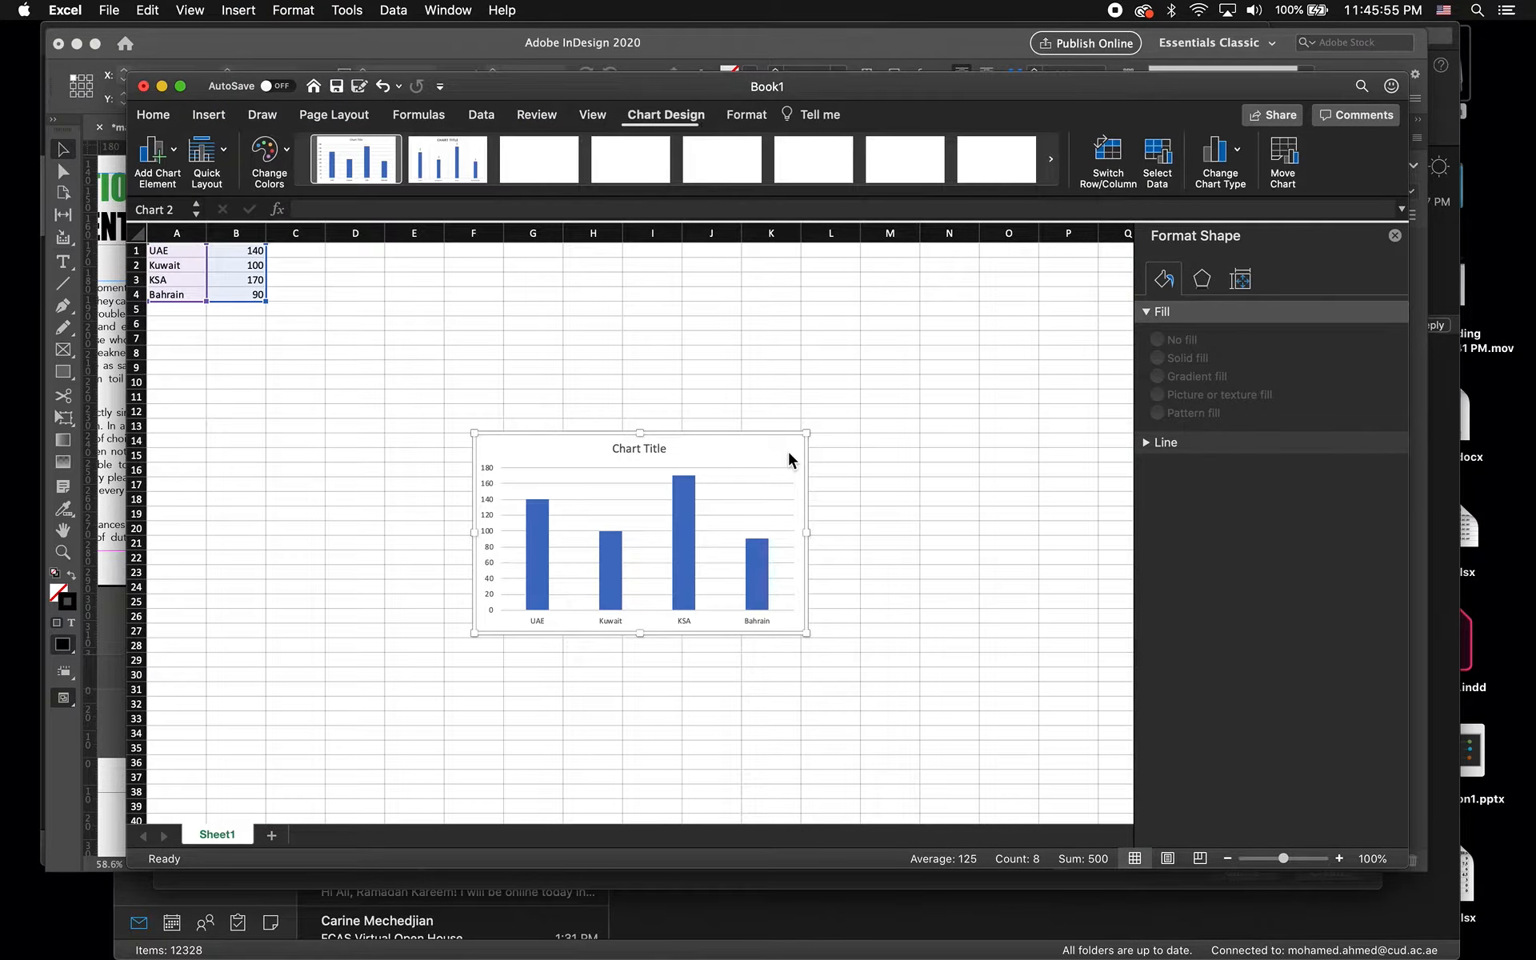
{"action": "left_click_drag", "start_coordinate": [791, 452], "coordinate": [767, 300]}
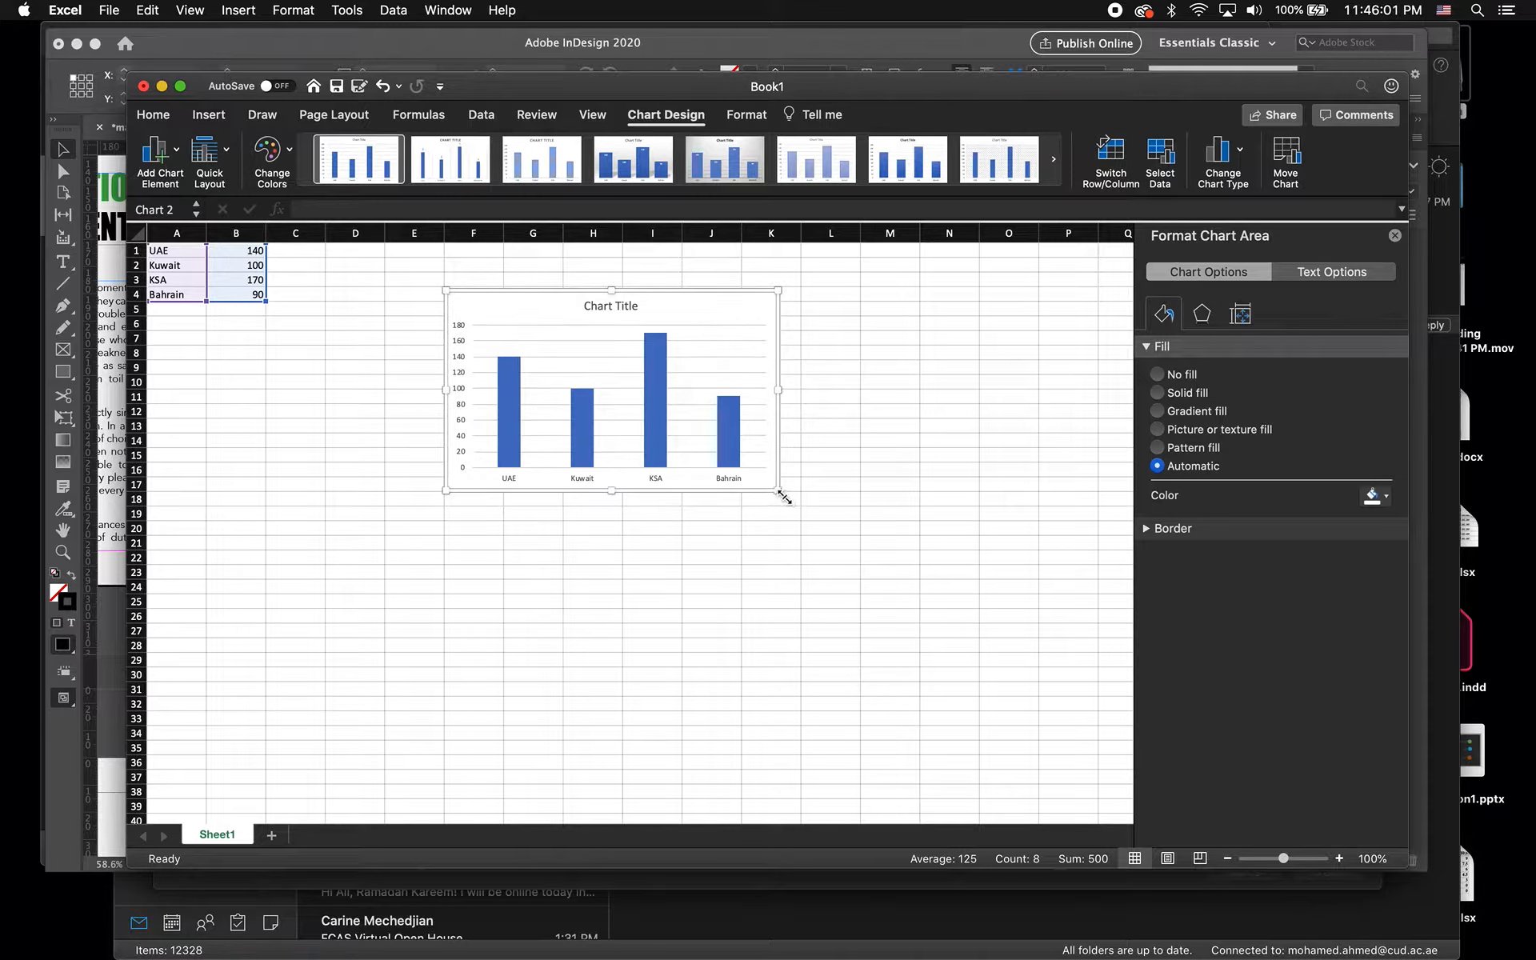
{"action": "left_click_drag", "start_coordinate": [782, 496], "coordinate": [922, 579]}
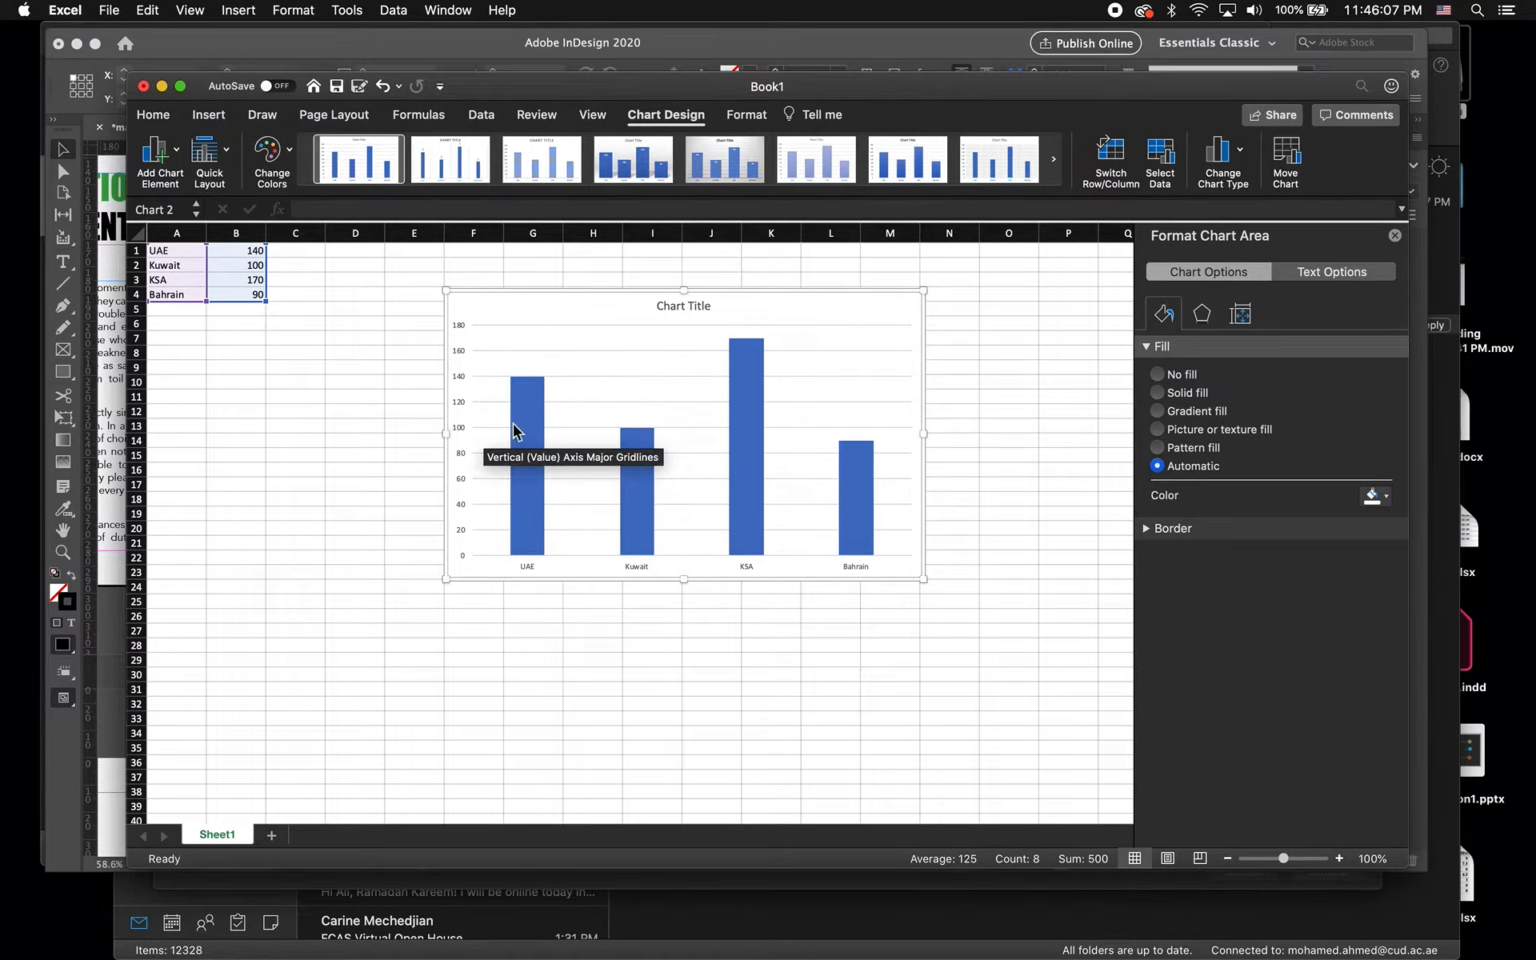
- Add data labels to the chart's columns and set their font size to 11
{"action": "left_click", "coordinate": [531, 399]}
{"action": "right_click", "coordinate": [527, 405]}
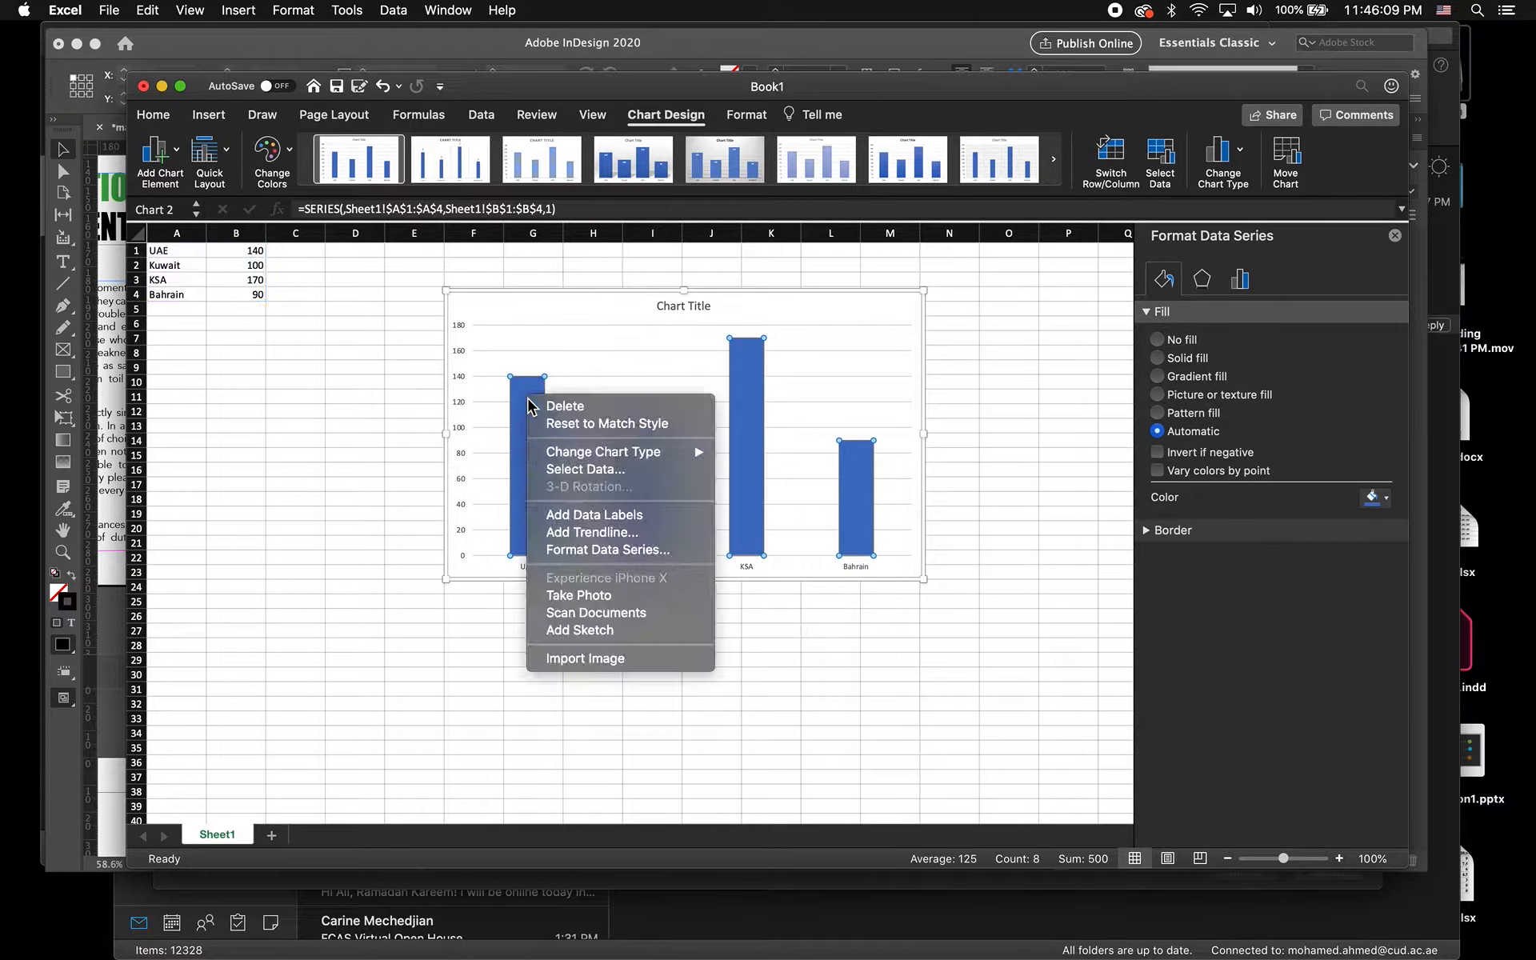
{"action": "left_click", "coordinate": [597, 516]}
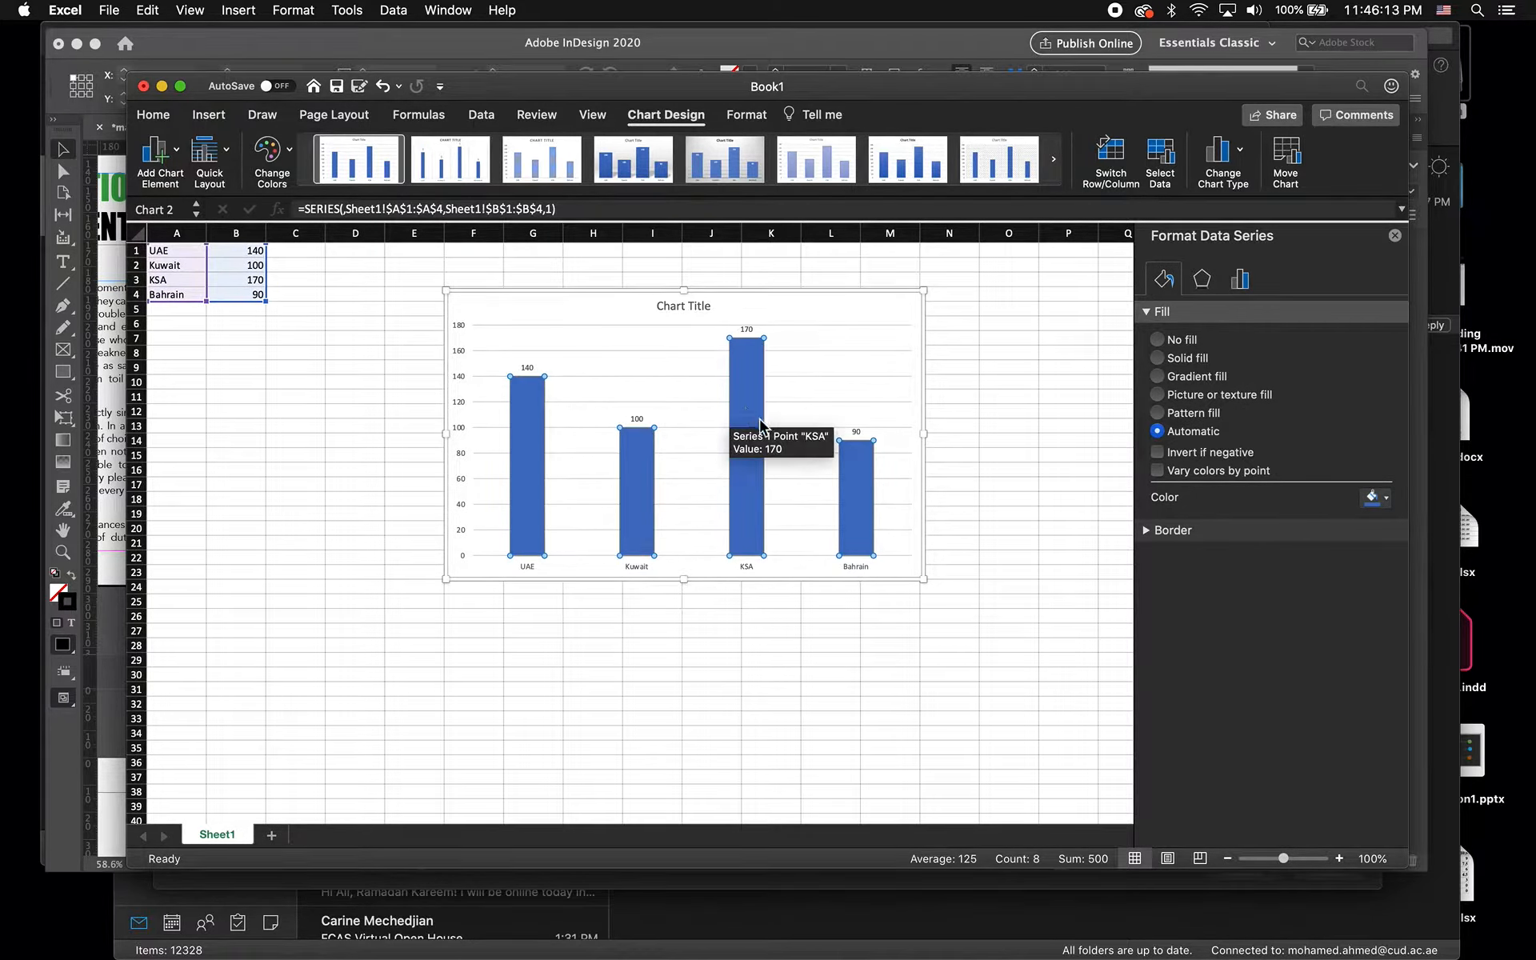
{"action": "left_click", "coordinate": [538, 368]}
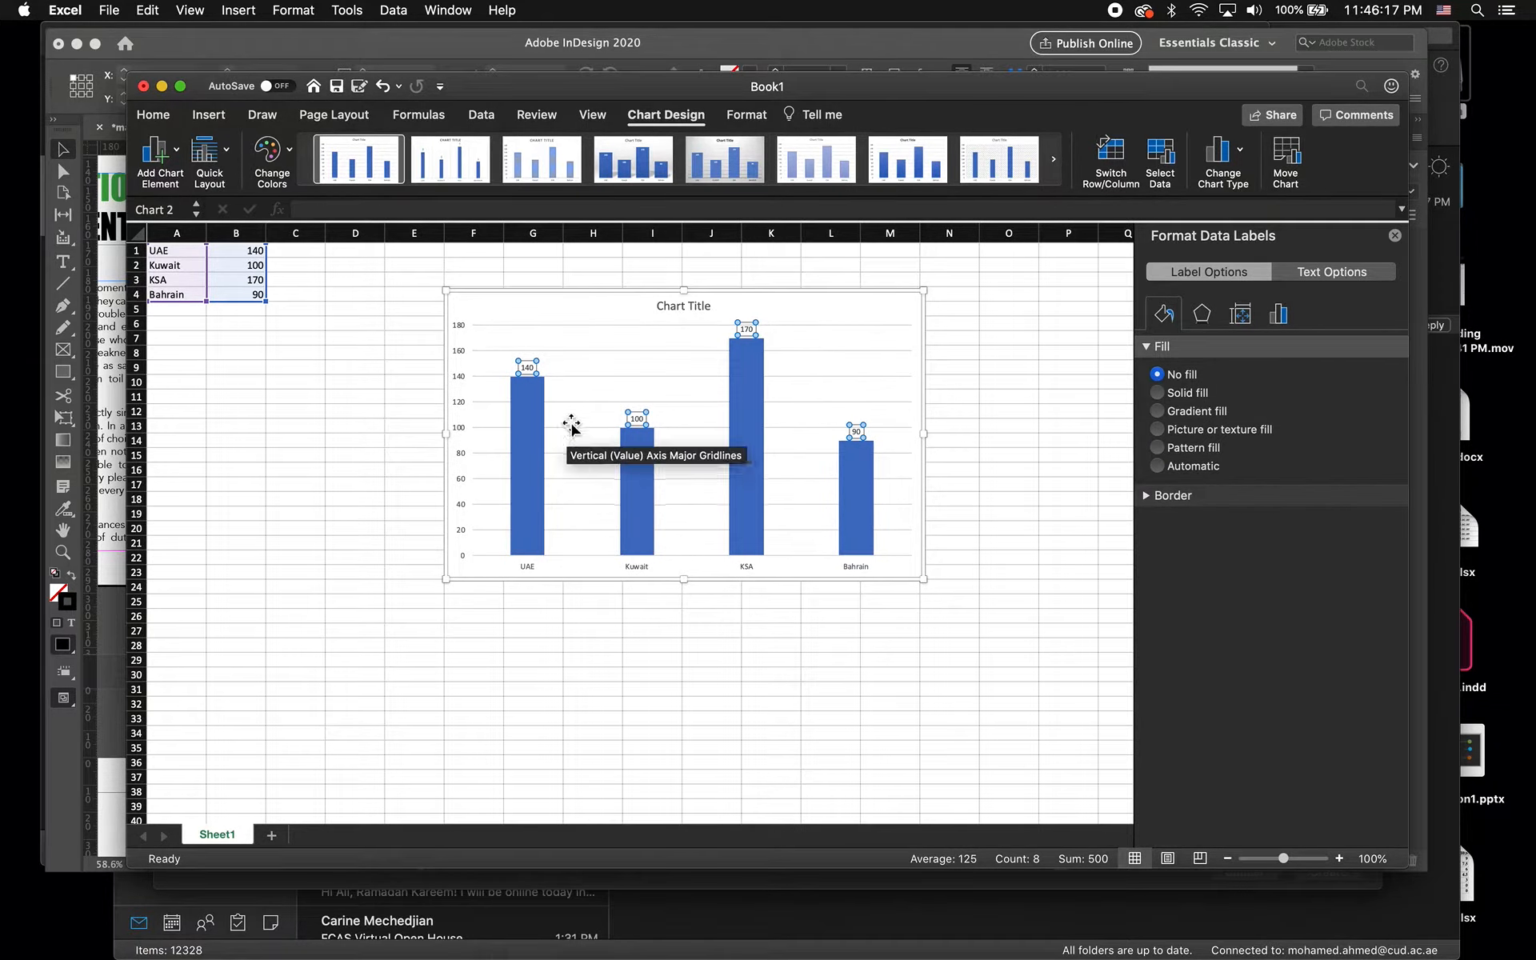
{"action": "left_click", "coordinate": [154, 115]}
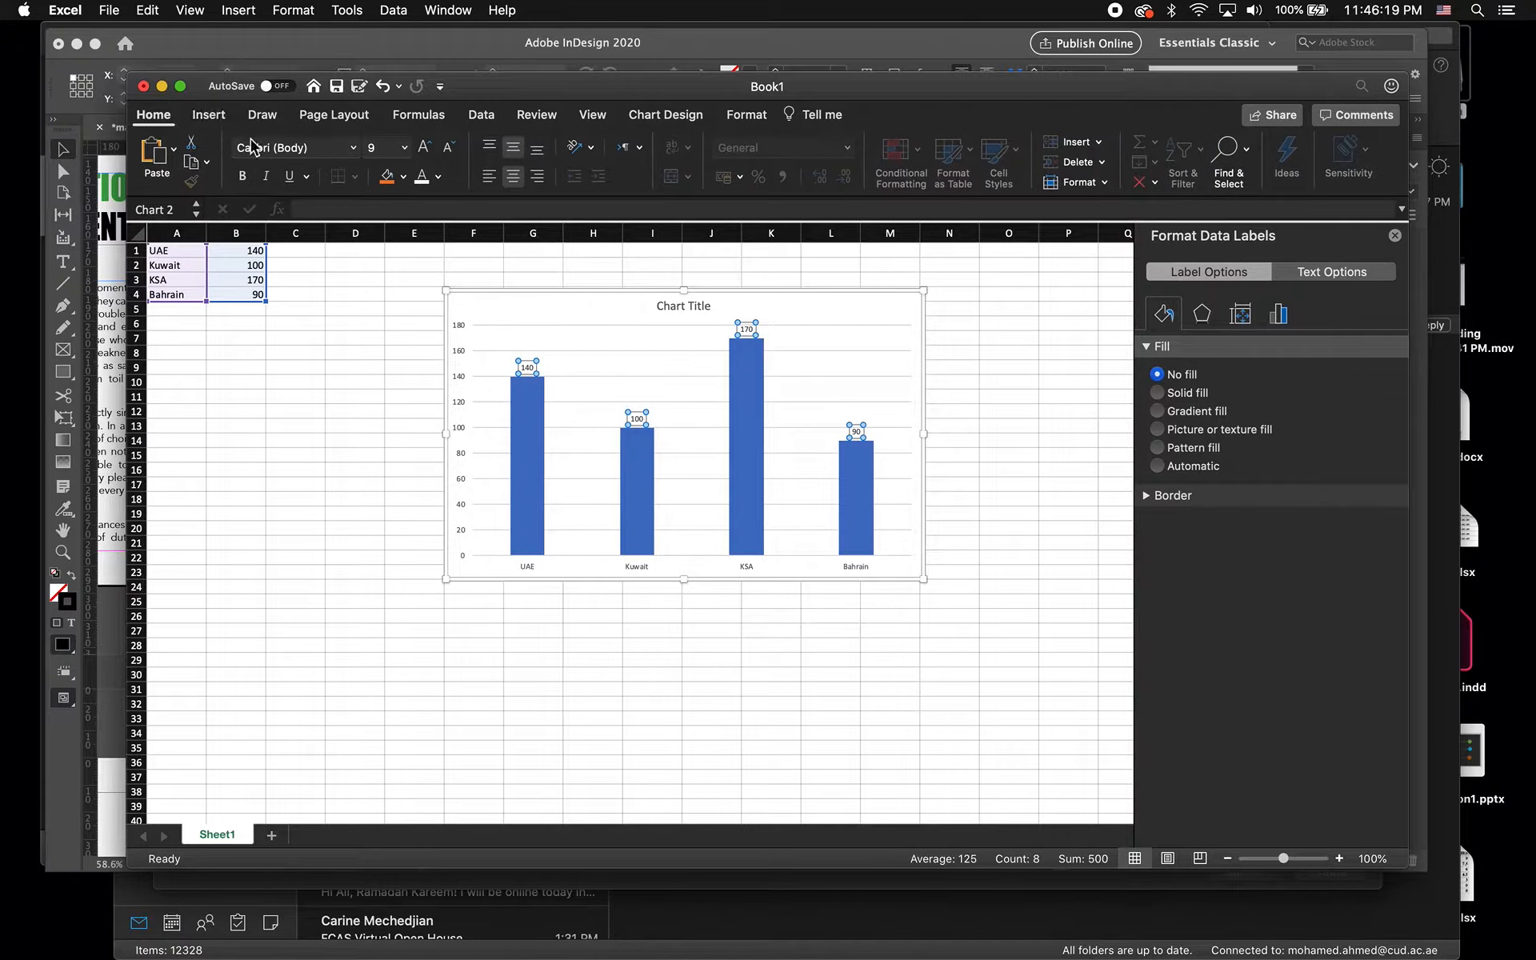
{"action": "left_click", "coordinate": [425, 148]}
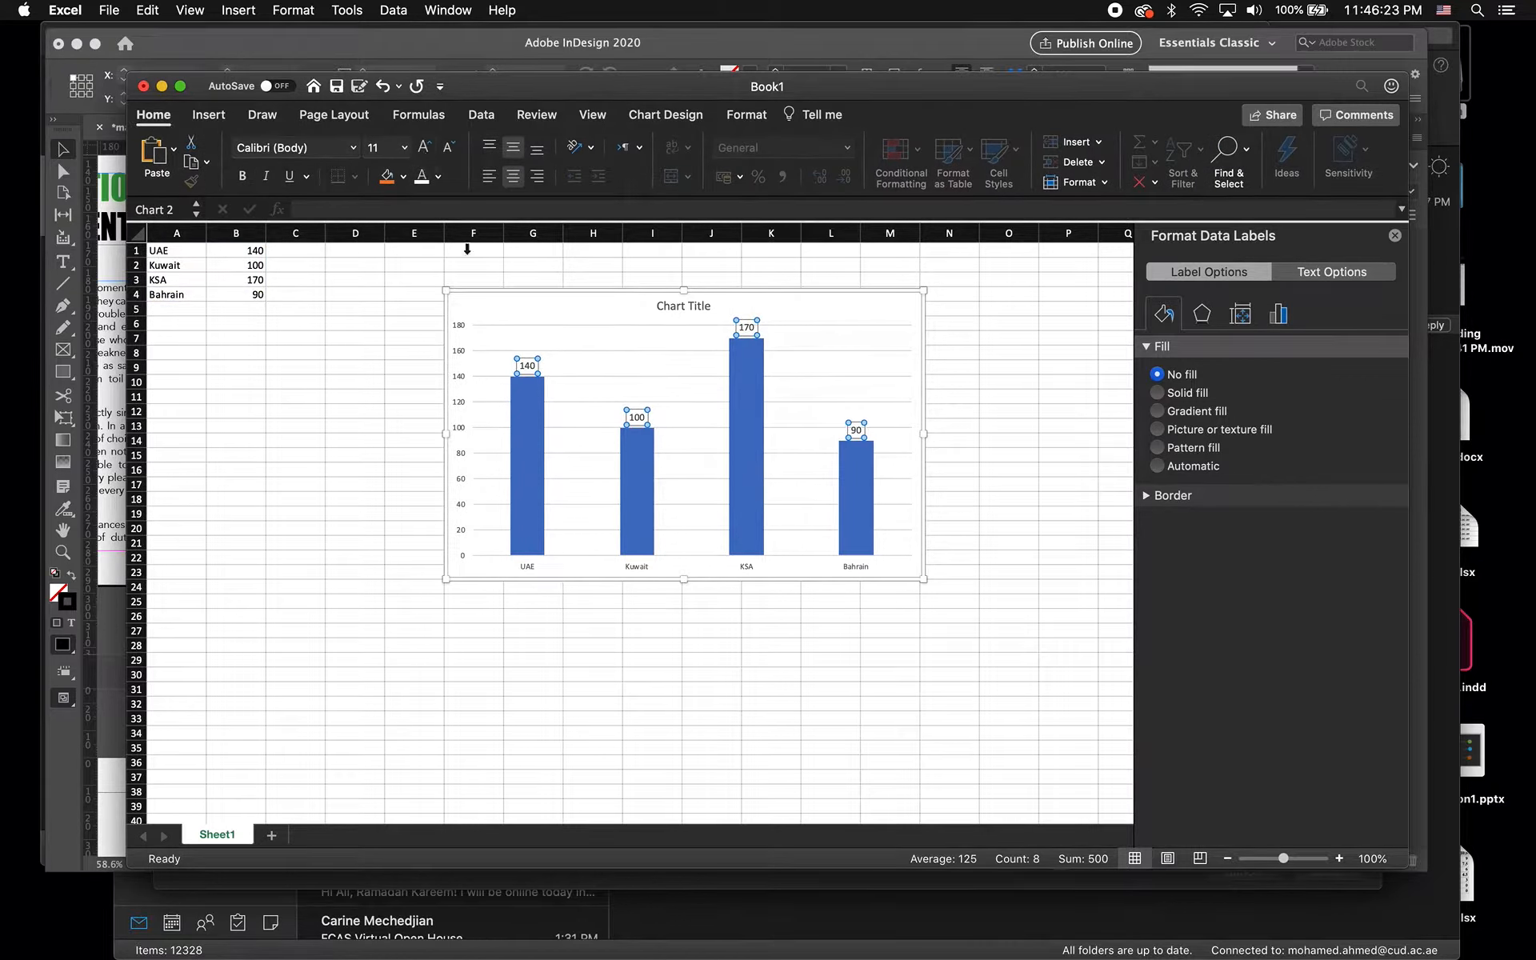
- Change the chart type to the 3-D clustered column
{"action": "left_click", "coordinate": [530, 421]}
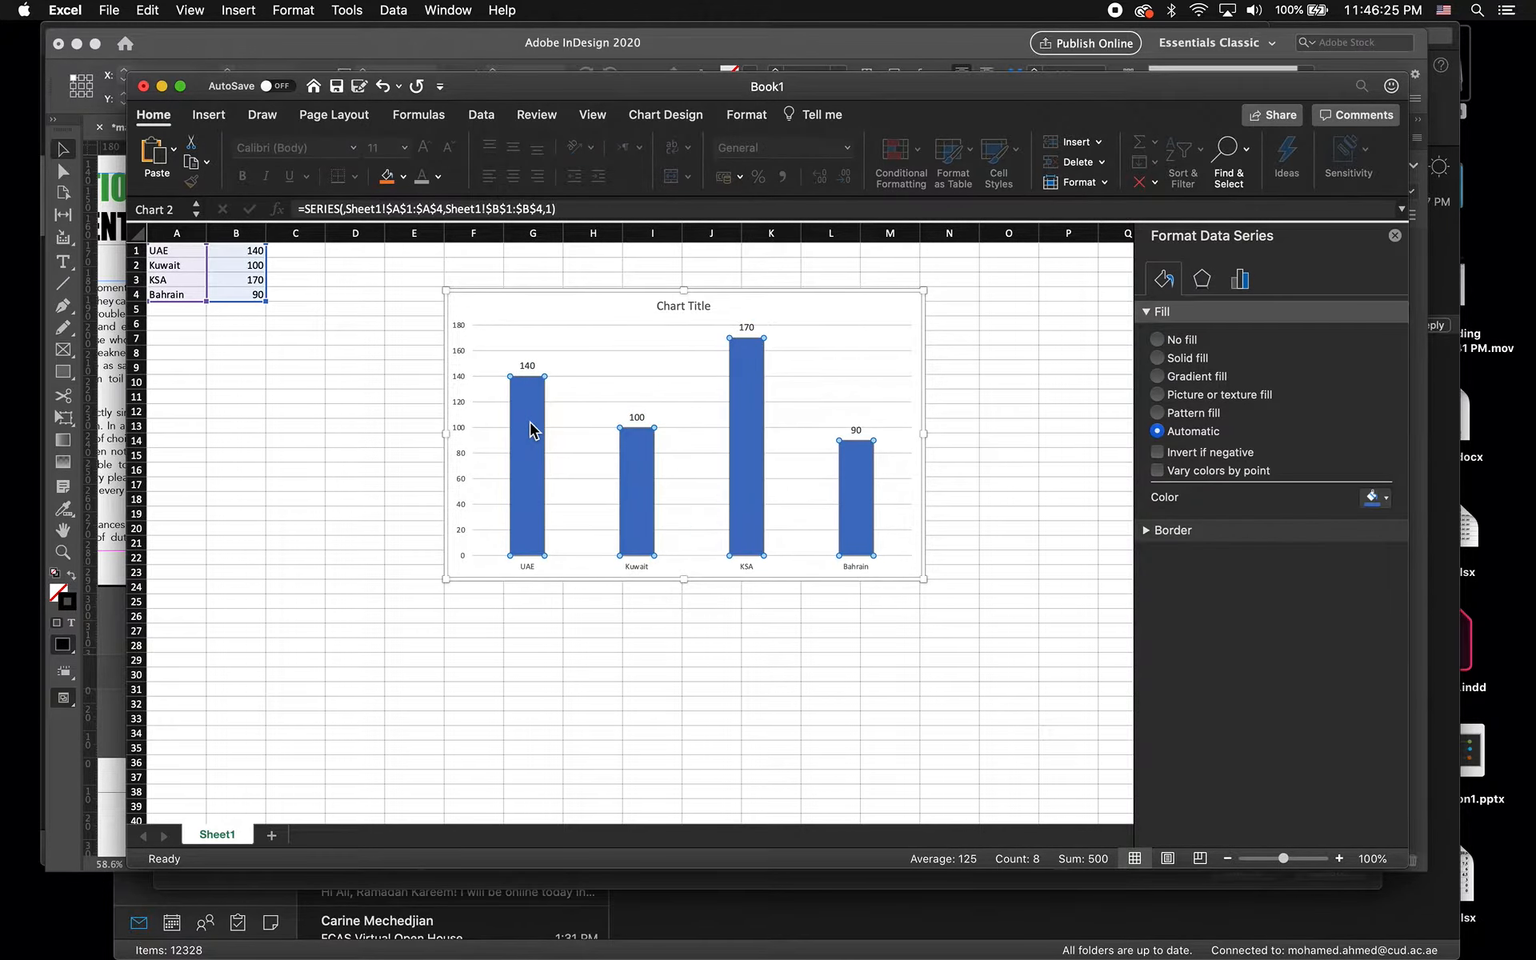
{"action": "right_click", "coordinate": [529, 422]}
{"action": "mouse_move", "coordinate": [660, 476]}
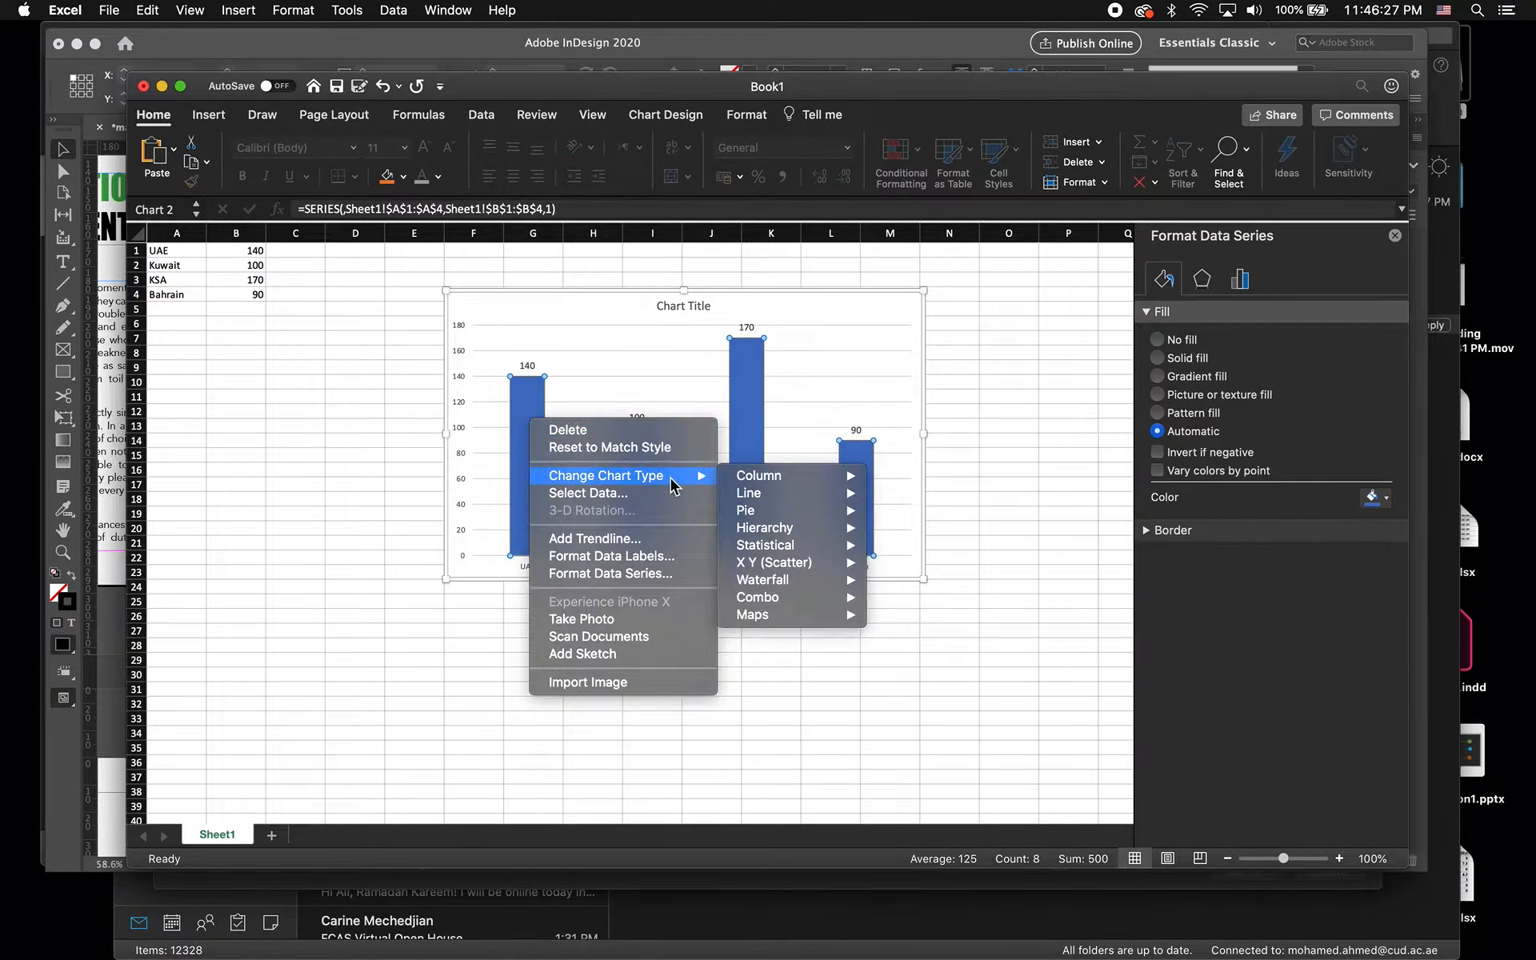
{"action": "mouse_move", "coordinate": [783, 483]}
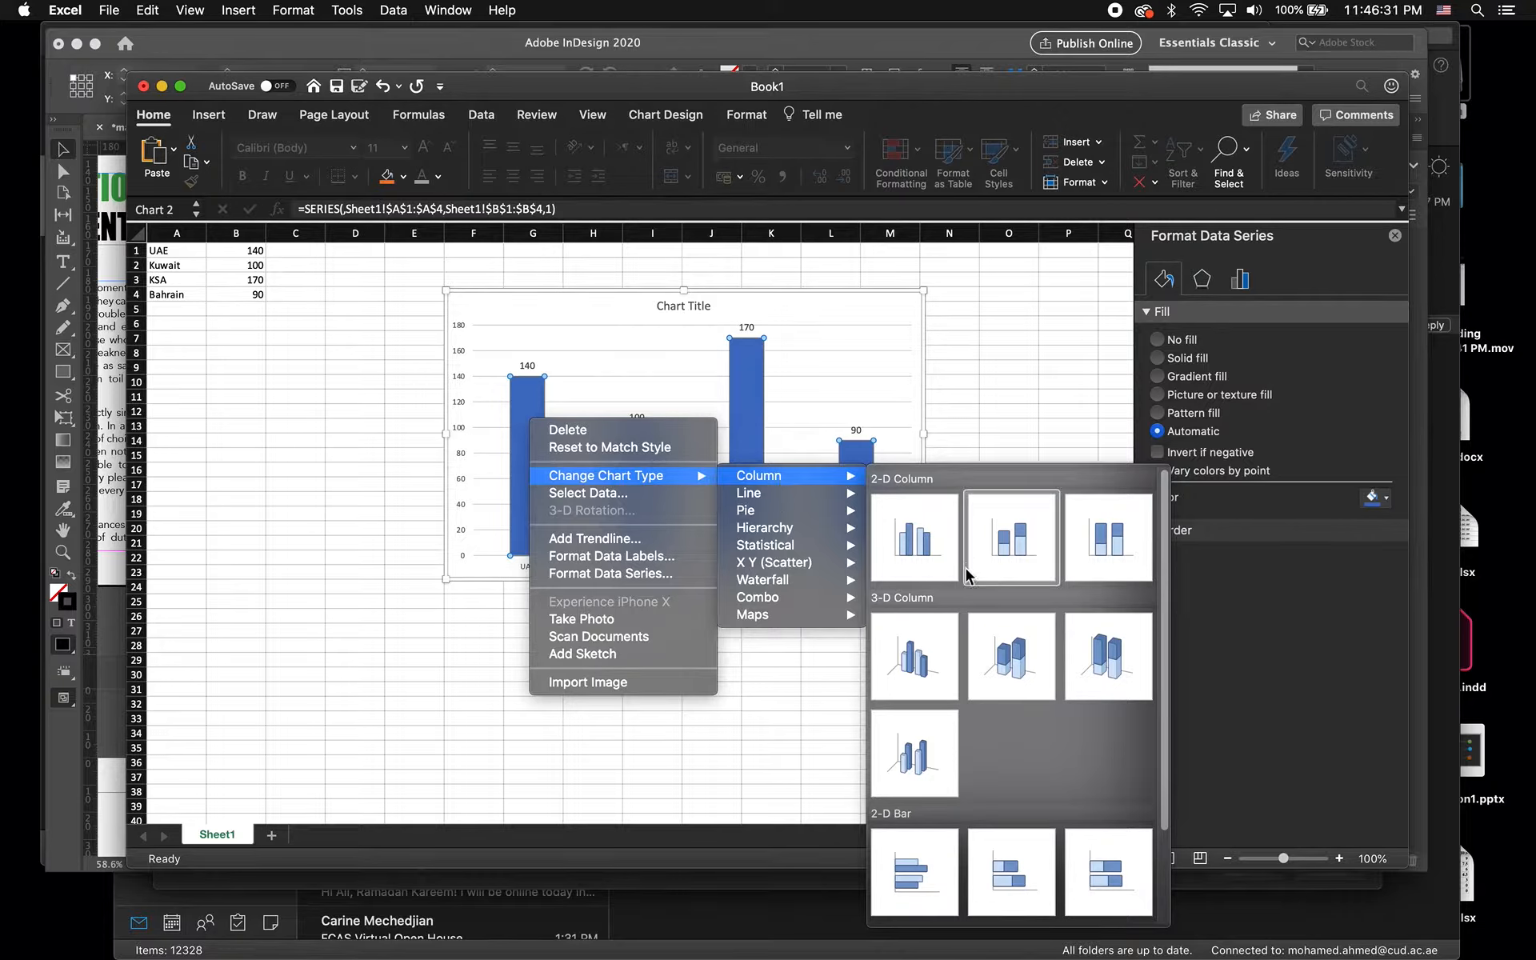
{"action": "left_click", "coordinate": [923, 688]}
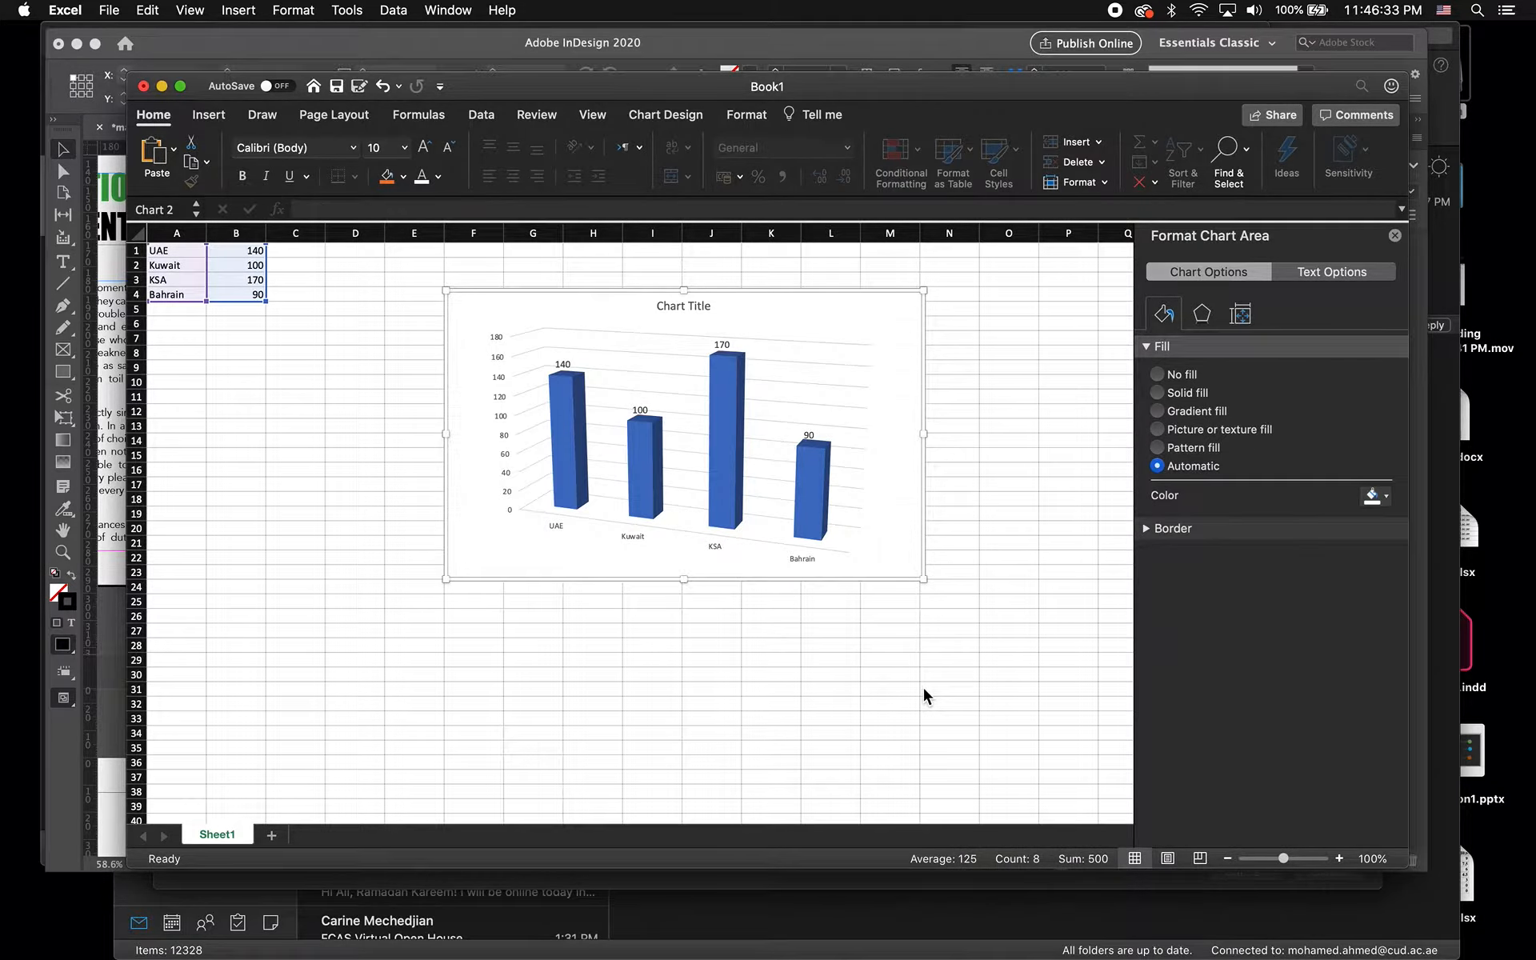
{"action": "mouse_move", "coordinate": [730, 416]}
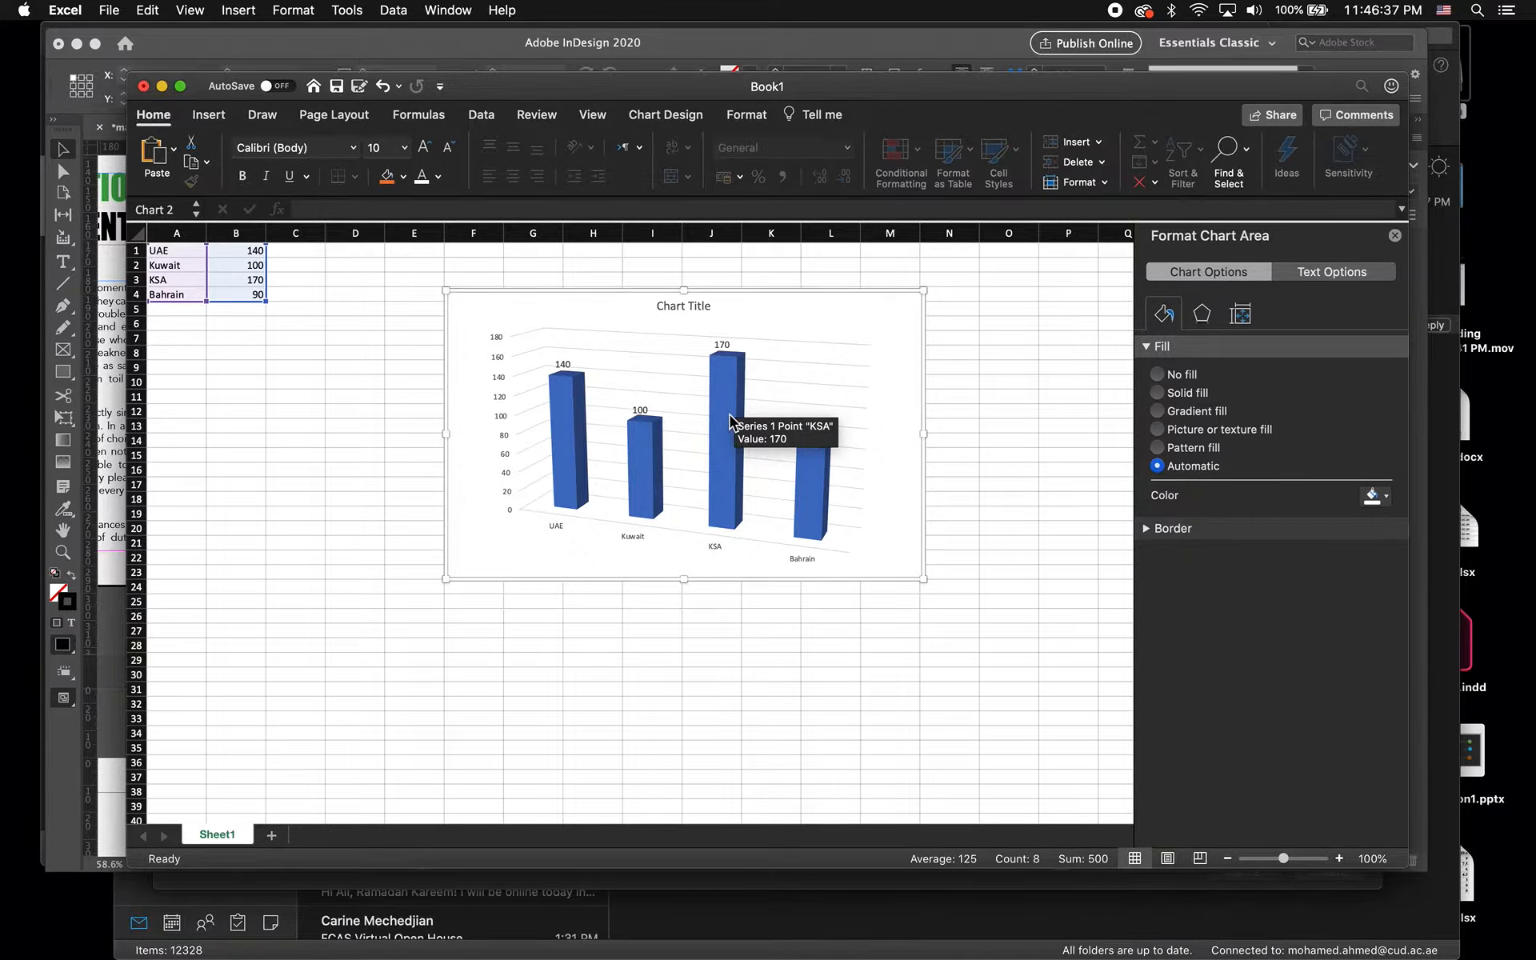
{"action": "right_click", "coordinate": [731, 419]}
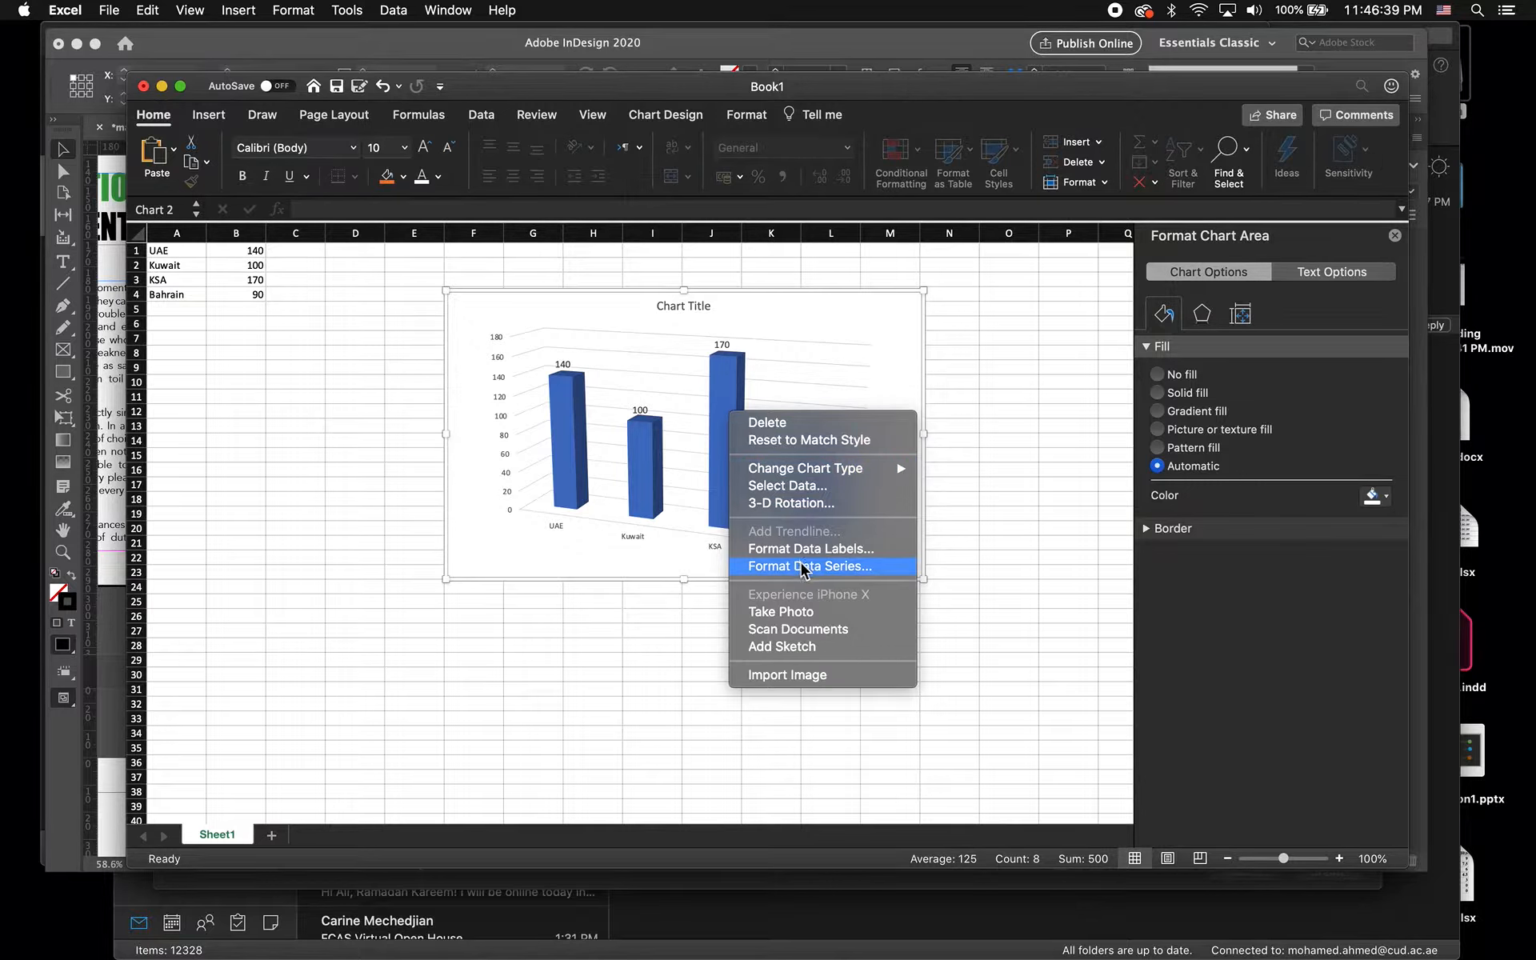
{"action": "left_click", "coordinate": [854, 550]}
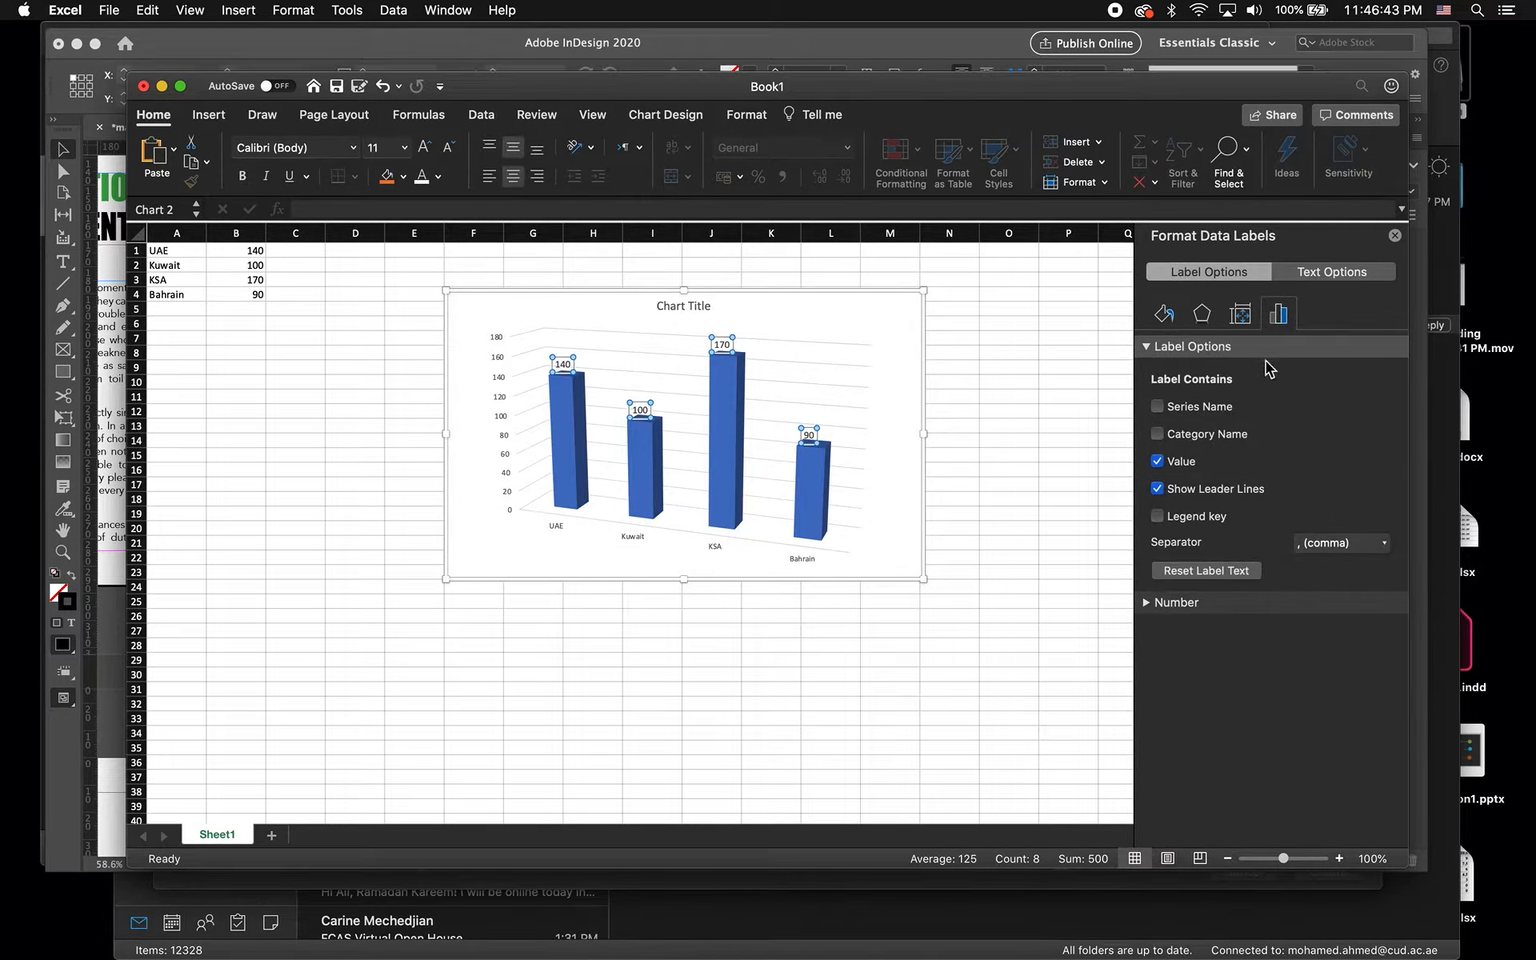
{"action": "left_click", "coordinate": [1165, 315]}
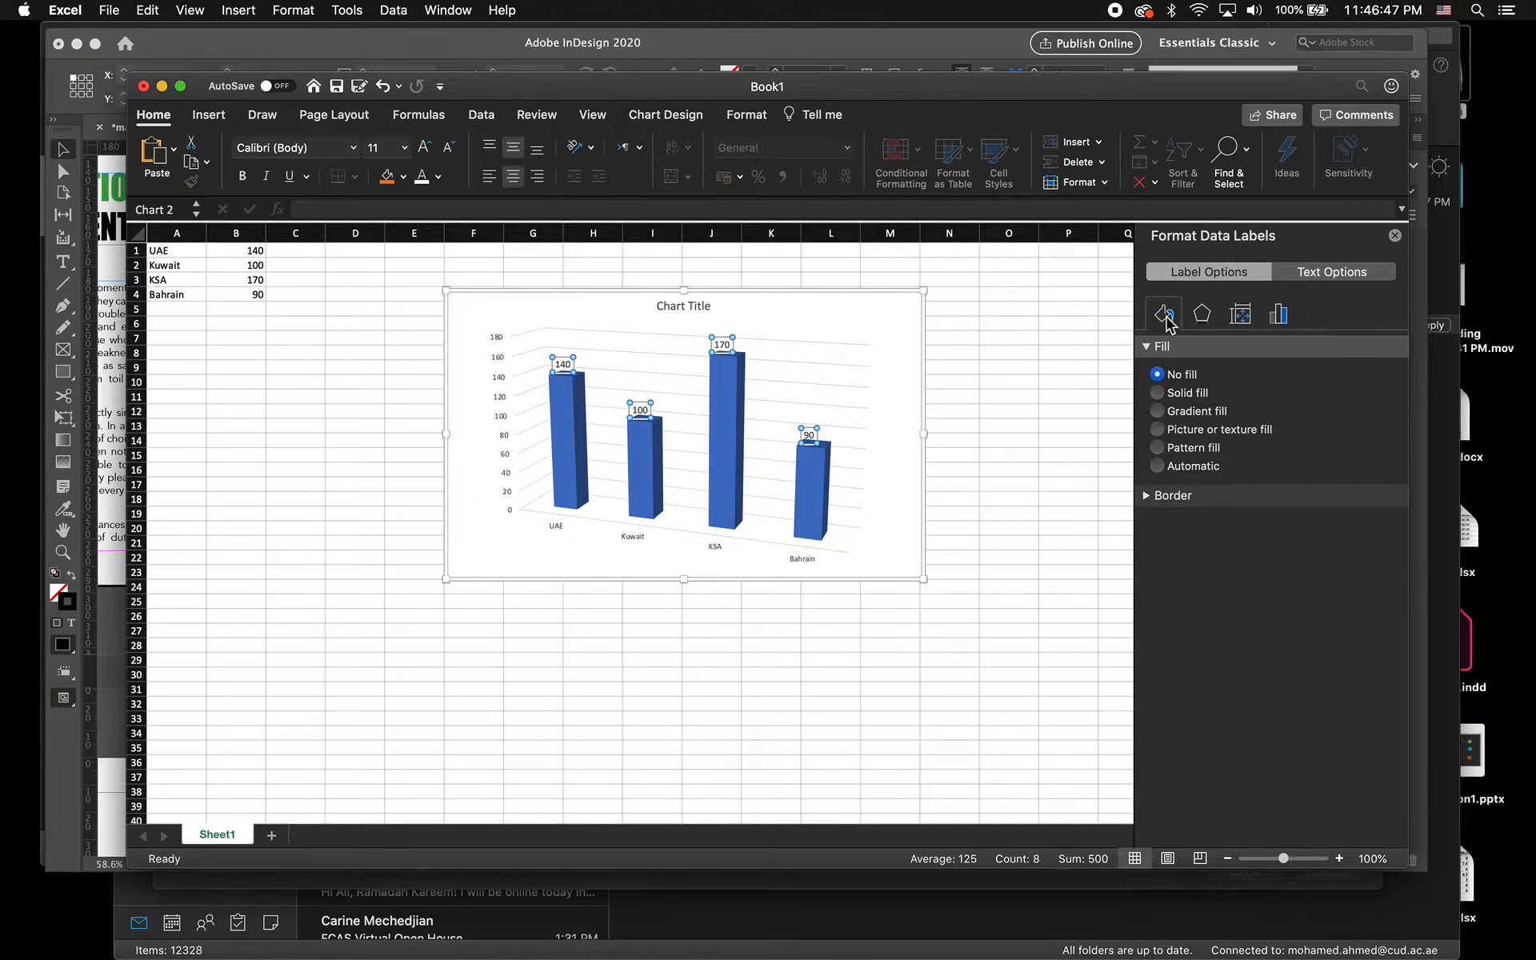
{"action": "left_click", "coordinate": [850, 397]}
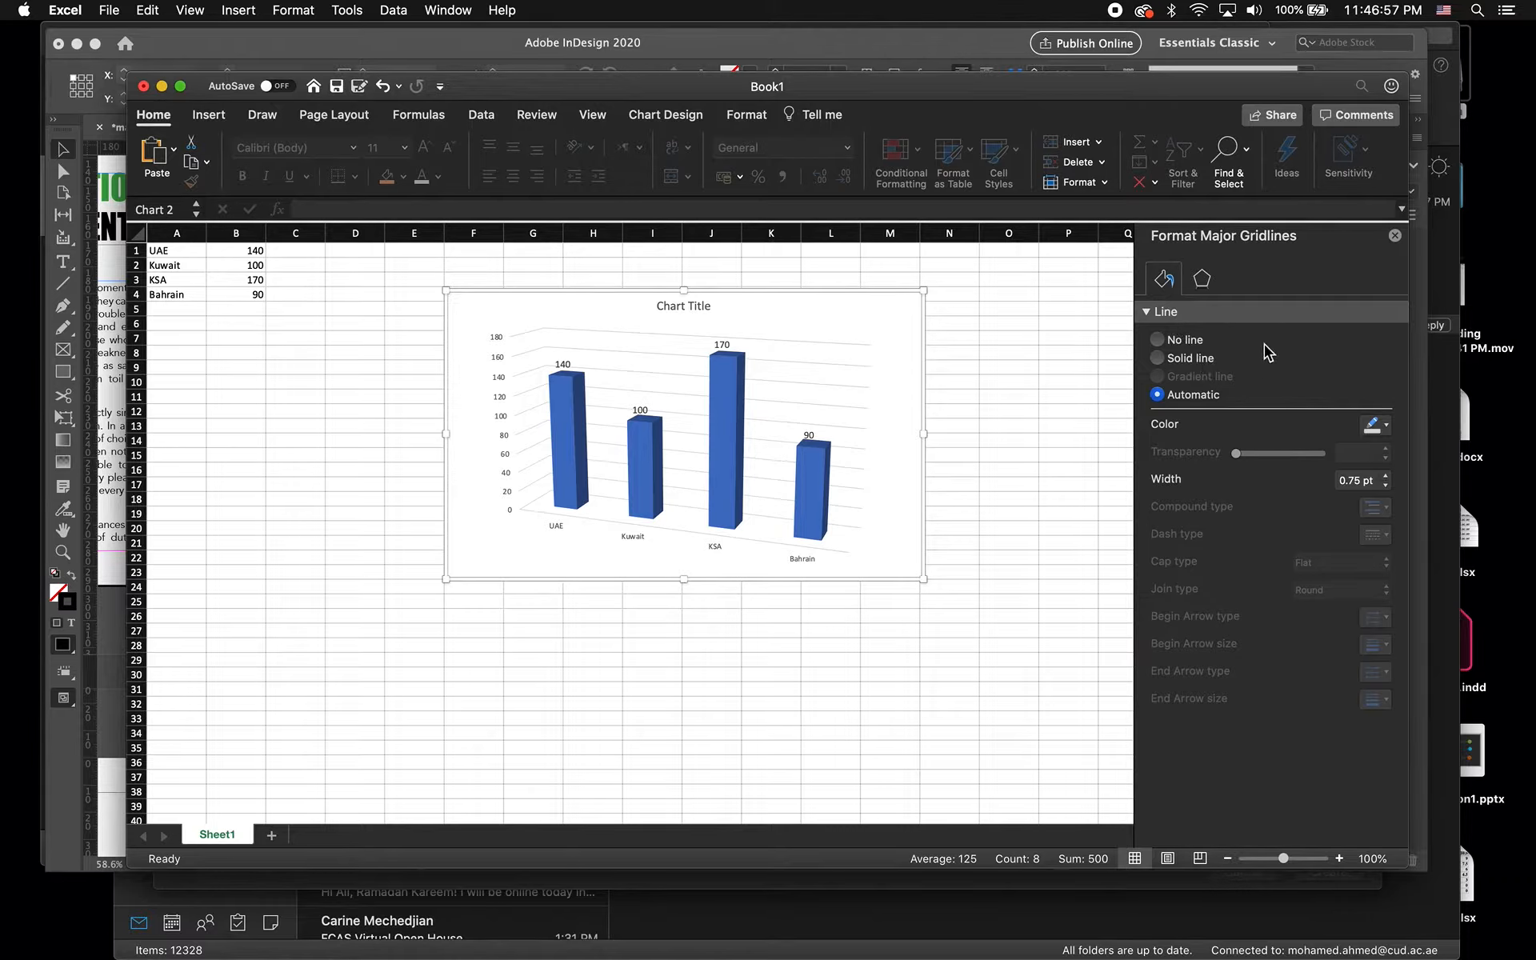
{"action": "left_click", "coordinate": [1149, 316]}
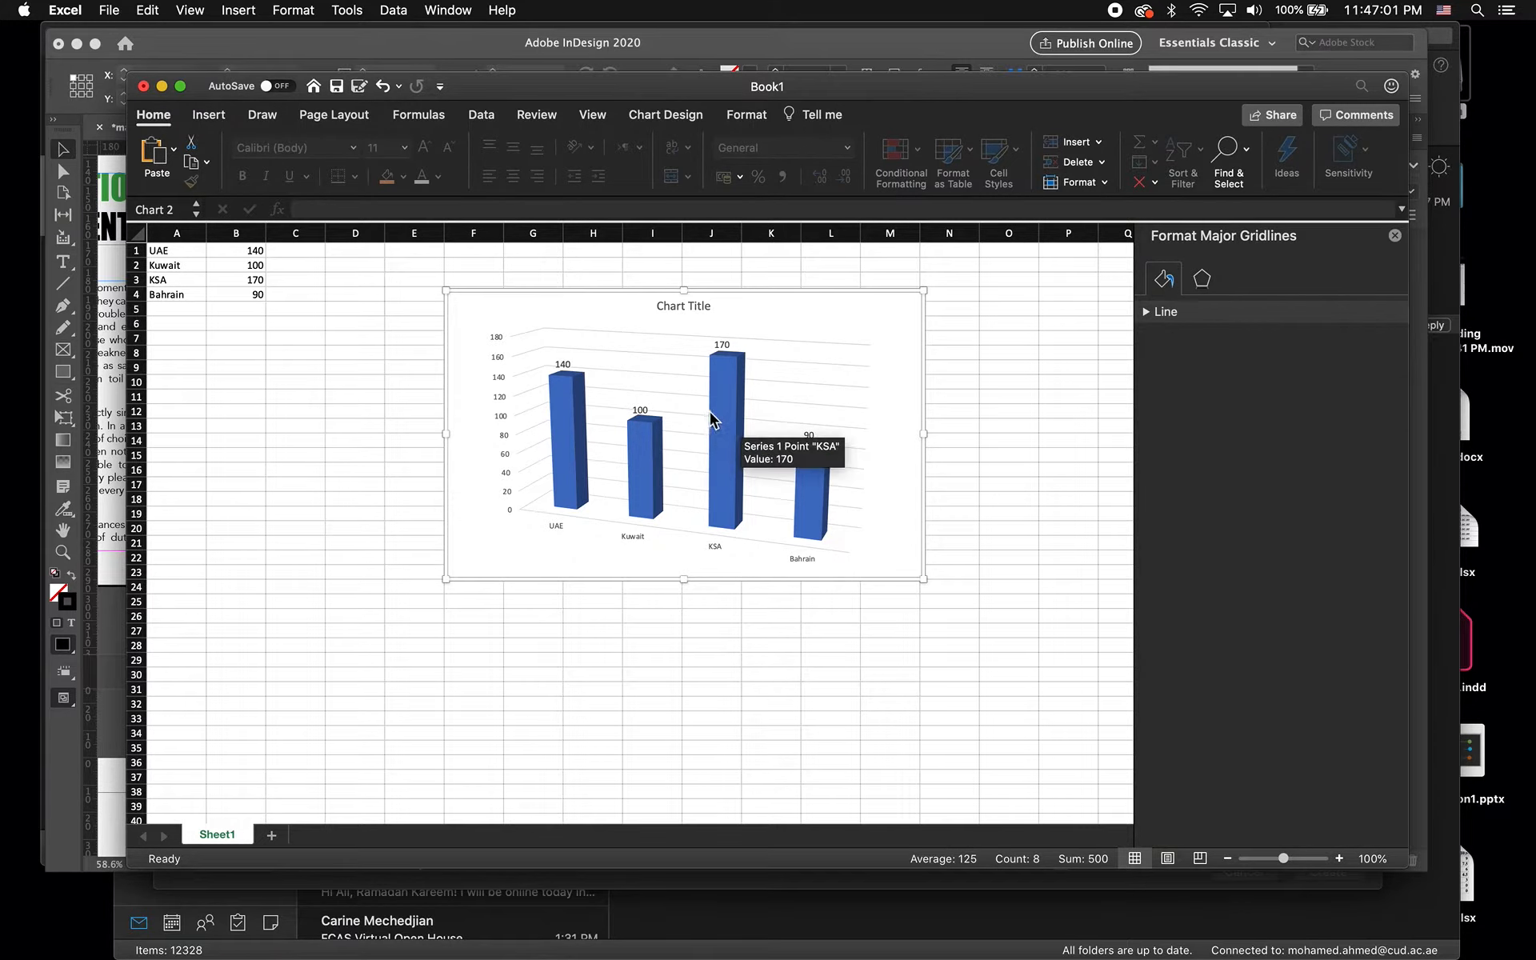
- Enable Vary colors by point for the chart's data series
{"action": "left_click", "coordinate": [734, 418]}
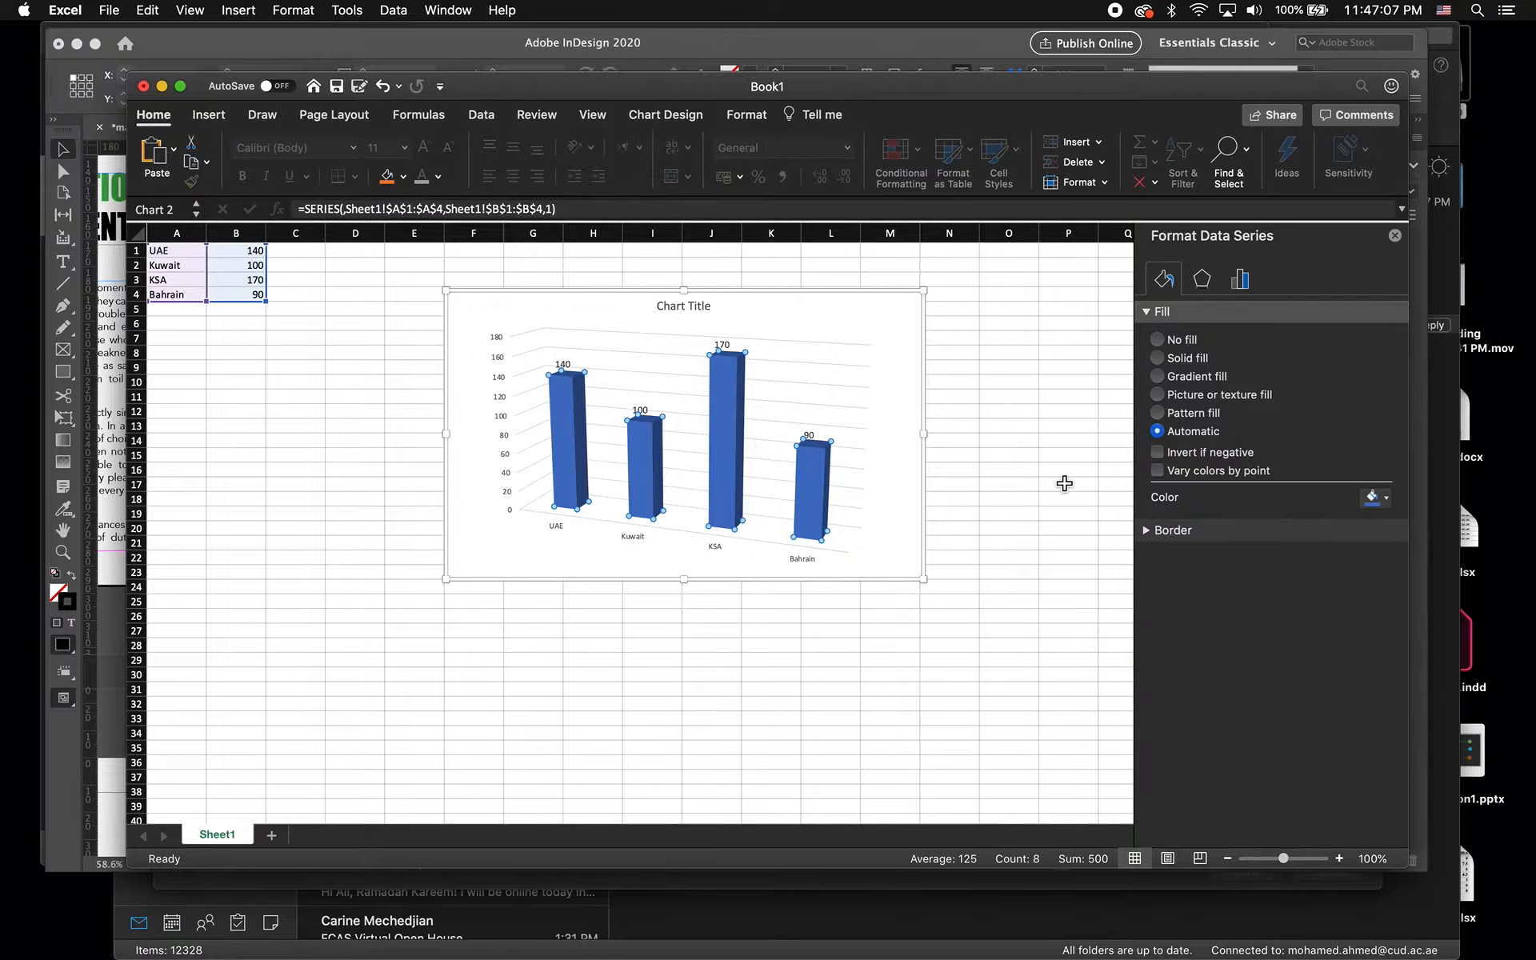
{"action": "left_click", "coordinate": [1213, 478]}
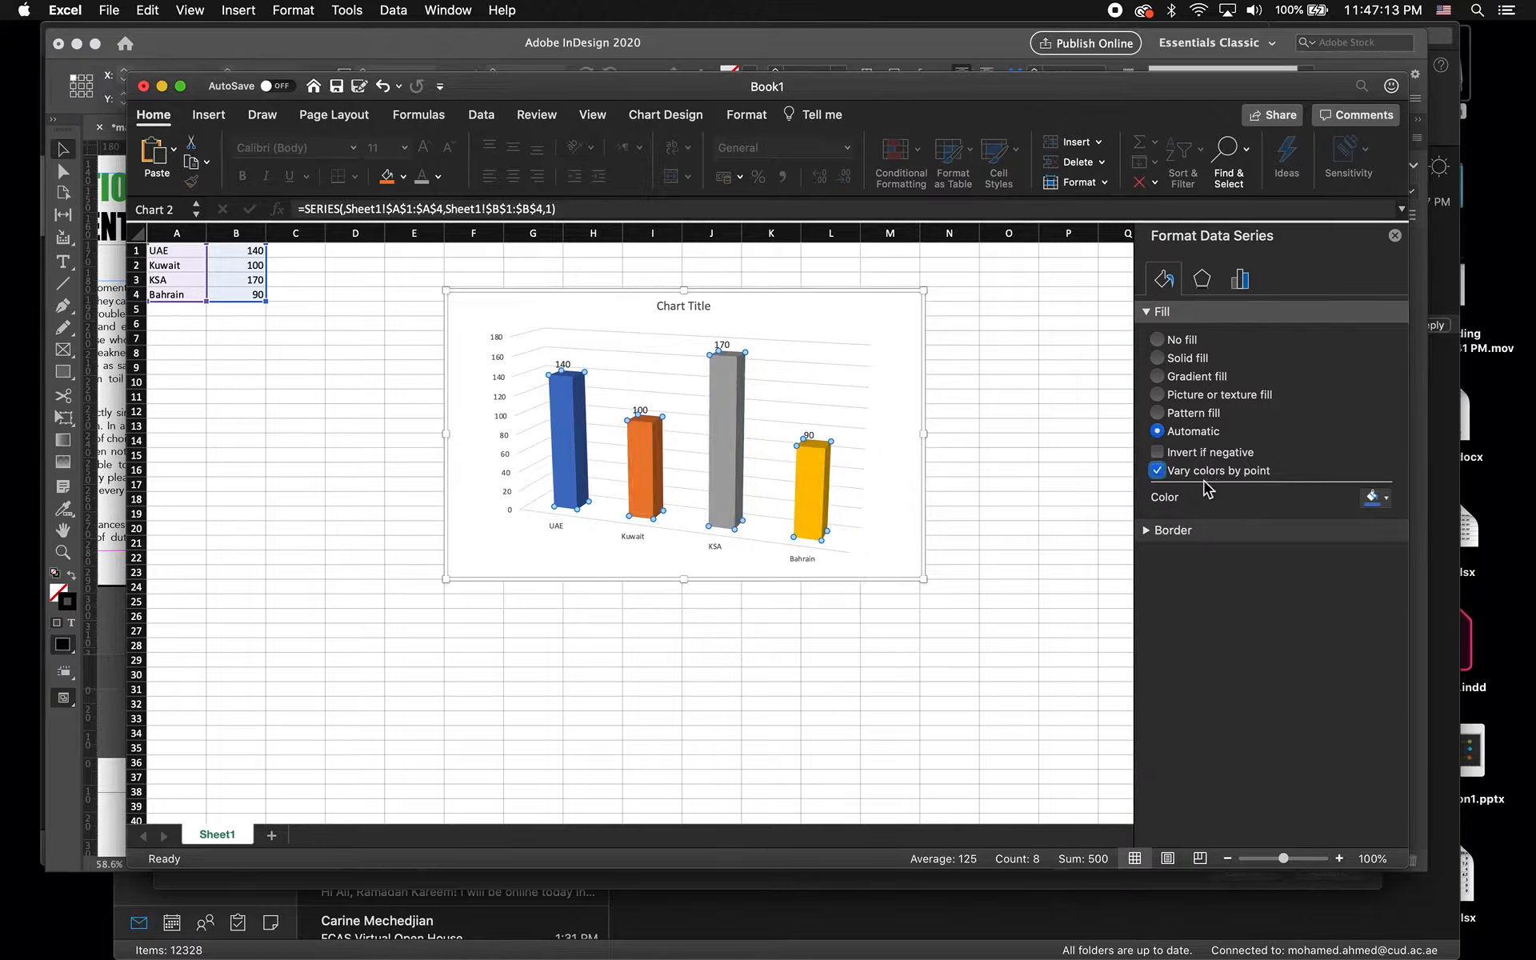
- Try a solid green fill on all columns and restore the individual colors by switching Vary colors by point off and on
{"action": "left_click", "coordinate": [1386, 498]}
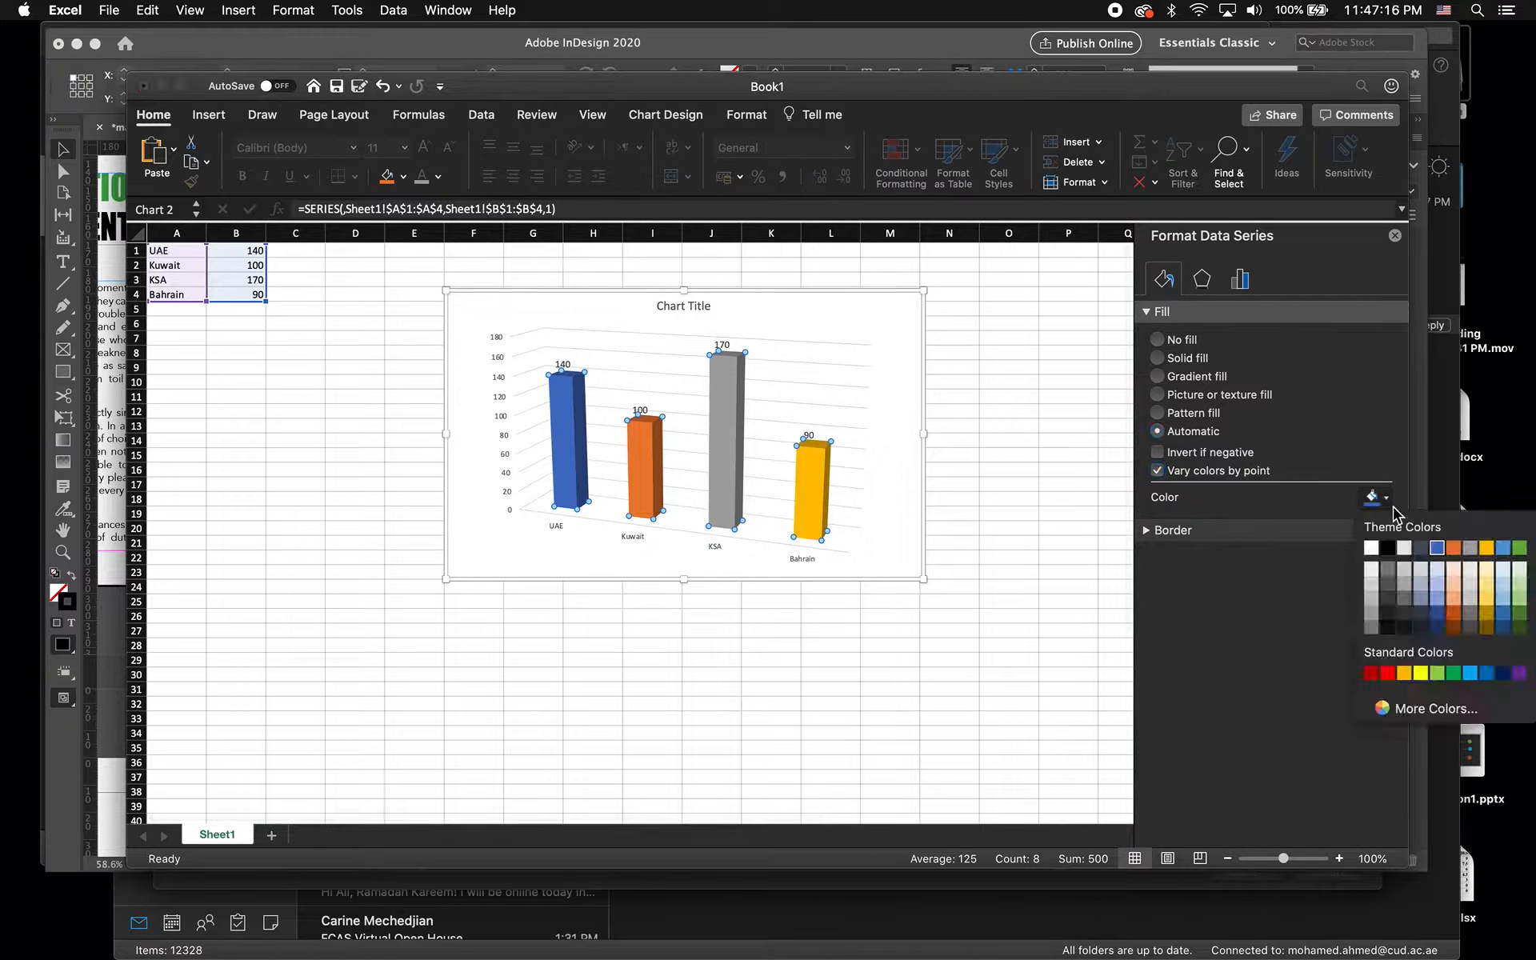
{"action": "left_click", "coordinate": [1519, 549]}
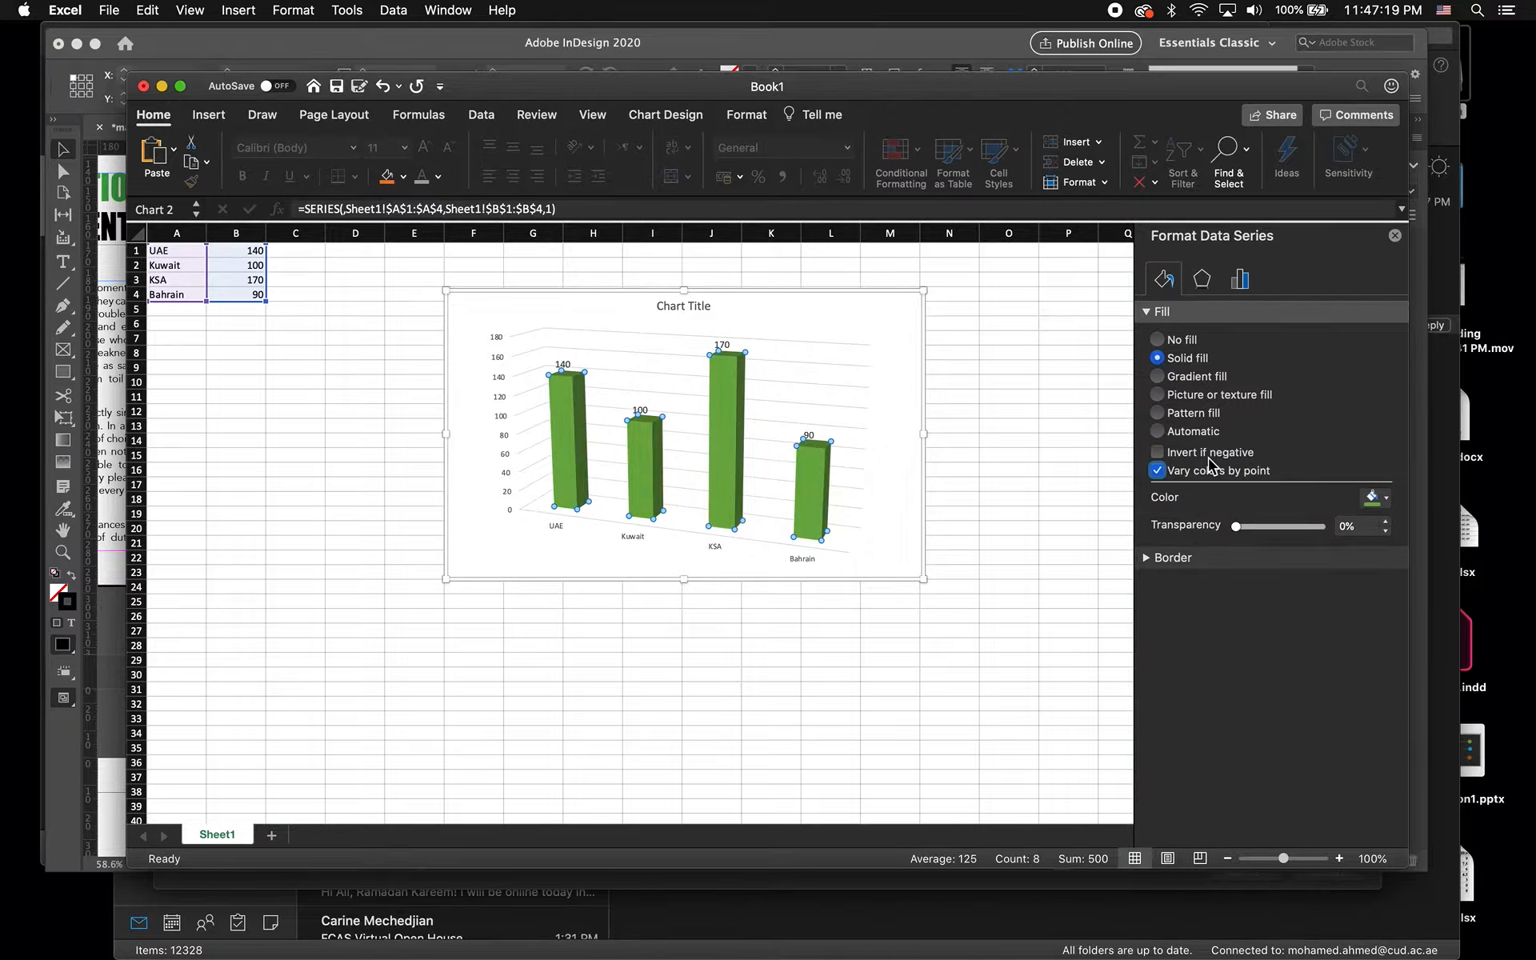
{"action": "left_click", "coordinate": [1213, 477]}
{"action": "left_click", "coordinate": [1213, 476]}
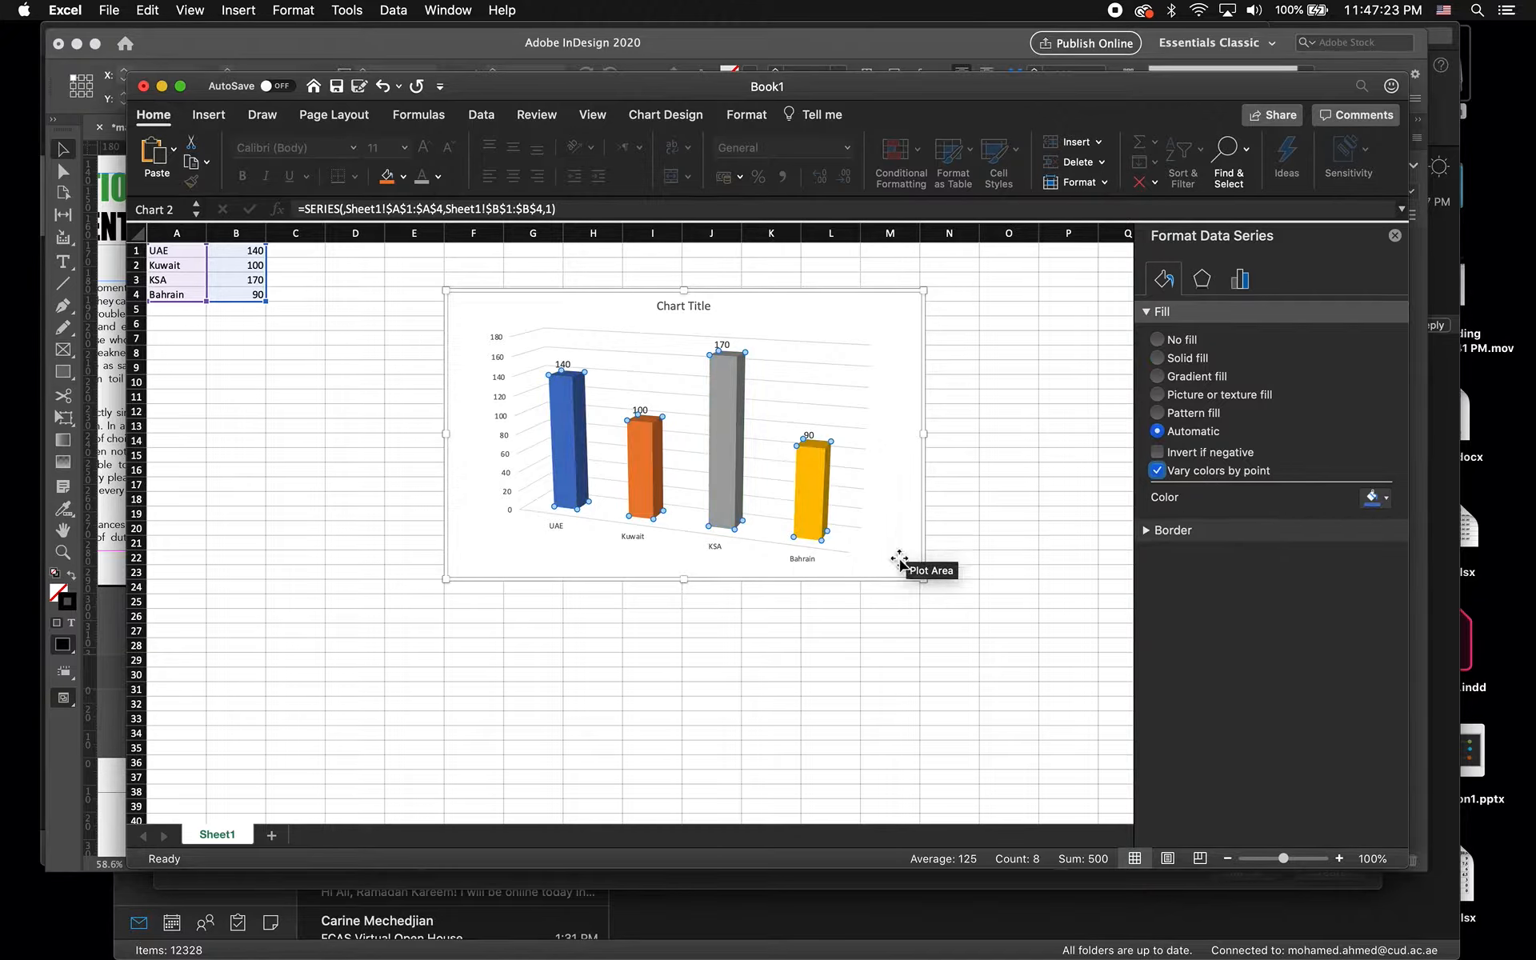
- Set the font size of the country labels on the horizontal axis to 14
{"action": "left_click", "coordinate": [632, 536]}
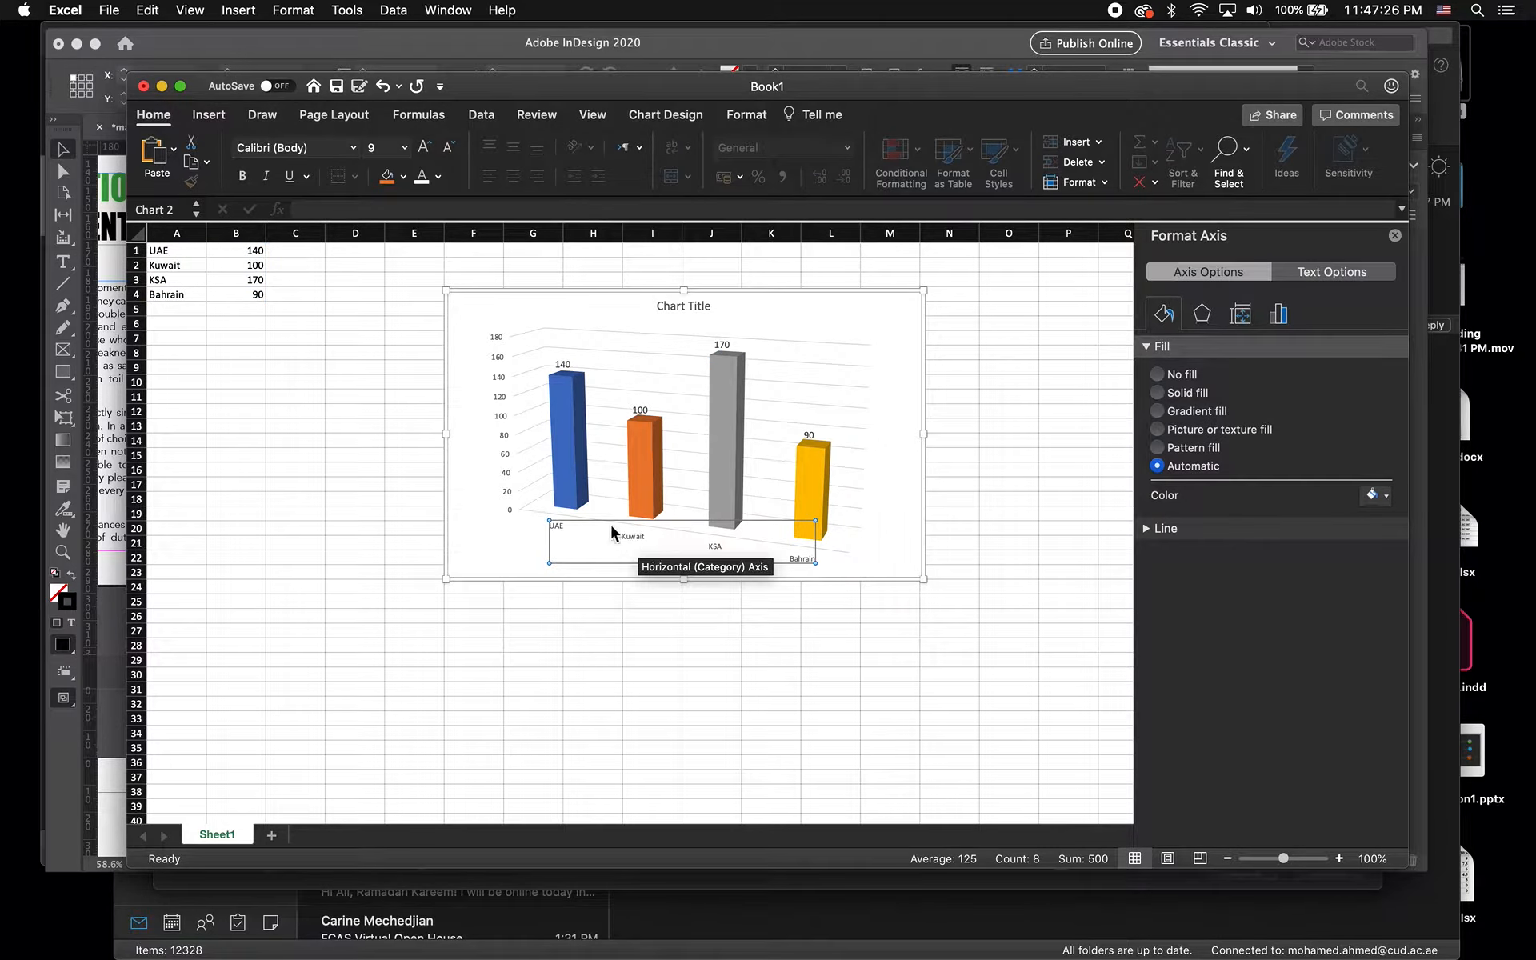
{"action": "left_click", "coordinate": [424, 149]}
{"action": "left_click", "coordinate": [425, 148]}
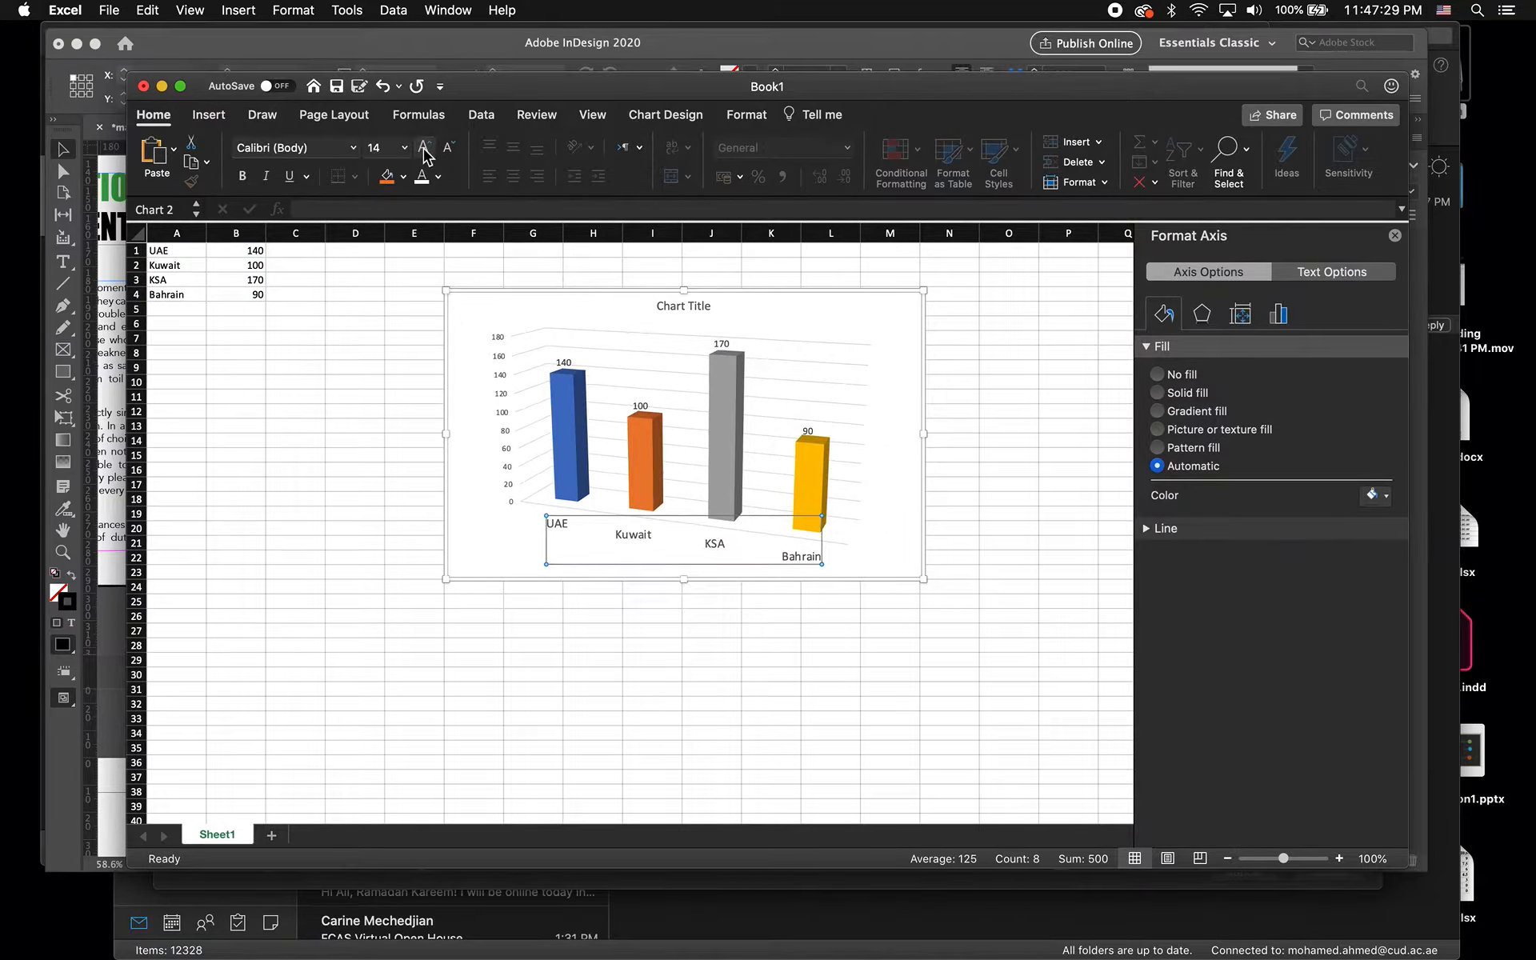
- Set the gap width of the chart's data series to 109%
{"action": "left_click", "coordinate": [726, 416]}
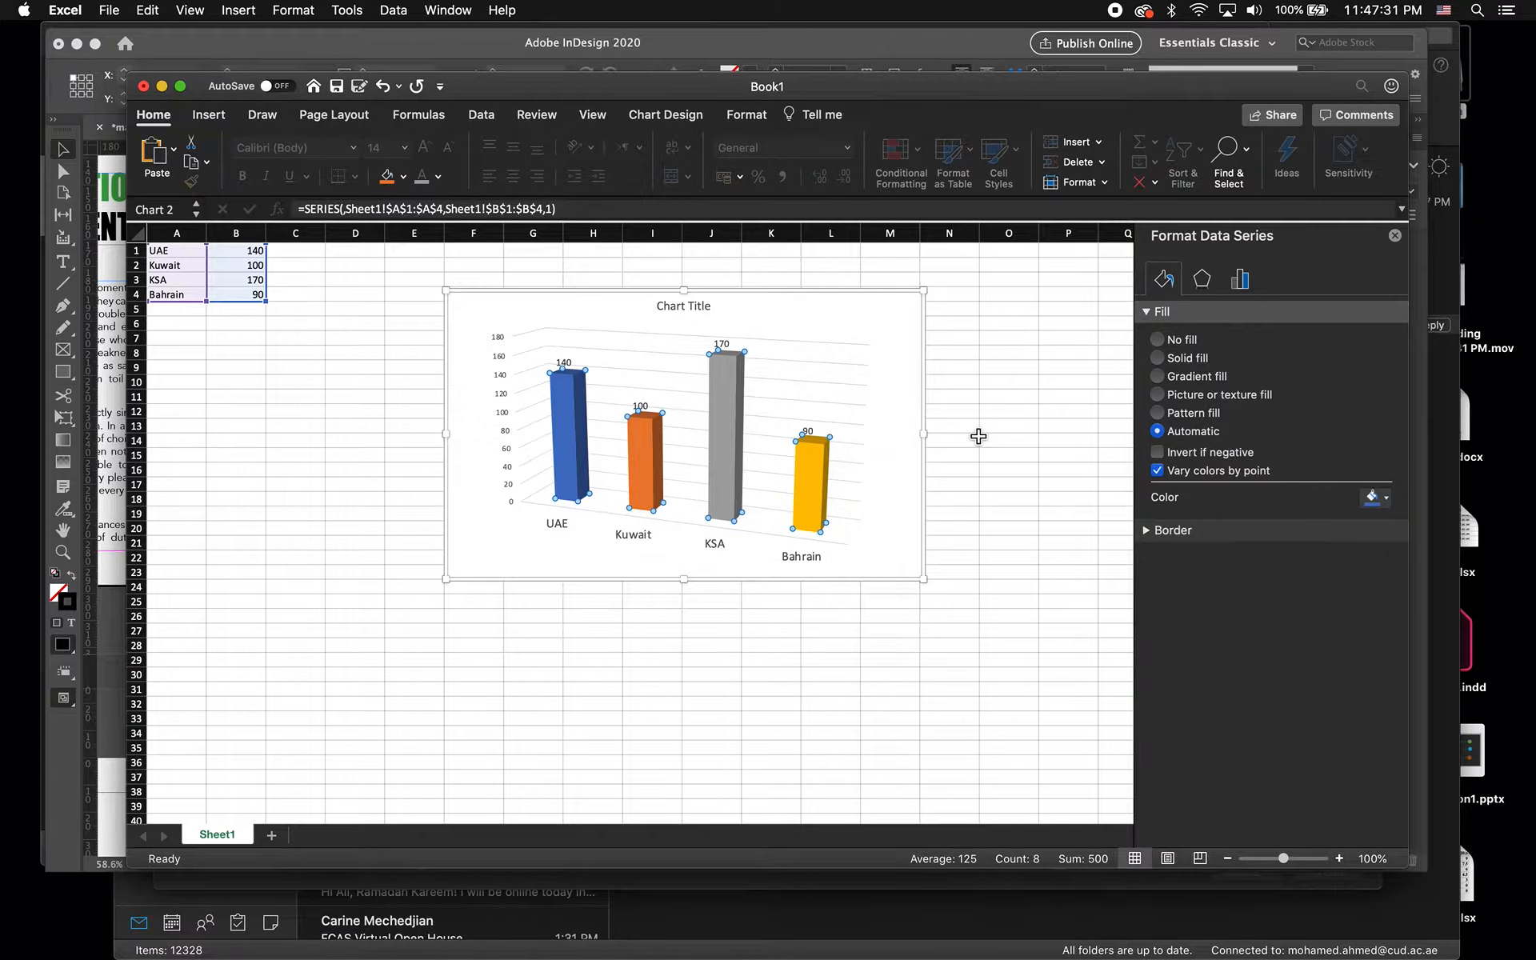
{"action": "left_click", "coordinate": [1238, 280]}
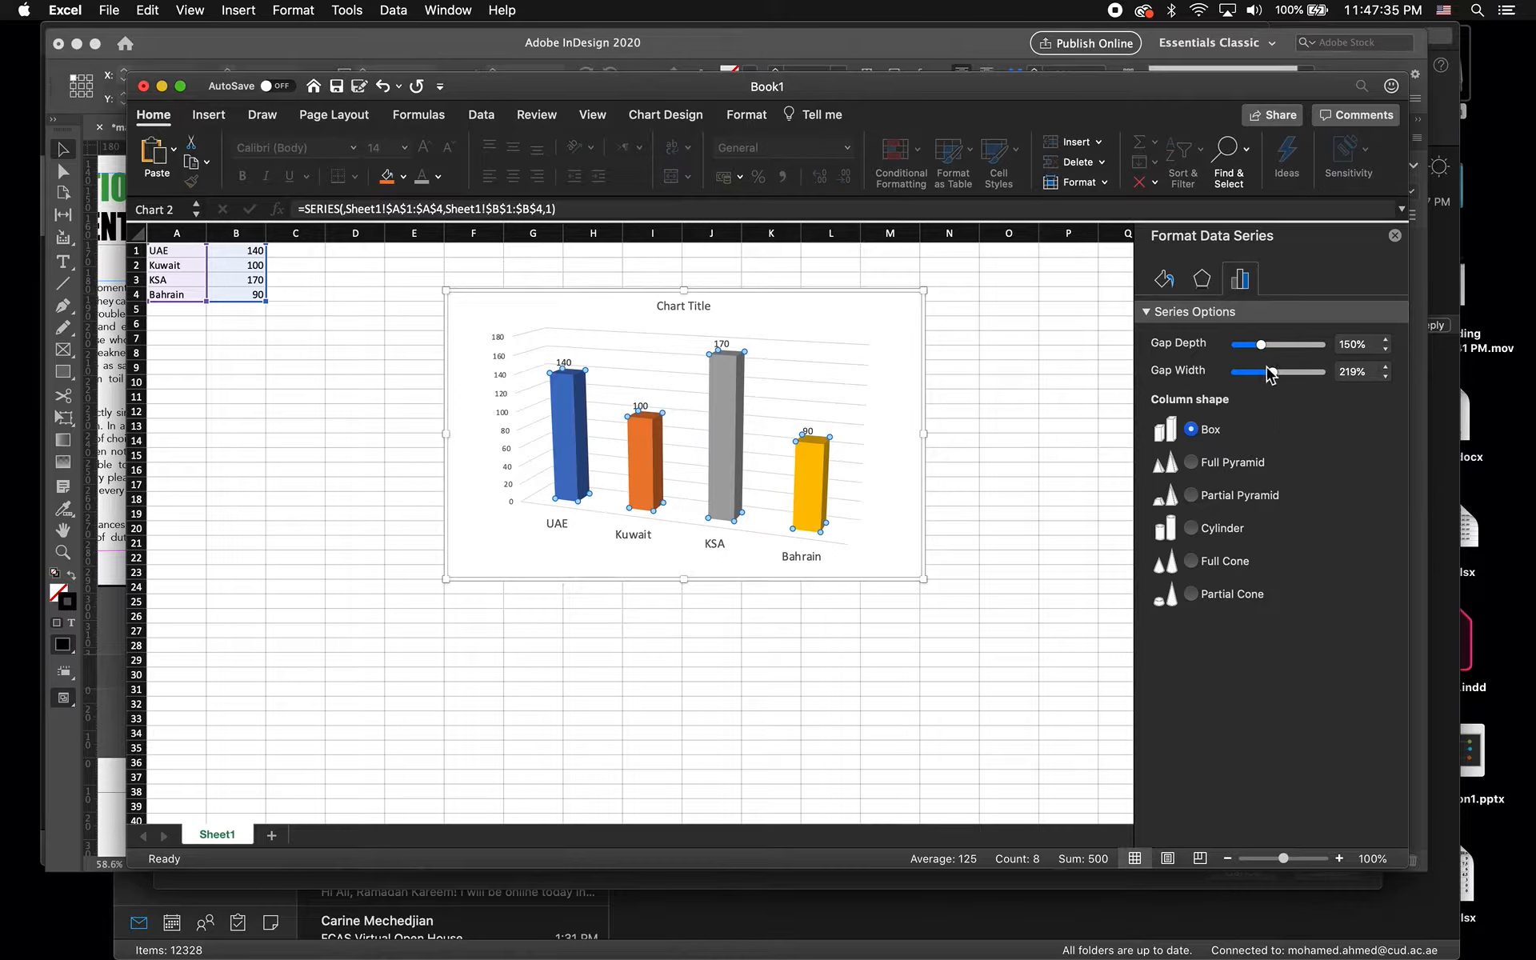
{"action": "left_click_drag", "start_coordinate": [1274, 379], "coordinate": [1256, 381]}
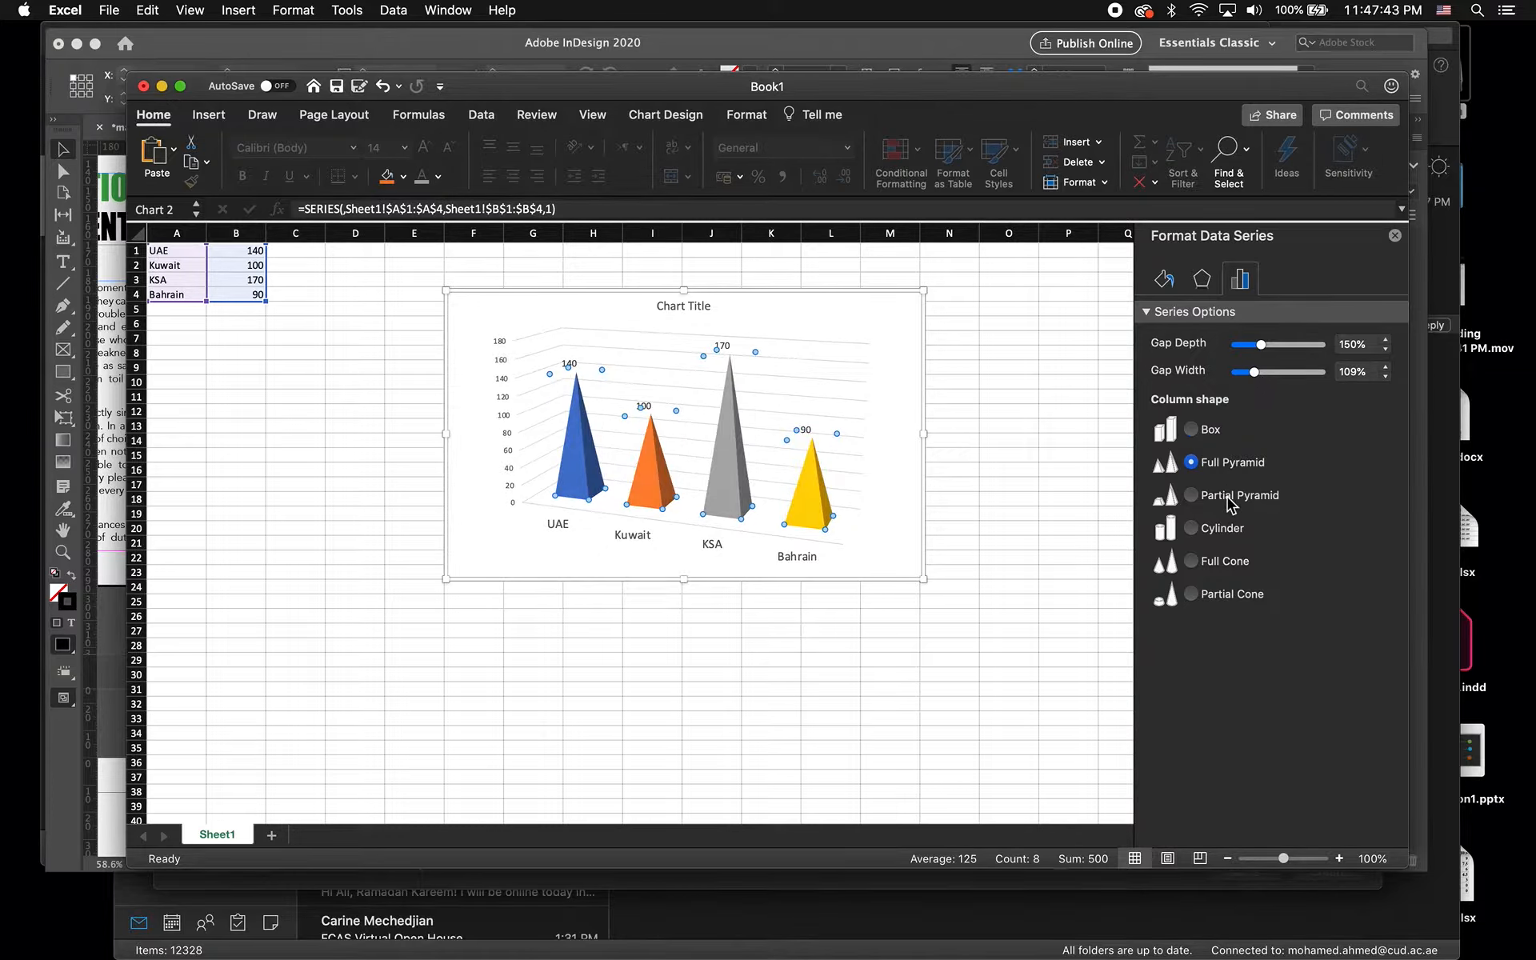
- Set the column shape of the data series to Cylinder, trying Full Cone, Partial Cone and Full Pyramid as well
{"action": "left_click", "coordinate": [1228, 531]}
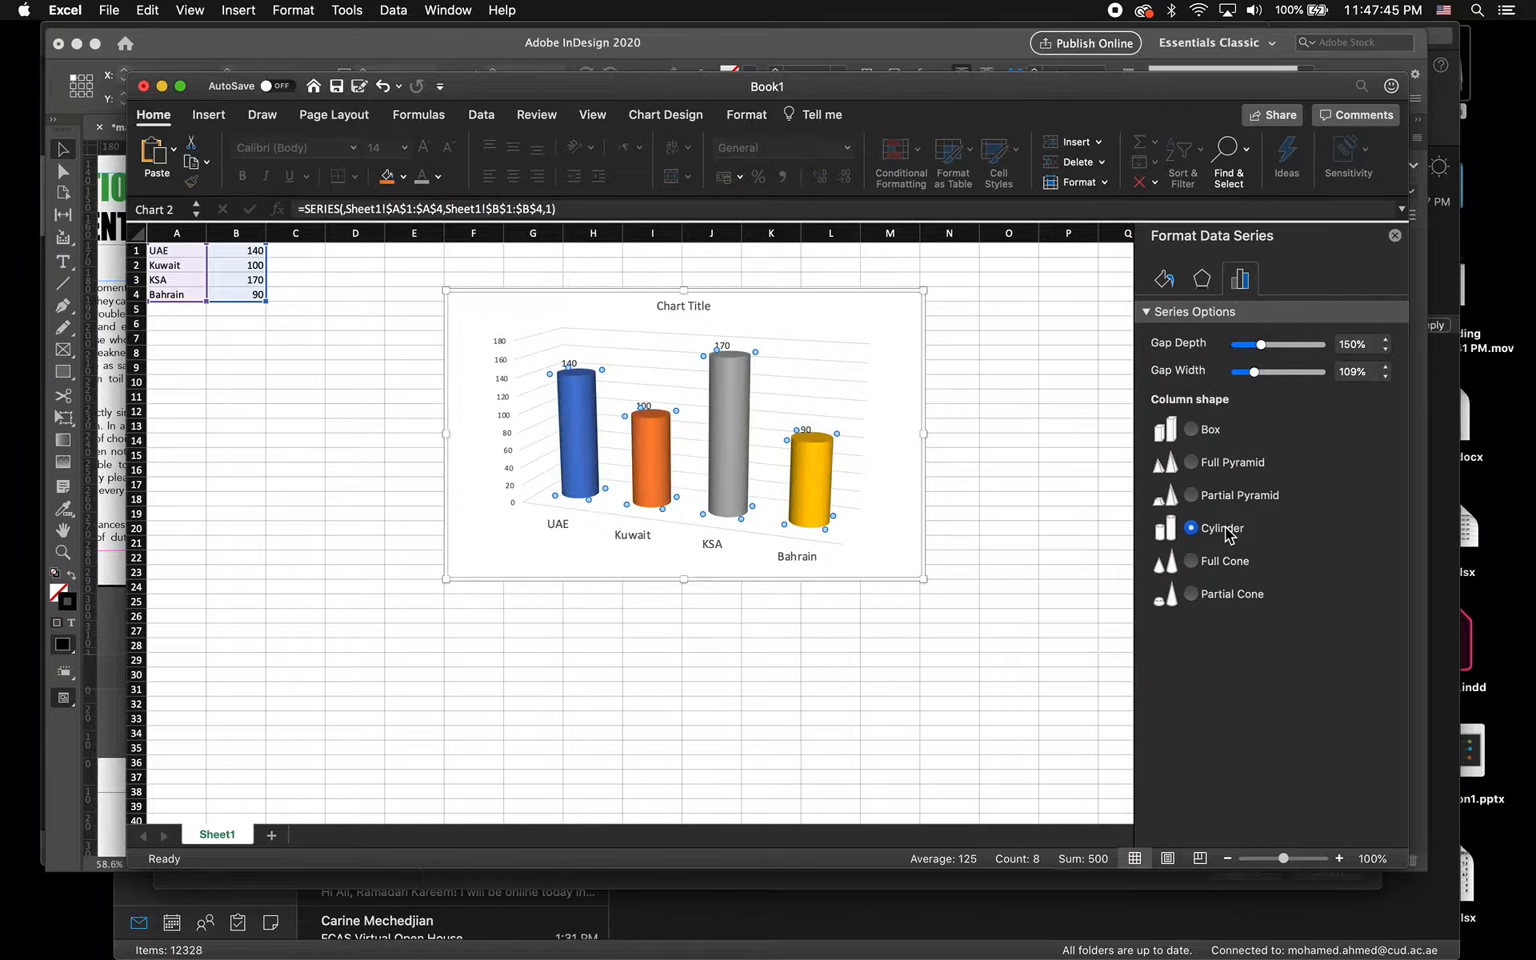
{"action": "left_click", "coordinate": [1224, 570]}
{"action": "left_click", "coordinate": [1229, 600]}
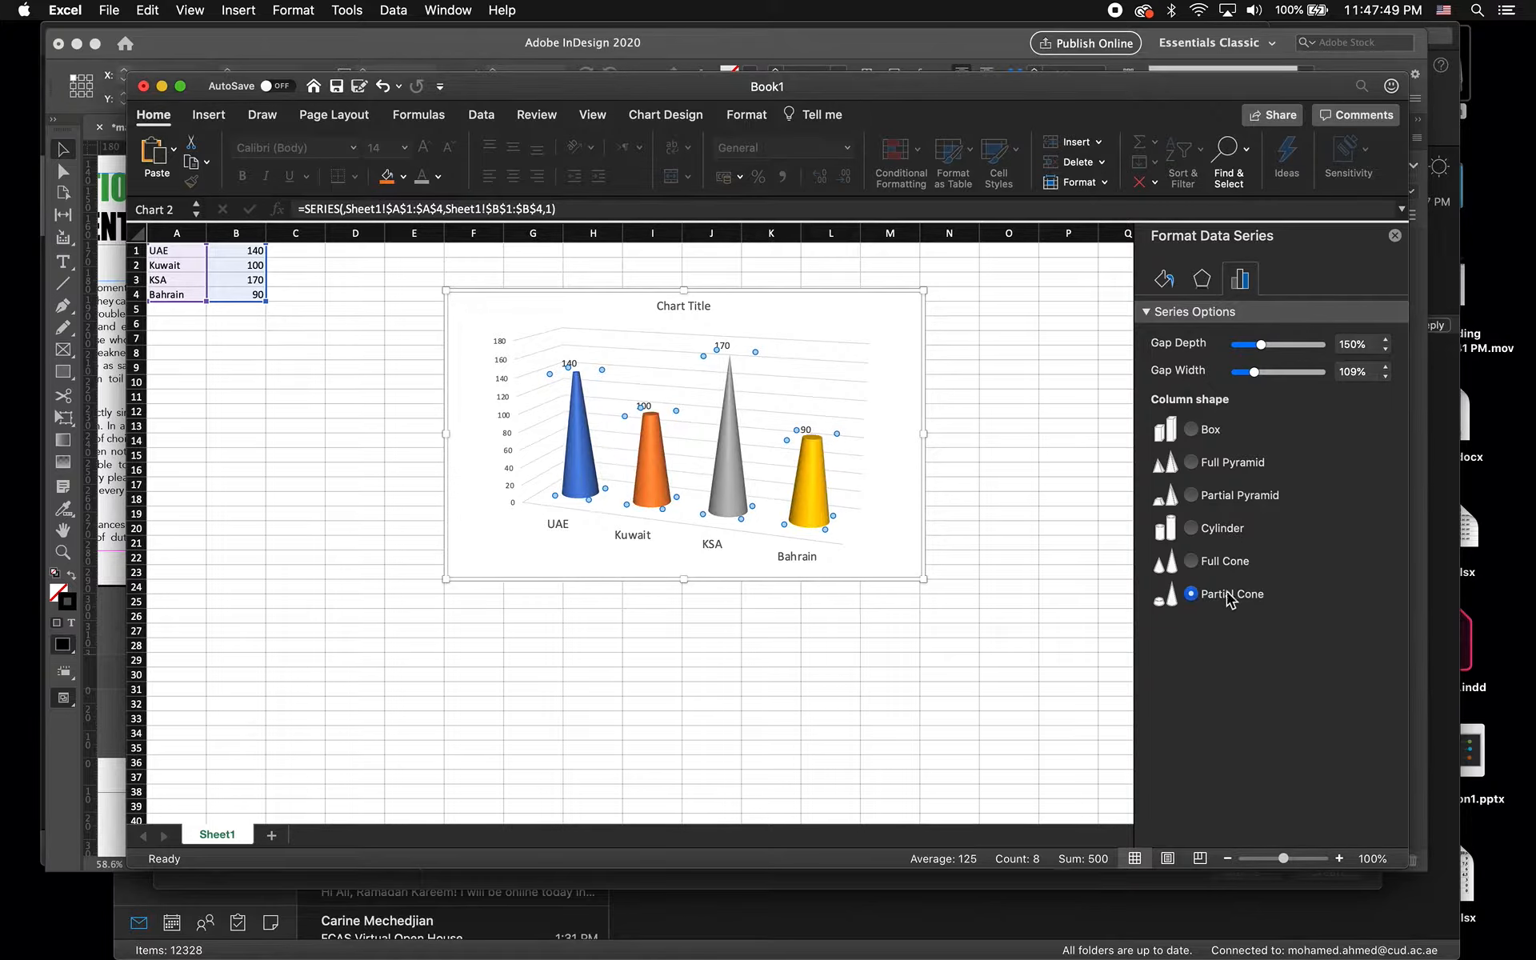
{"action": "left_click", "coordinate": [1217, 467]}
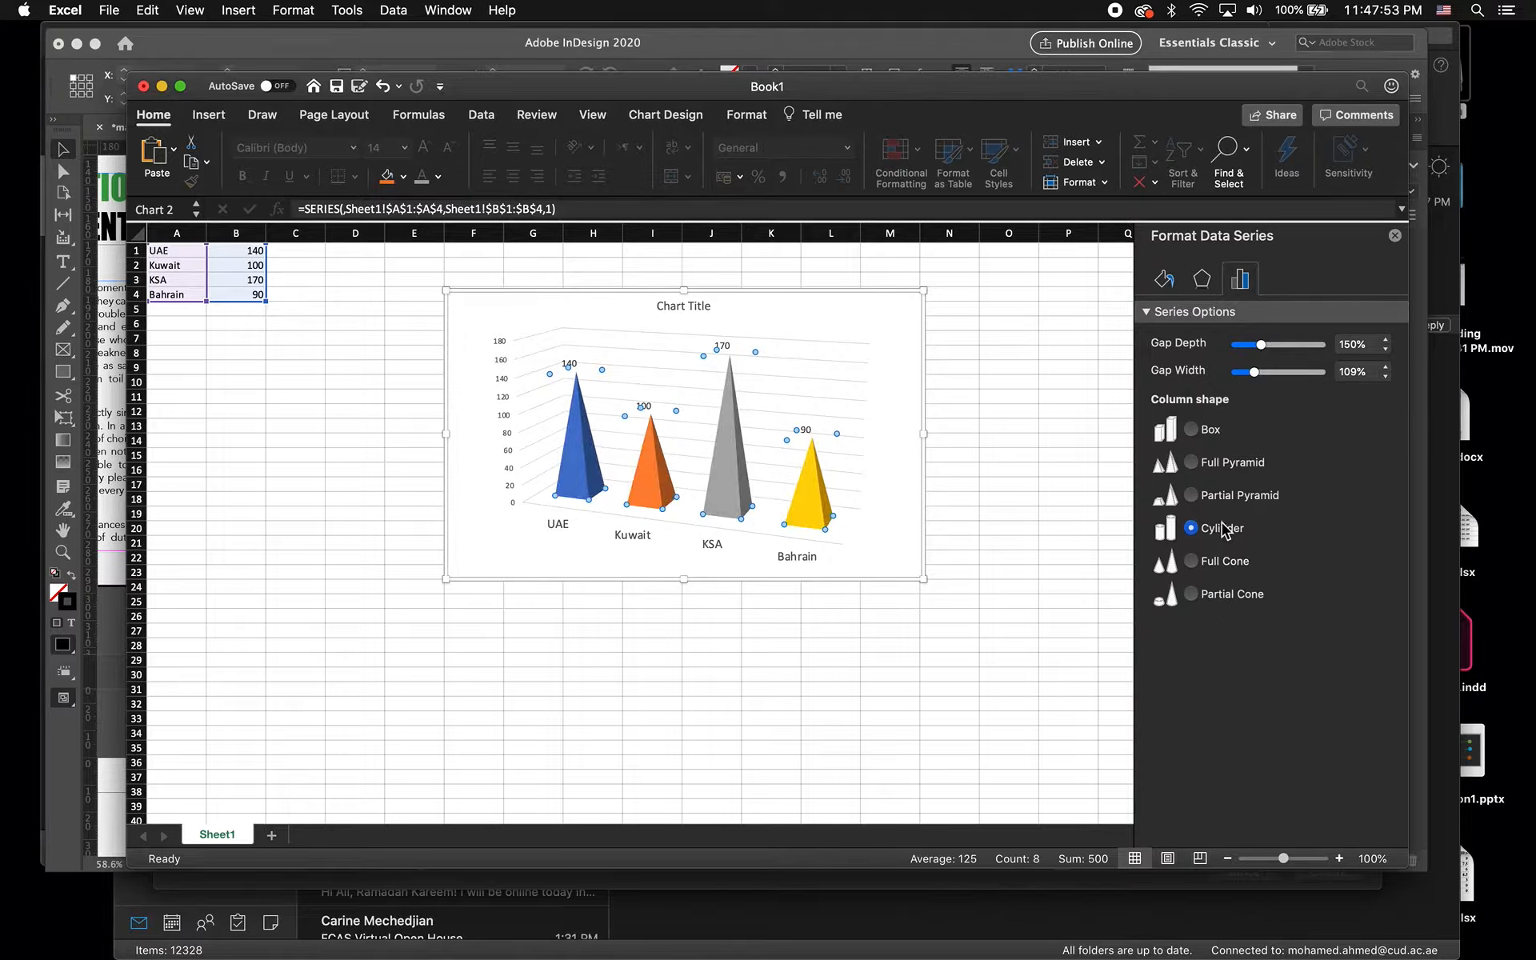
- Change the chart title to "Number of HE Graduates in 2020"
{"action": "left_click", "coordinate": [682, 307]}
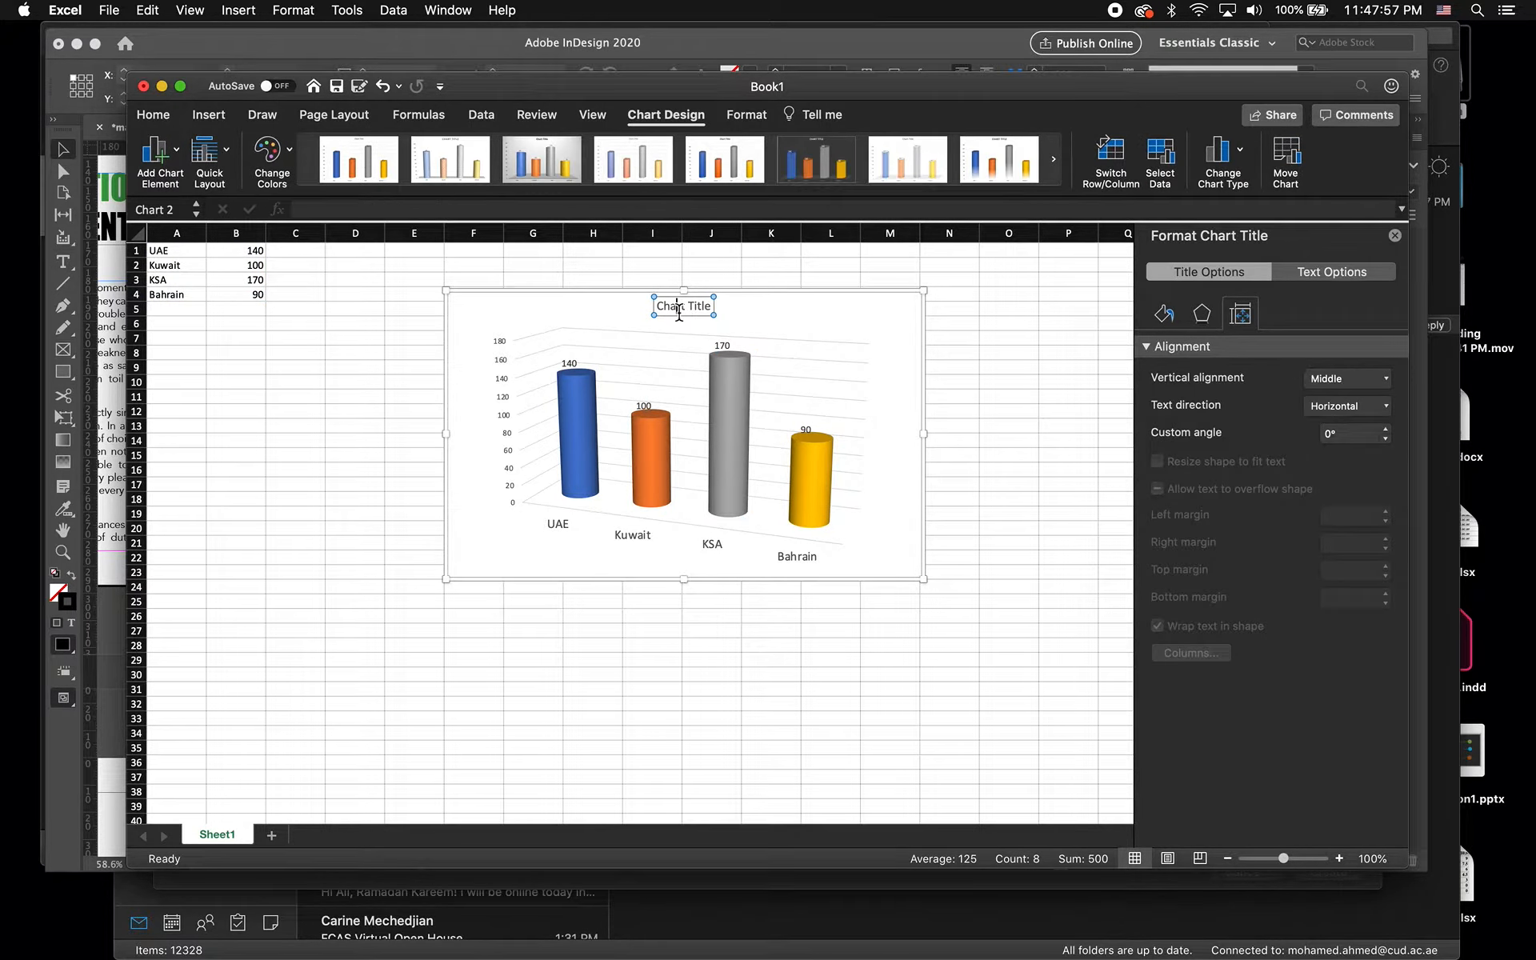
{"action": "triple_click", "coordinate": [679, 312]}
{"action": "type", "text": "Number"}
{"action": "type", "text": " of H"}
{"action": "type", "text": "E"}
{"action": "type", "text": " Gro"}
{"action": "type", "text": "duate"}
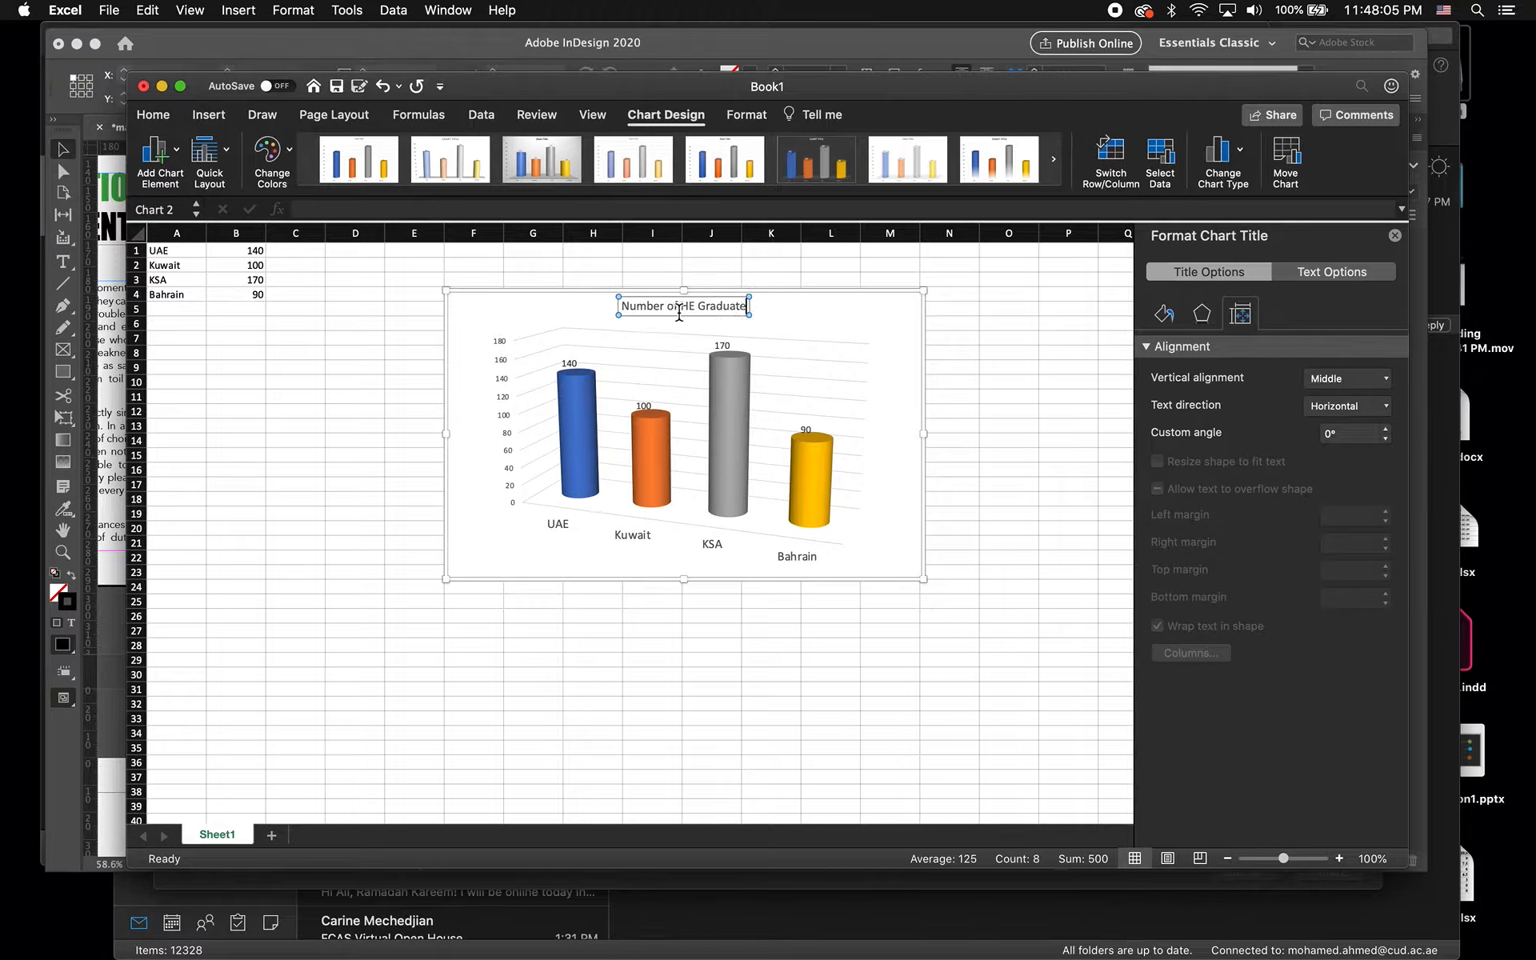
{"action": "type", "text": "s in 2020"}
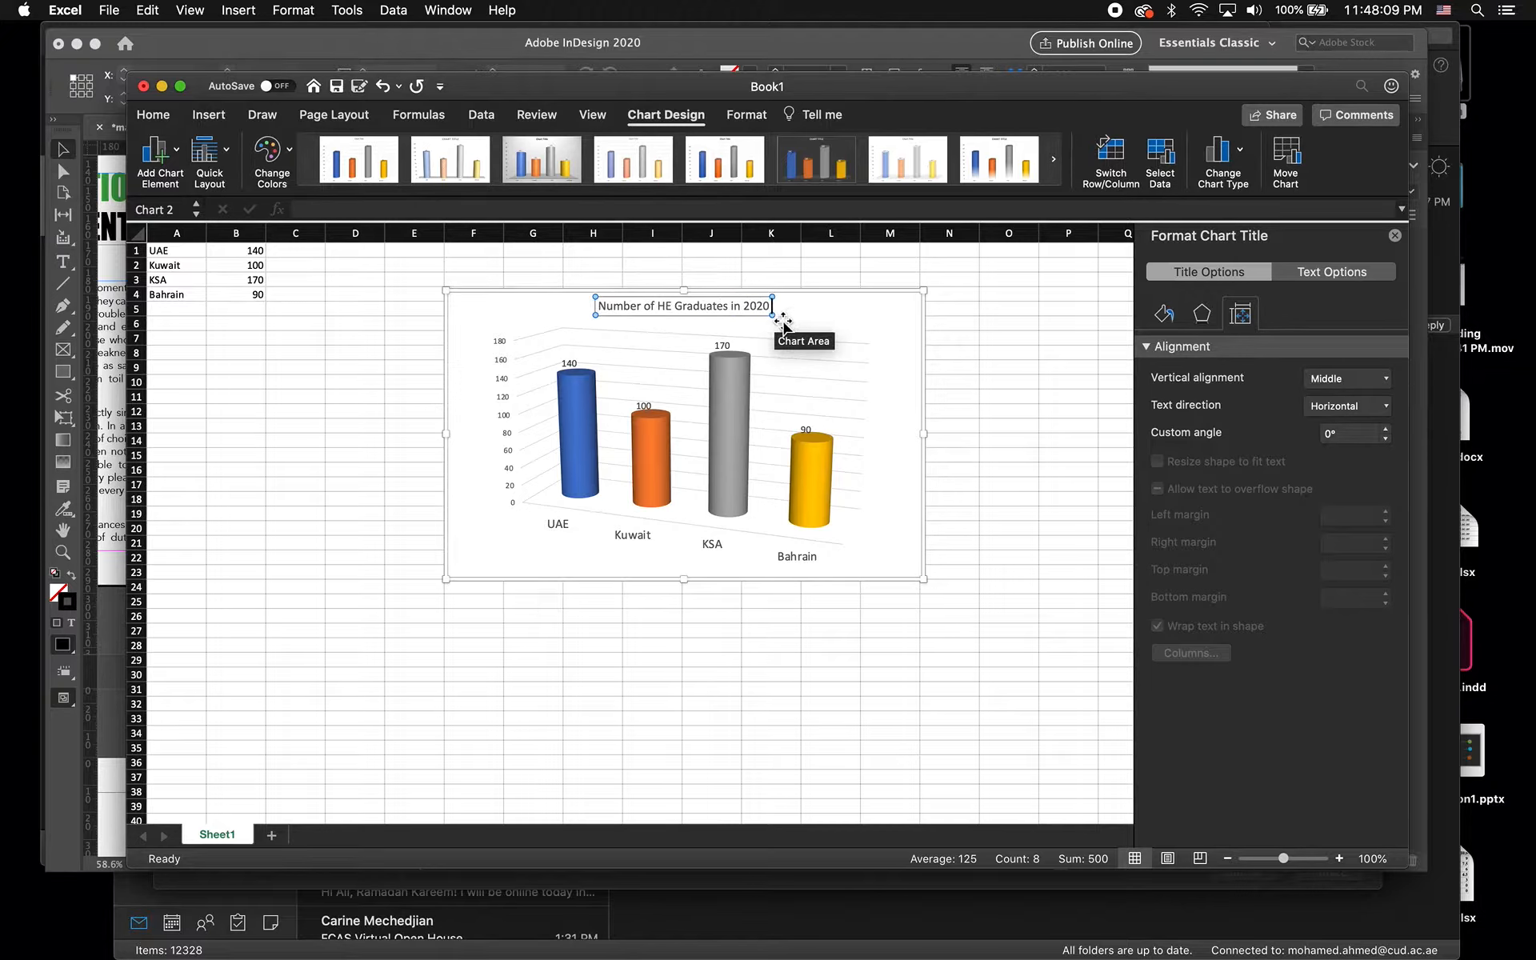
{"action": "type", "text": " omn"}
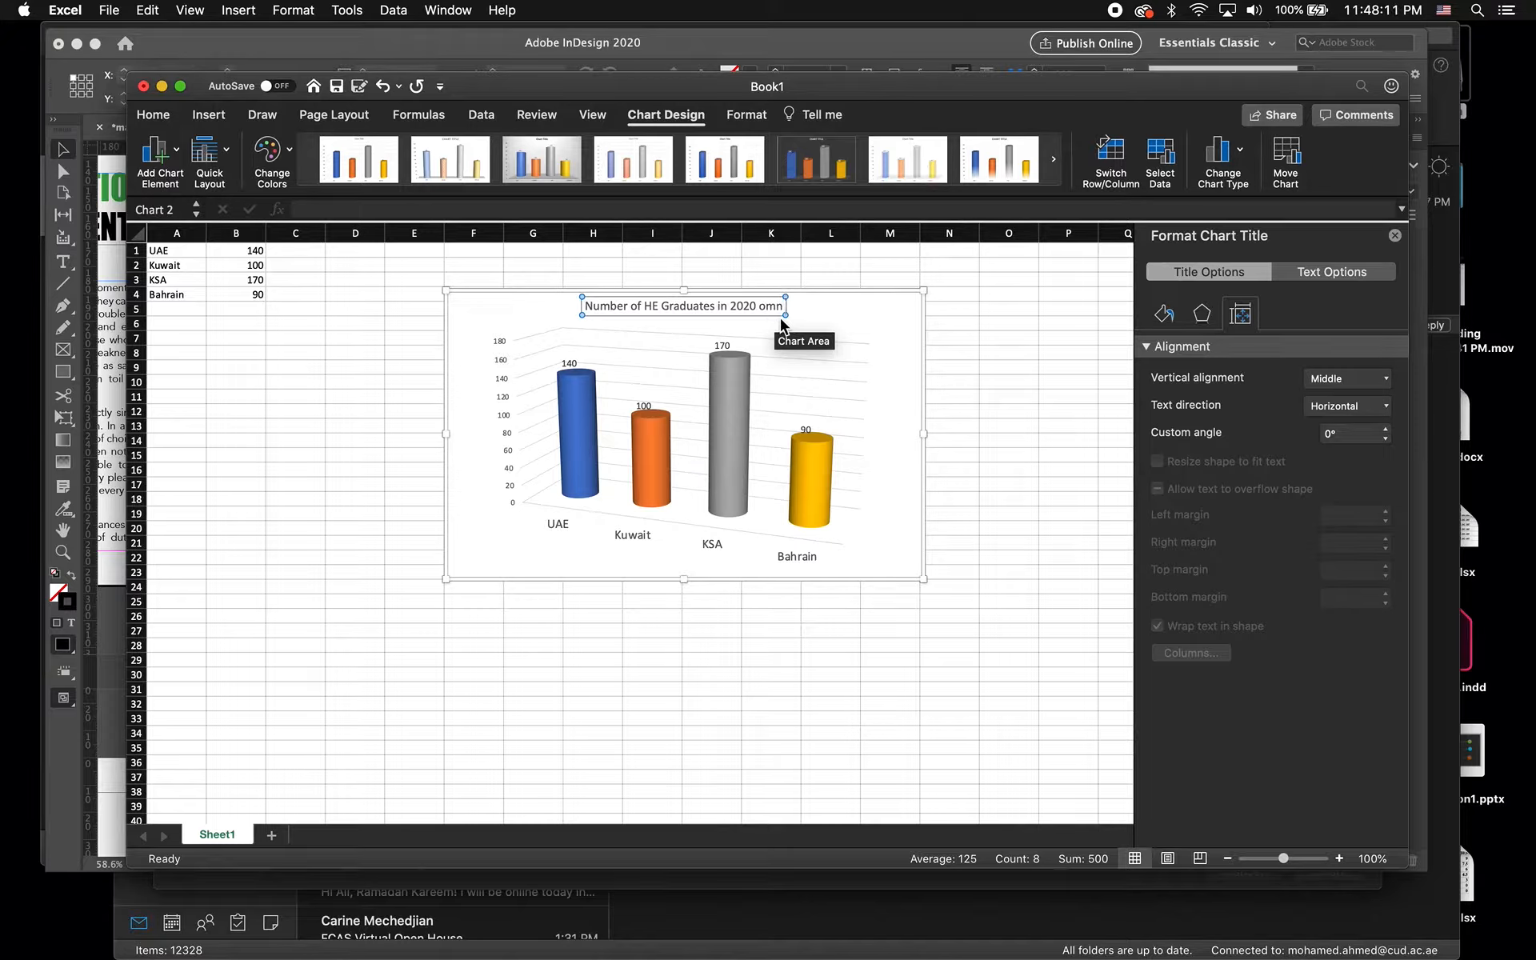
{"action": "key", "text": "BackSpace"}
{"action": "key", "text": "BackSpace"}
{"action": "key", "text": "BackSpace"}
{"action": "key", "text": "BackSpace"}
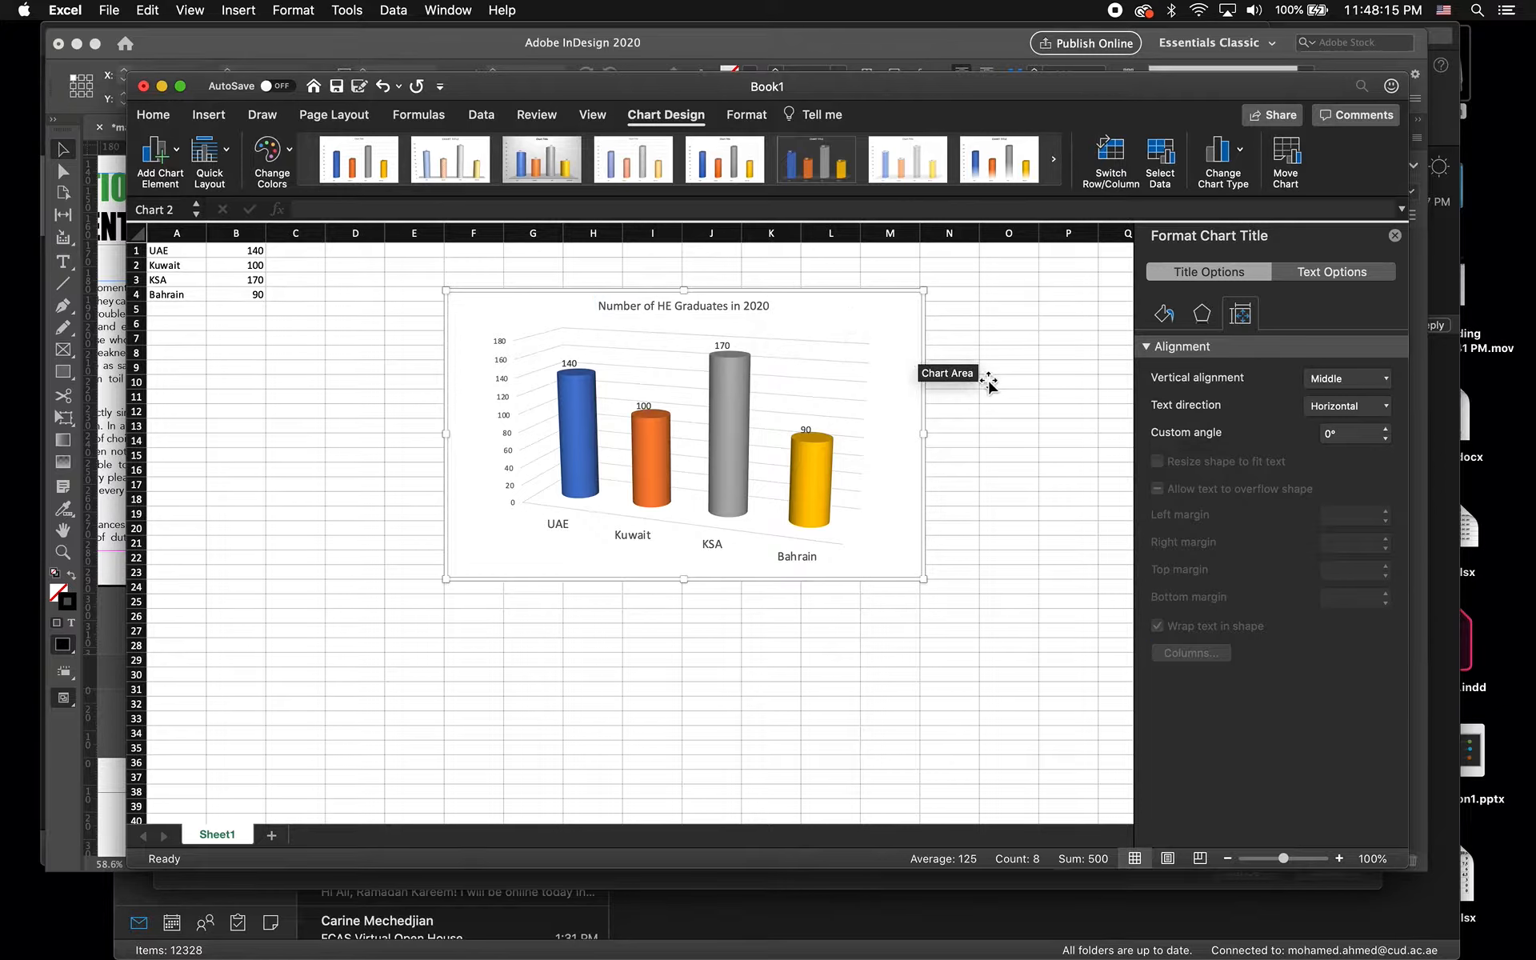
- Copy the whole chart and paste it into the magazine Project.indd document in InDesign
{"action": "left_click", "coordinate": [926, 320]}
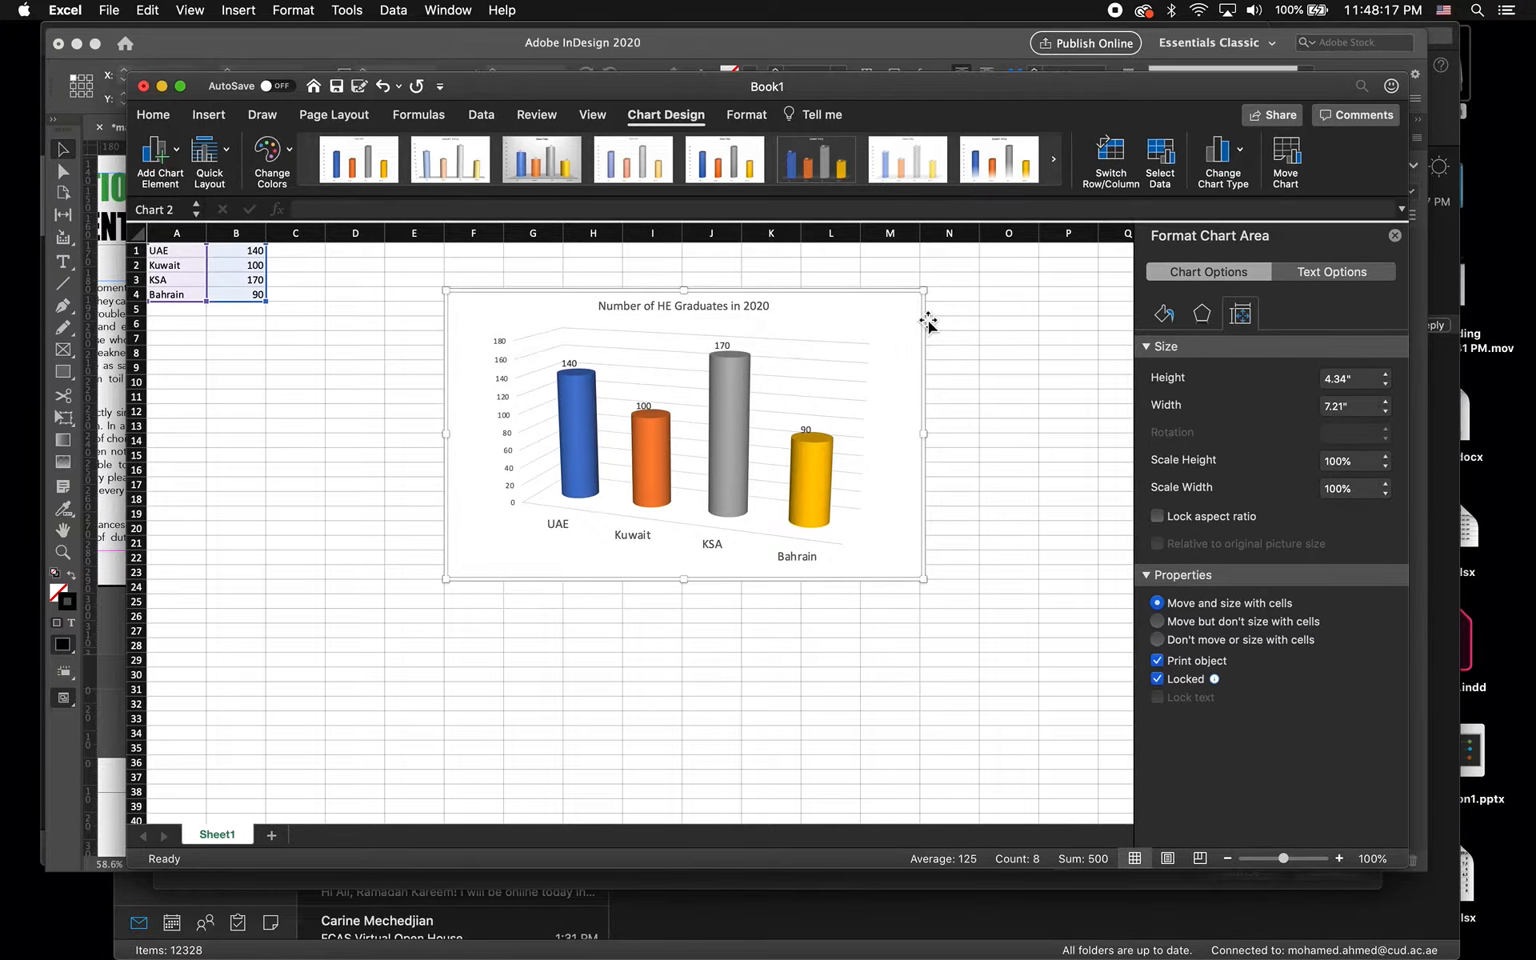
{"action": "left_click", "coordinate": [147, 9]}
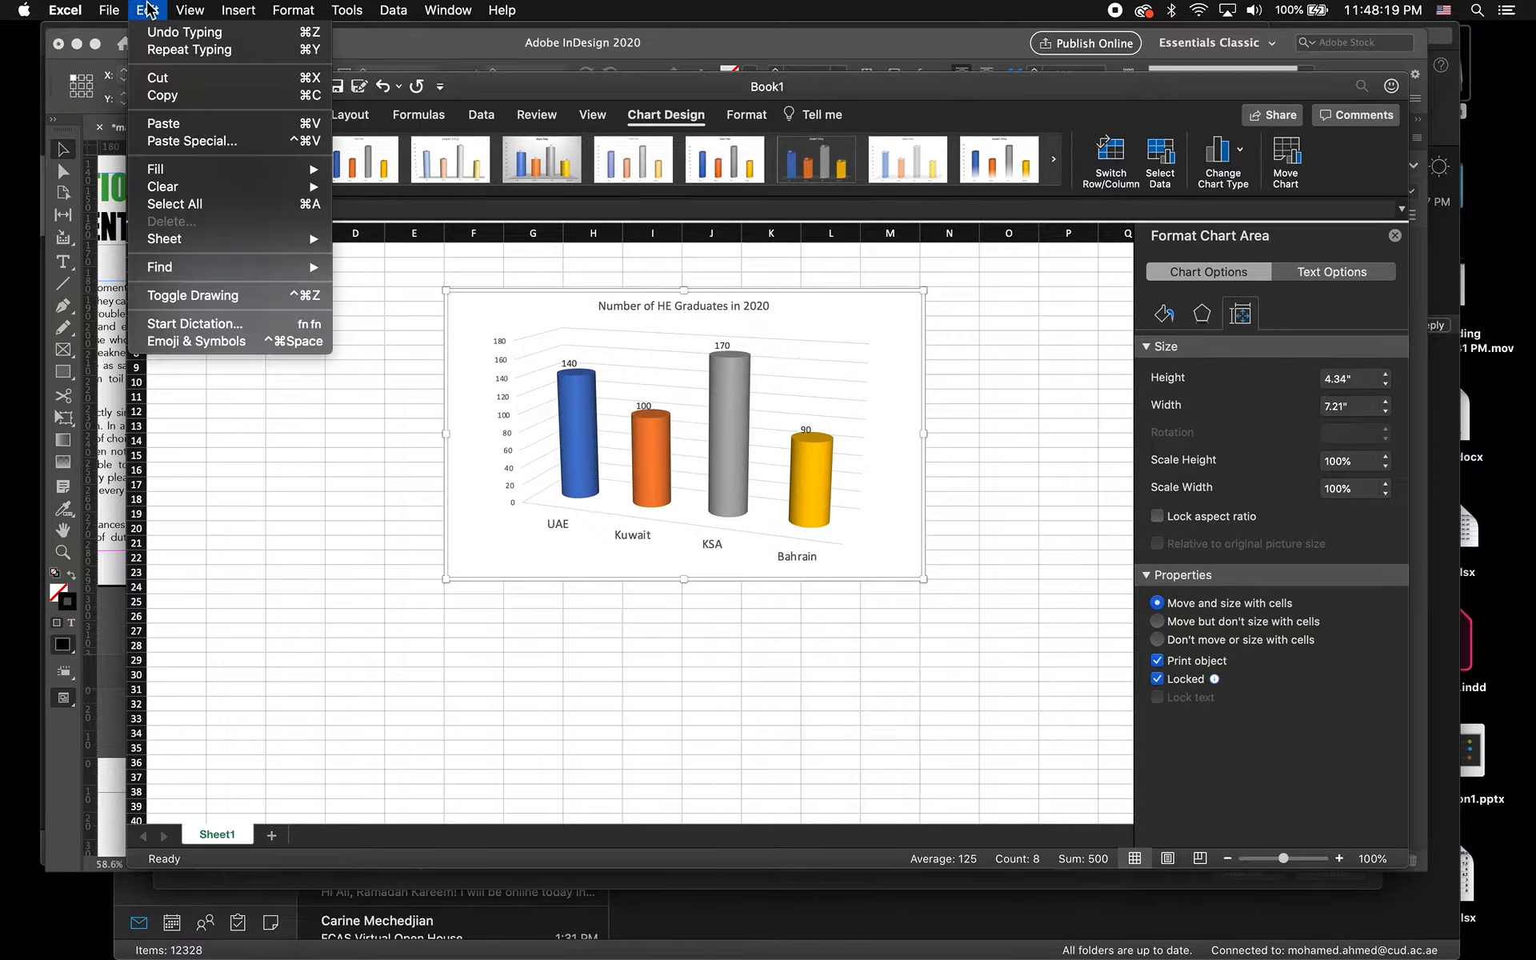
{"action": "left_click", "coordinate": [178, 97]}
{"action": "key", "text": "super+Tab"}
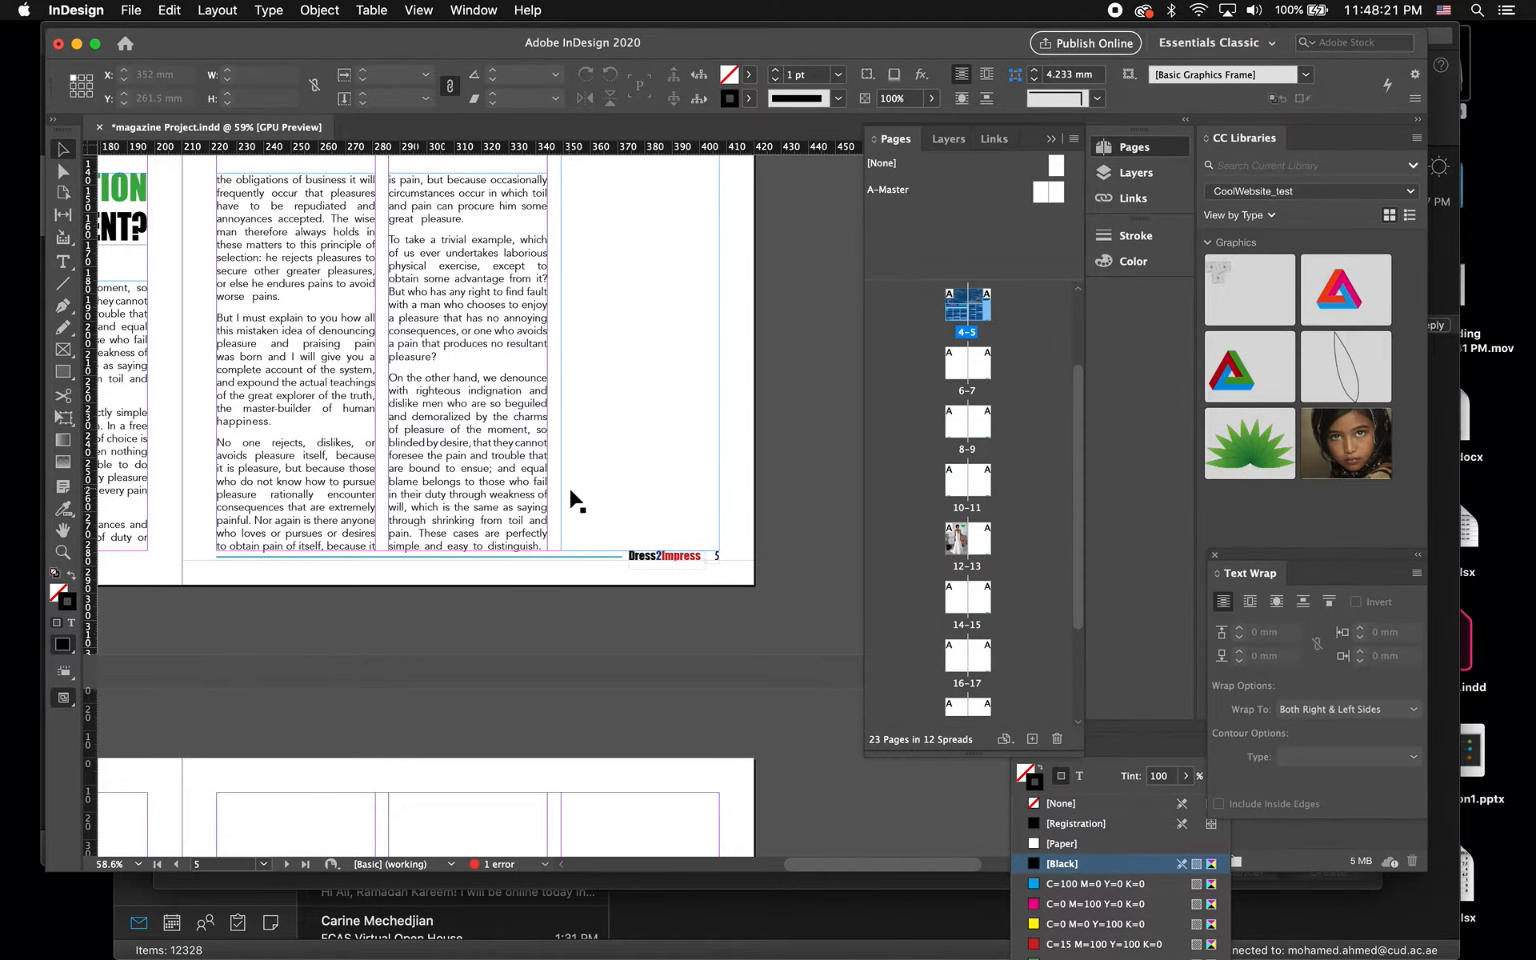
{"action": "left_click", "coordinate": [168, 10]}
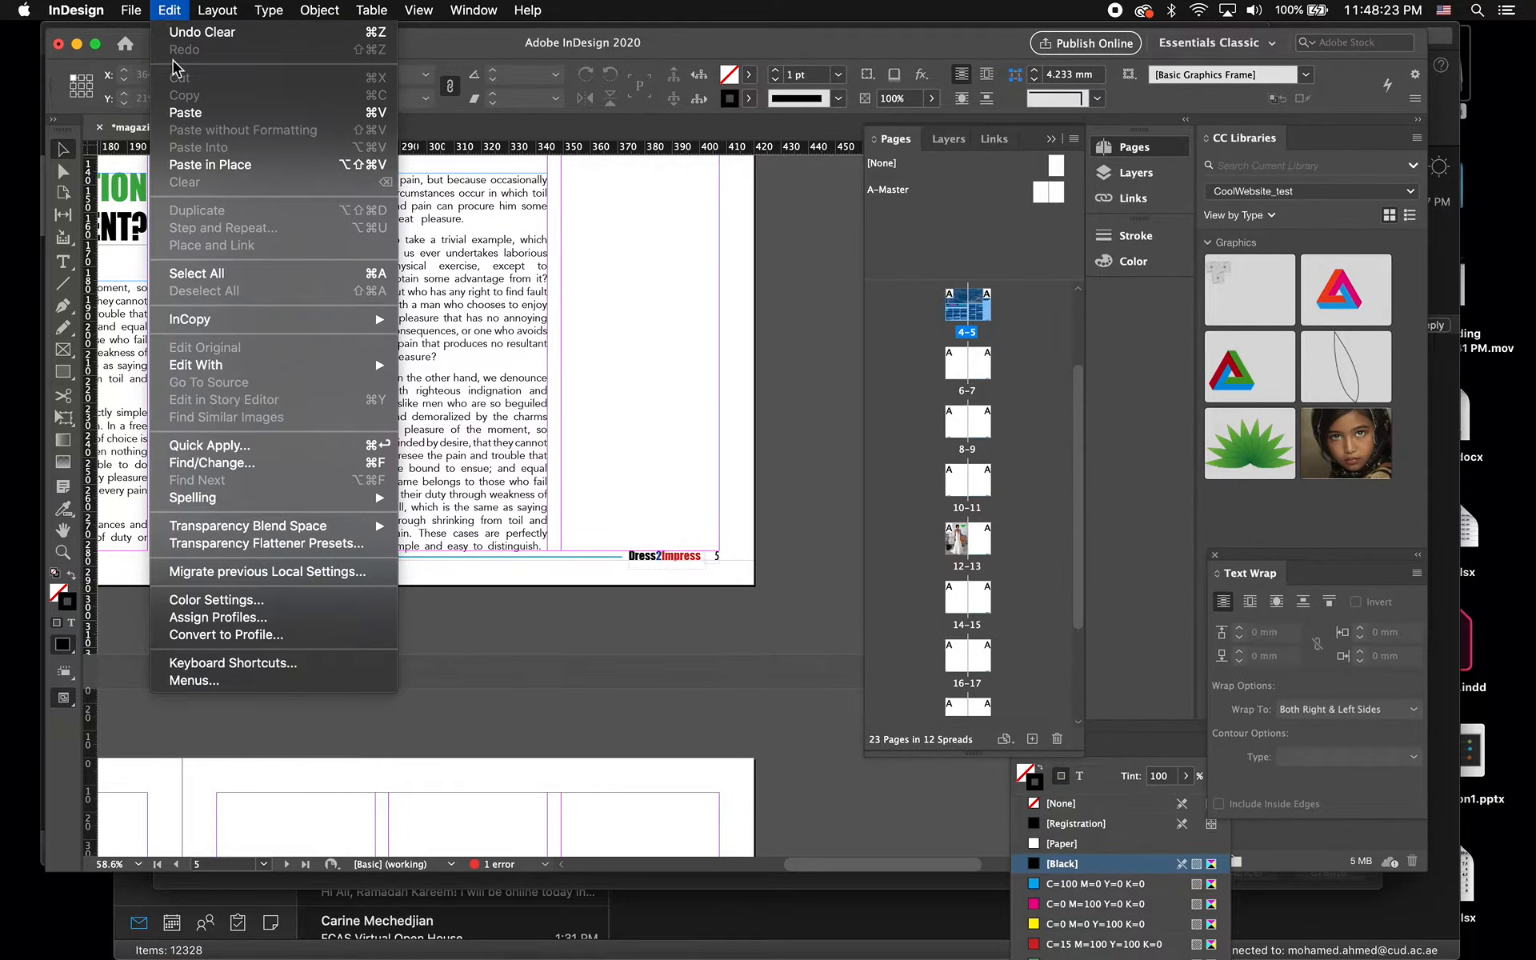
{"action": "left_click", "coordinate": [239, 114]}
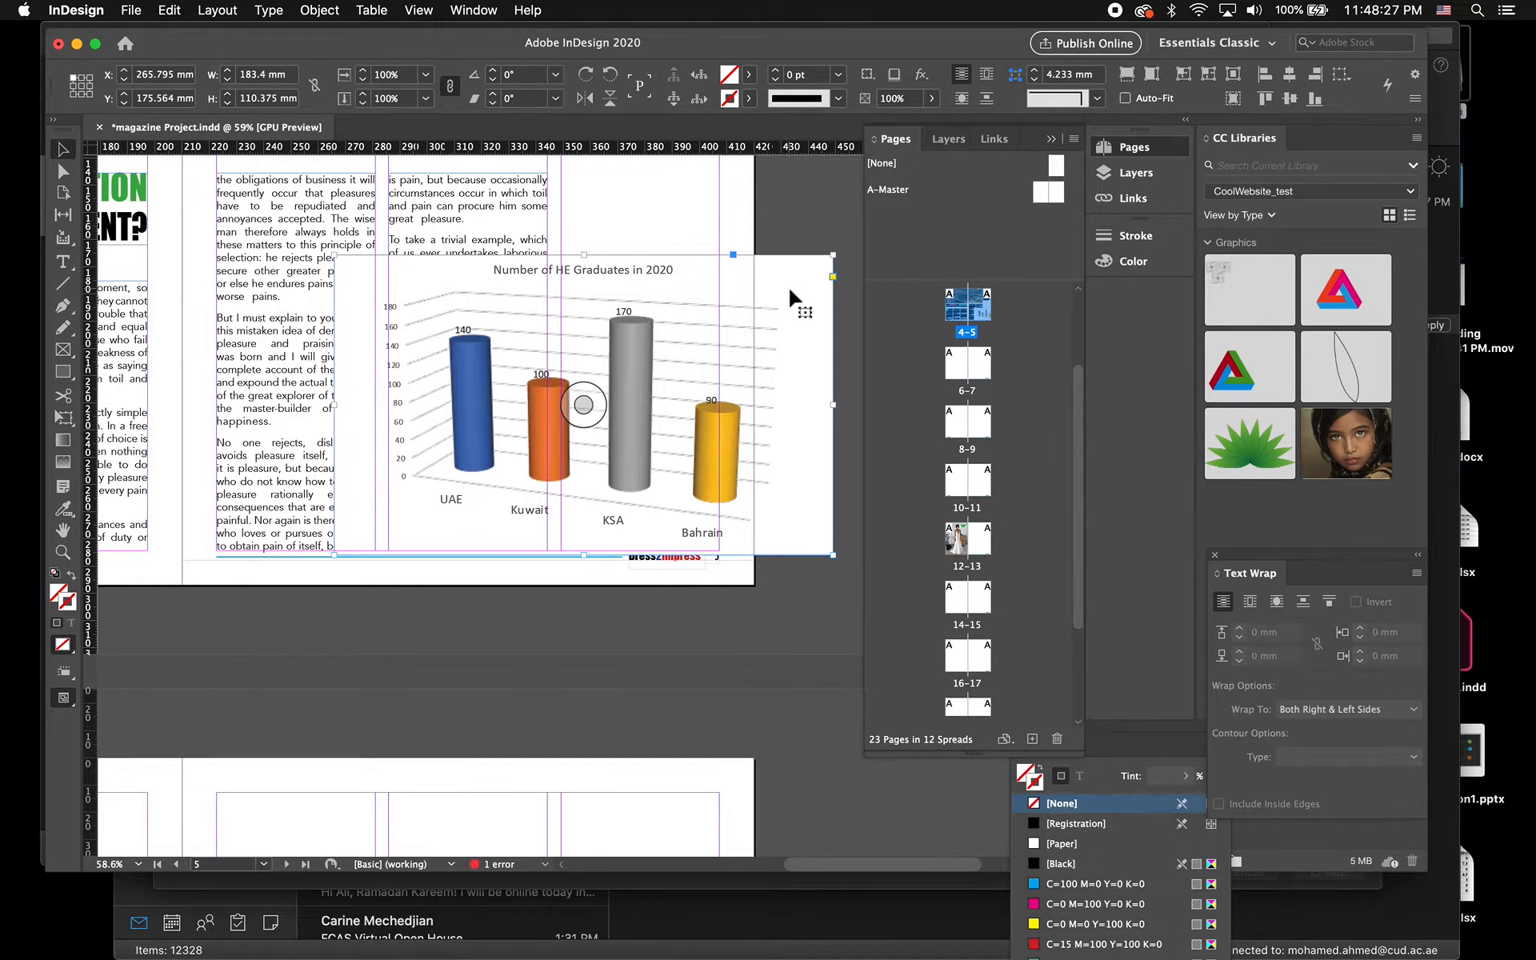
- Place the pasted chart at the bottom of page 5 and scale it to about 121 × 73 mm across the last two text columns
{"action": "left_click_drag", "start_coordinate": [798, 310], "coordinate": [679, 301]}
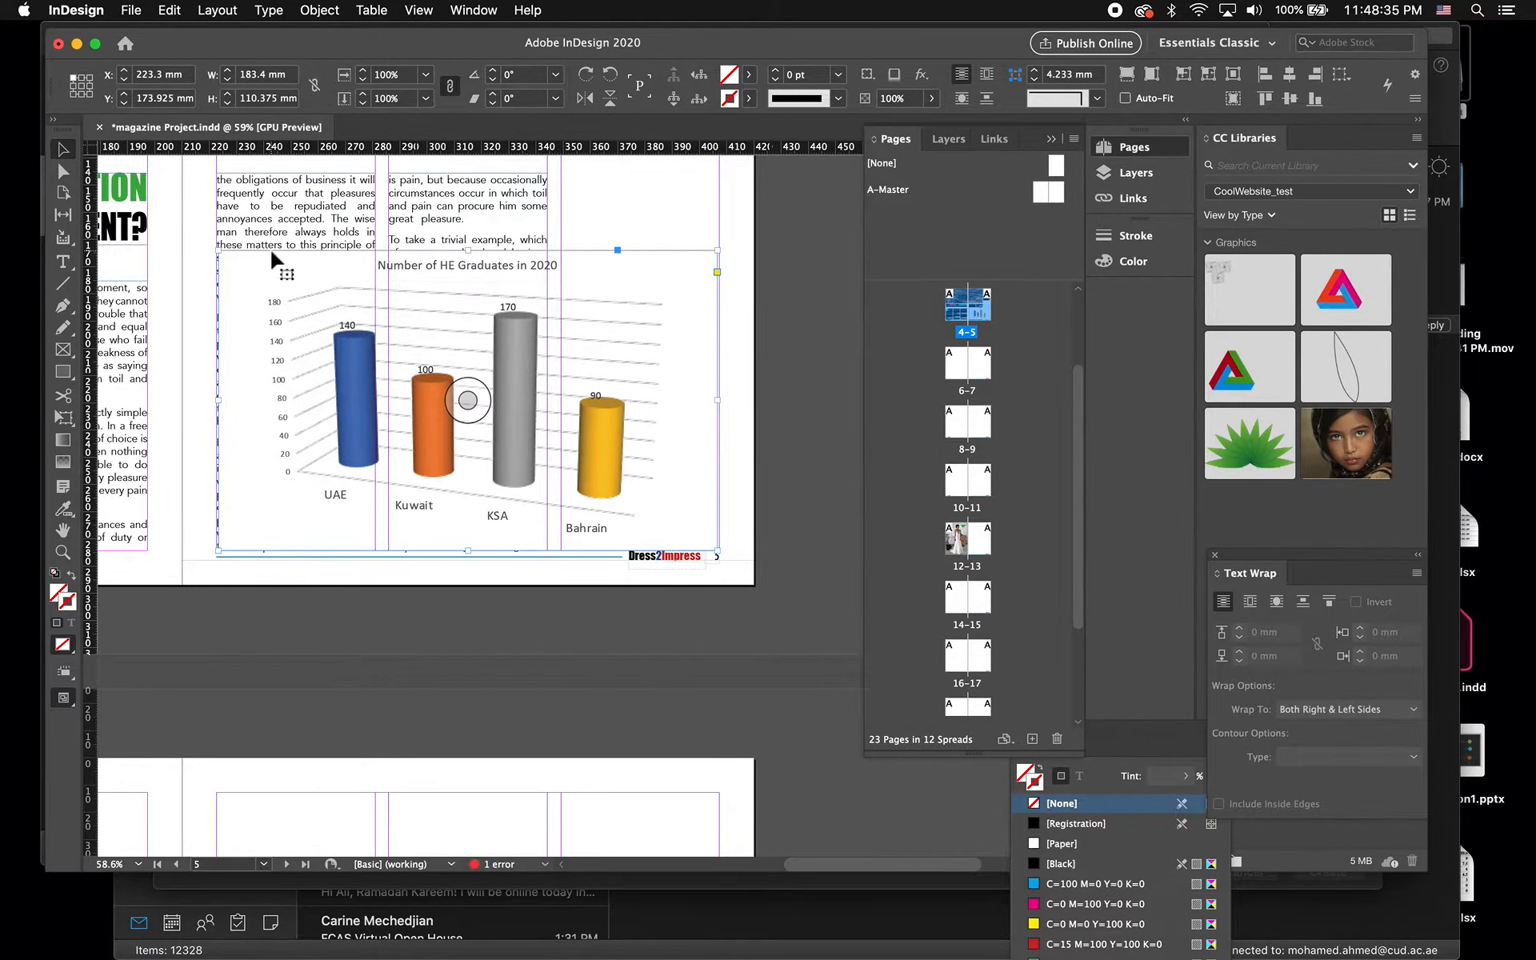
{"action": "left_click_drag", "start_coordinate": [223, 255], "coordinate": [546, 356]}
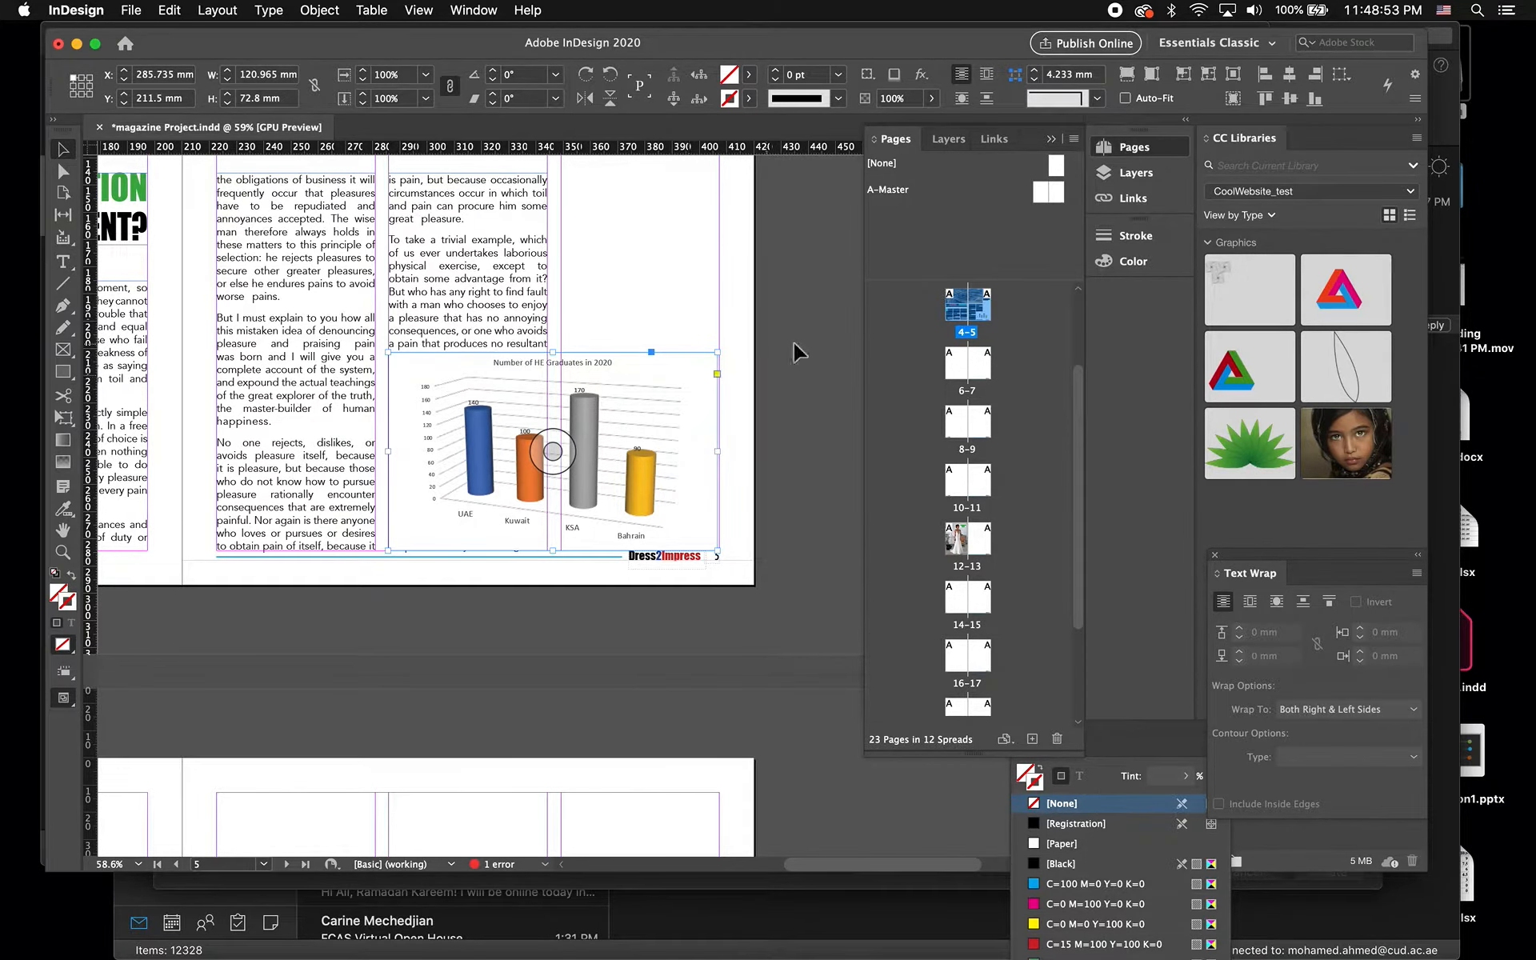
- Apply Wrap around bounding box text wrap to the chart, moving the Text Wrap settings clear of it
{"action": "left_click_drag", "start_coordinate": [1256, 554], "coordinate": [721, 290]}
{"action": "left_click", "coordinate": [447, 10]}
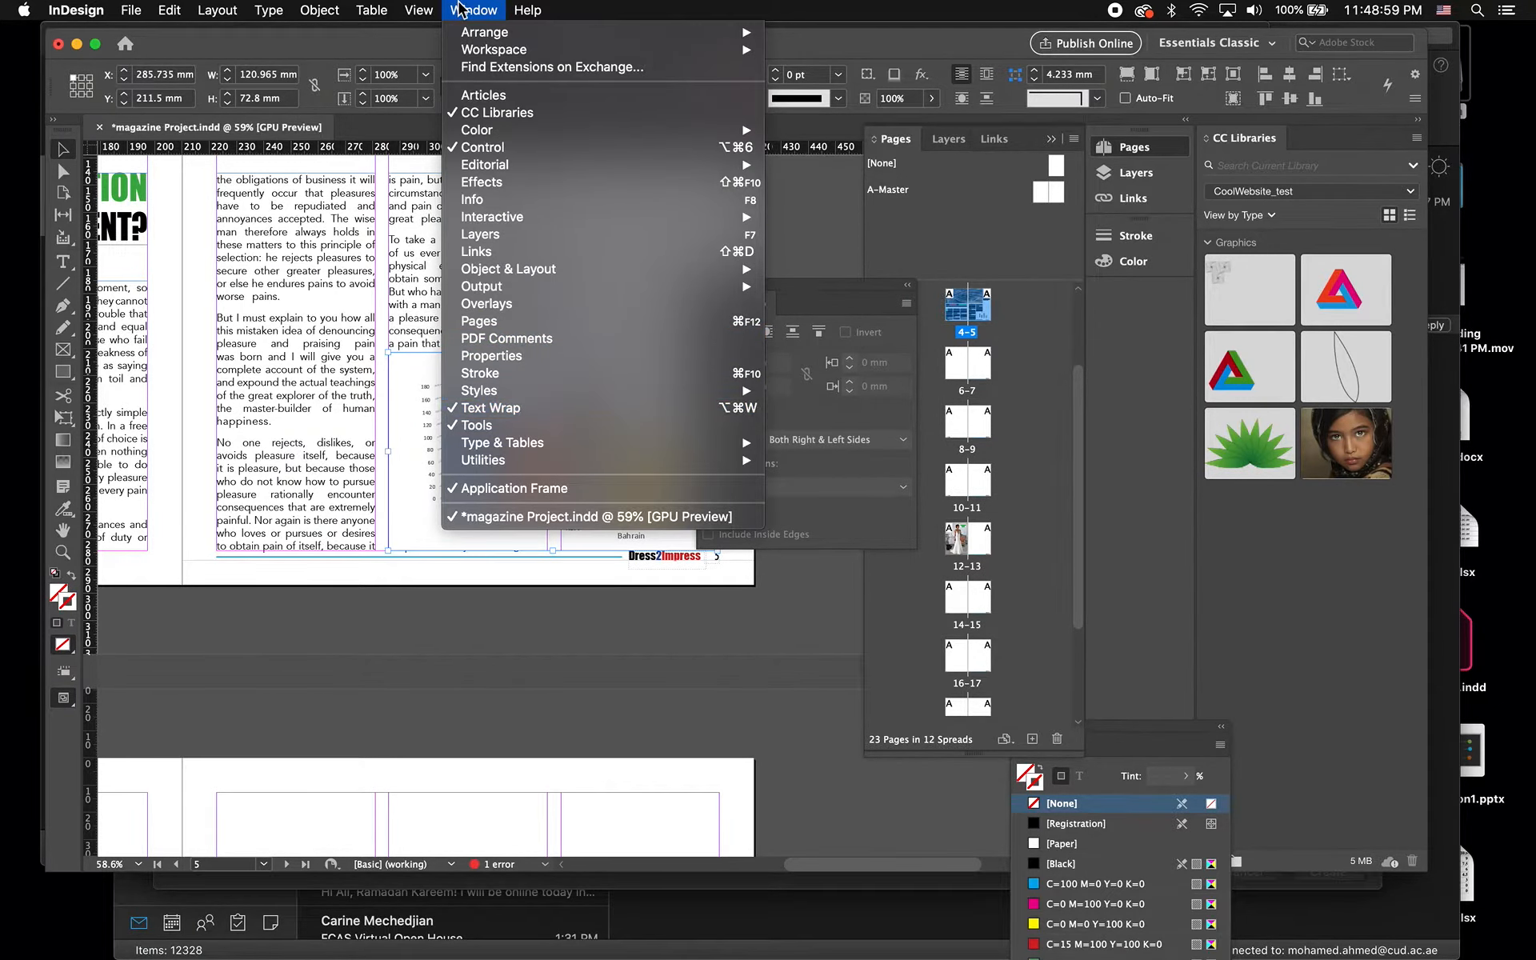
{"action": "left_click", "coordinate": [461, 9]}
{"action": "left_click", "coordinate": [739, 331]}
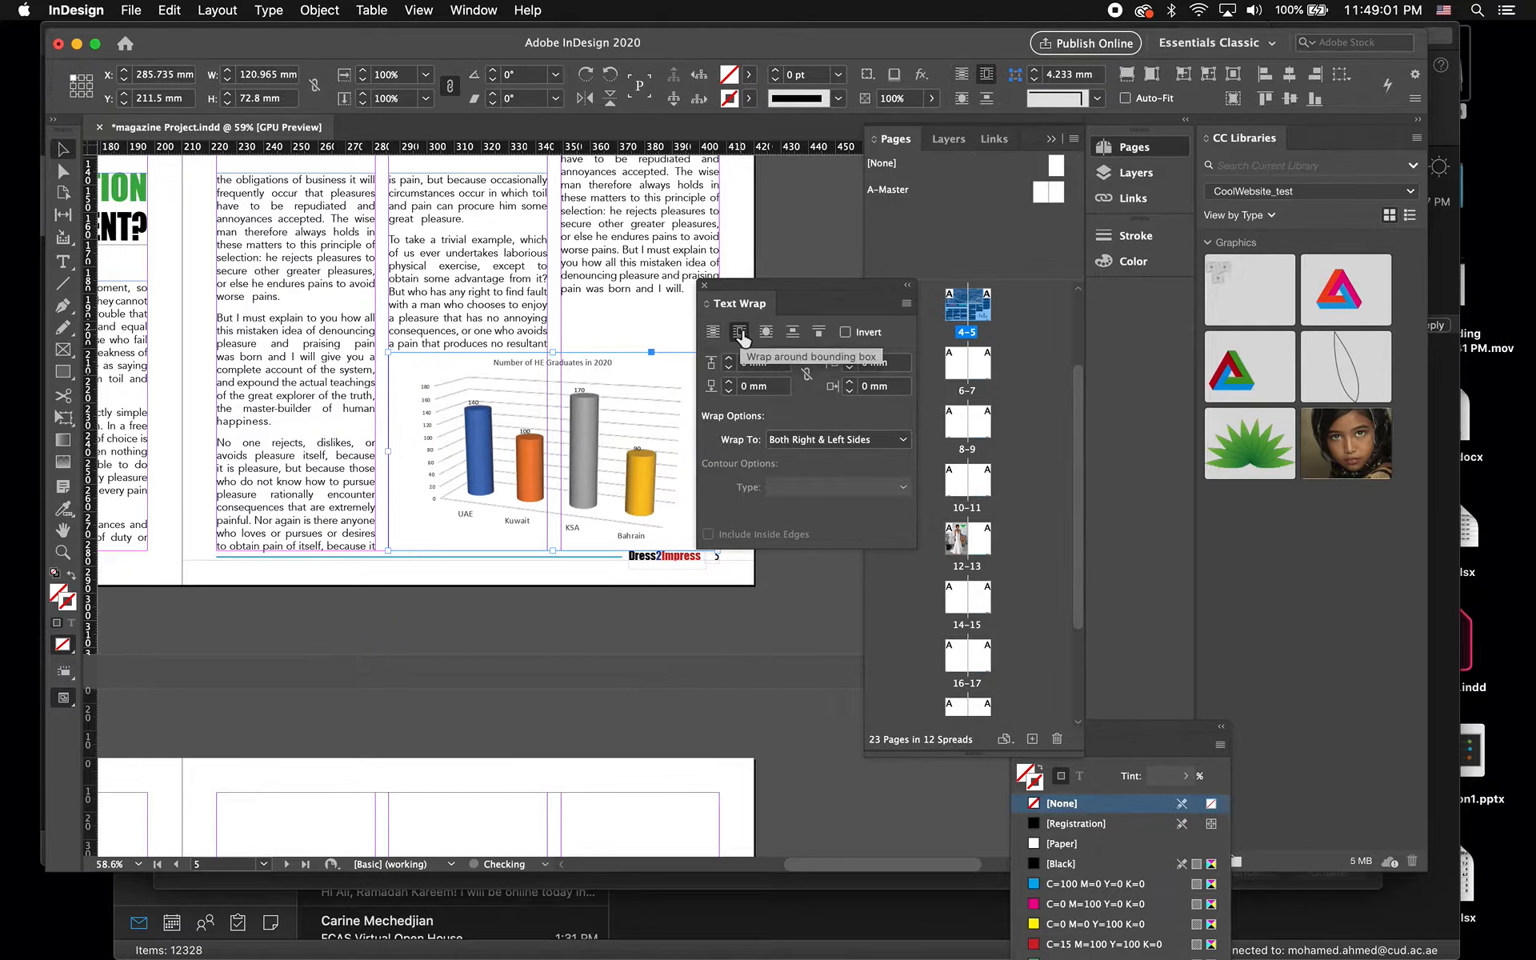
{"action": "left_click_drag", "start_coordinate": [834, 305], "coordinate": [998, 338]}
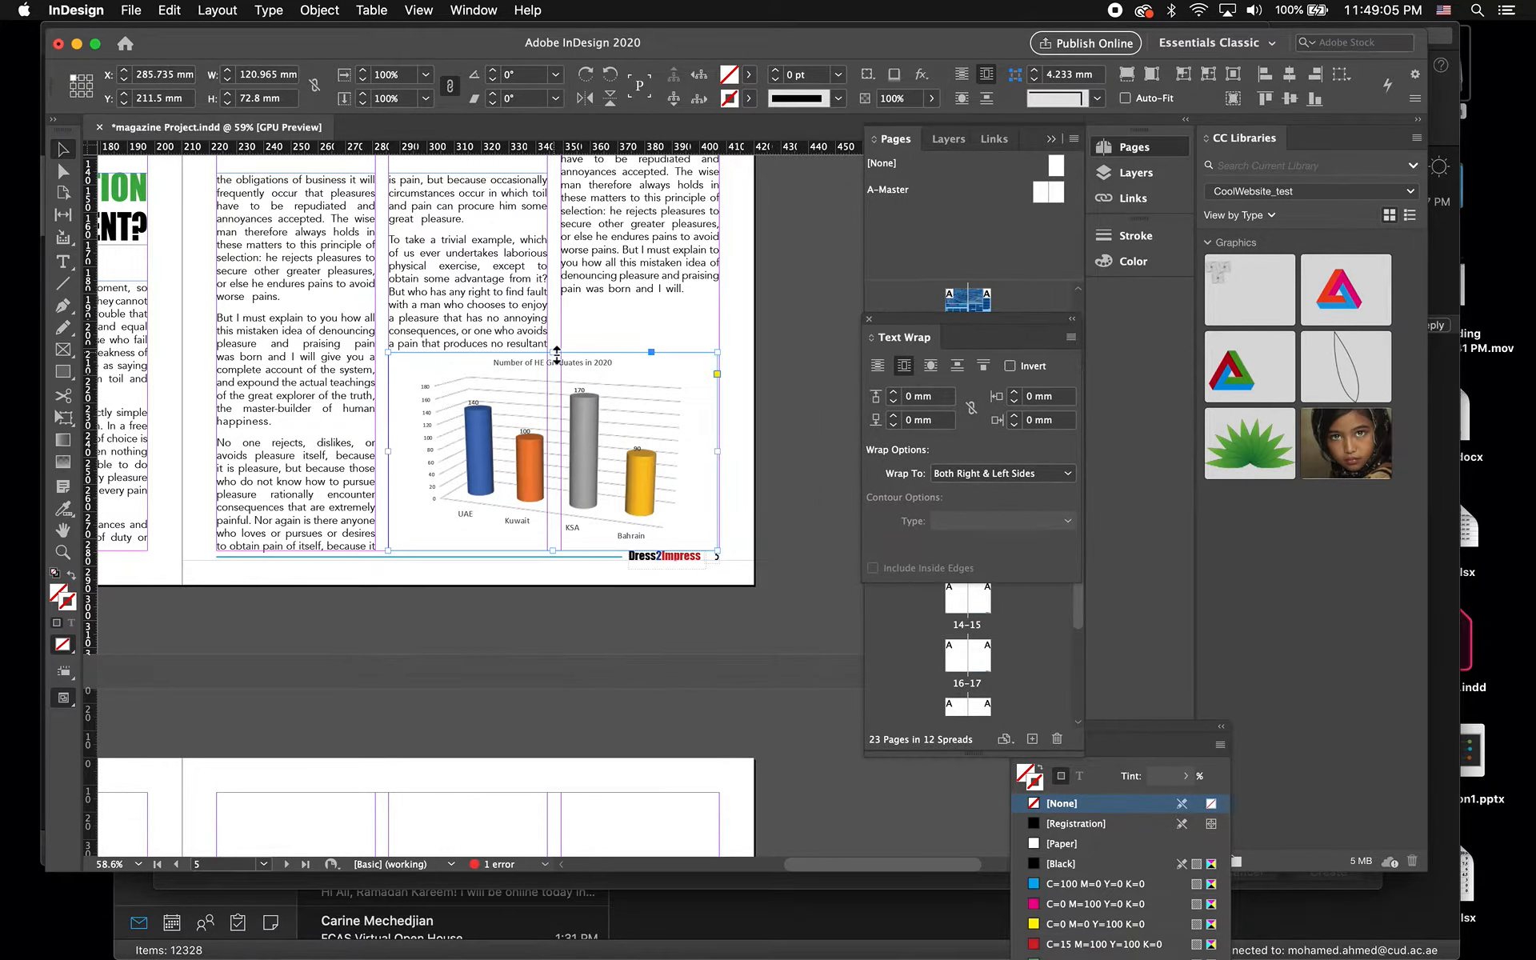
- Enlarge the chart to about 82.6 mm high and crop both sides of its frame to about 121.4 mm wide, matching the two columns
{"action": "left_click_drag", "start_coordinate": [557, 354], "coordinate": [552, 328]}
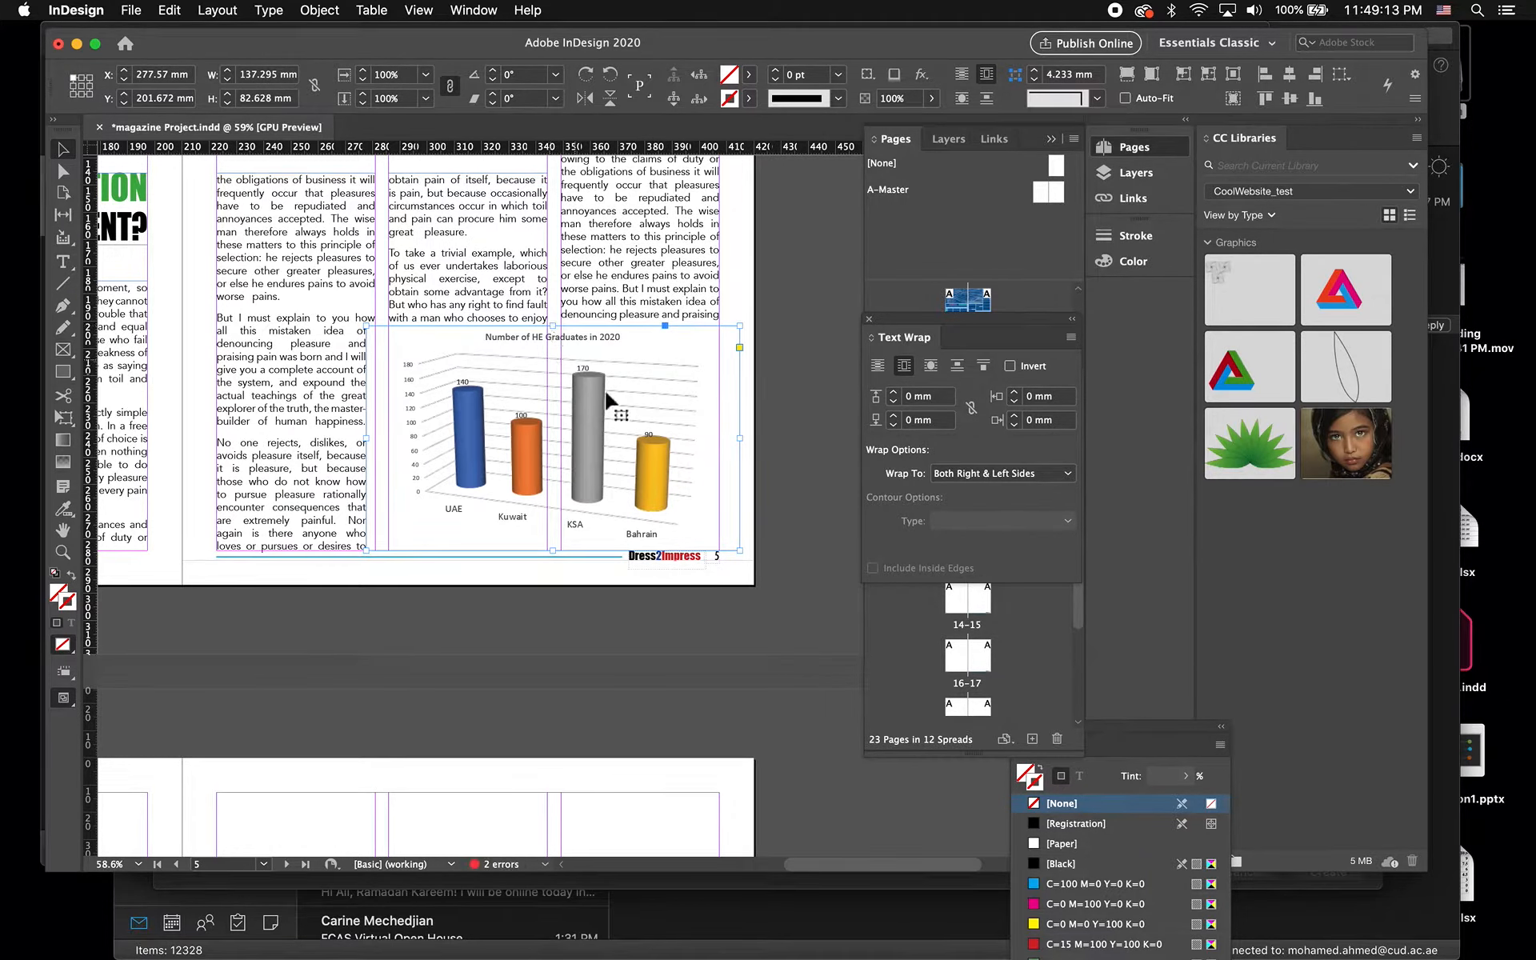
{"action": "left_click_drag", "start_coordinate": [738, 437], "coordinate": [720, 437]}
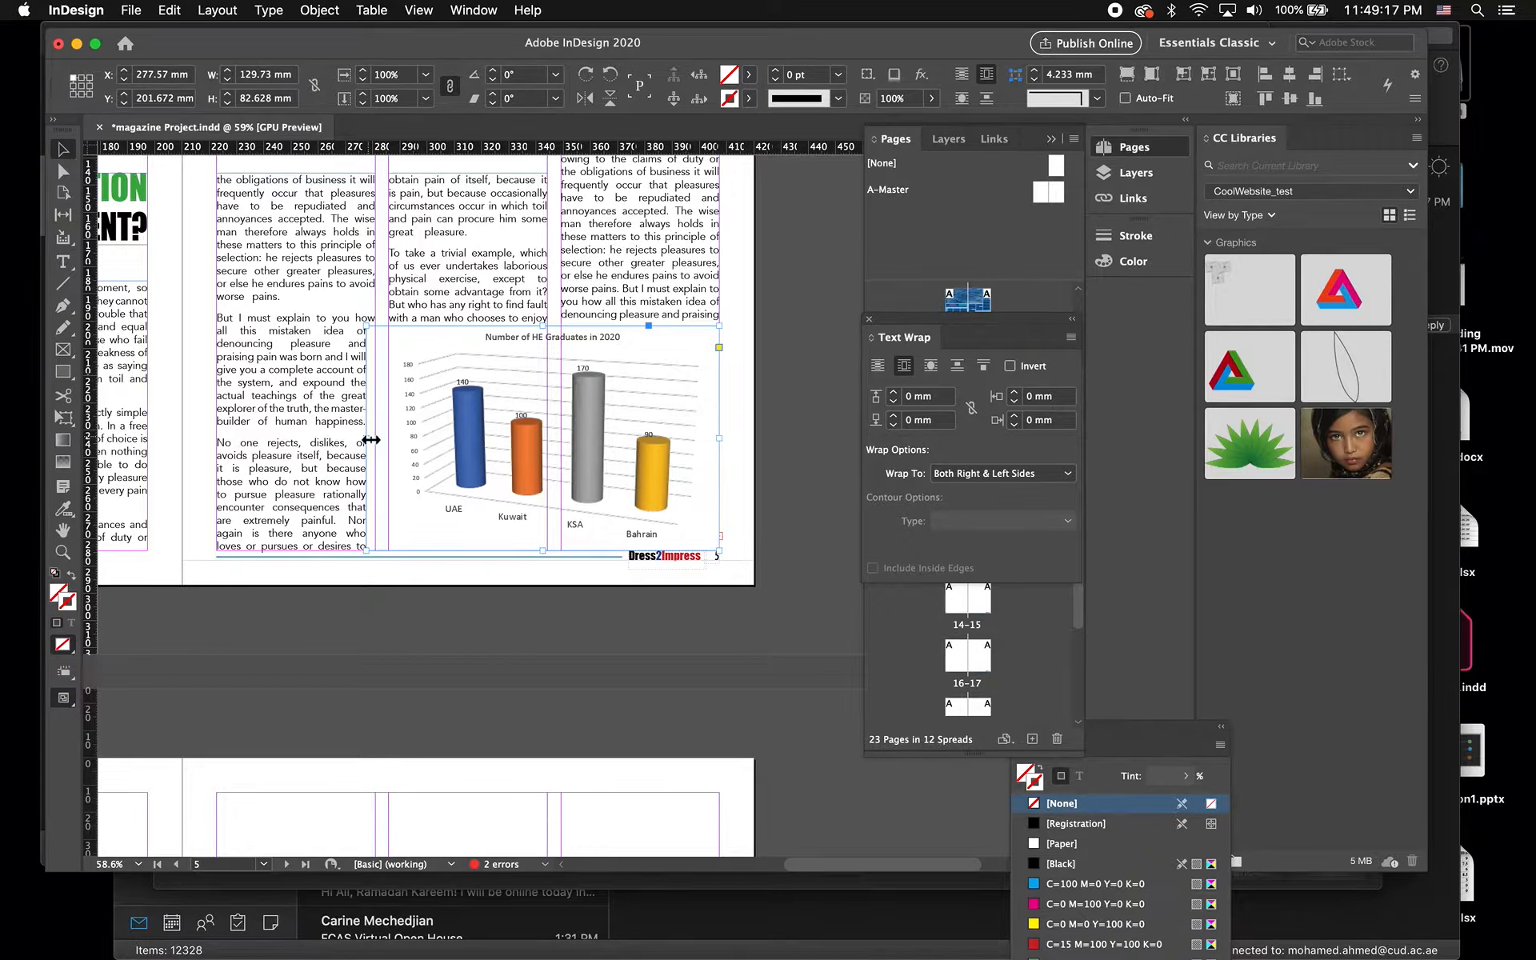
{"action": "left_click_drag", "start_coordinate": [370, 439], "coordinate": [392, 443]}
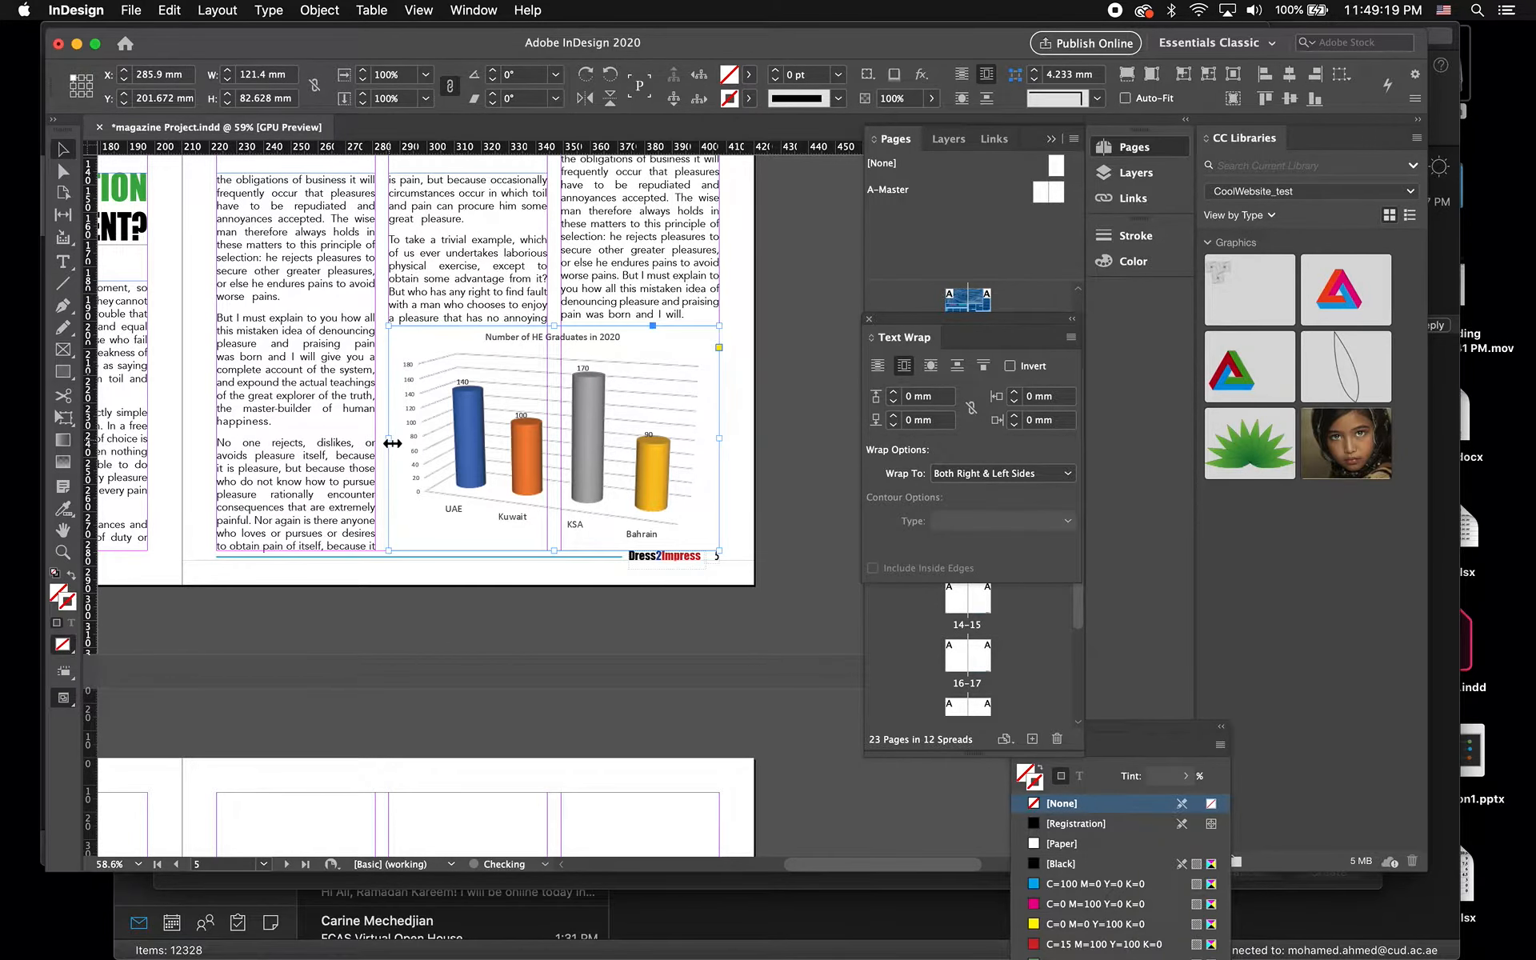
- Switch the document to Preview screen mode and check the chart's placement on page 5
{"action": "left_click", "coordinate": [797, 372]}
{"action": "left_click", "coordinate": [419, 10]}
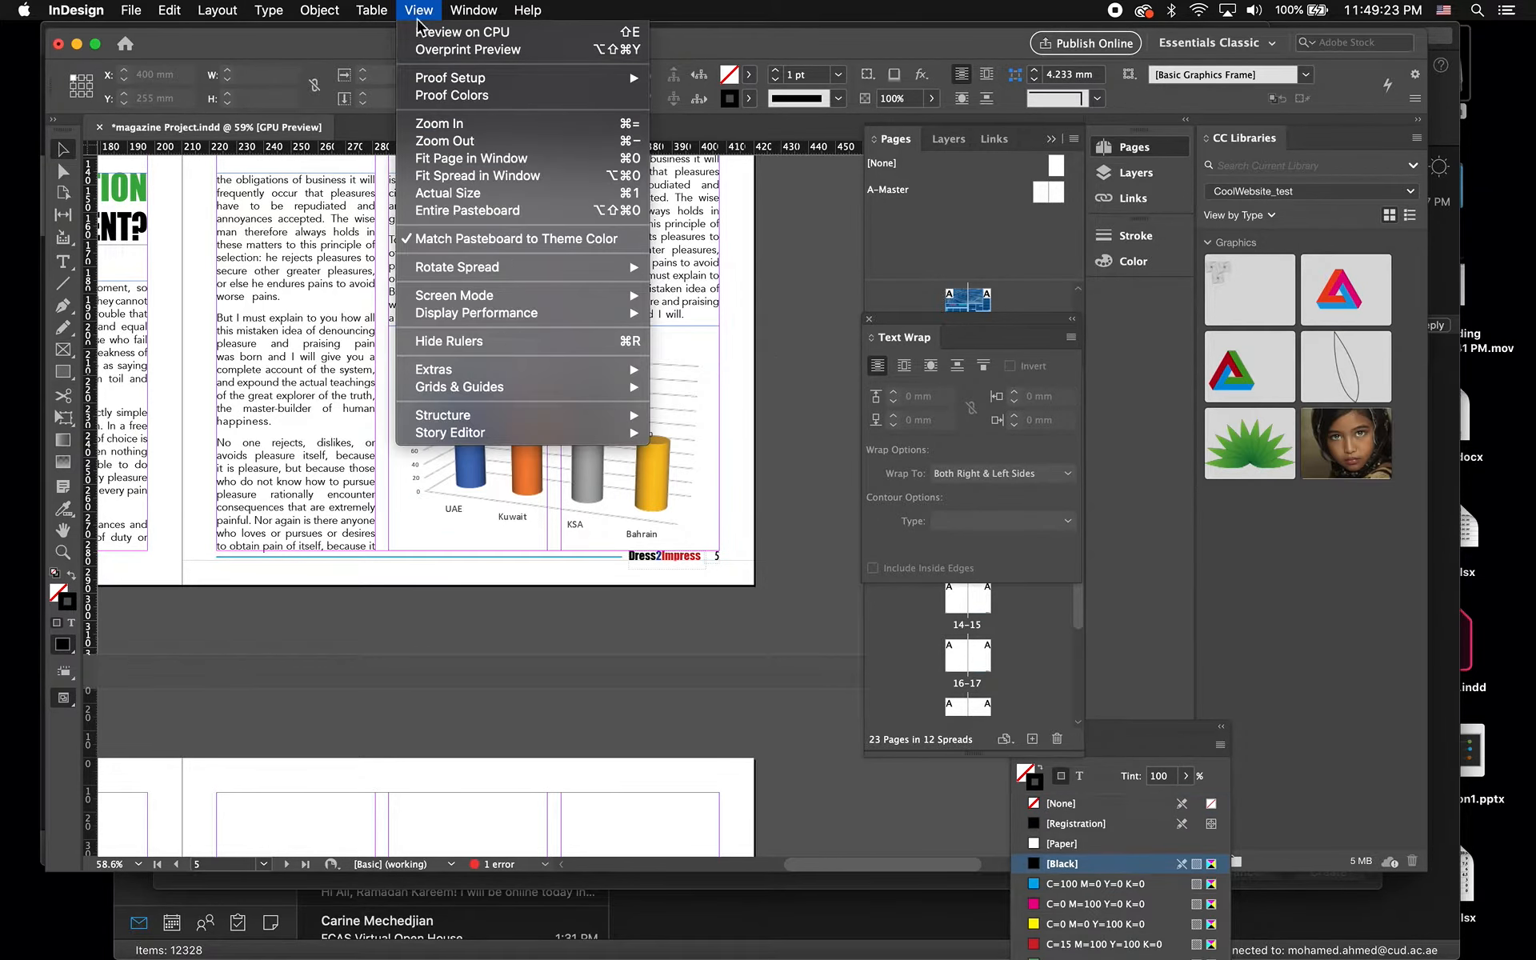
{"action": "mouse_move", "coordinate": [571, 304]}
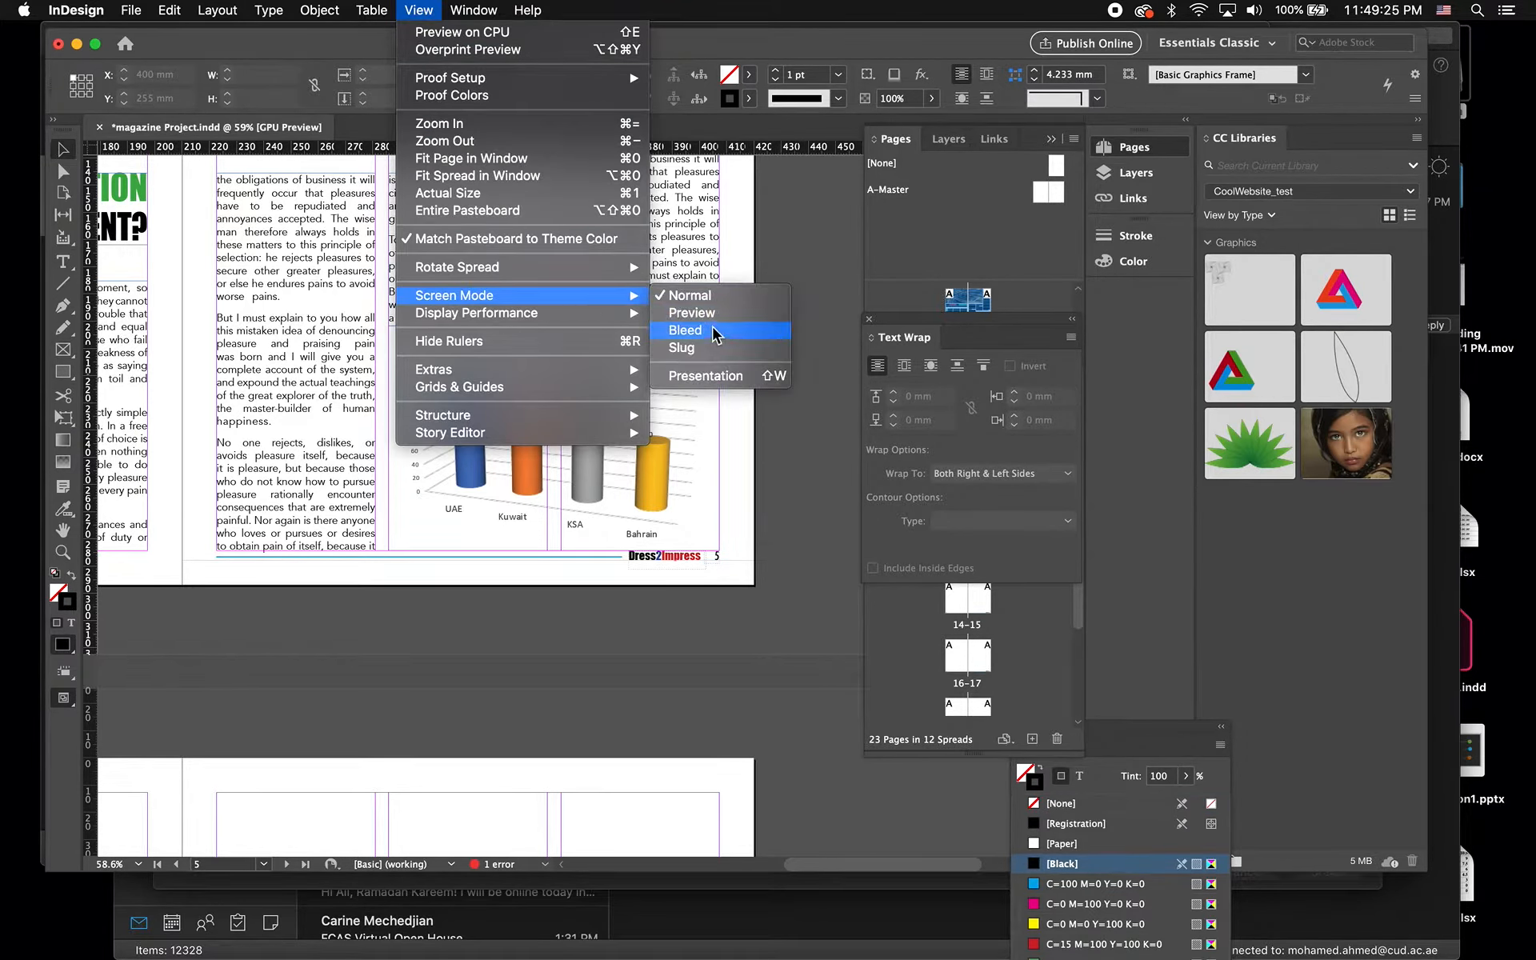
{"action": "left_click", "coordinate": [693, 313]}
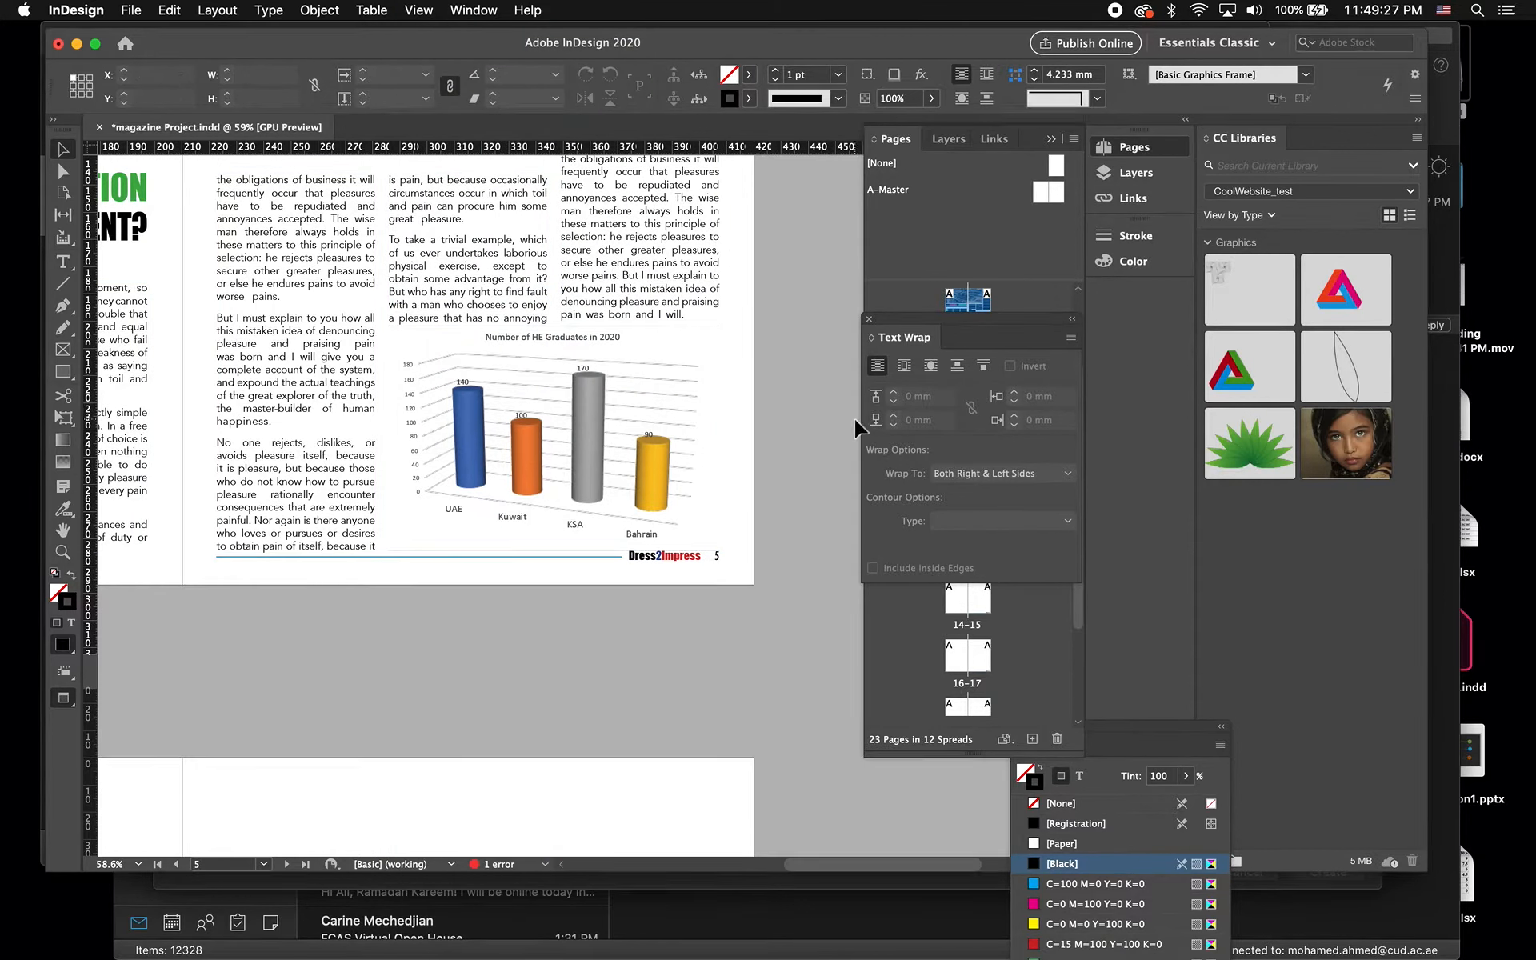
{"action": "left_click", "coordinate": [703, 412]}
{"action": "left_click", "coordinate": [823, 398]}
{"action": "left_click", "coordinate": [686, 417]}
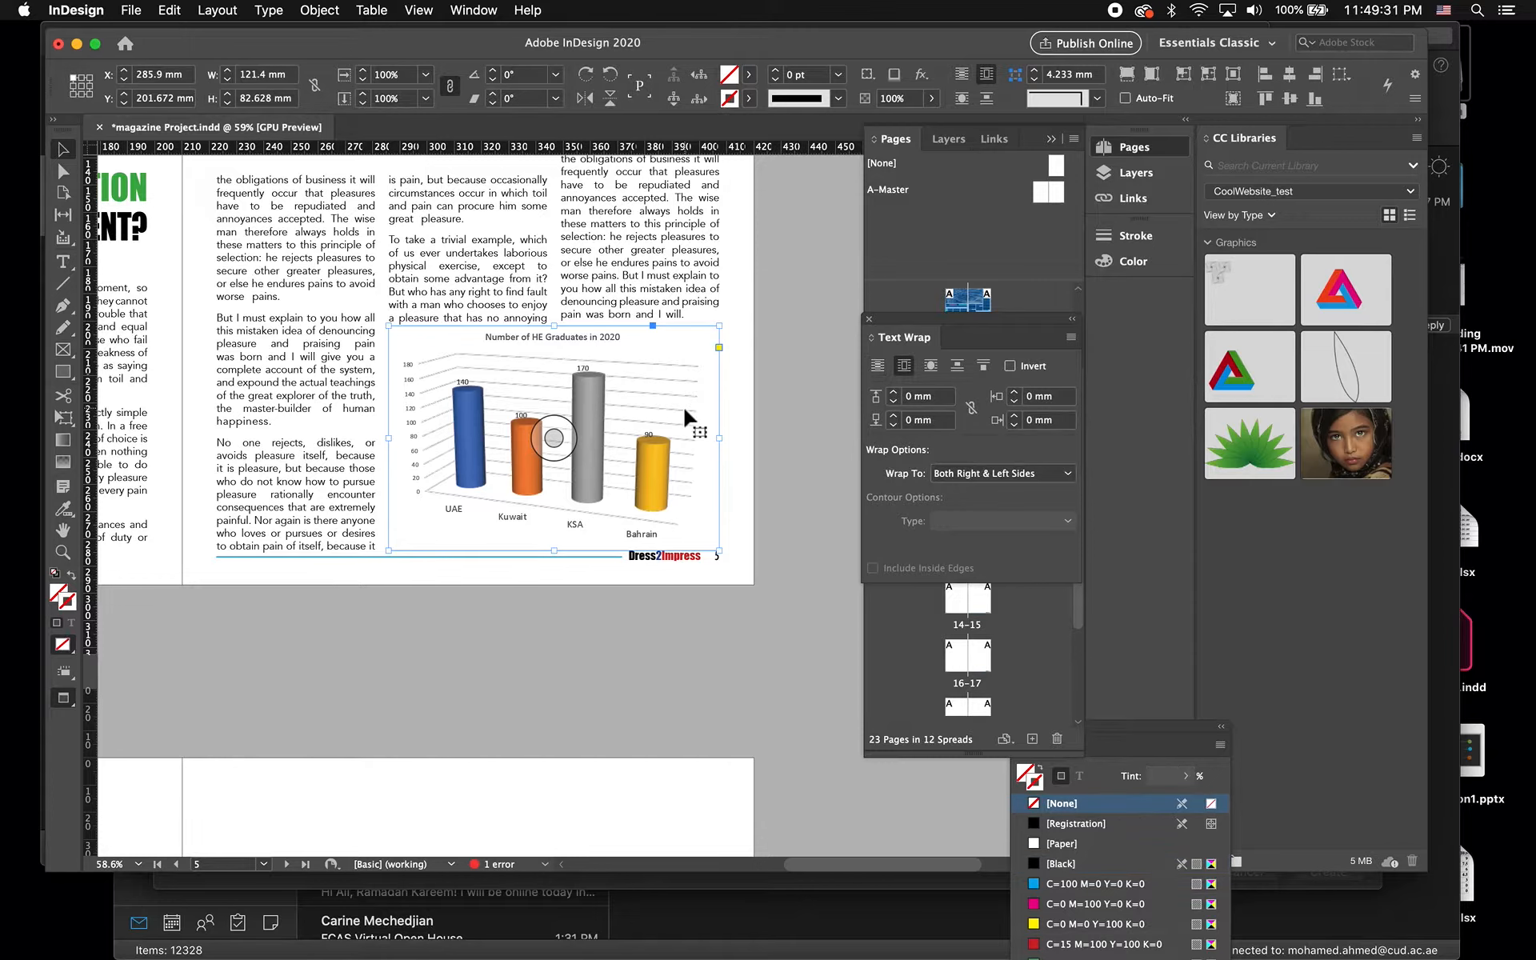
- Return to Excel and change the graduates chart to a 3-D Pie chart
{"action": "key", "text": "super+Tab"}
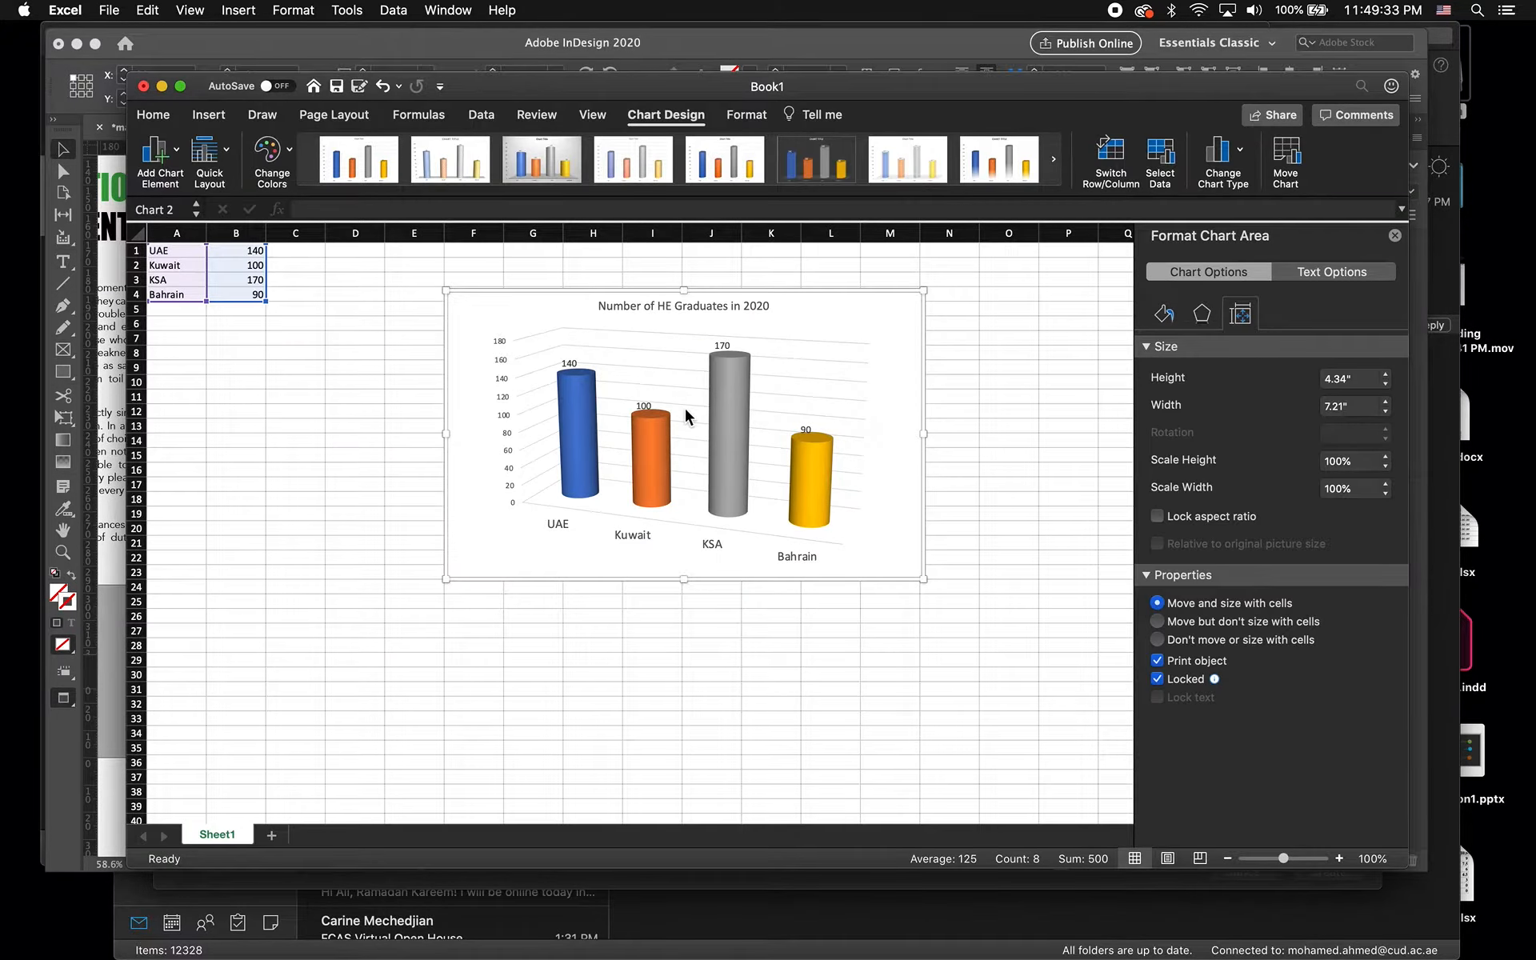
{"action": "right_click", "coordinate": [801, 338]}
{"action": "mouse_move", "coordinate": [888, 391]}
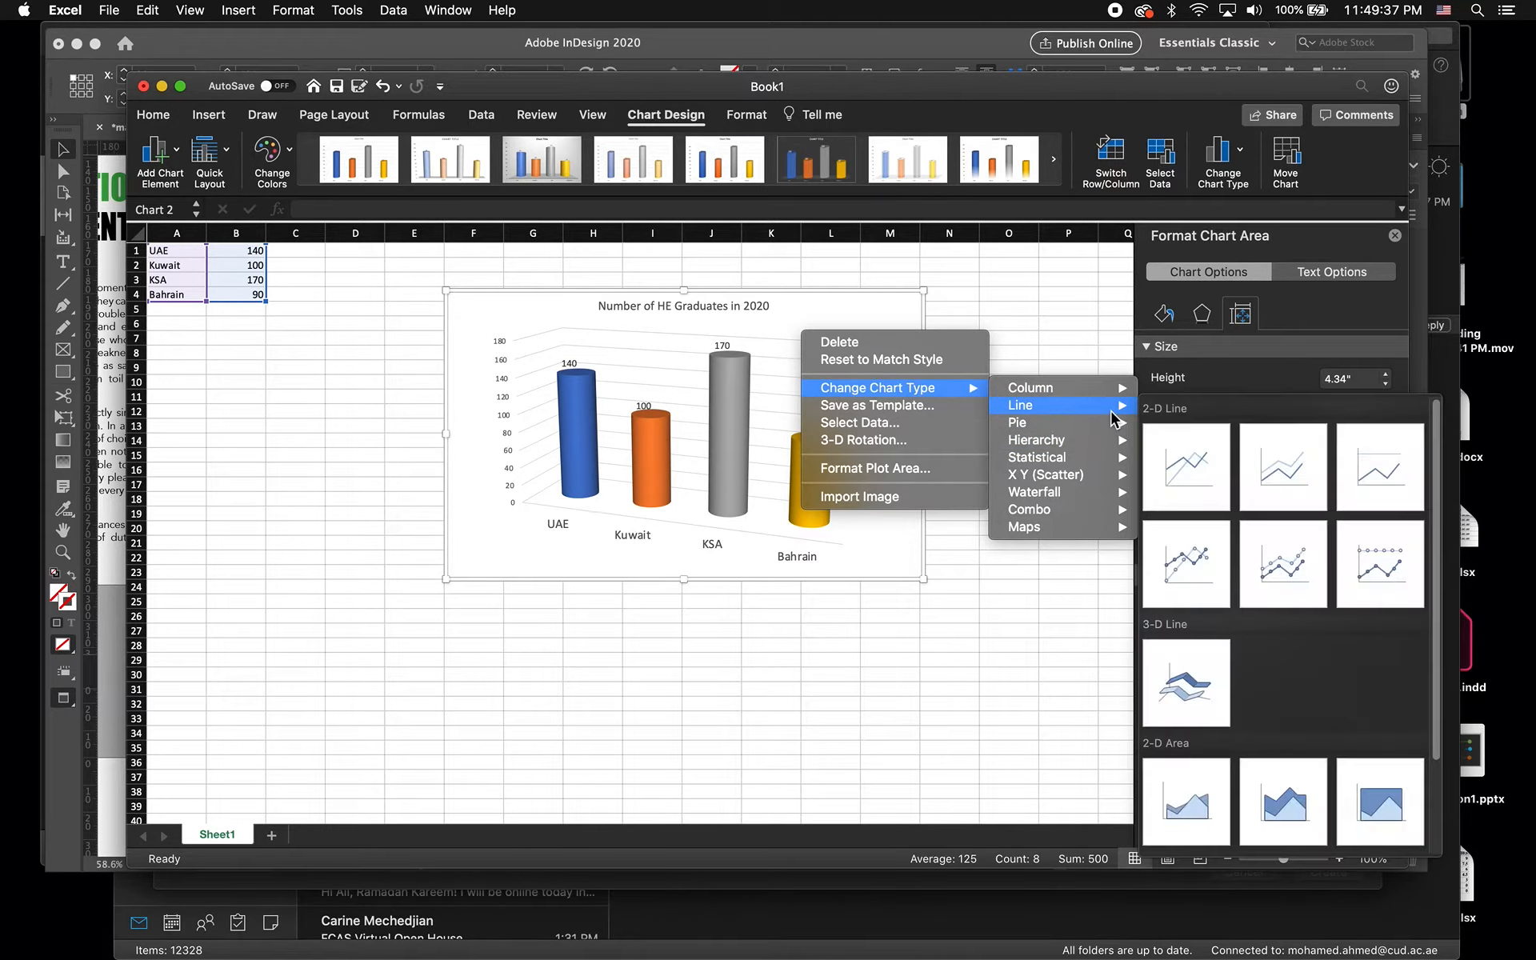
{"action": "mouse_move", "coordinate": [1107, 464]}
{"action": "mouse_move", "coordinate": [1118, 424]}
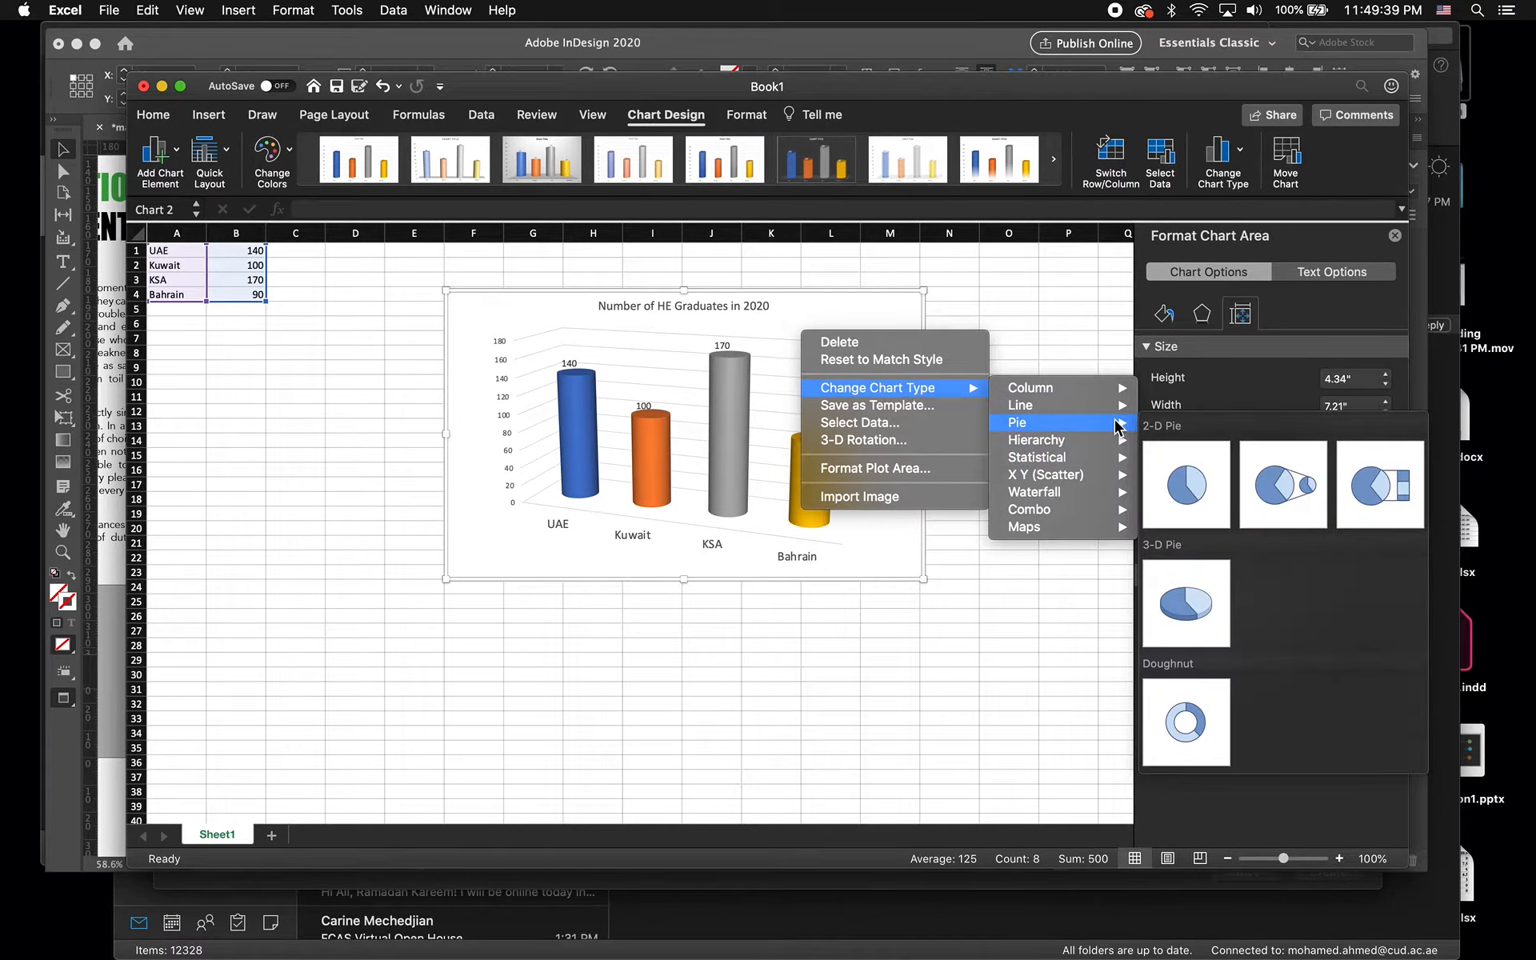
{"action": "left_click", "coordinate": [1224, 618]}
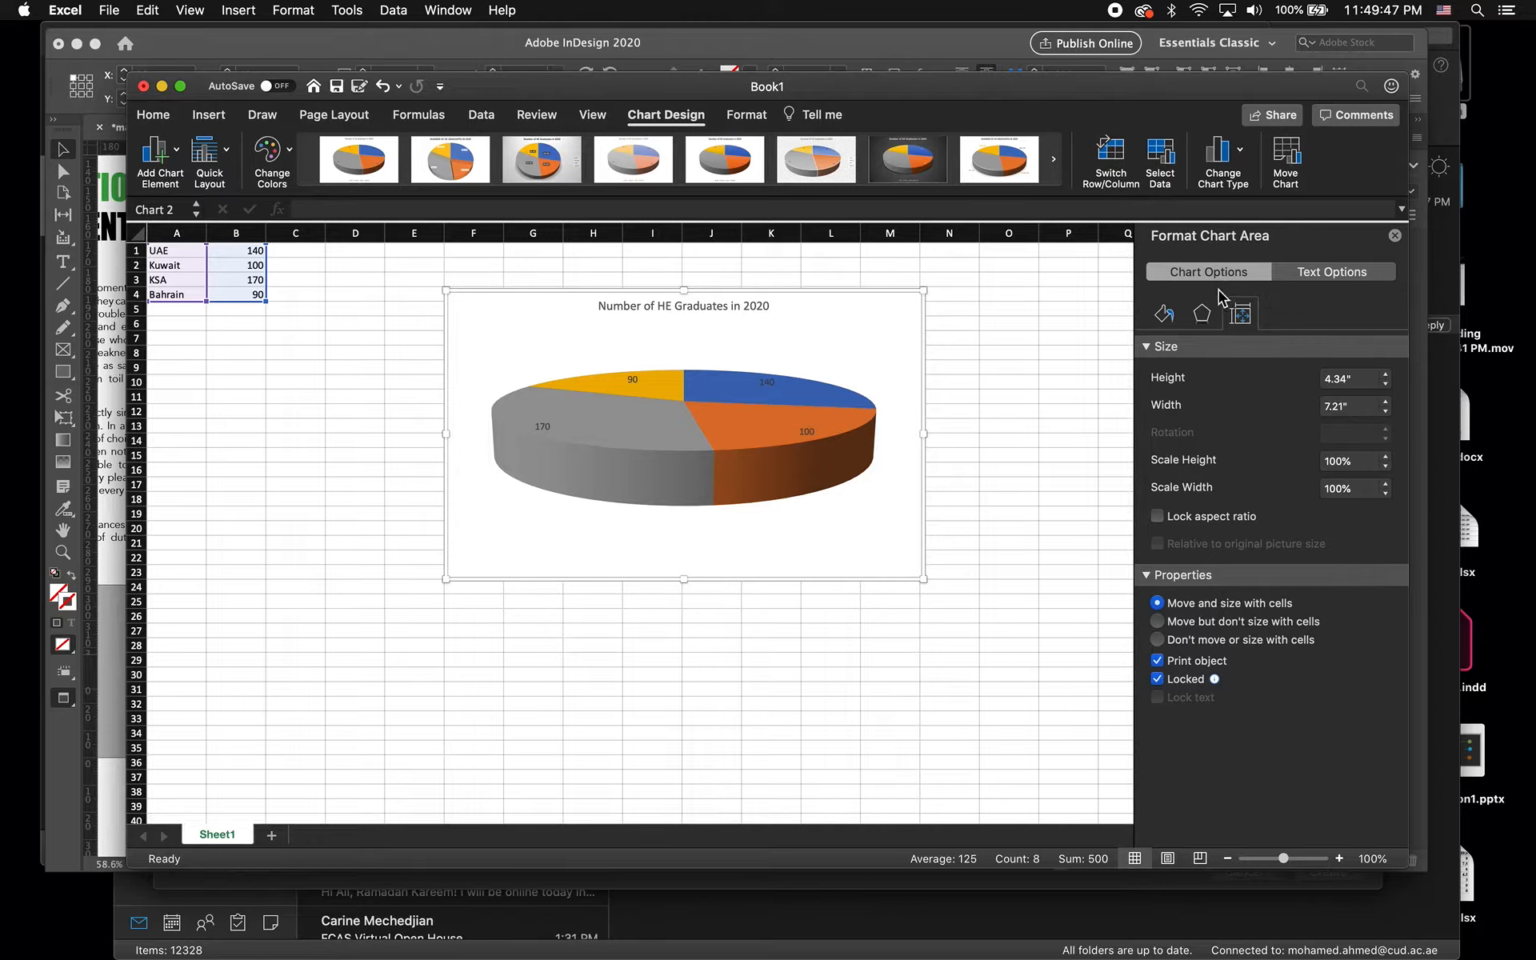
{"action": "left_click", "coordinate": [747, 445]}
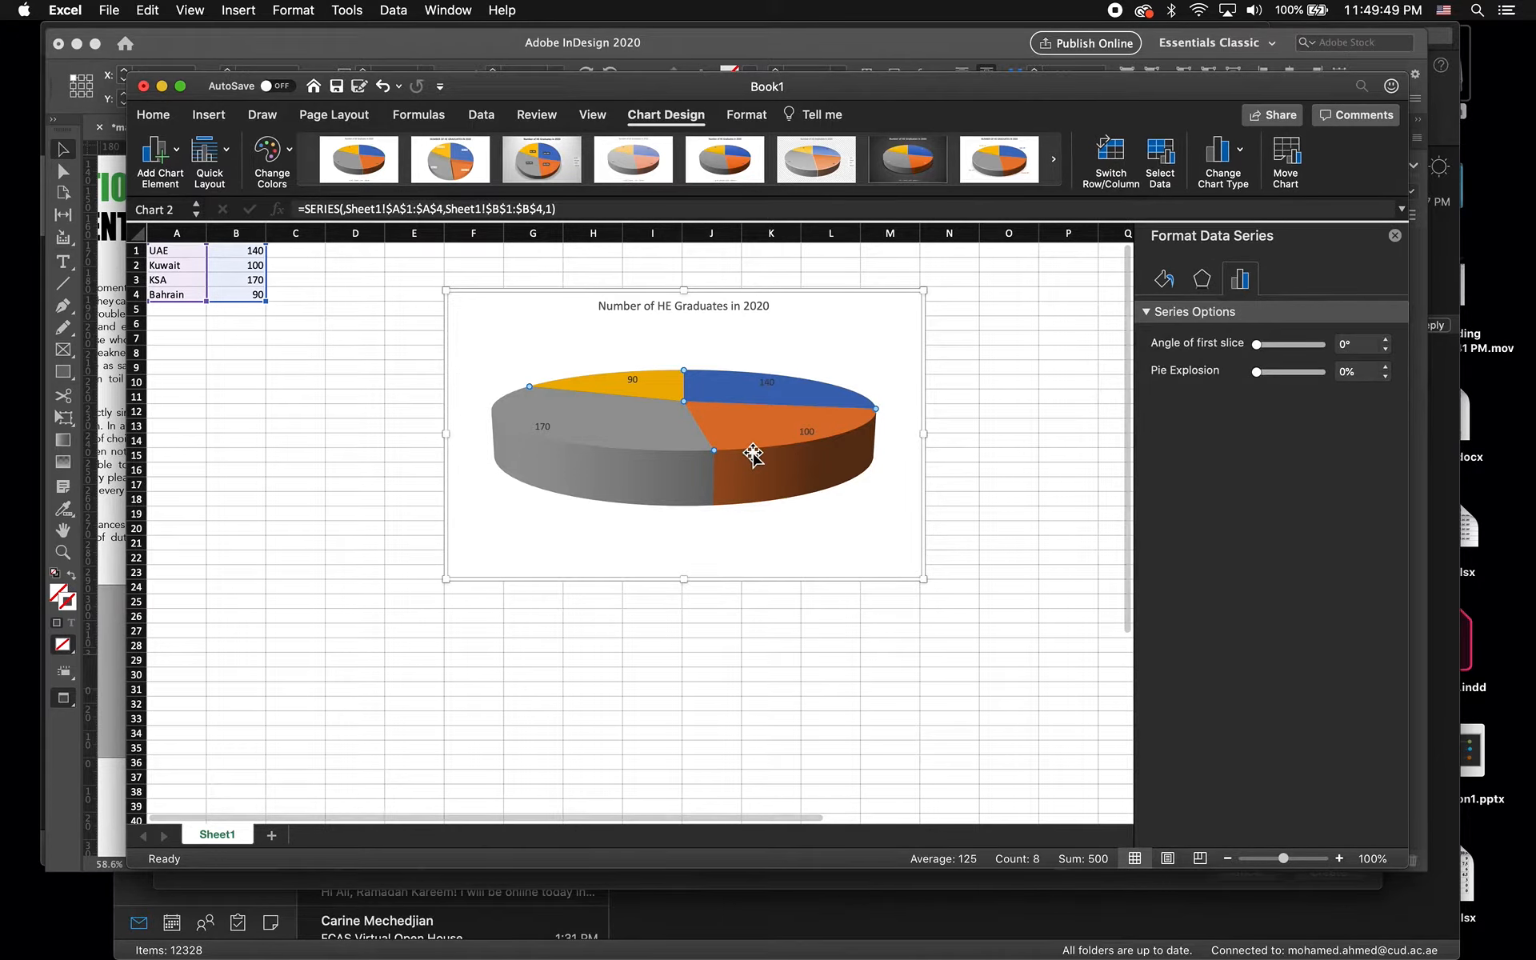
{"action": "left_click", "coordinate": [1202, 280]}
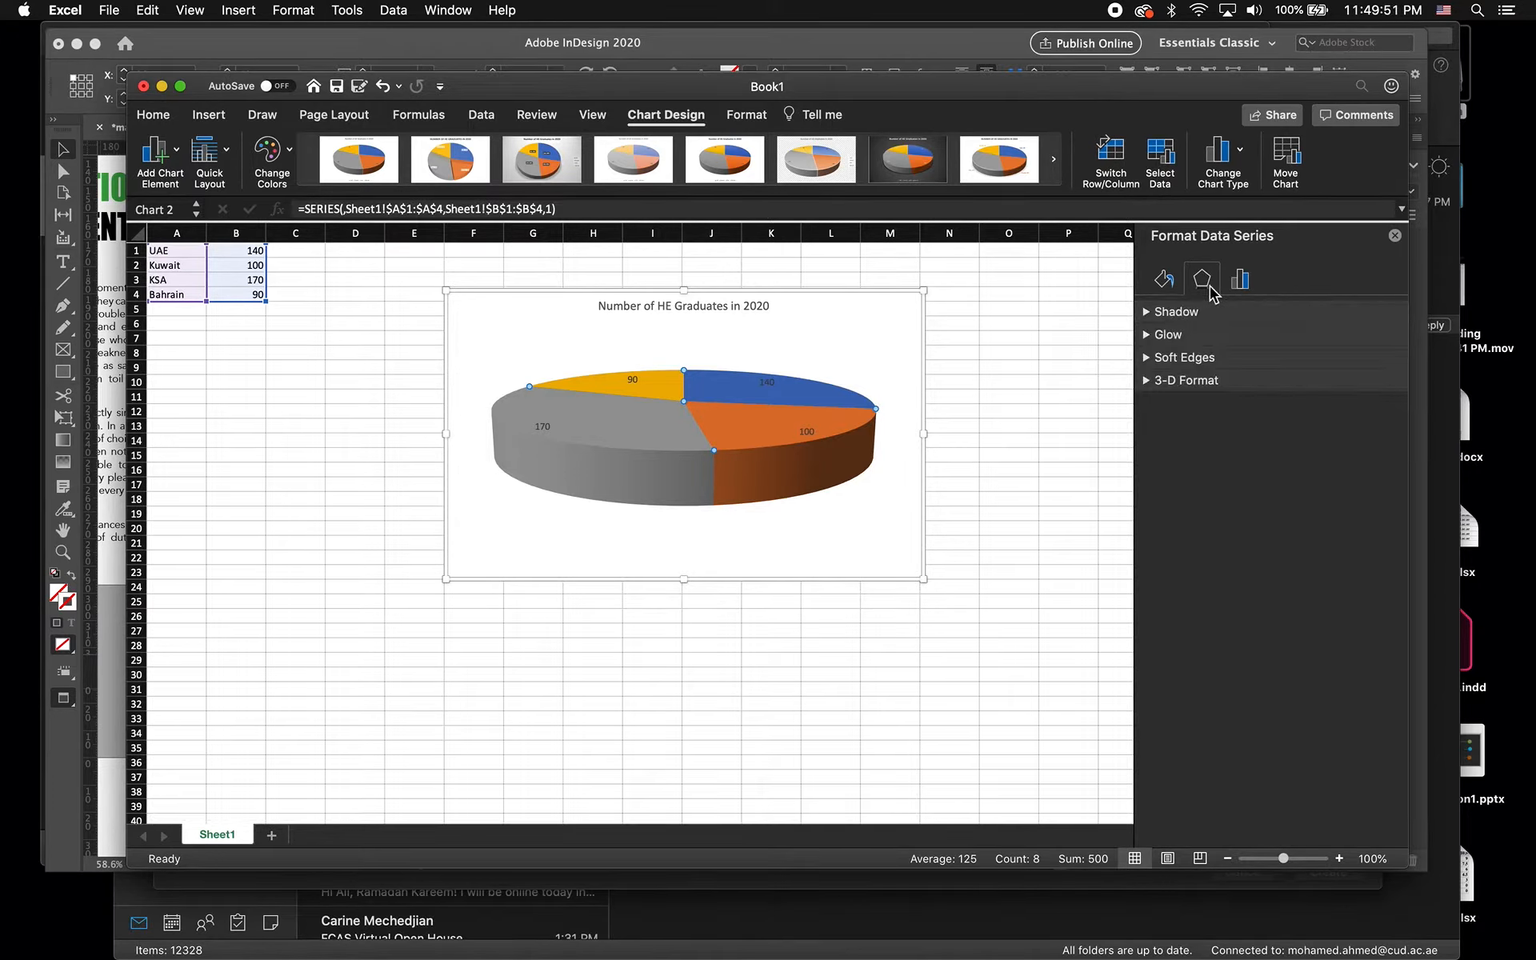
{"action": "left_click", "coordinate": [1153, 386]}
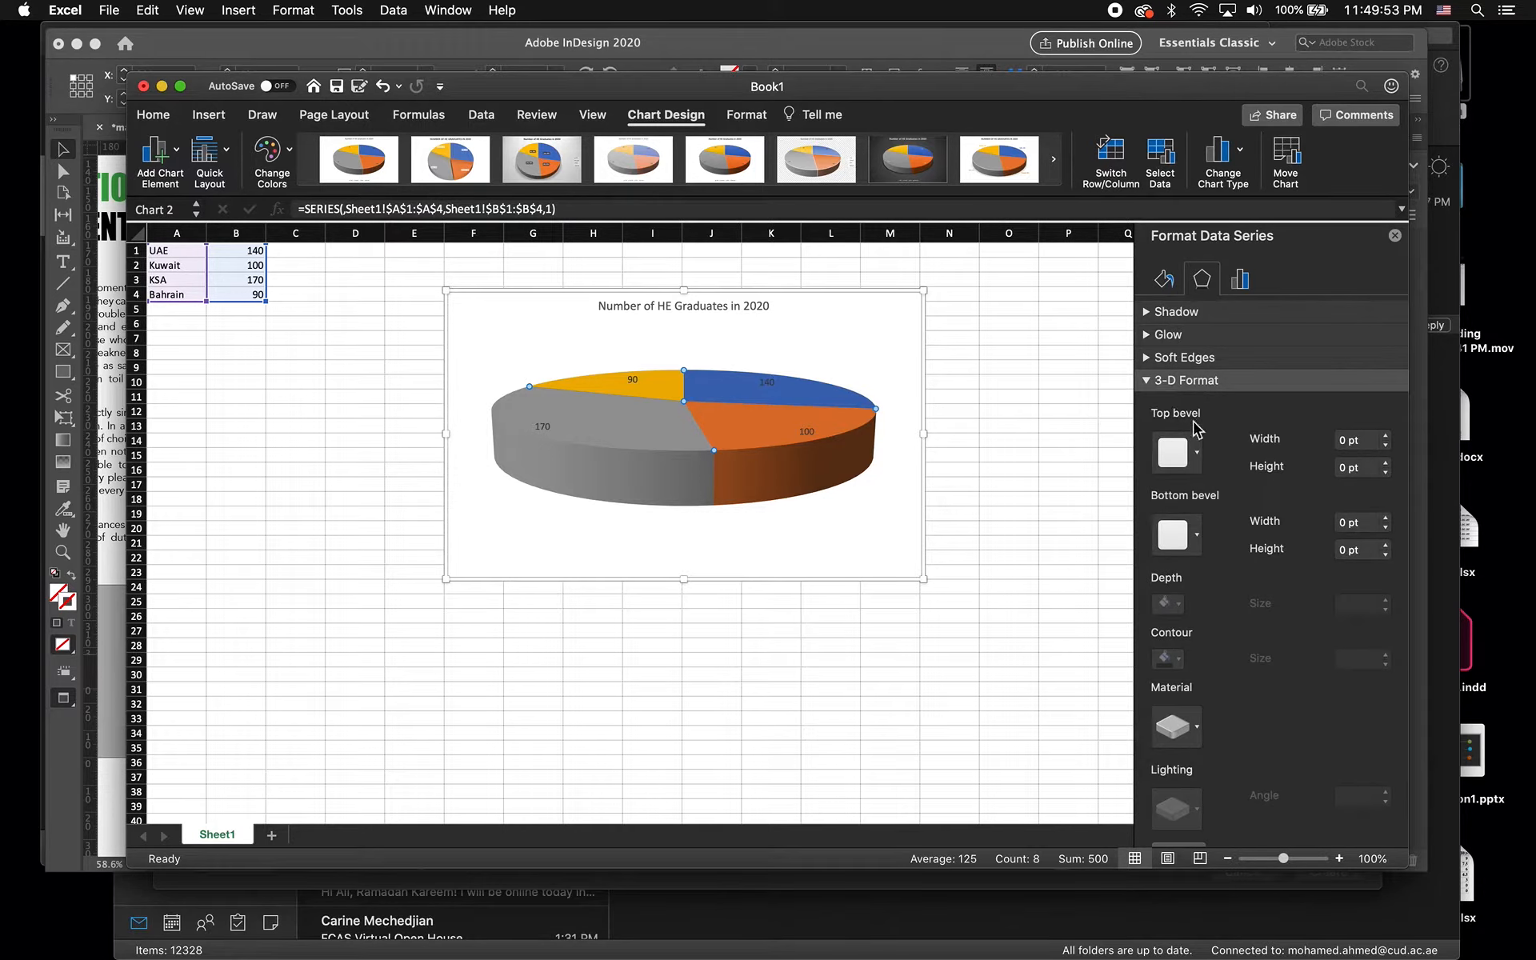
{"action": "scroll", "coordinate": [1352, 609], "scroll_direction": "down", "scroll_amount": 2}
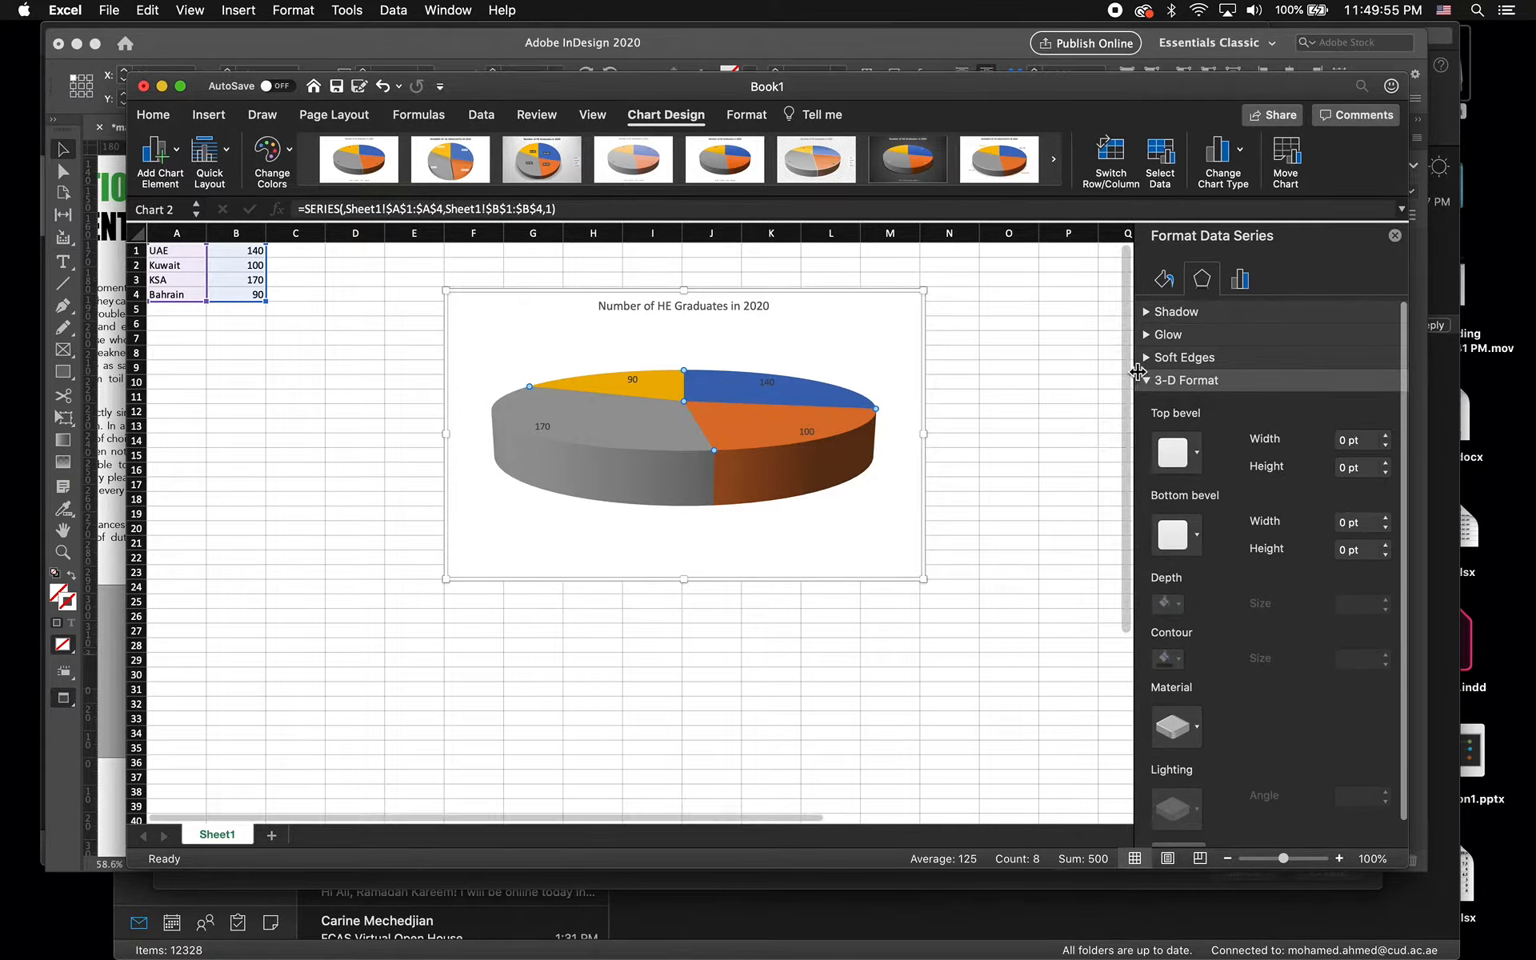
{"action": "left_click", "coordinate": [1147, 380]}
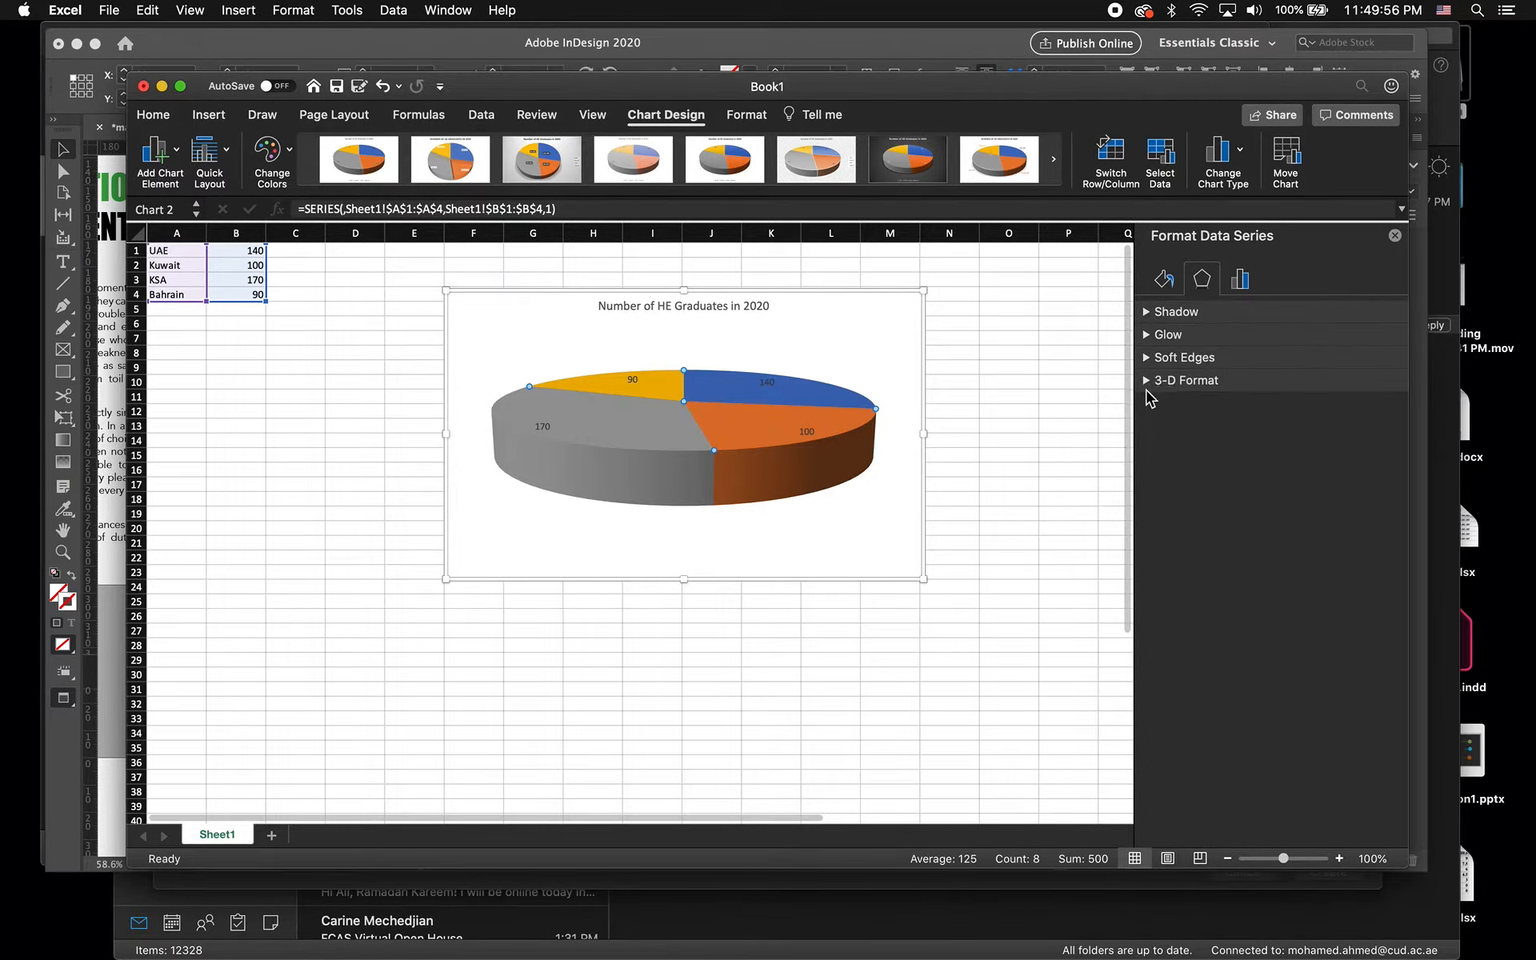
{"action": "left_click", "coordinate": [820, 464]}
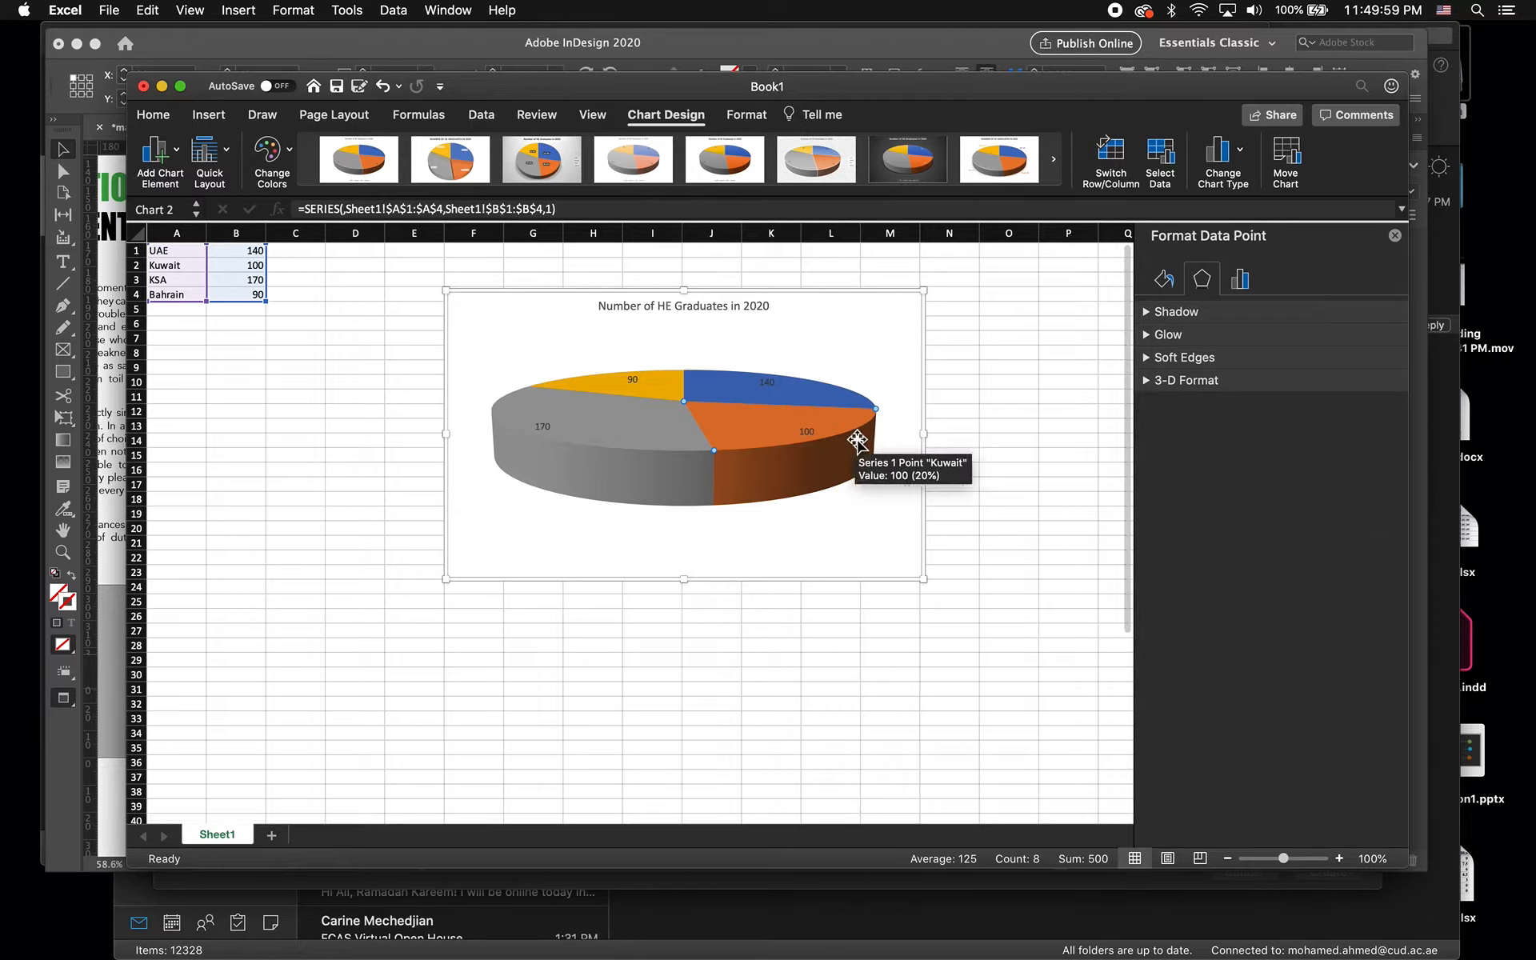
- Make the pie chart's data labels white and enlarge them to 14 pt
{"action": "left_click", "coordinate": [813, 432]}
{"action": "left_click", "coordinate": [813, 432]}
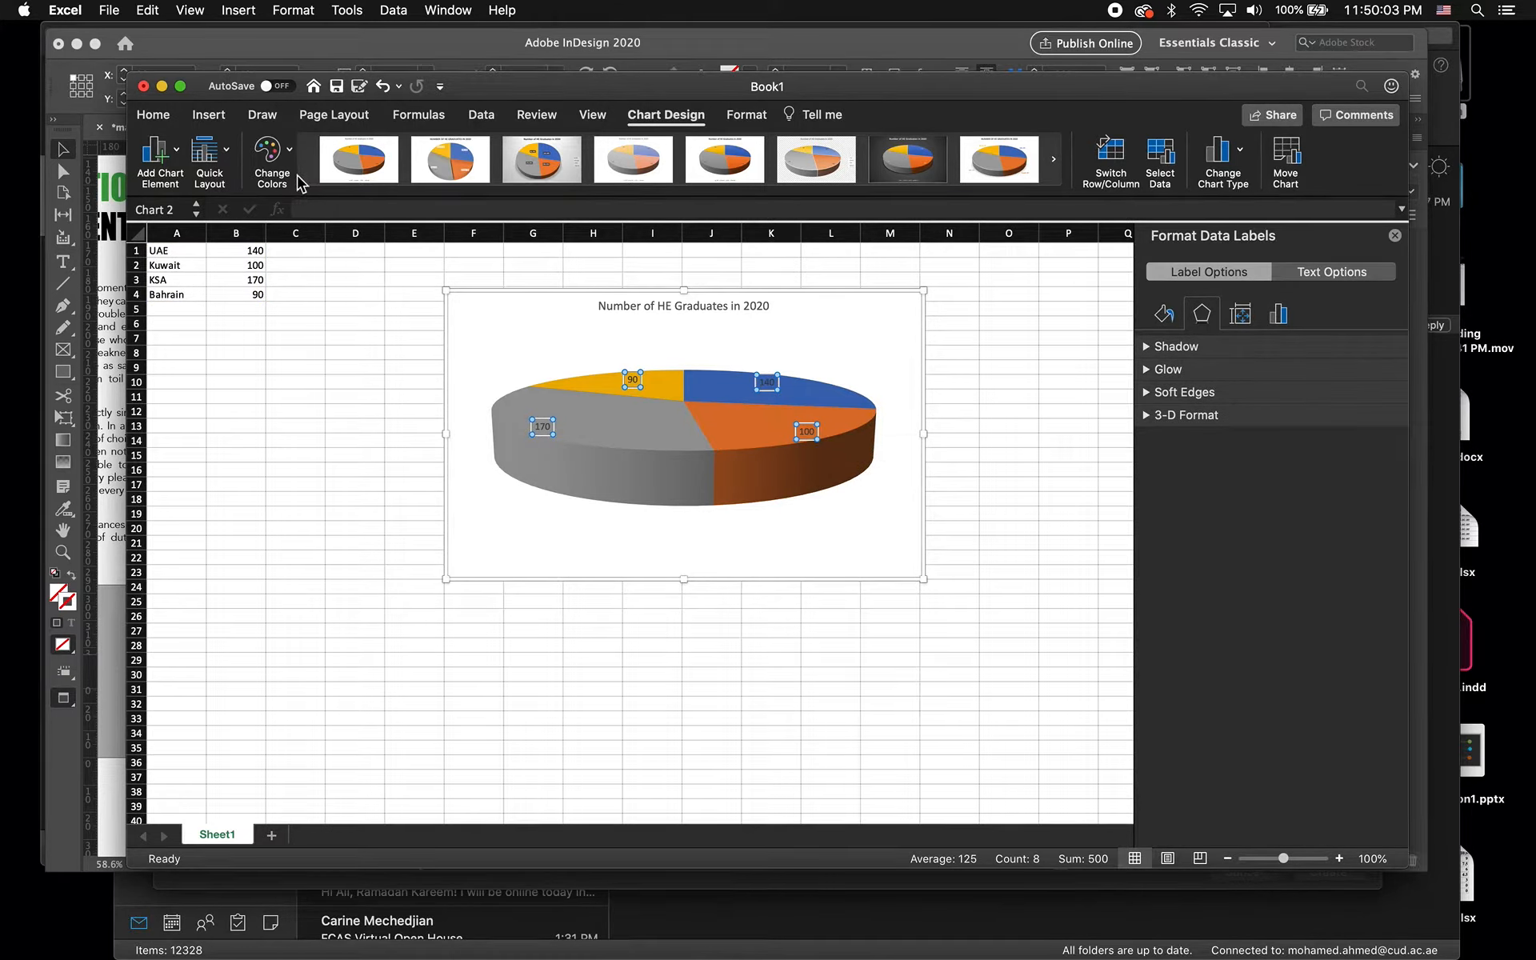
{"action": "left_click", "coordinate": [153, 115]}
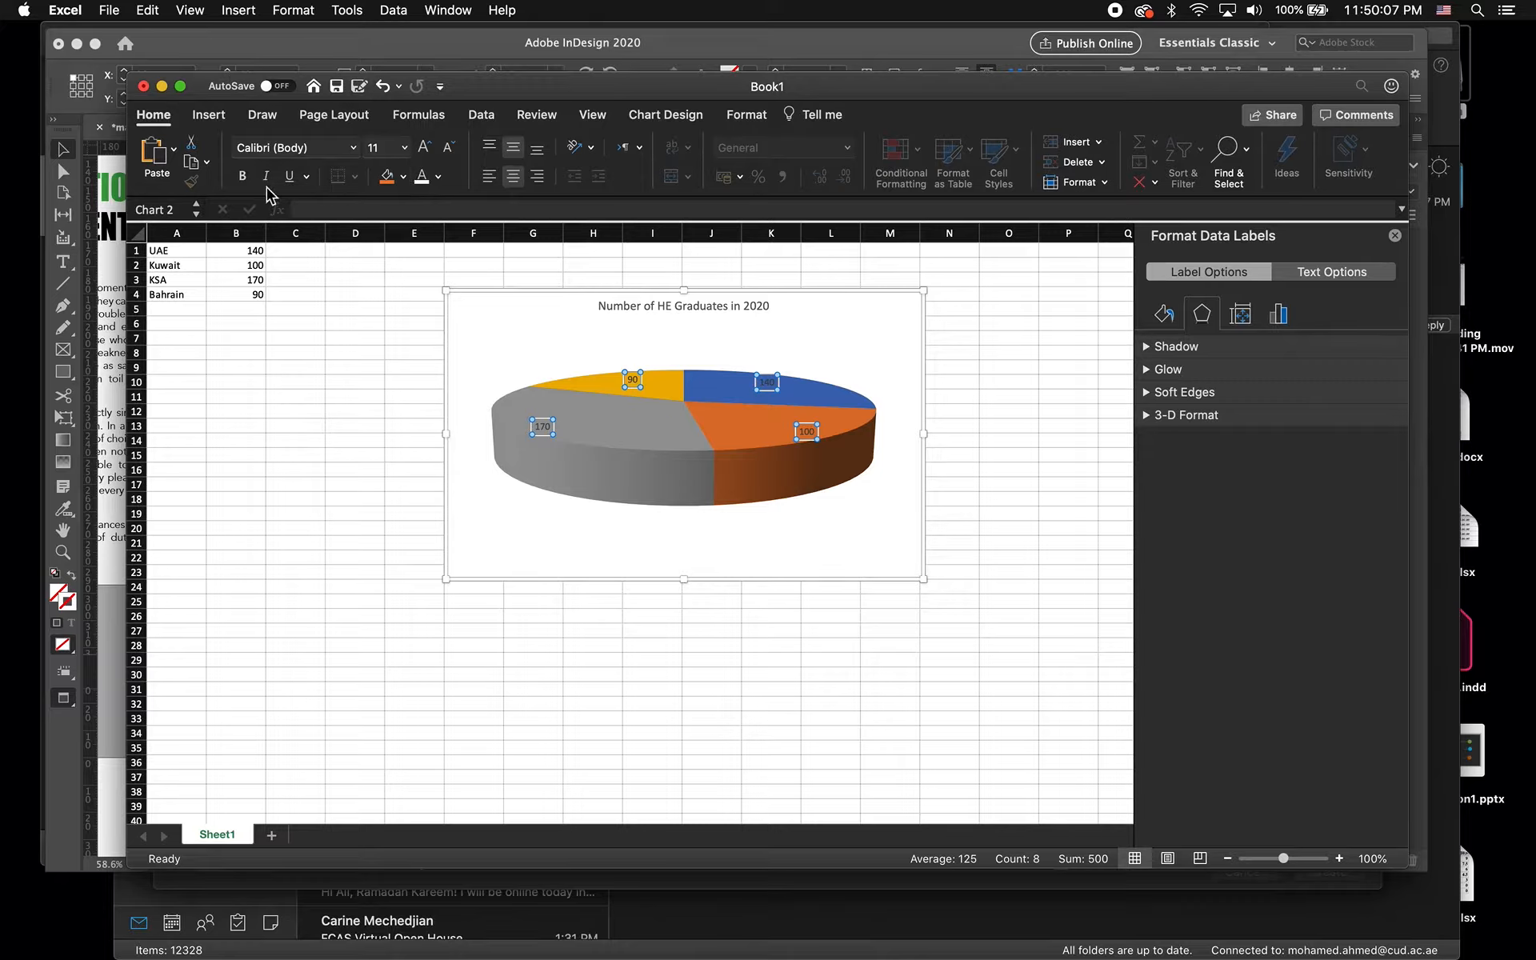
{"action": "left_click", "coordinate": [423, 176]}
{"action": "left_click", "coordinate": [424, 147]}
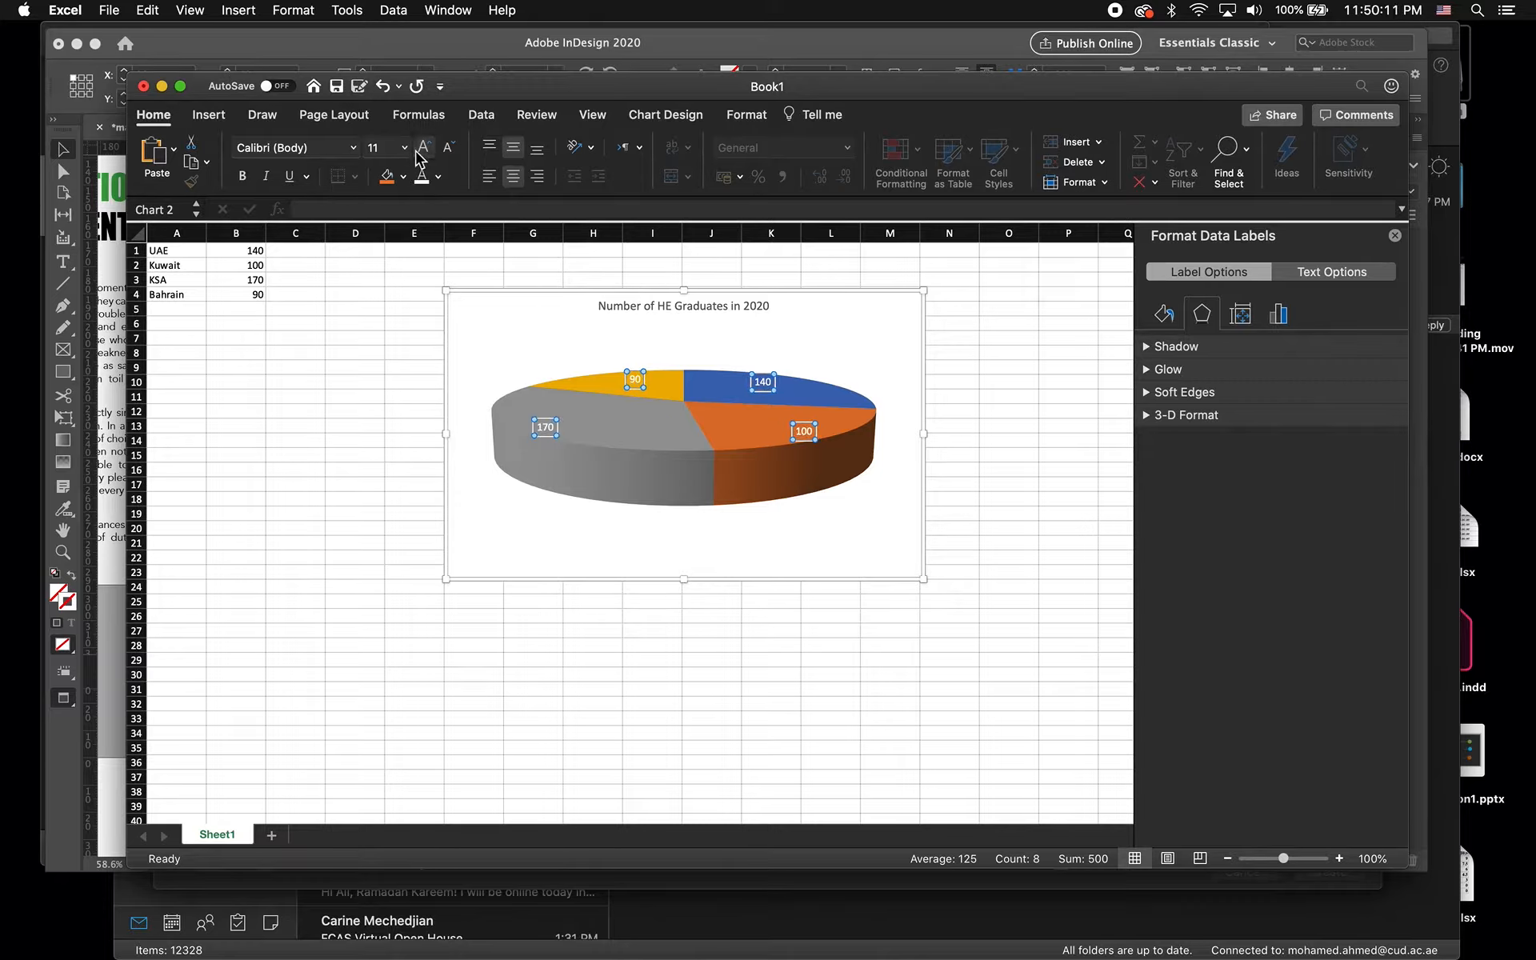
{"action": "left_click", "coordinate": [424, 147]}
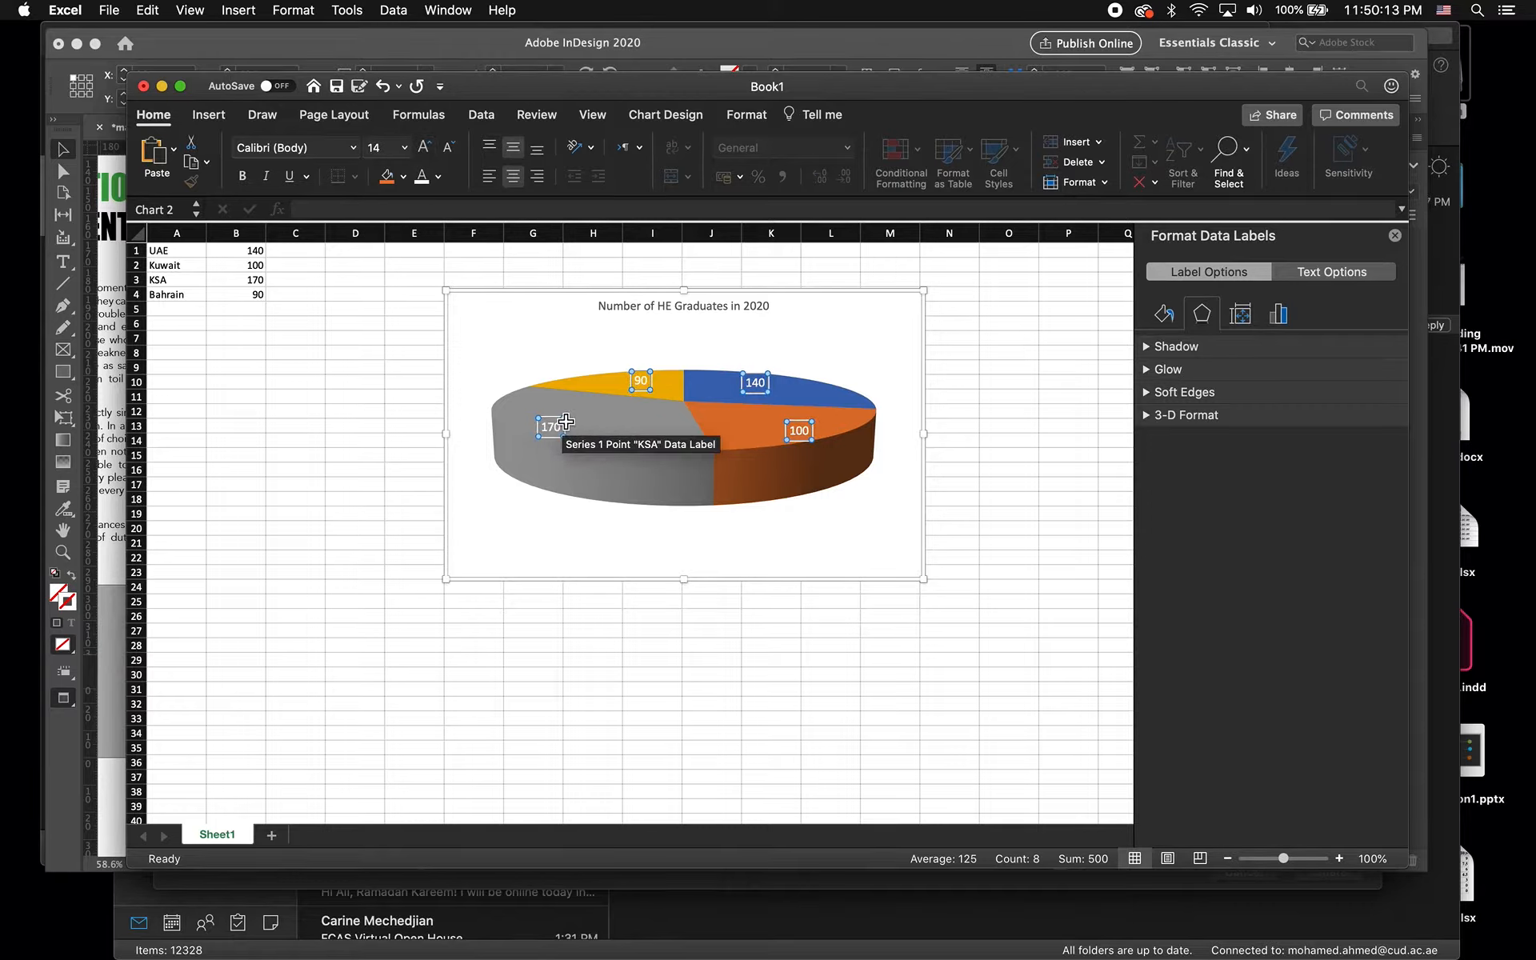
- Add the category name to the pie's data labels alongside the value
{"action": "left_click", "coordinate": [542, 434]}
{"action": "right_click", "coordinate": [556, 433]}
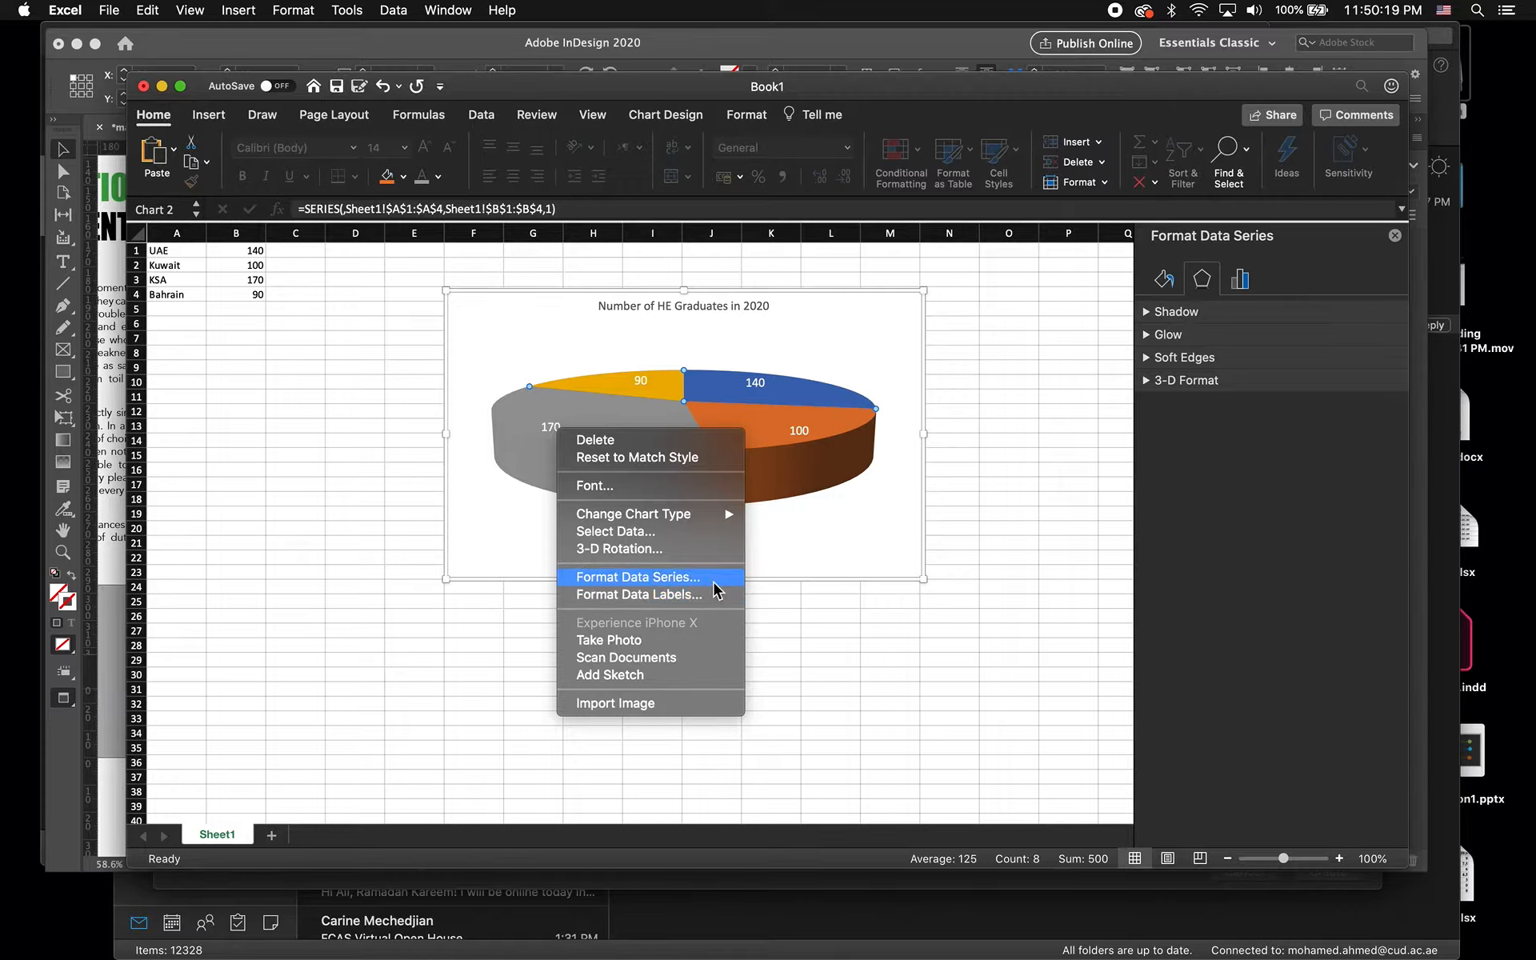
{"action": "left_click", "coordinate": [577, 417]}
{"action": "left_click", "coordinate": [552, 426]}
{"action": "right_click", "coordinate": [562, 427]}
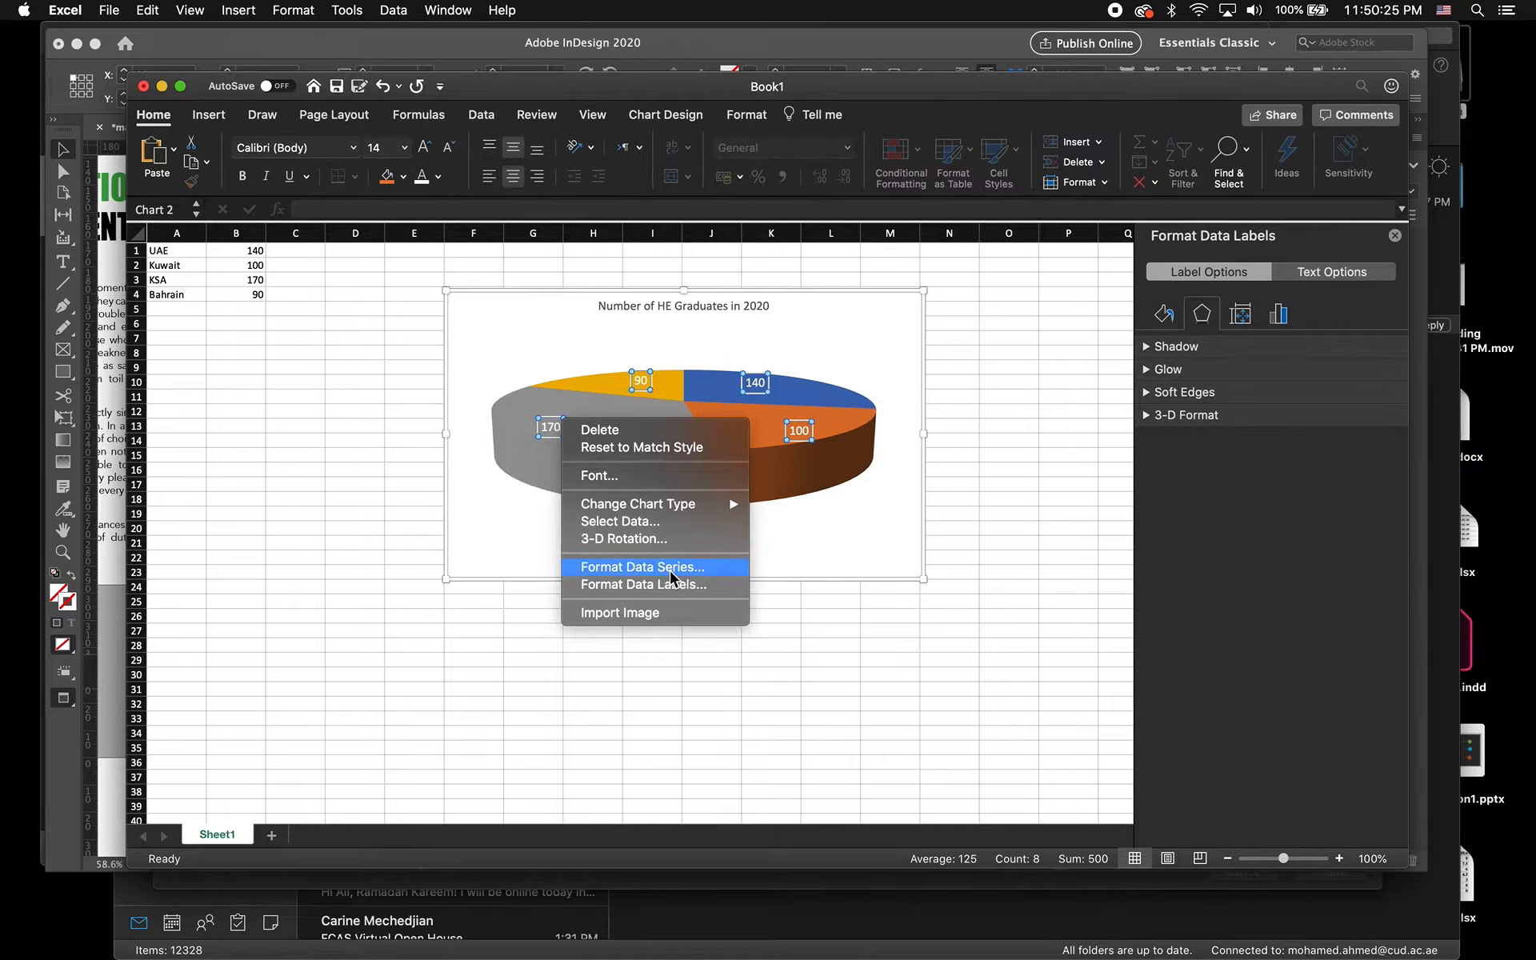
{"action": "left_click", "coordinate": [718, 582]}
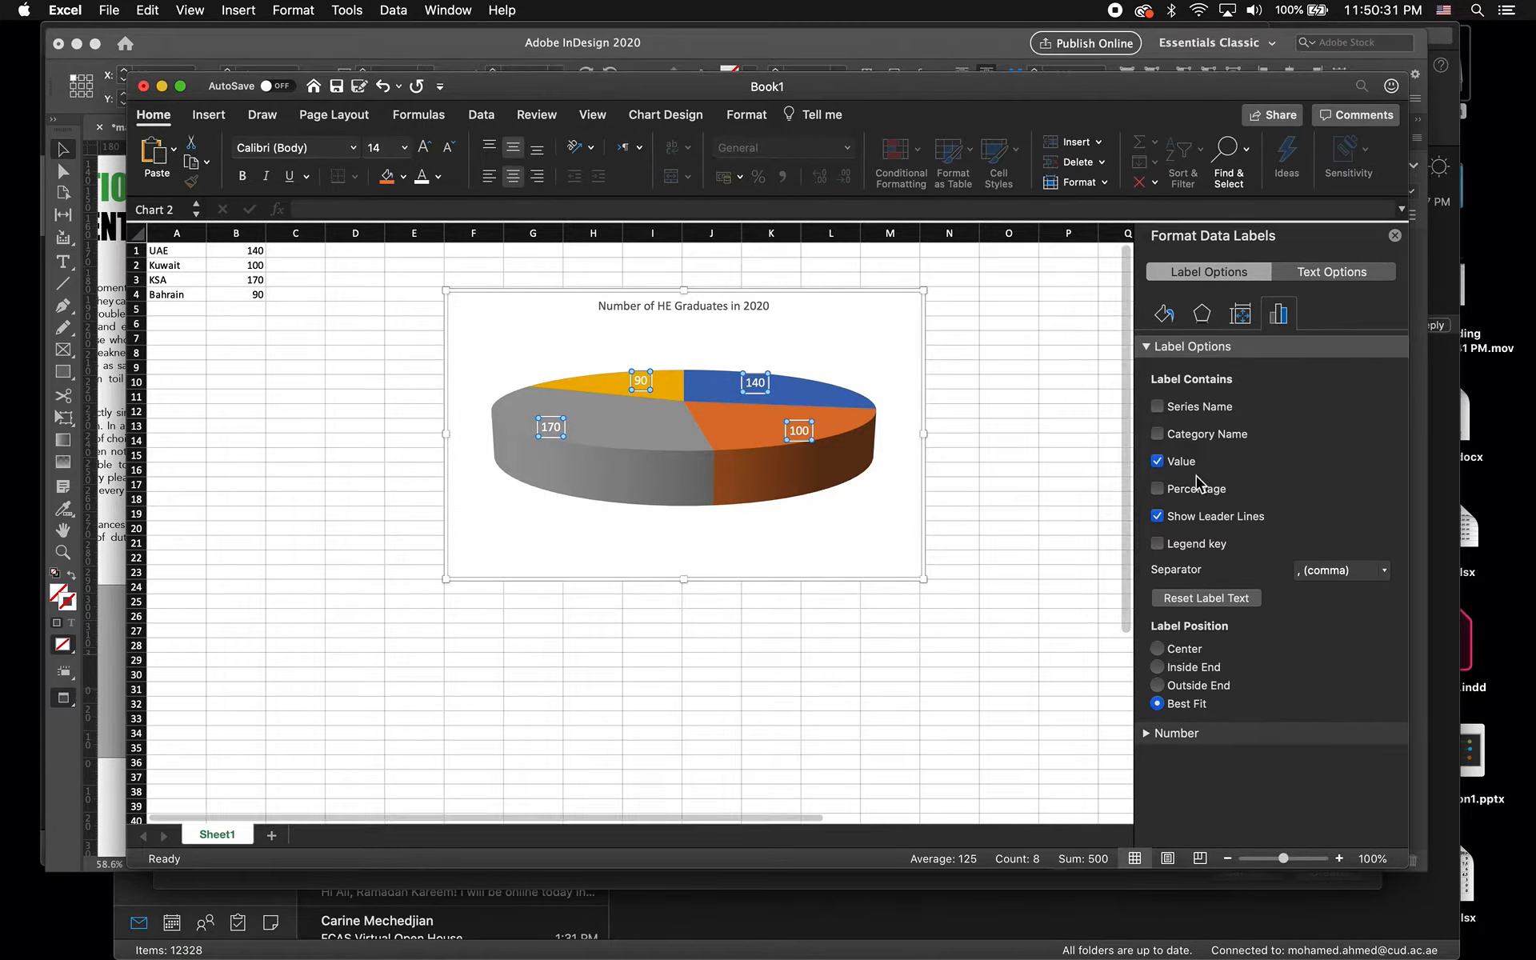
{"action": "left_click", "coordinate": [1204, 436]}
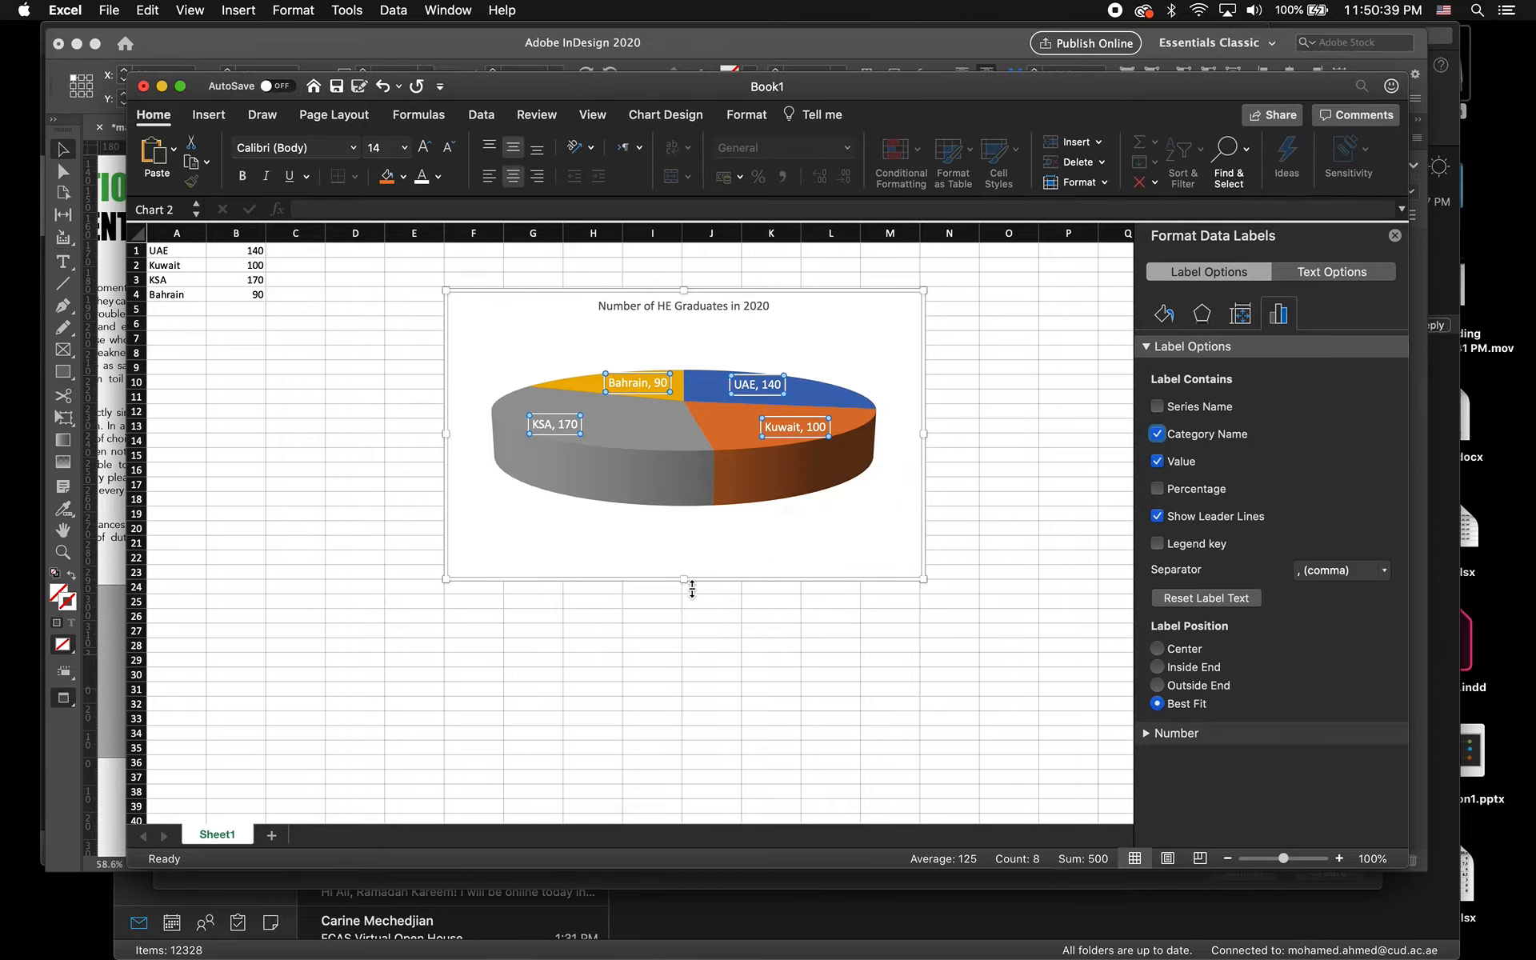
{"action": "left_click", "coordinate": [761, 490]}
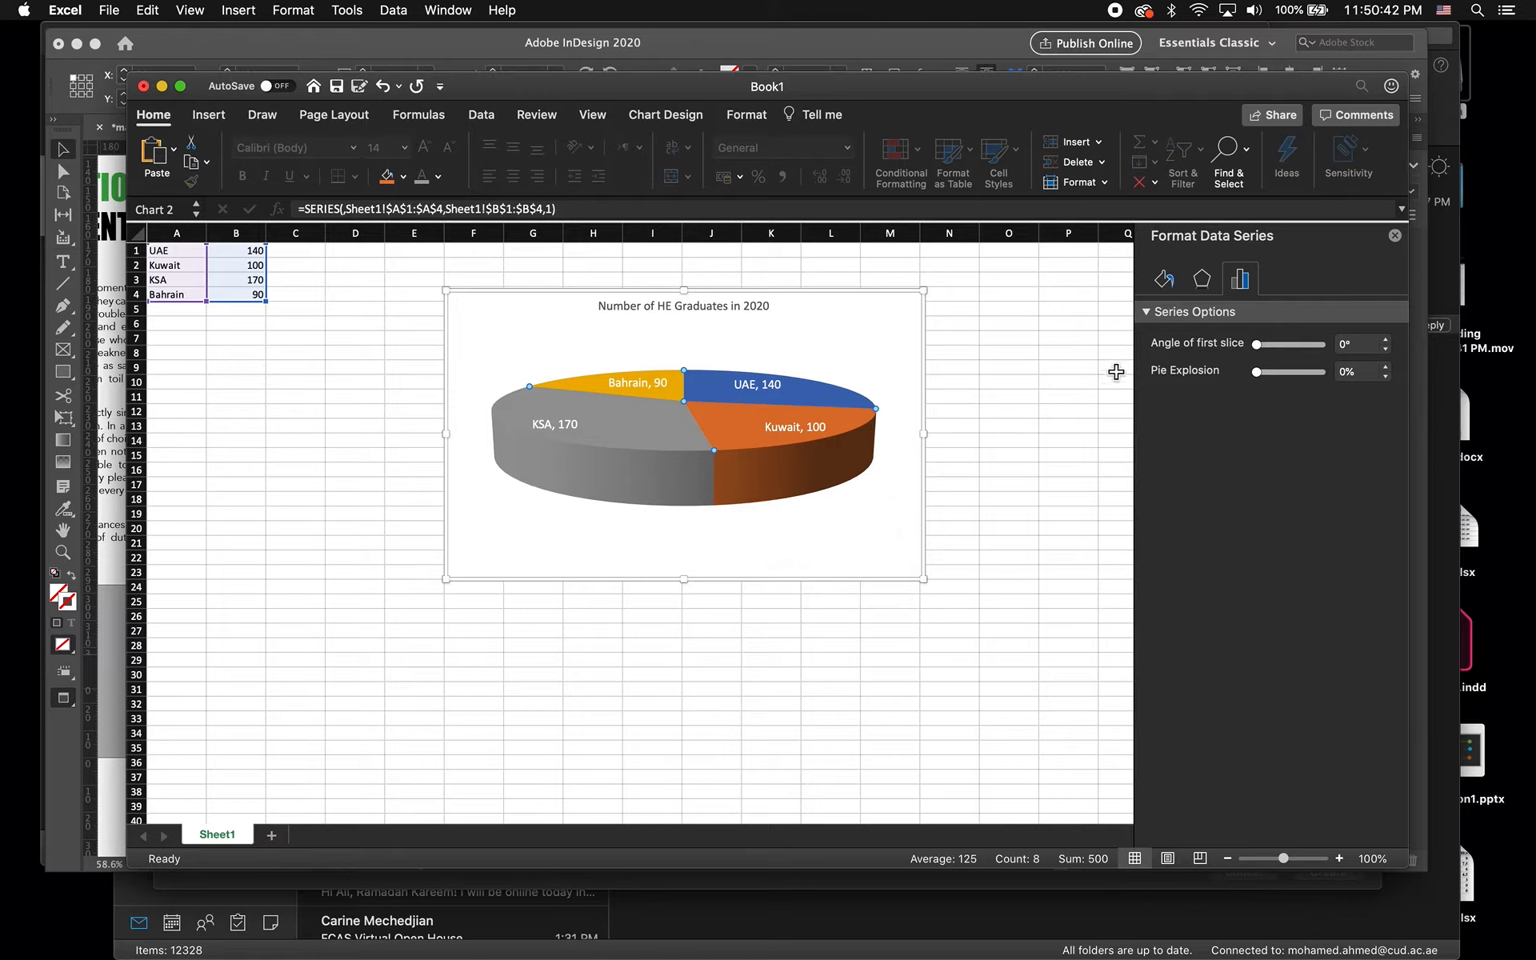
{"action": "left_click", "coordinate": [1202, 280]}
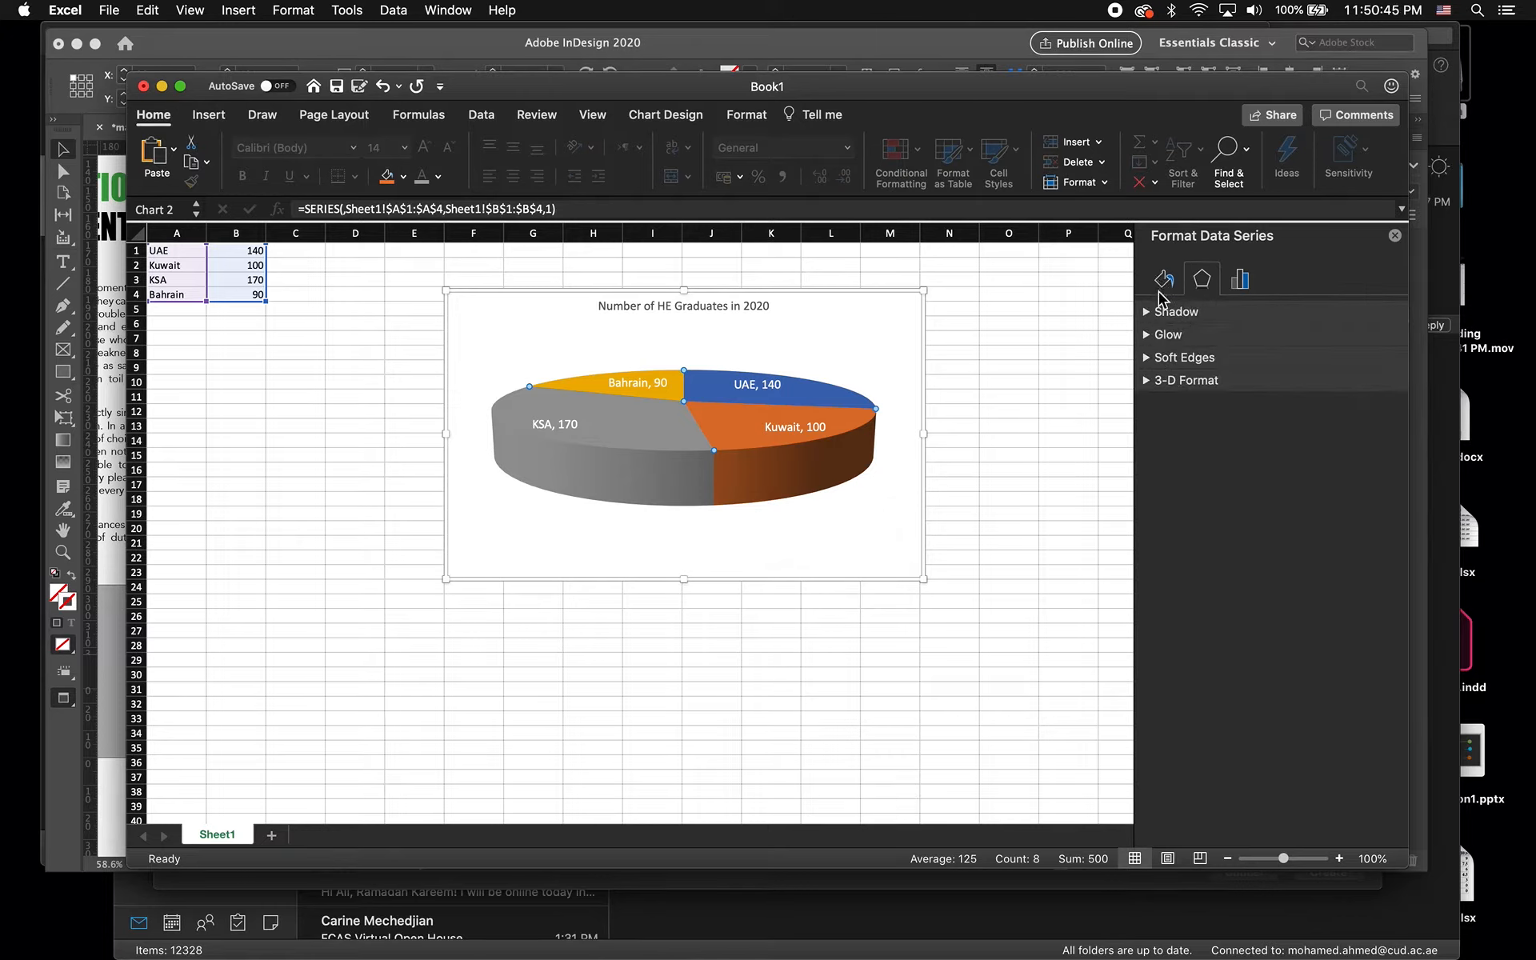
{"action": "left_click", "coordinate": [1151, 382]}
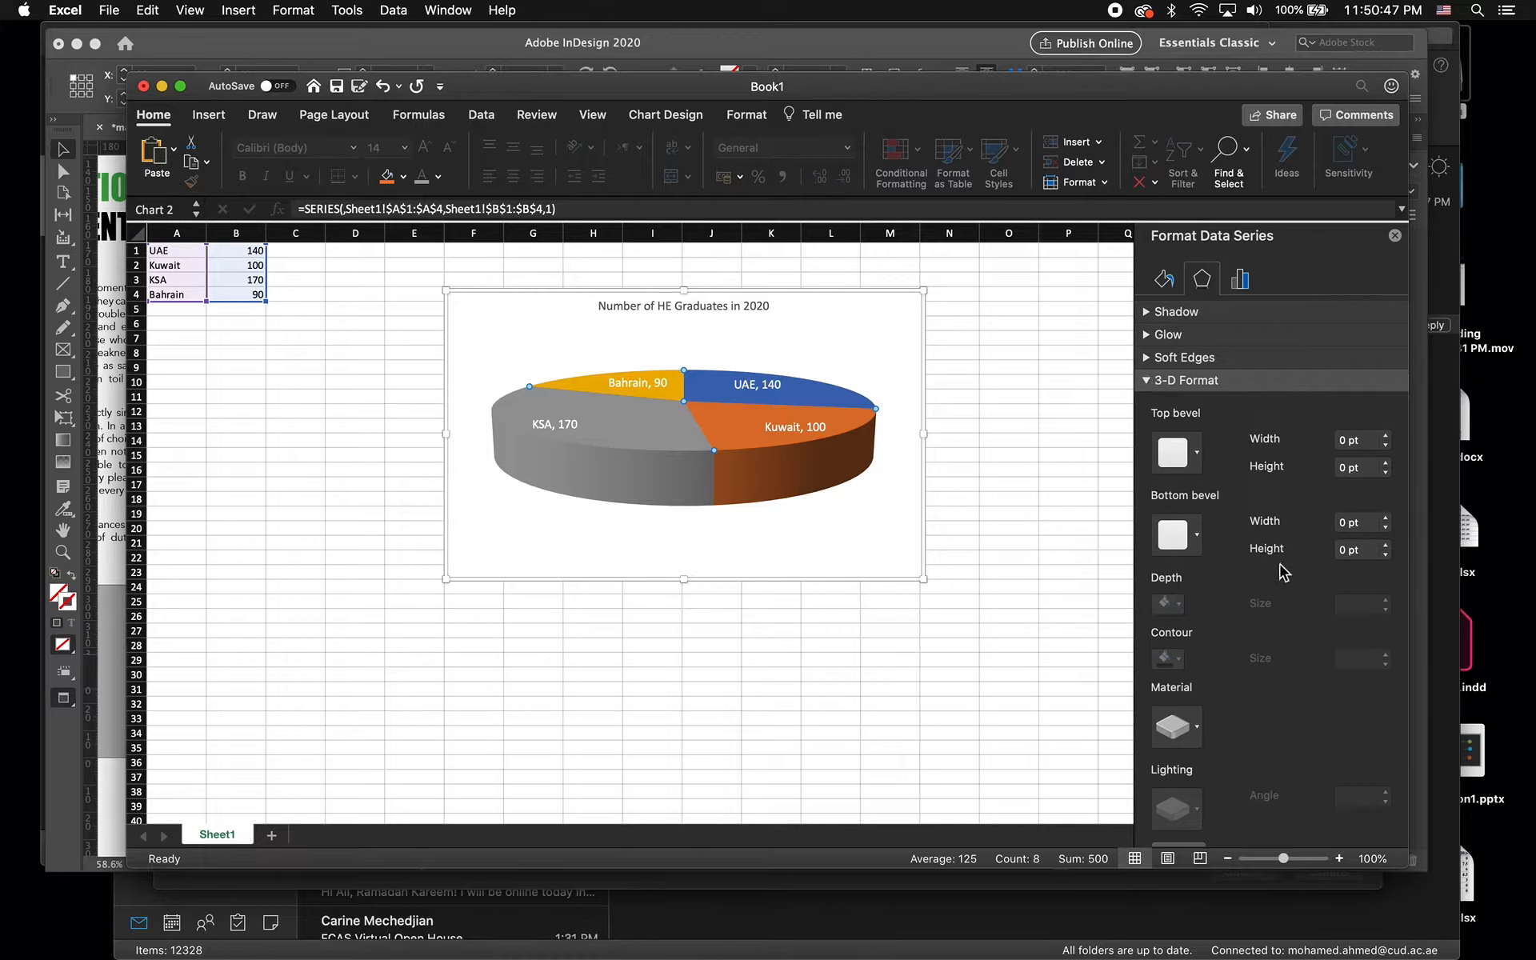
{"action": "scroll", "coordinate": [1283, 572], "scroll_direction": "down", "scroll_amount": 1}
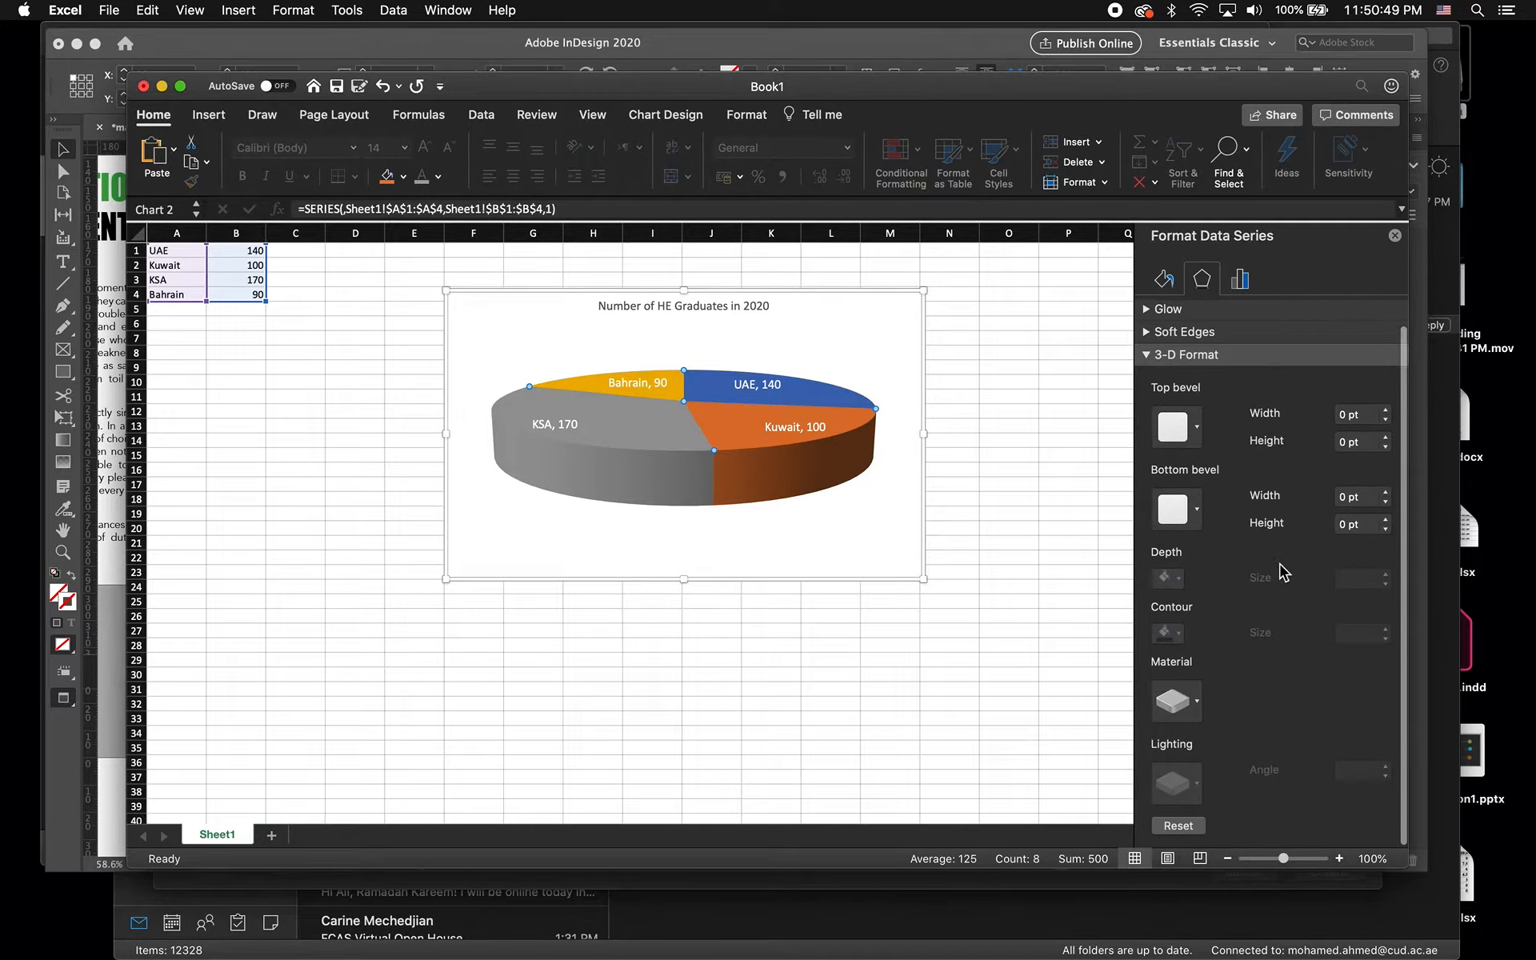
- Open the chart area's 3-D Rotation settings, try different perspective values and set the perspective to 10°
{"action": "left_click", "coordinate": [910, 499]}
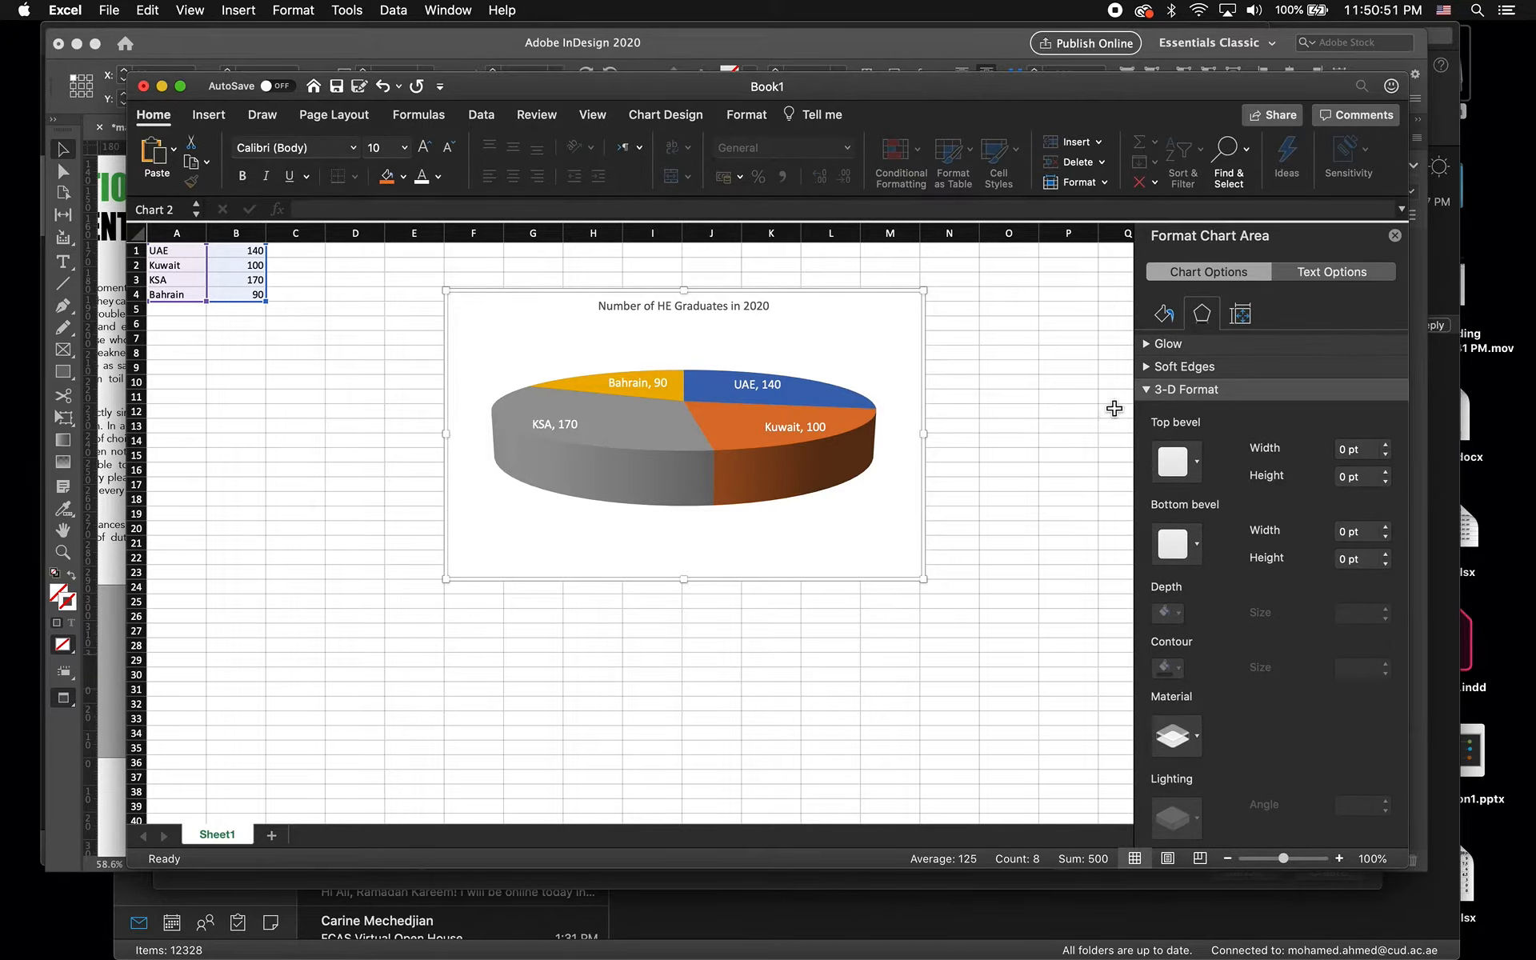
{"action": "left_click", "coordinate": [1156, 390]}
{"action": "left_click", "coordinate": [1156, 438]}
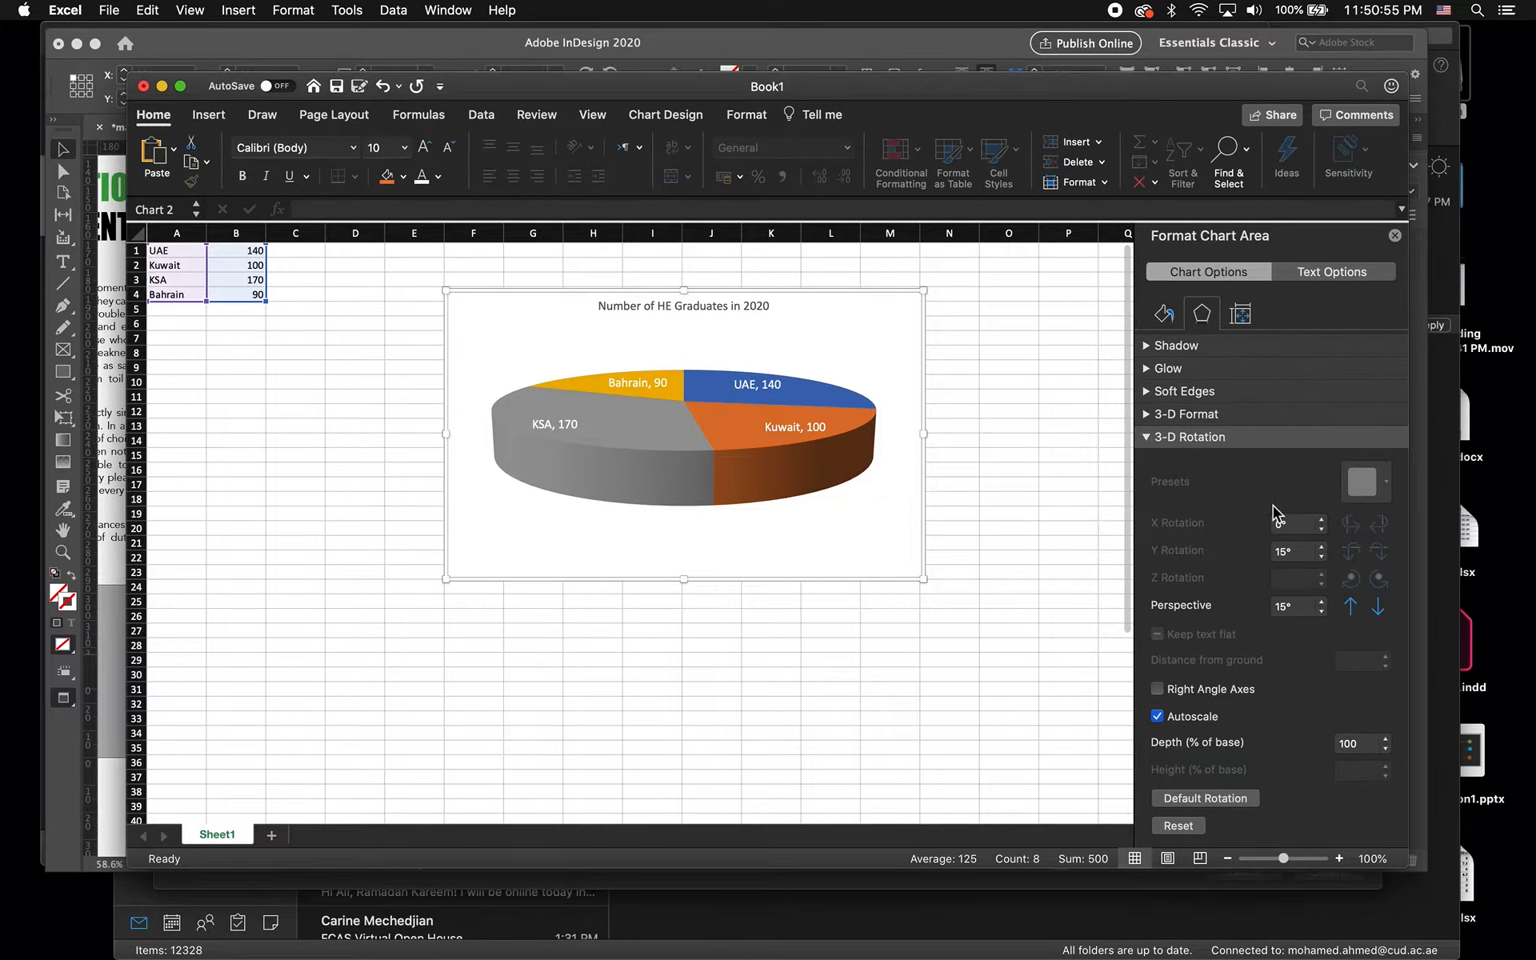
{"action": "left_click", "coordinate": [1321, 611]}
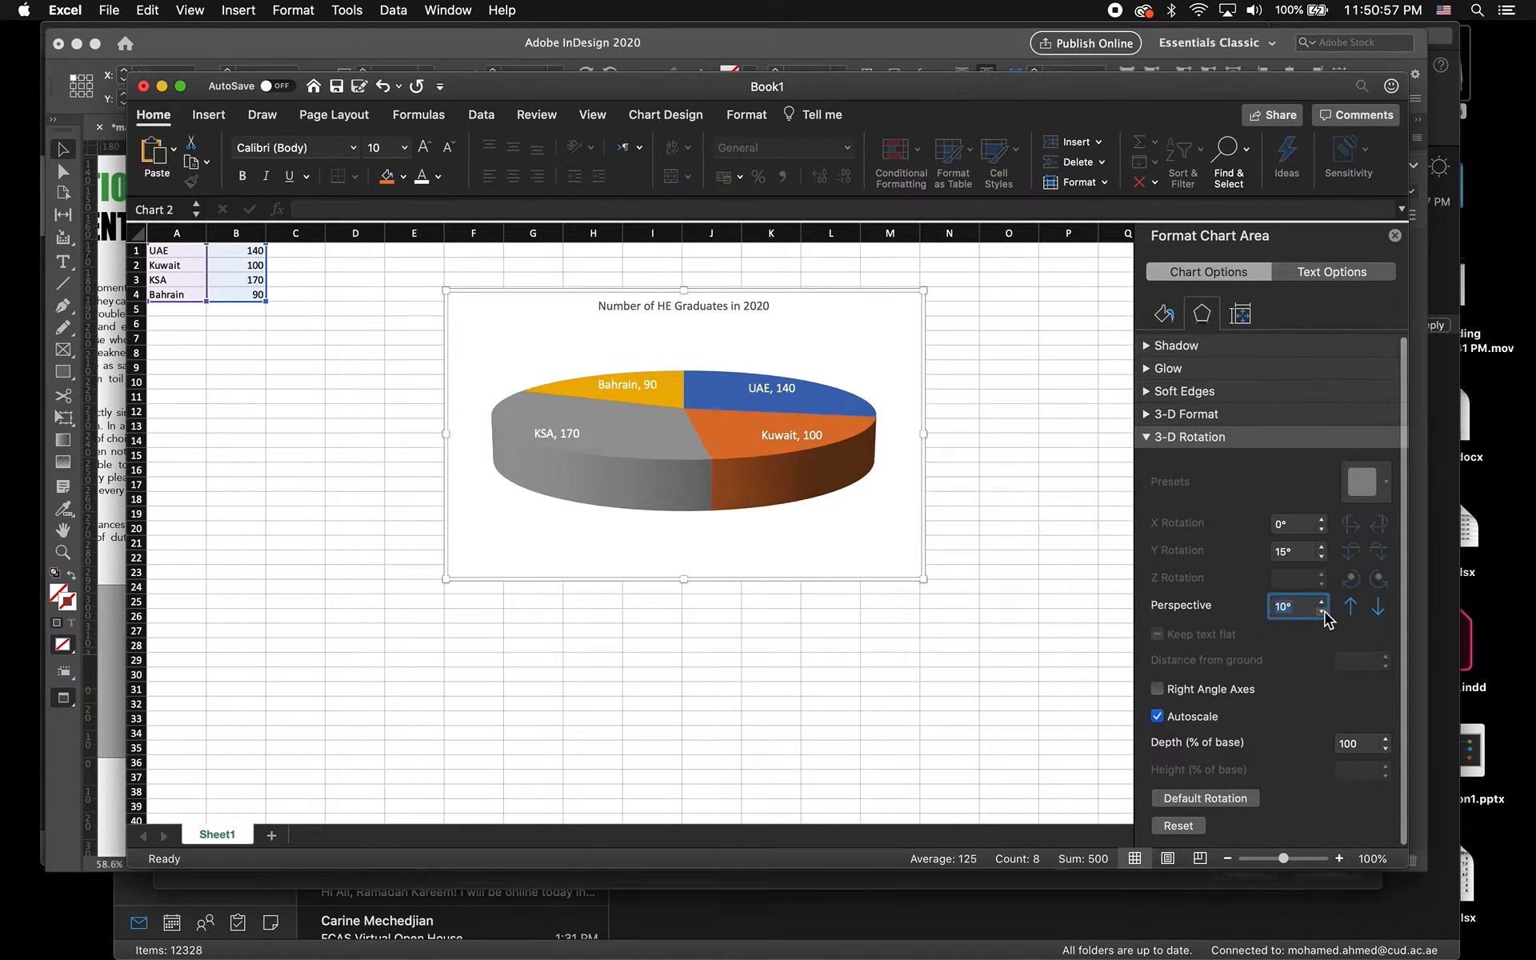
{"action": "left_click", "coordinate": [1321, 611]}
{"action": "left_click", "coordinate": [1321, 611]}
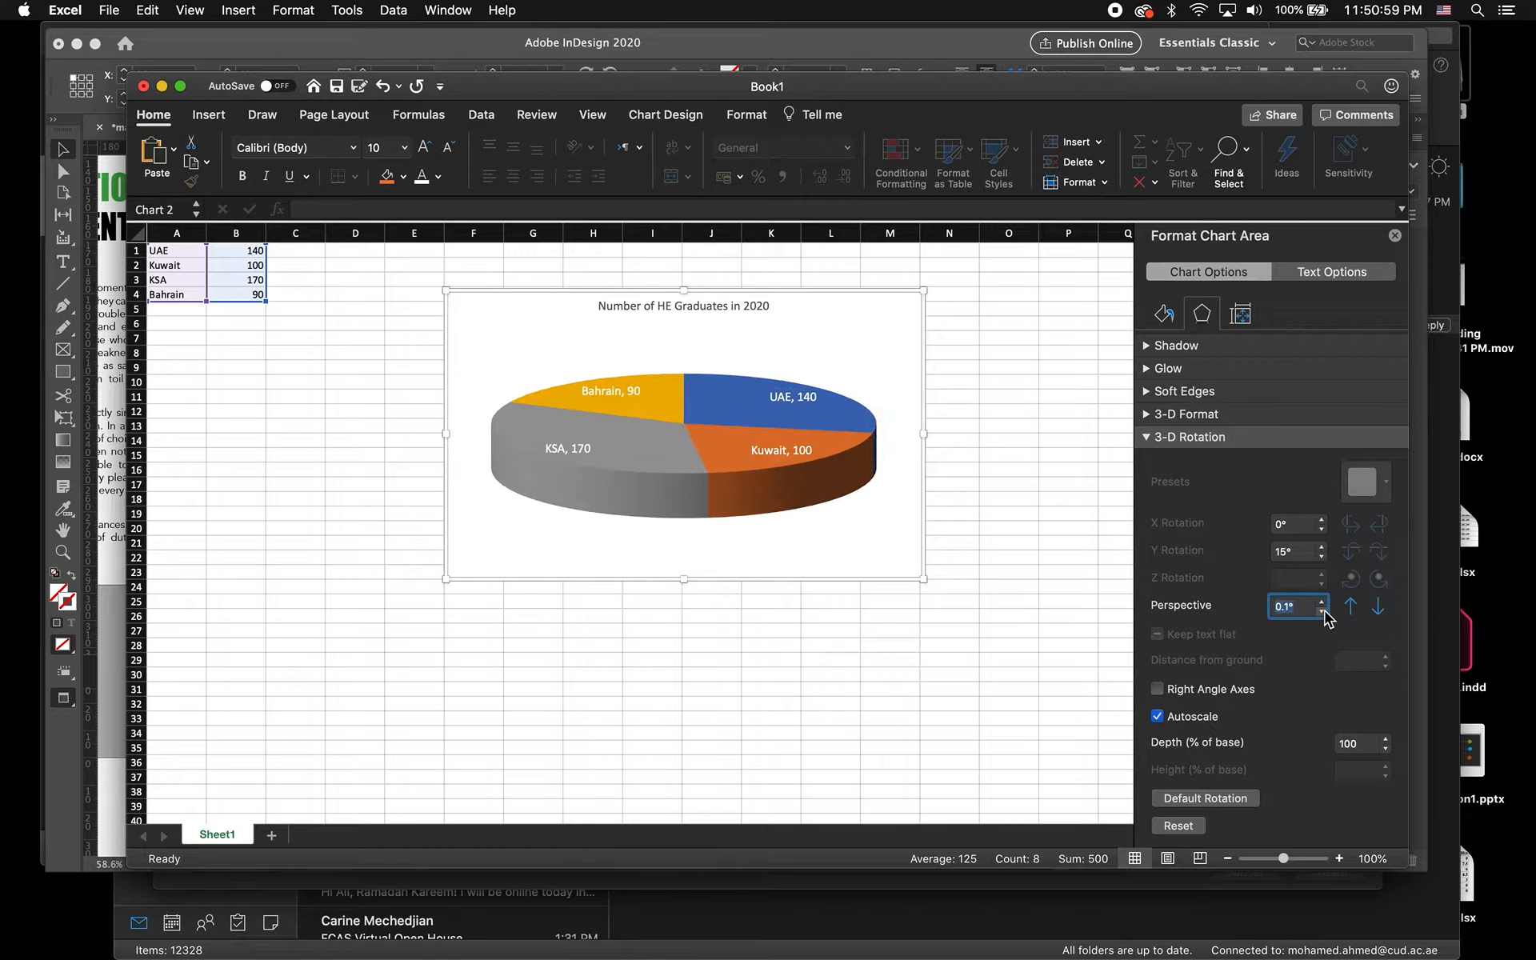
{"action": "left_click", "coordinate": [1322, 602]}
{"action": "left_click", "coordinate": [1322, 602]}
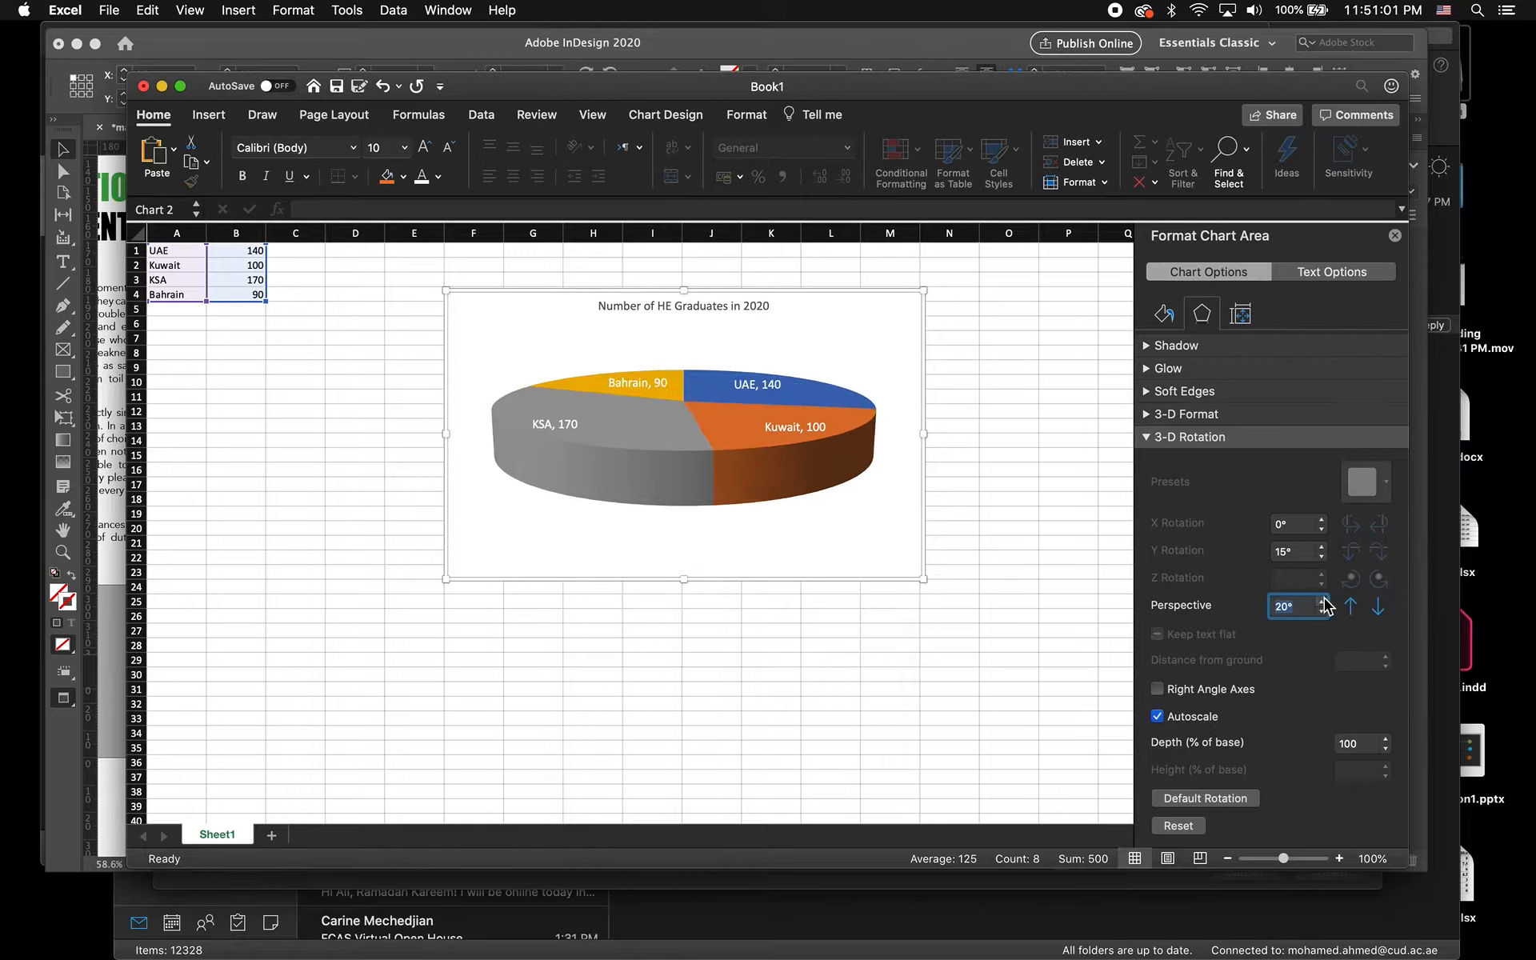
{"action": "left_click", "coordinate": [1321, 611]}
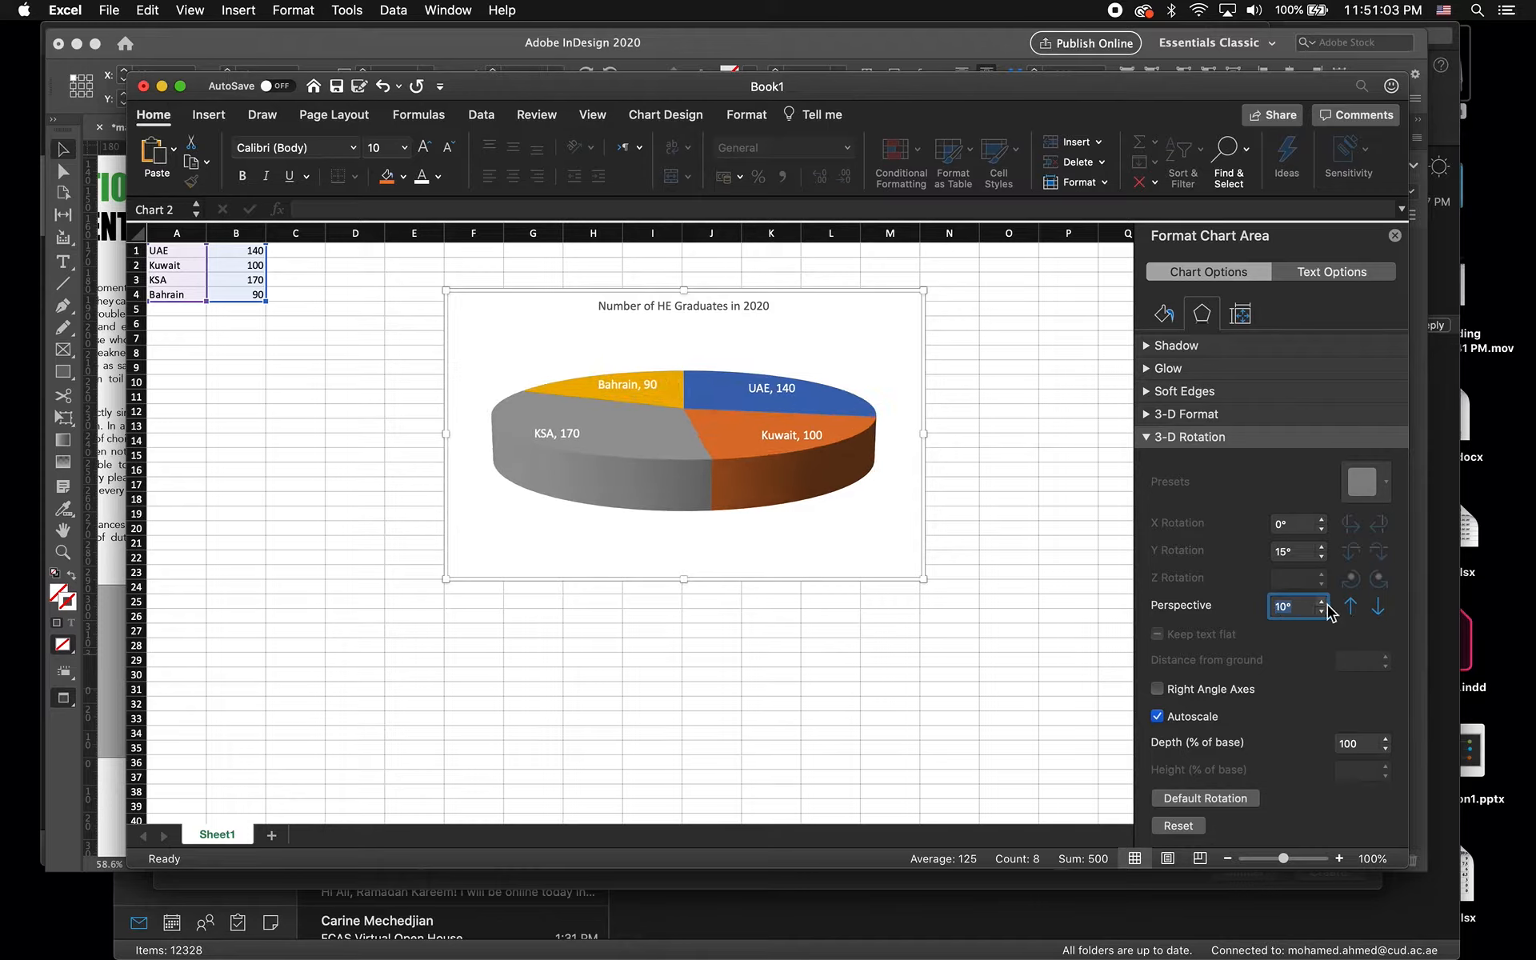
- Tilt the pie chart to a Y rotation of 30° and reduce its perspective to 5°
{"action": "left_click", "coordinate": [1322, 547]}
{"action": "left_click", "coordinate": [1322, 547]}
{"action": "left_click", "coordinate": [1322, 547]}
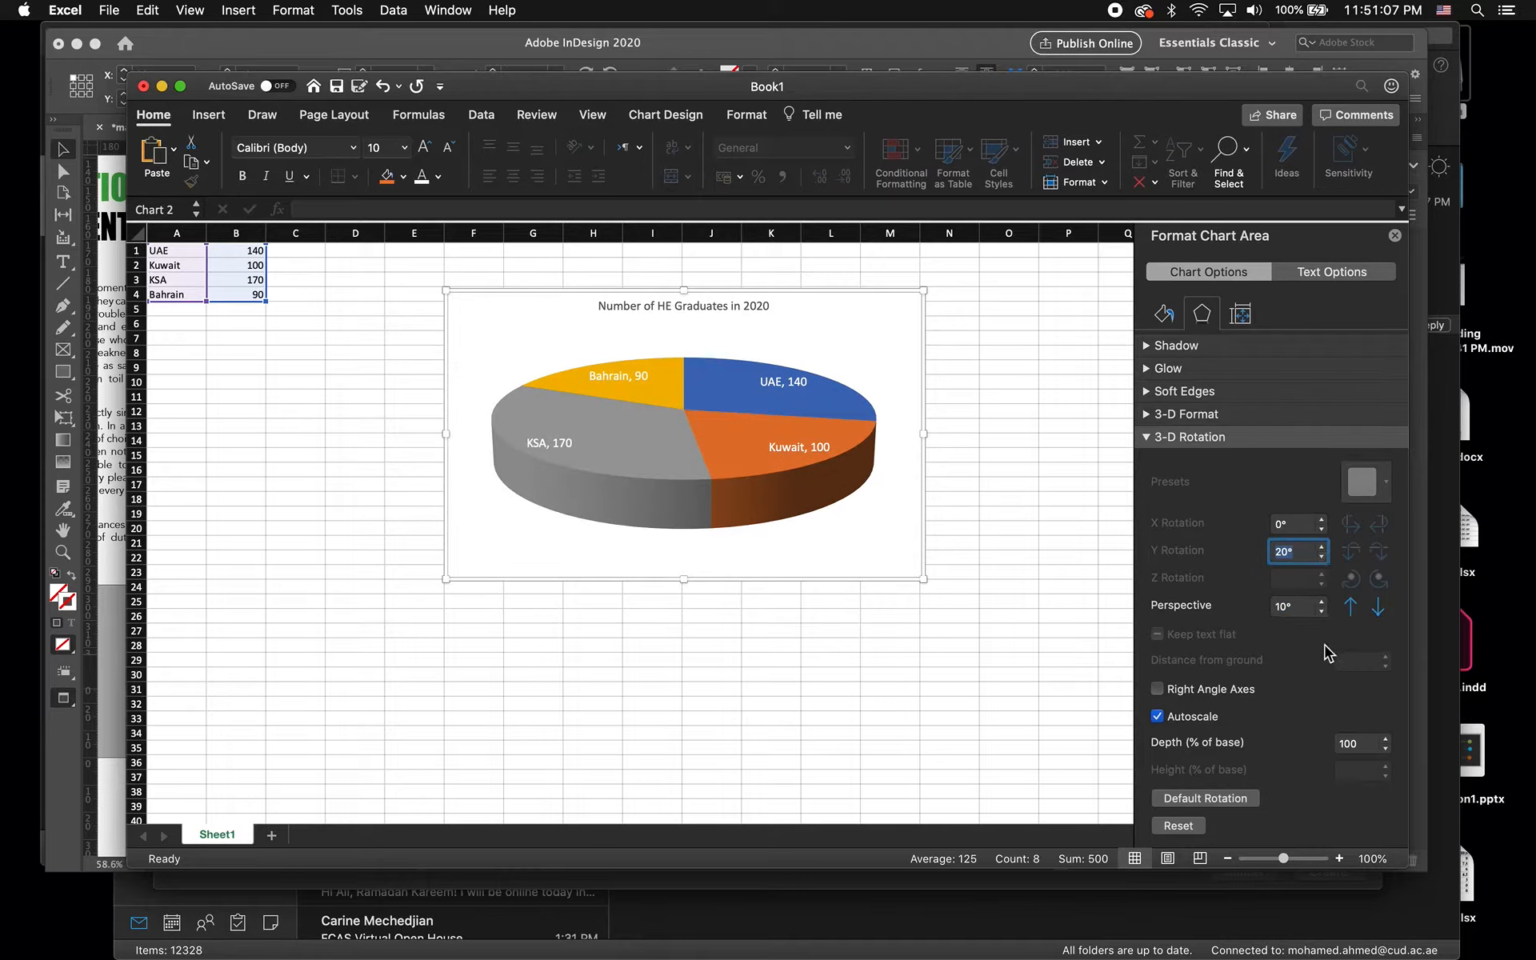
{"action": "left_click", "coordinate": [1323, 610]}
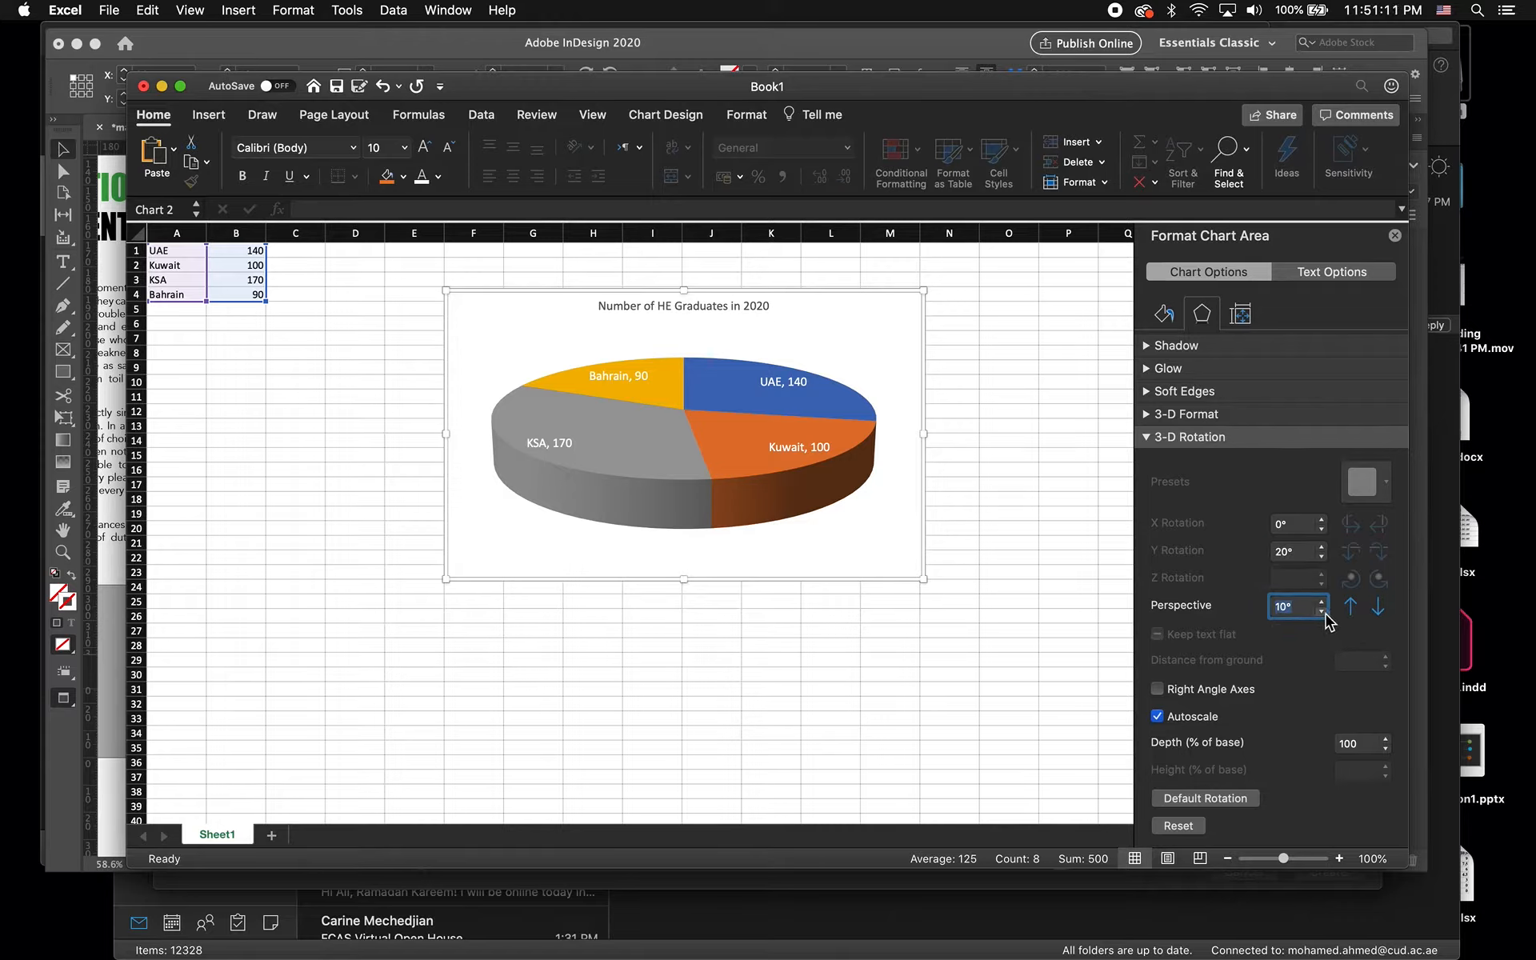
{"action": "left_click", "coordinate": [1323, 612]}
{"action": "left_click", "coordinate": [1321, 547]}
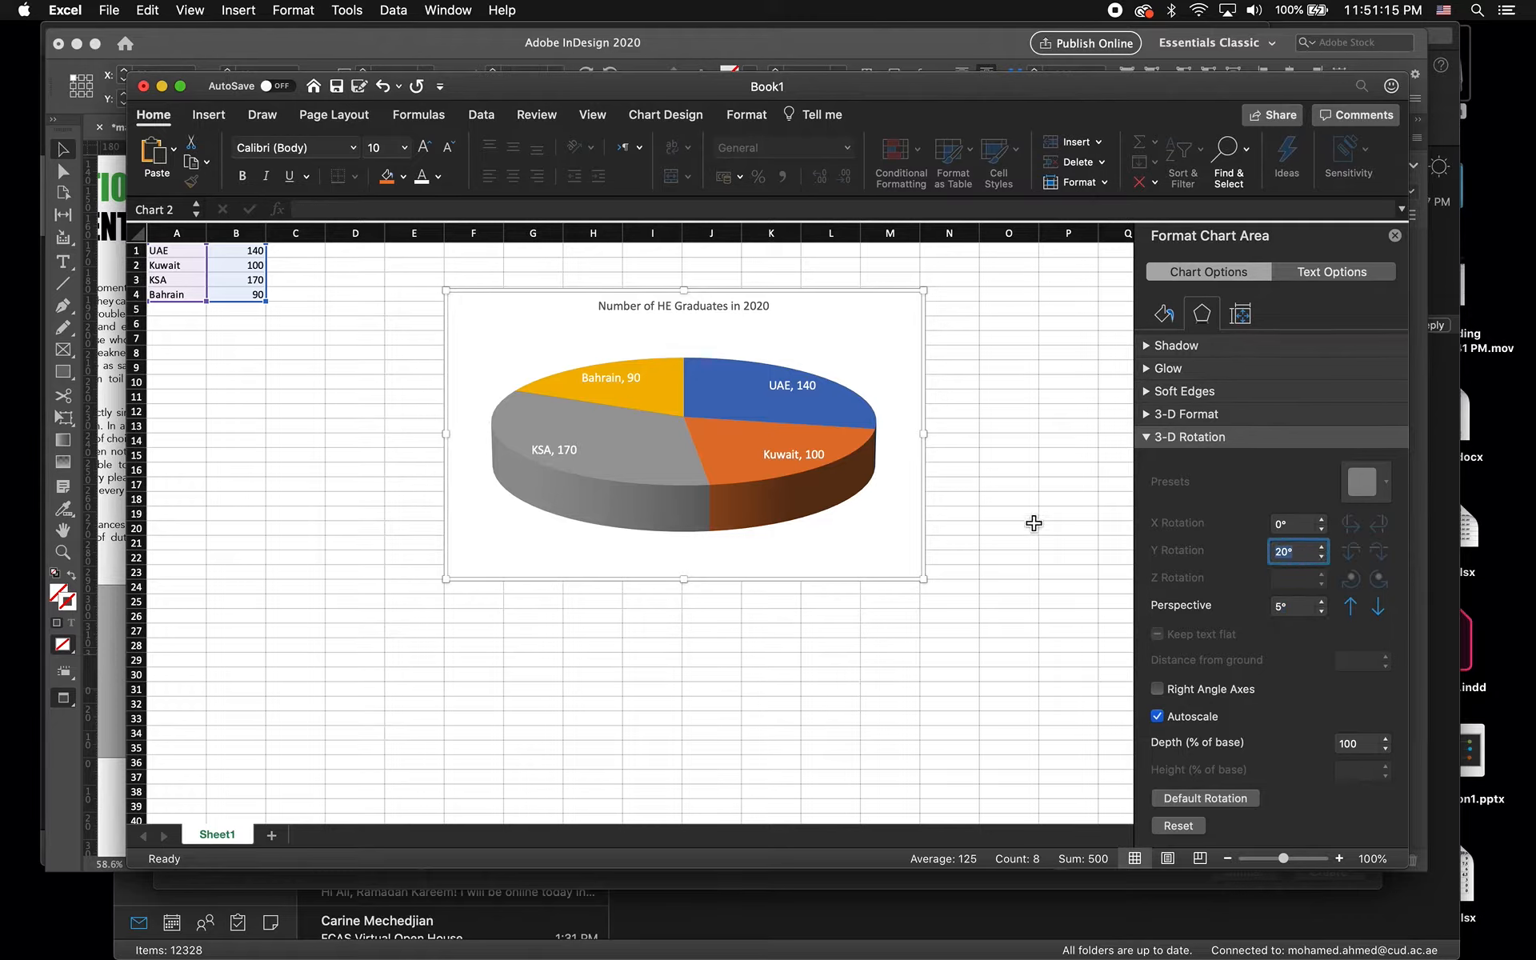
{"action": "left_click", "coordinate": [1321, 547]}
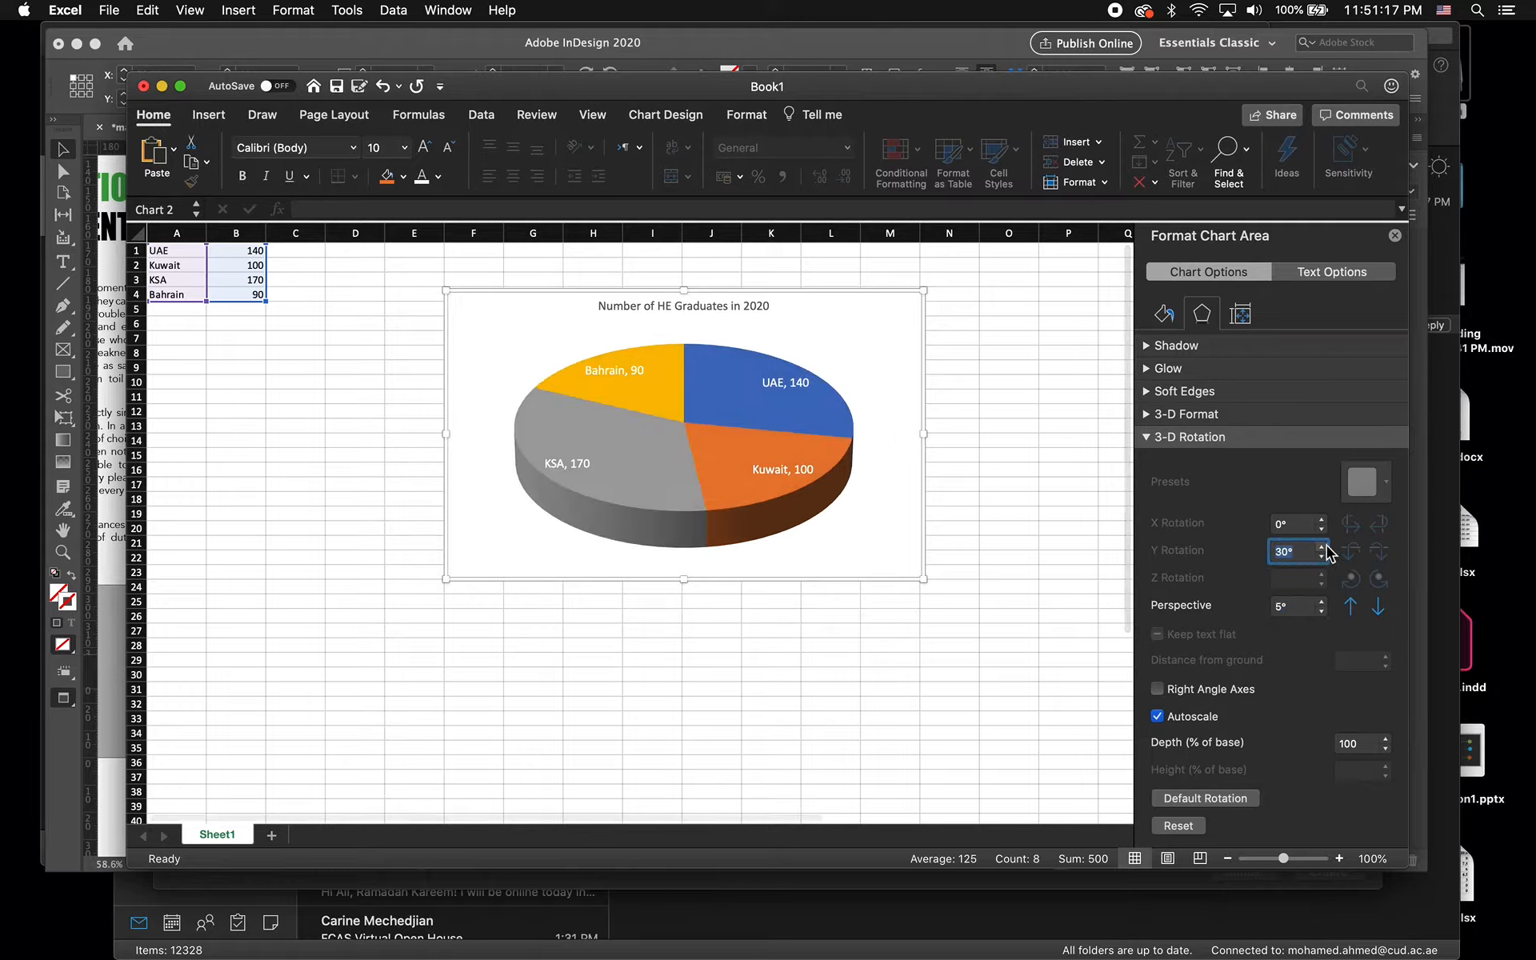
- Try pulling the Kuwait, KSA and UAE slices away from the pie's centre
{"action": "left_click", "coordinate": [792, 477]}
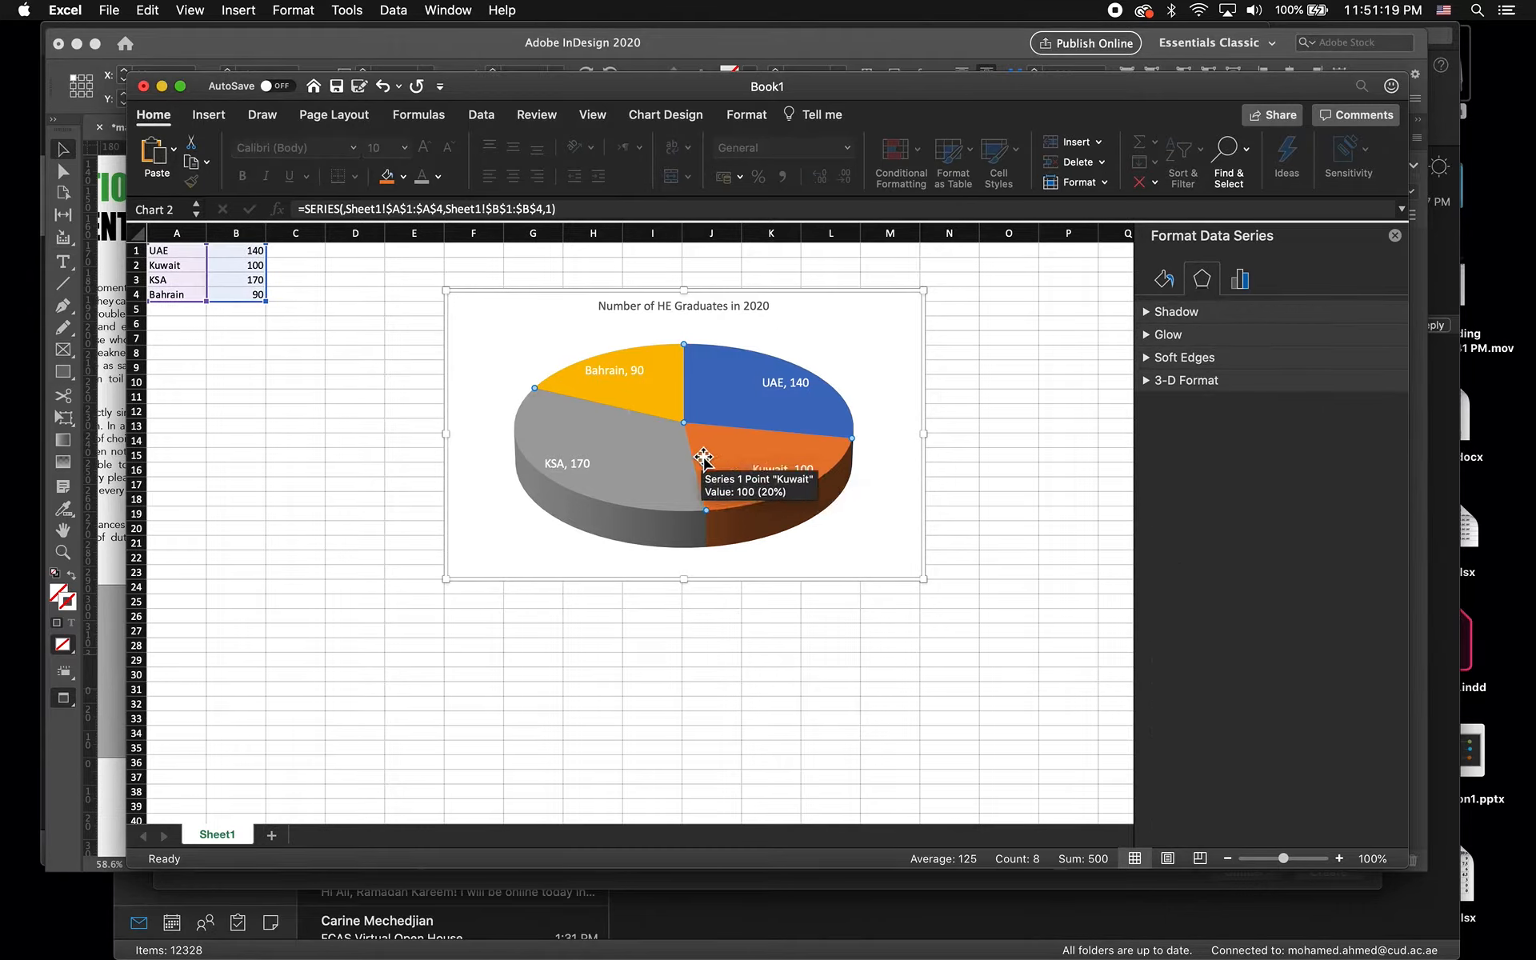
{"action": "left_click_drag", "start_coordinate": [710, 448], "coordinate": [647, 499]}
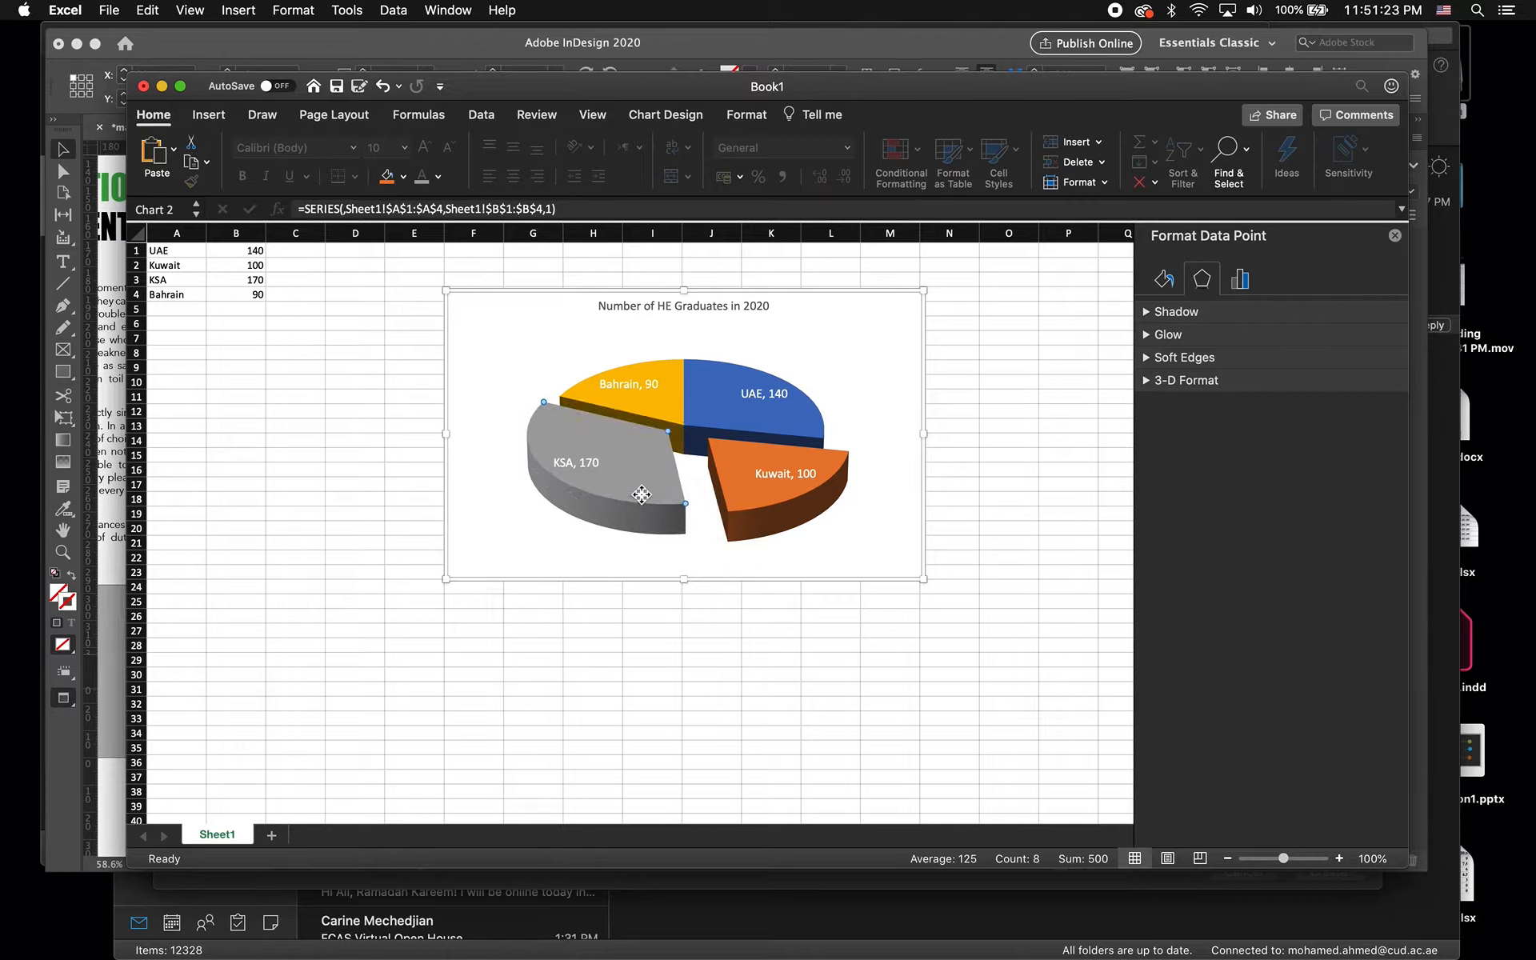
{"action": "left_click_drag", "start_coordinate": [708, 410], "coordinate": [677, 389]}
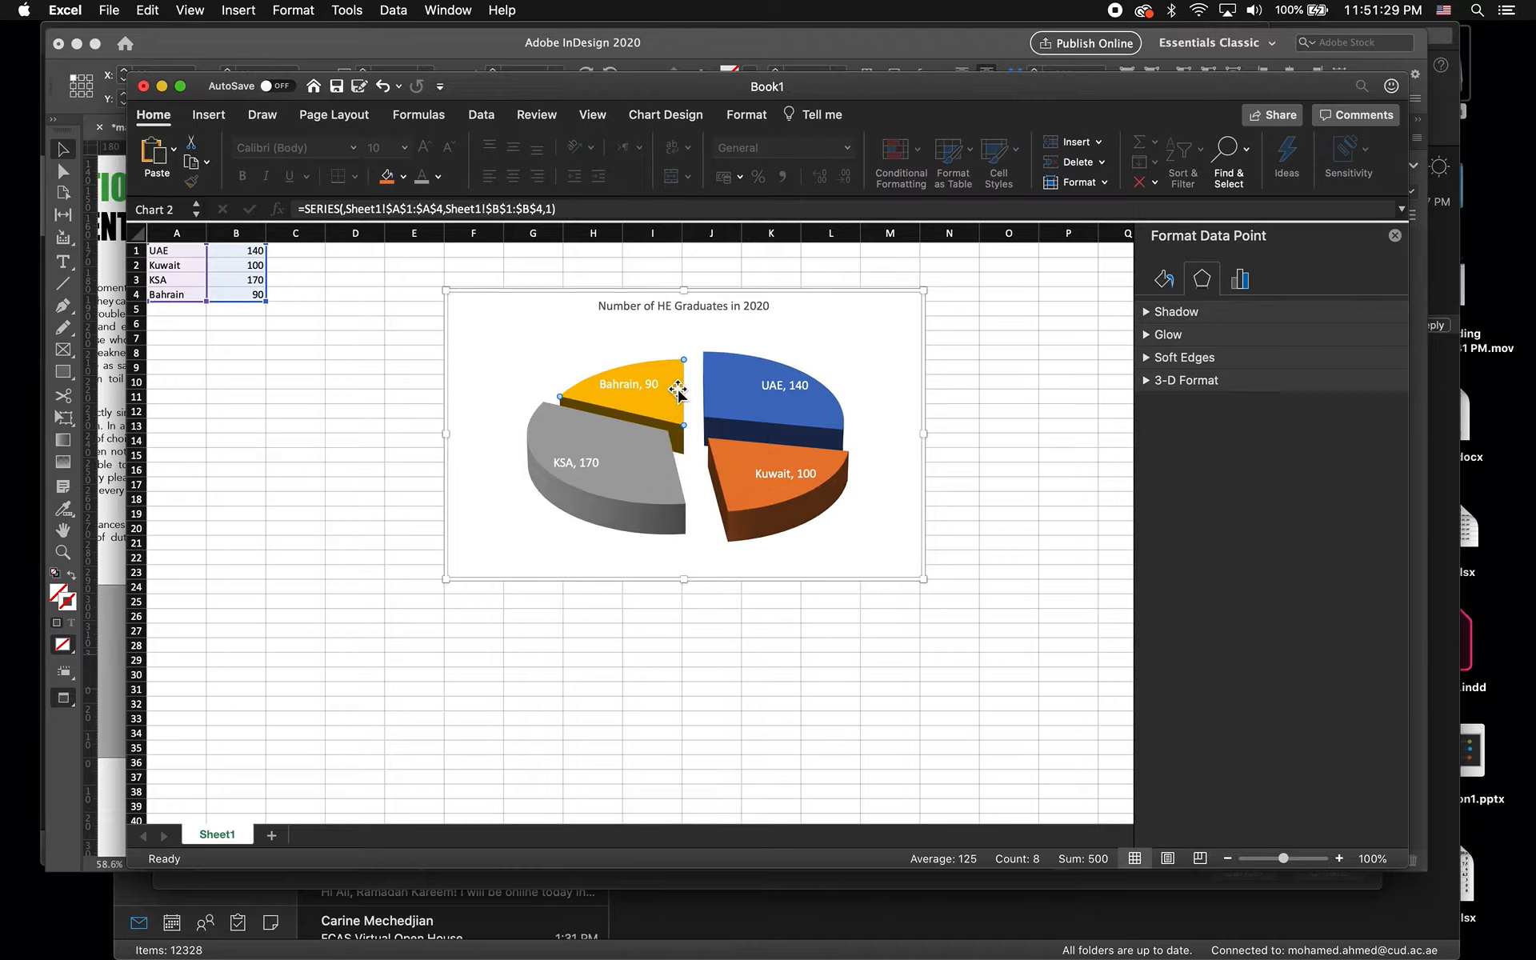
- Undo the slice separations to restore the whole pie
{"action": "key", "text": "super+z"}
{"action": "key", "text": "super+z"}
{"action": "key", "text": "super+z"}
{"action": "key", "text": "super+z"}
{"action": "key", "text": "super+z"}
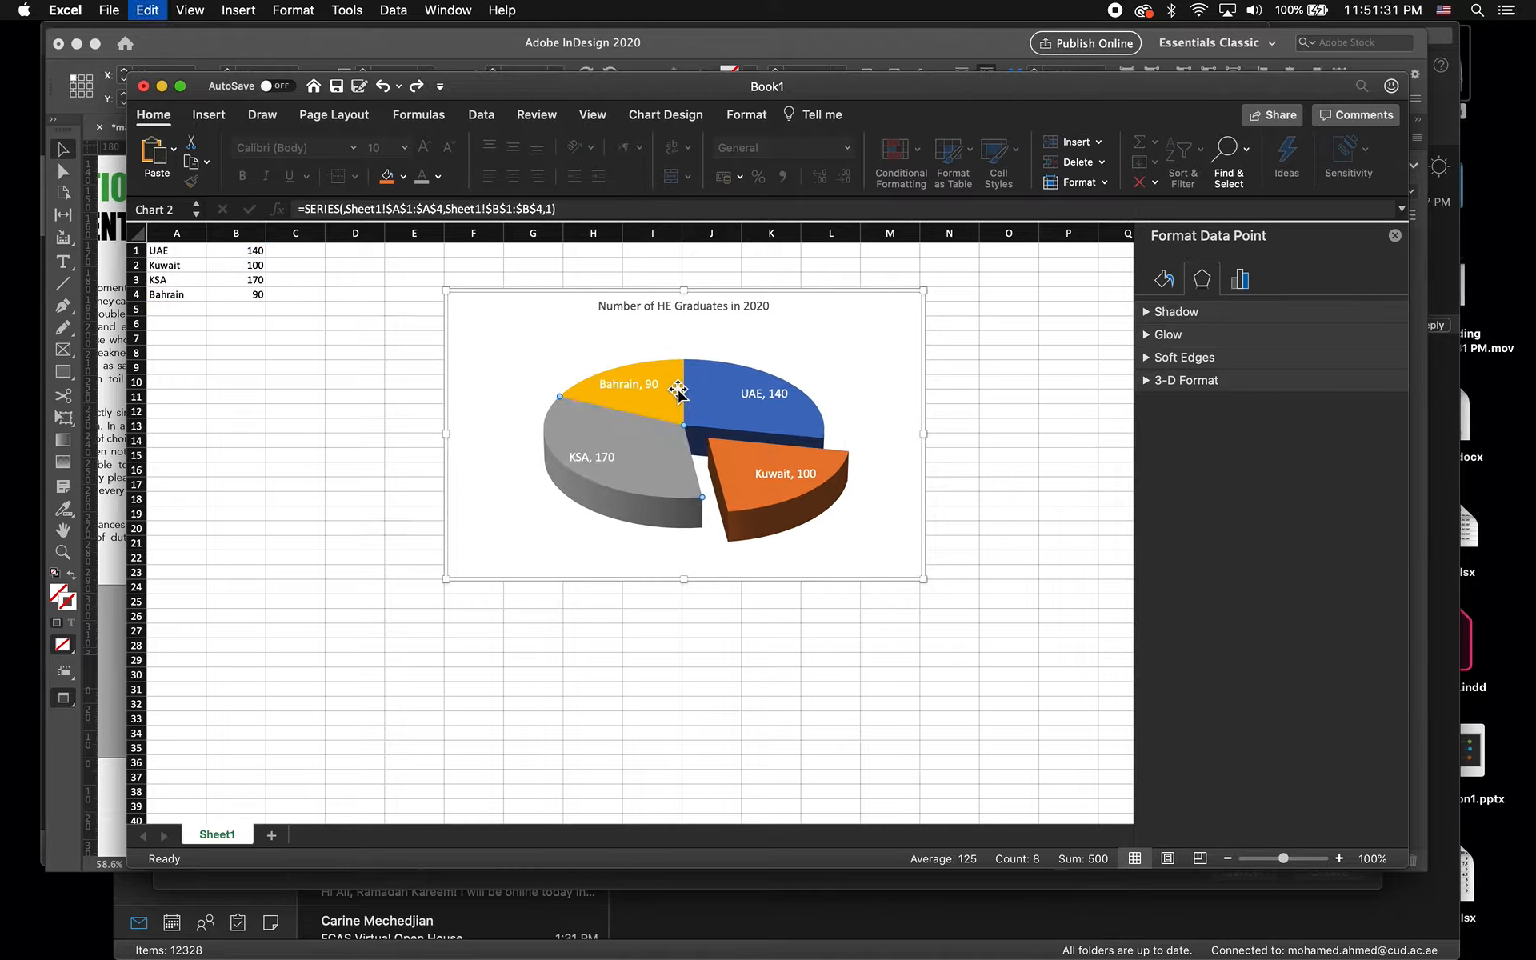
- Copy the whole pie chart, switch to InDesign and delete the column chart from page 5
{"action": "left_click", "coordinate": [884, 565]}
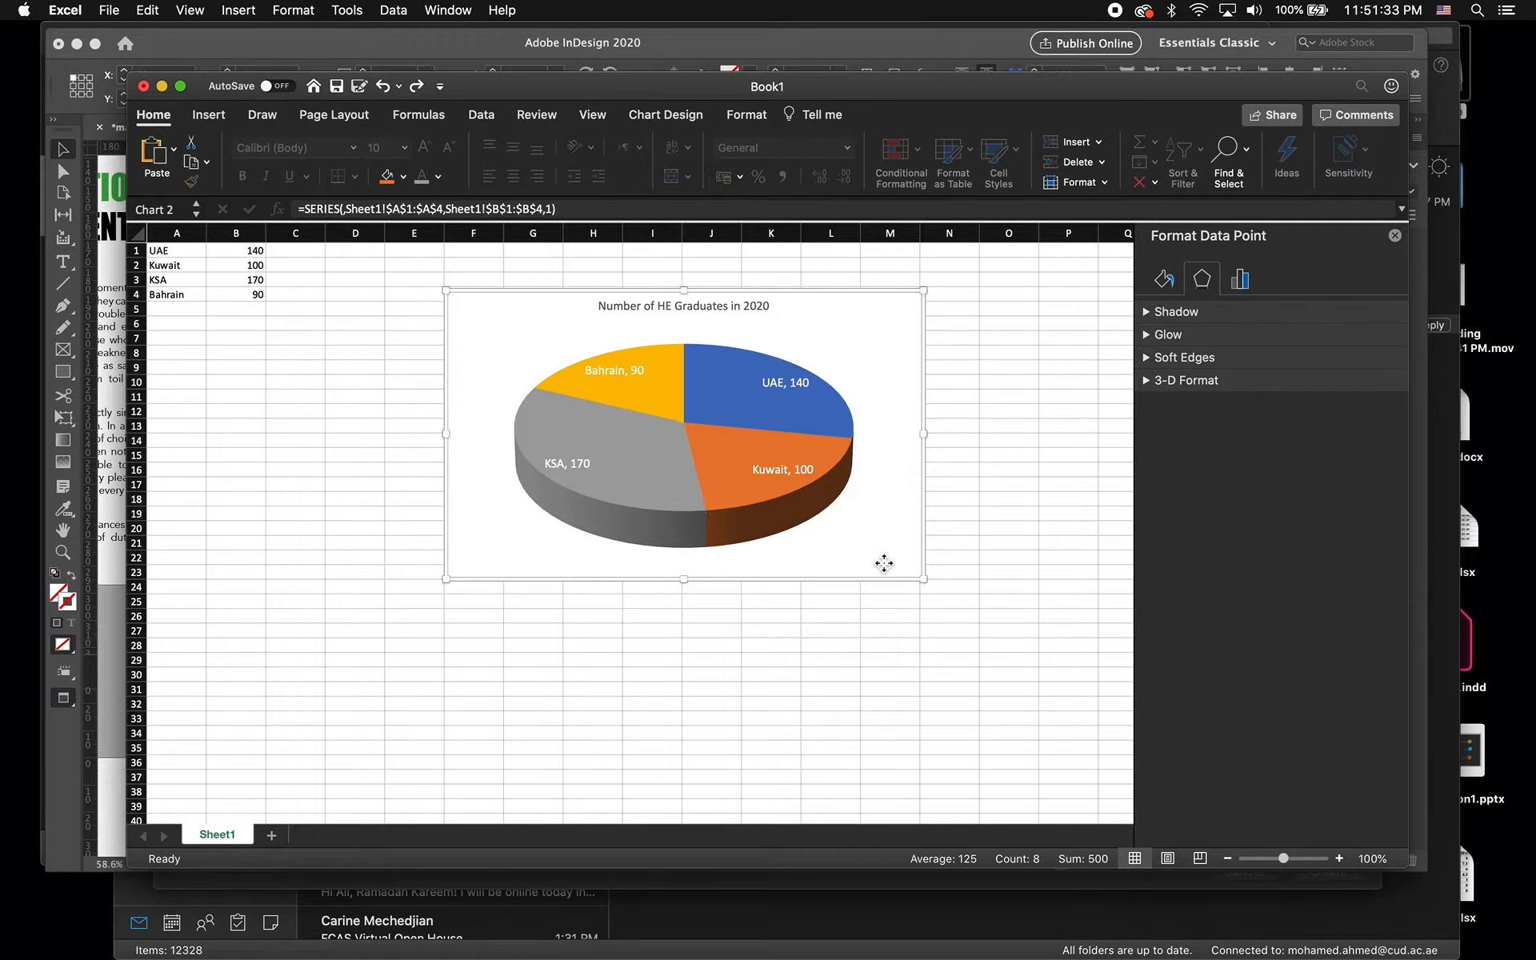
{"action": "key", "text": "super+c"}
{"action": "key", "text": "super+Tab"}
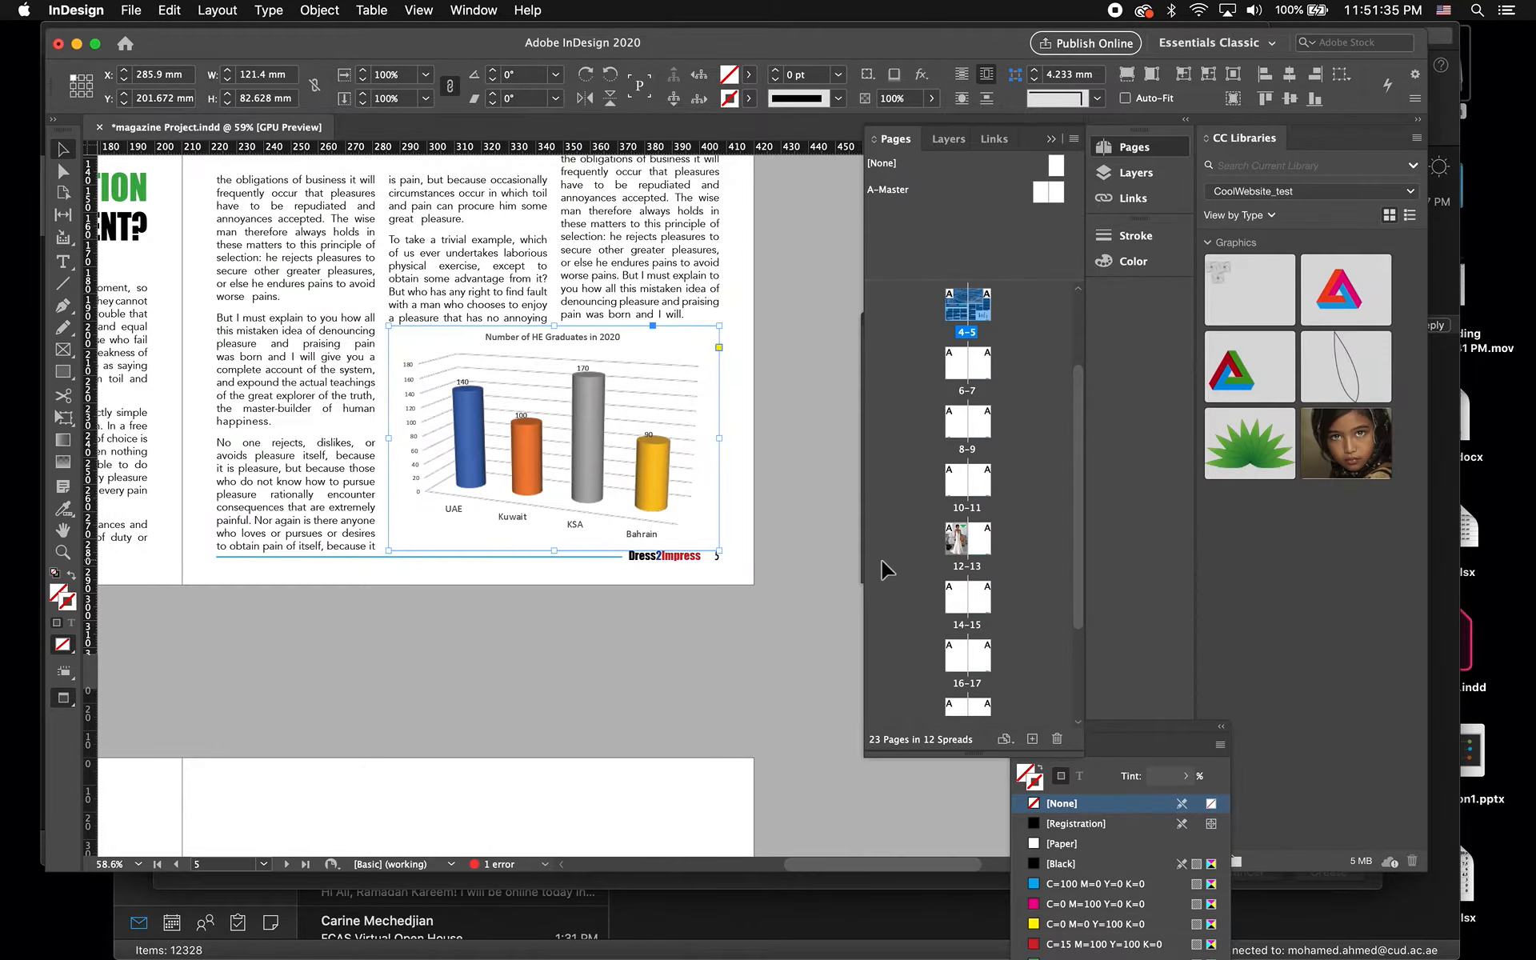
{"action": "key", "text": "Delete"}
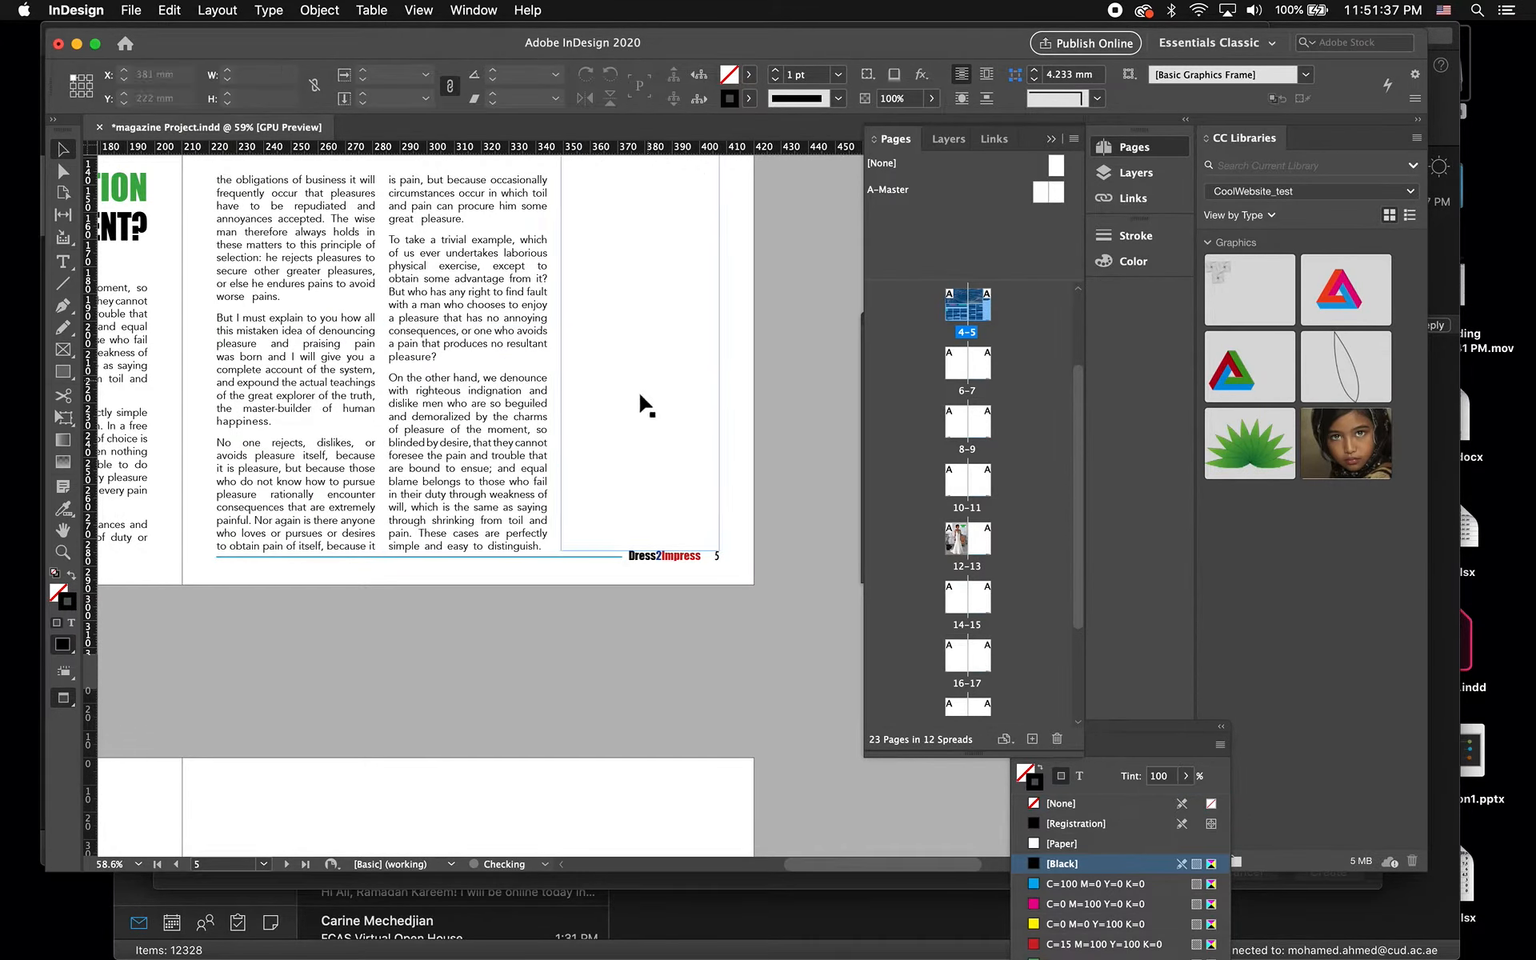
- Paste the pie chart in place on page 5 and switch the screen mode to Normal so the column guides show
{"action": "left_click", "coordinate": [168, 10]}
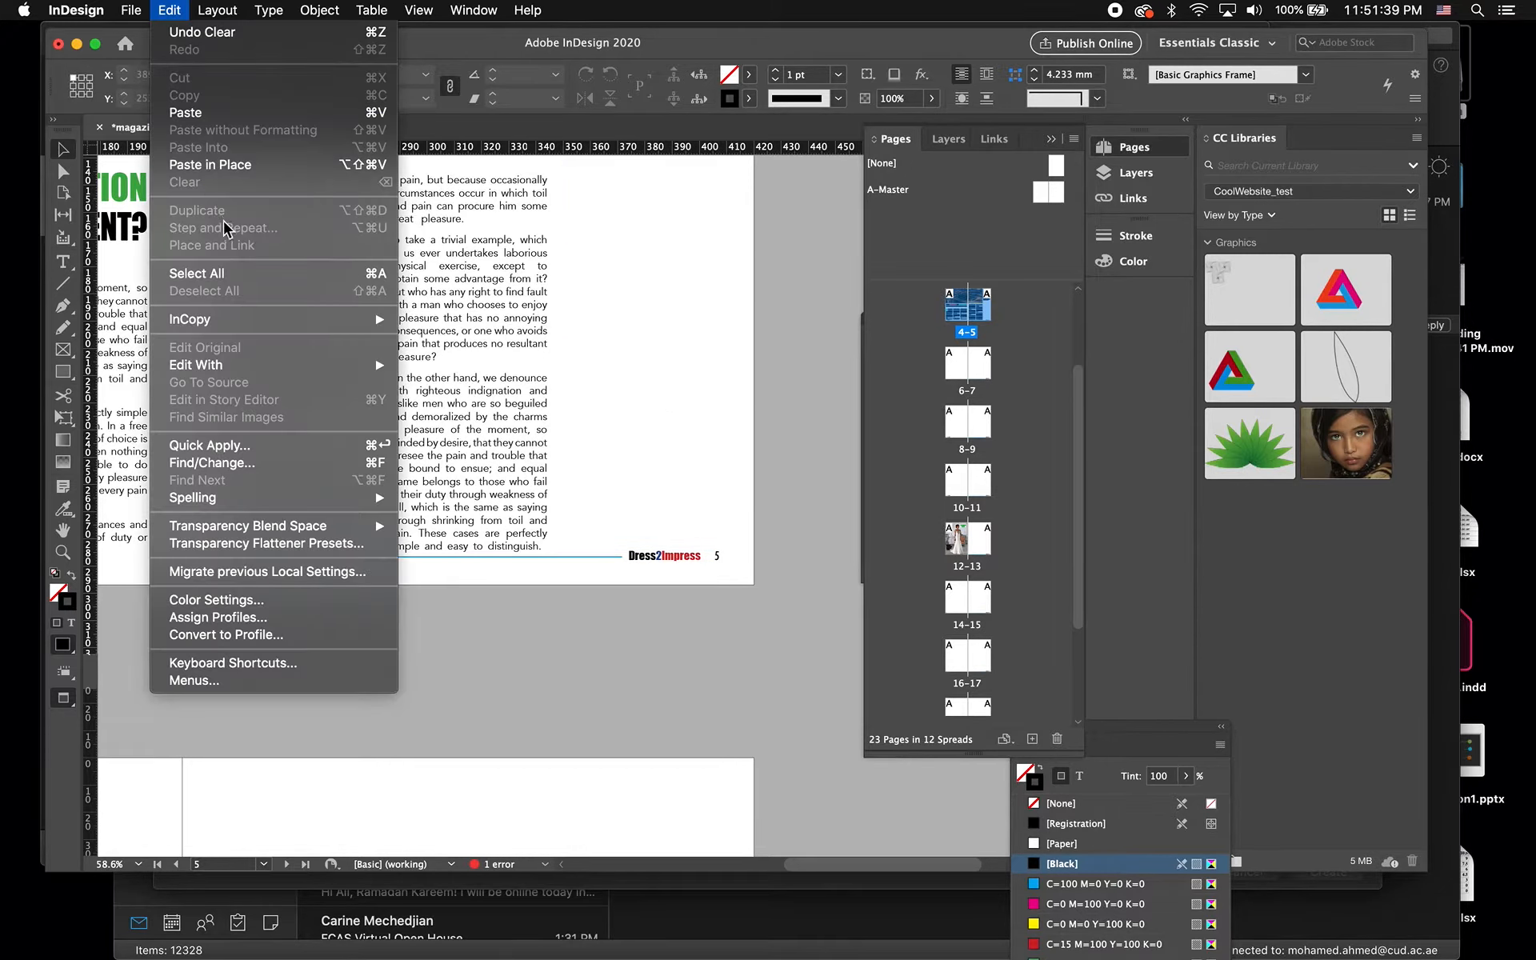
{"action": "left_click", "coordinate": [218, 170]}
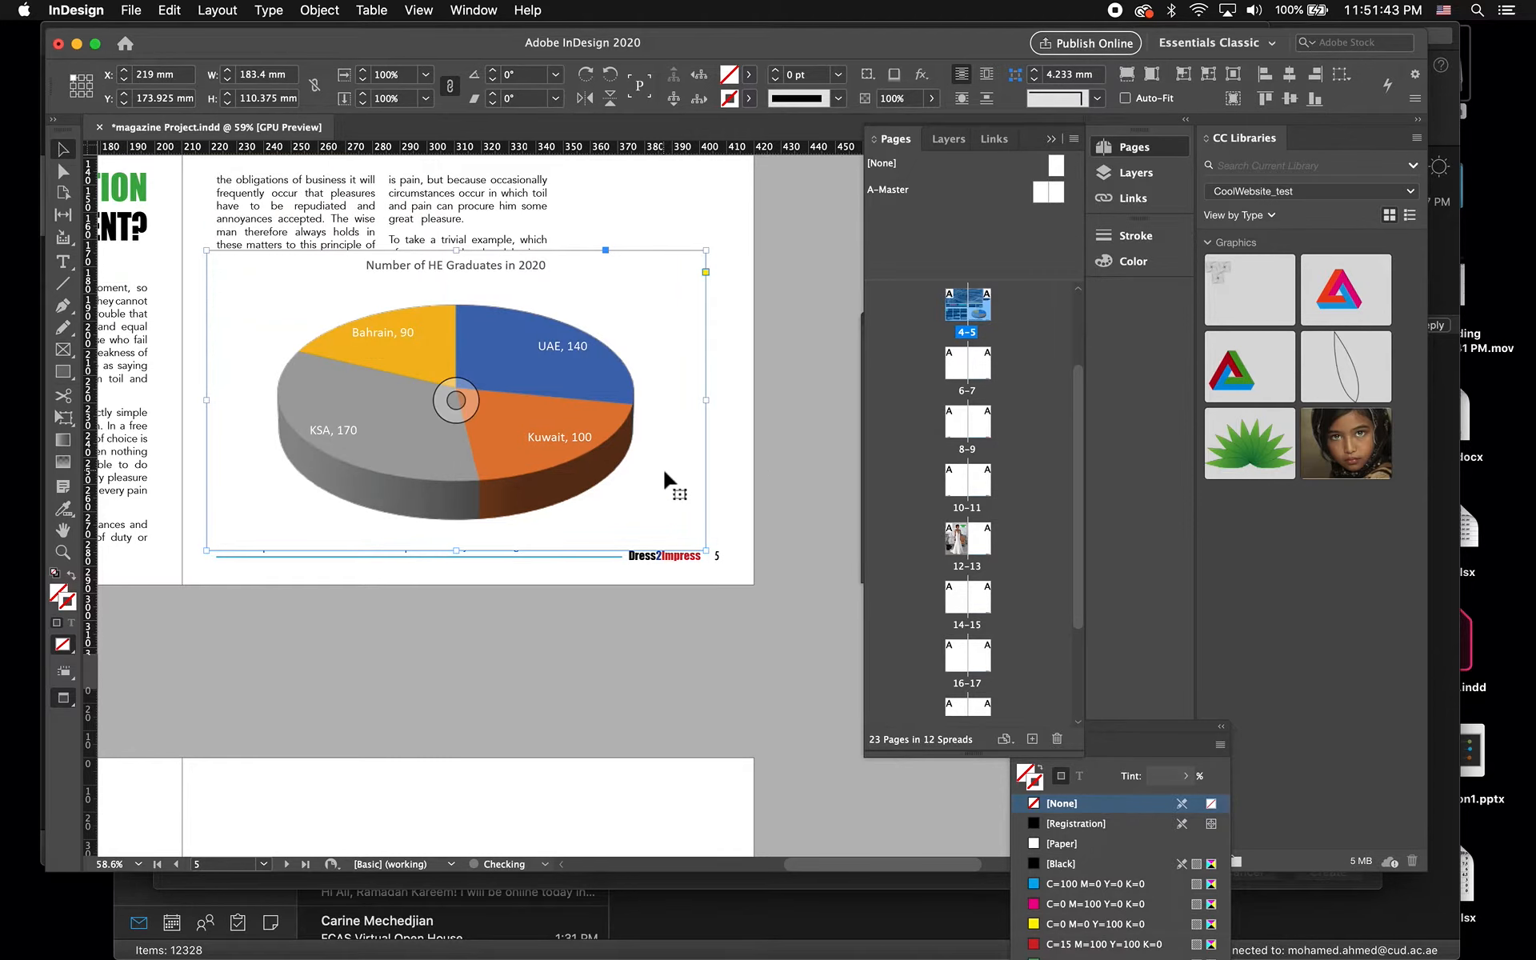
{"action": "left_click_drag", "start_coordinate": [665, 480], "coordinate": [668, 482]}
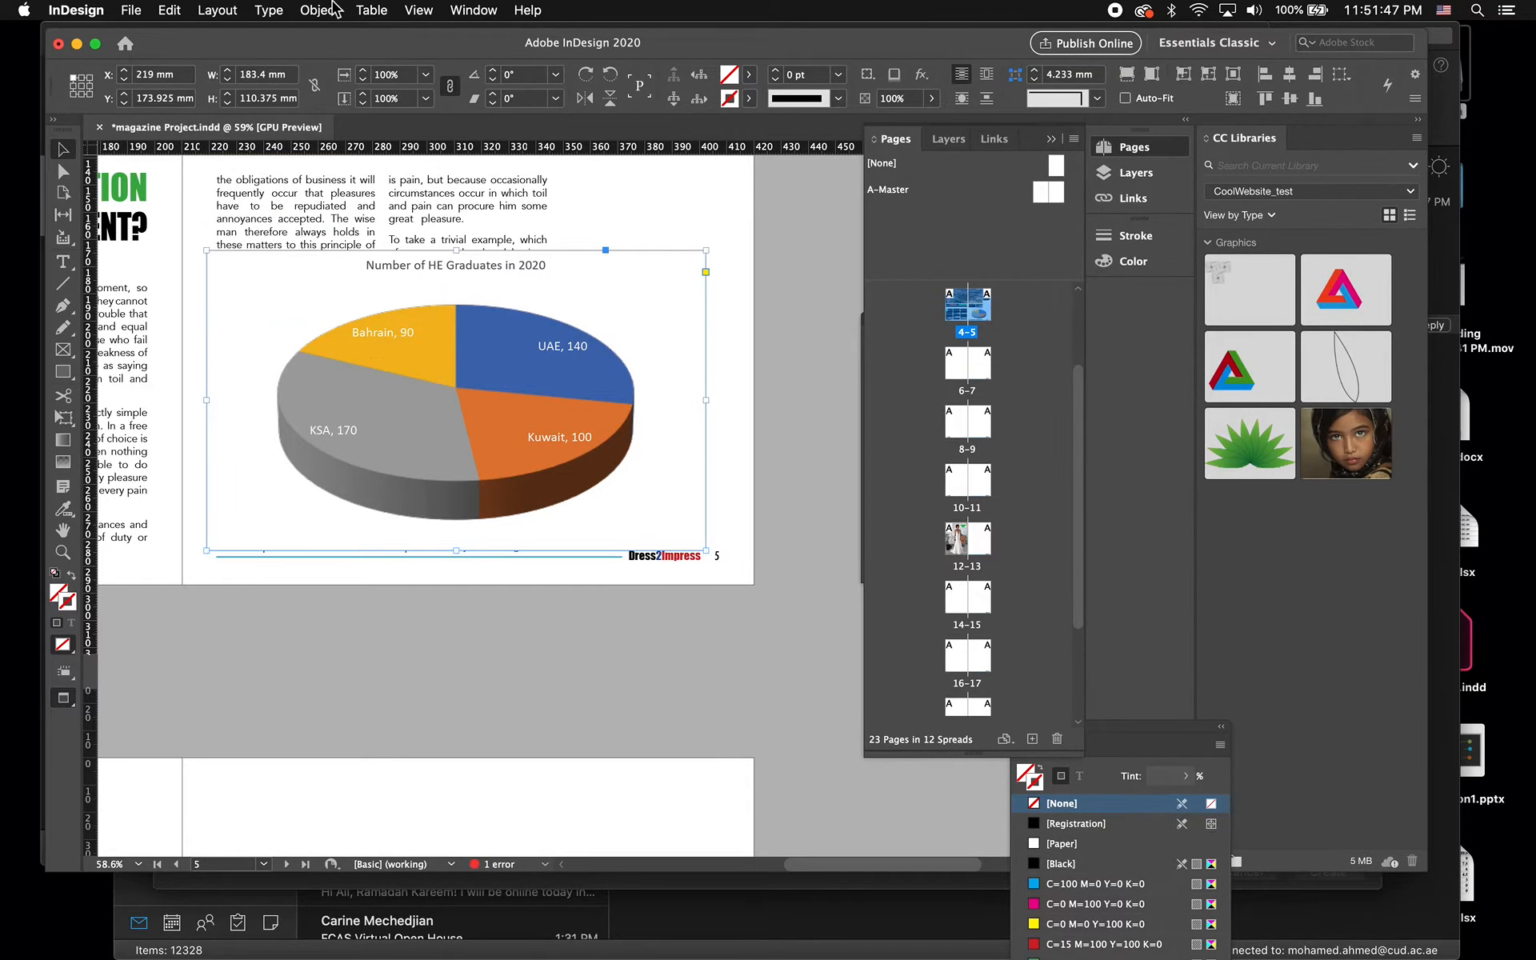
{"action": "left_click", "coordinate": [419, 10]}
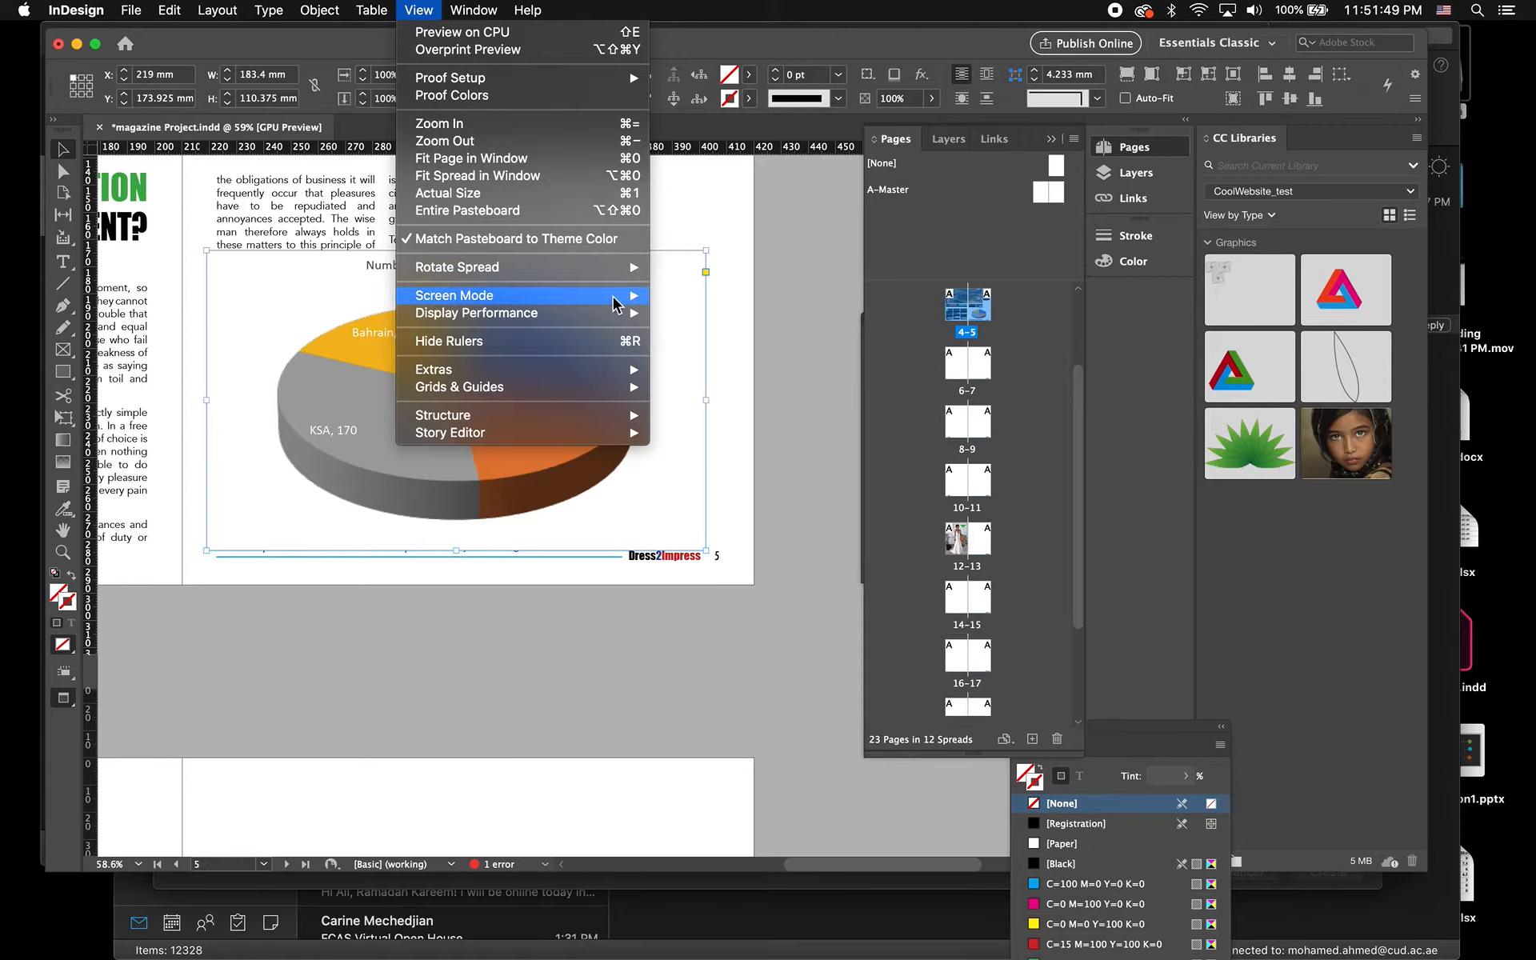
{"action": "mouse_move", "coordinate": [613, 297]}
{"action": "left_click", "coordinate": [702, 297]}
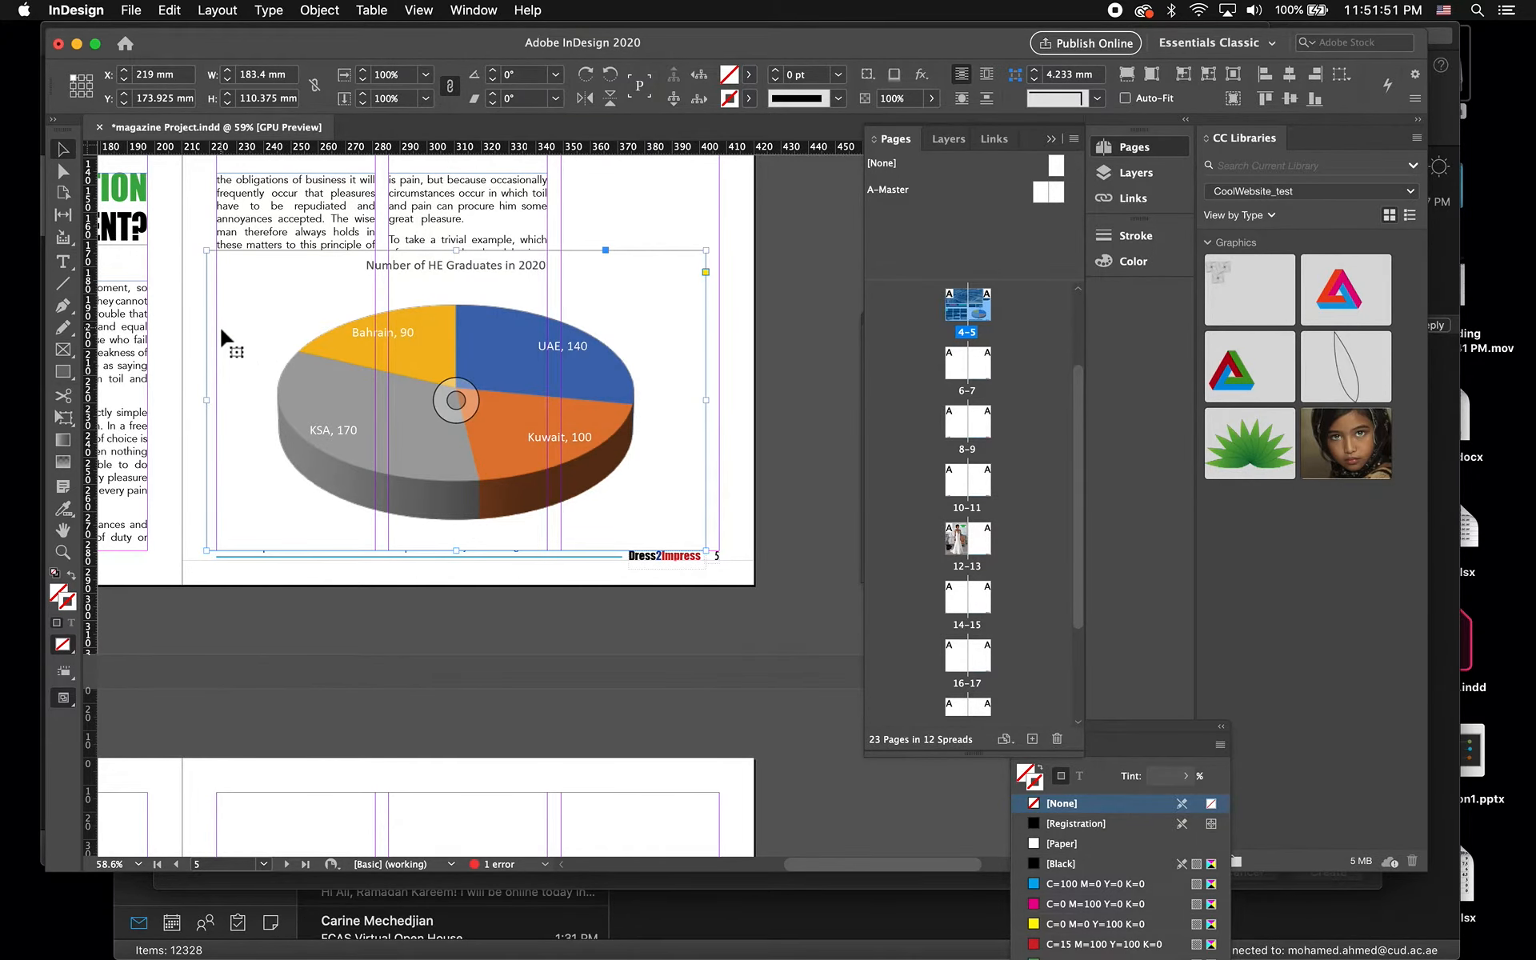
- Scale the pie chart down proportionally to about 80 mm high and crop its left side to a frame width of 116.5 mm
{"action": "left_click_drag", "start_coordinate": [210, 252], "coordinate": [553, 360]}
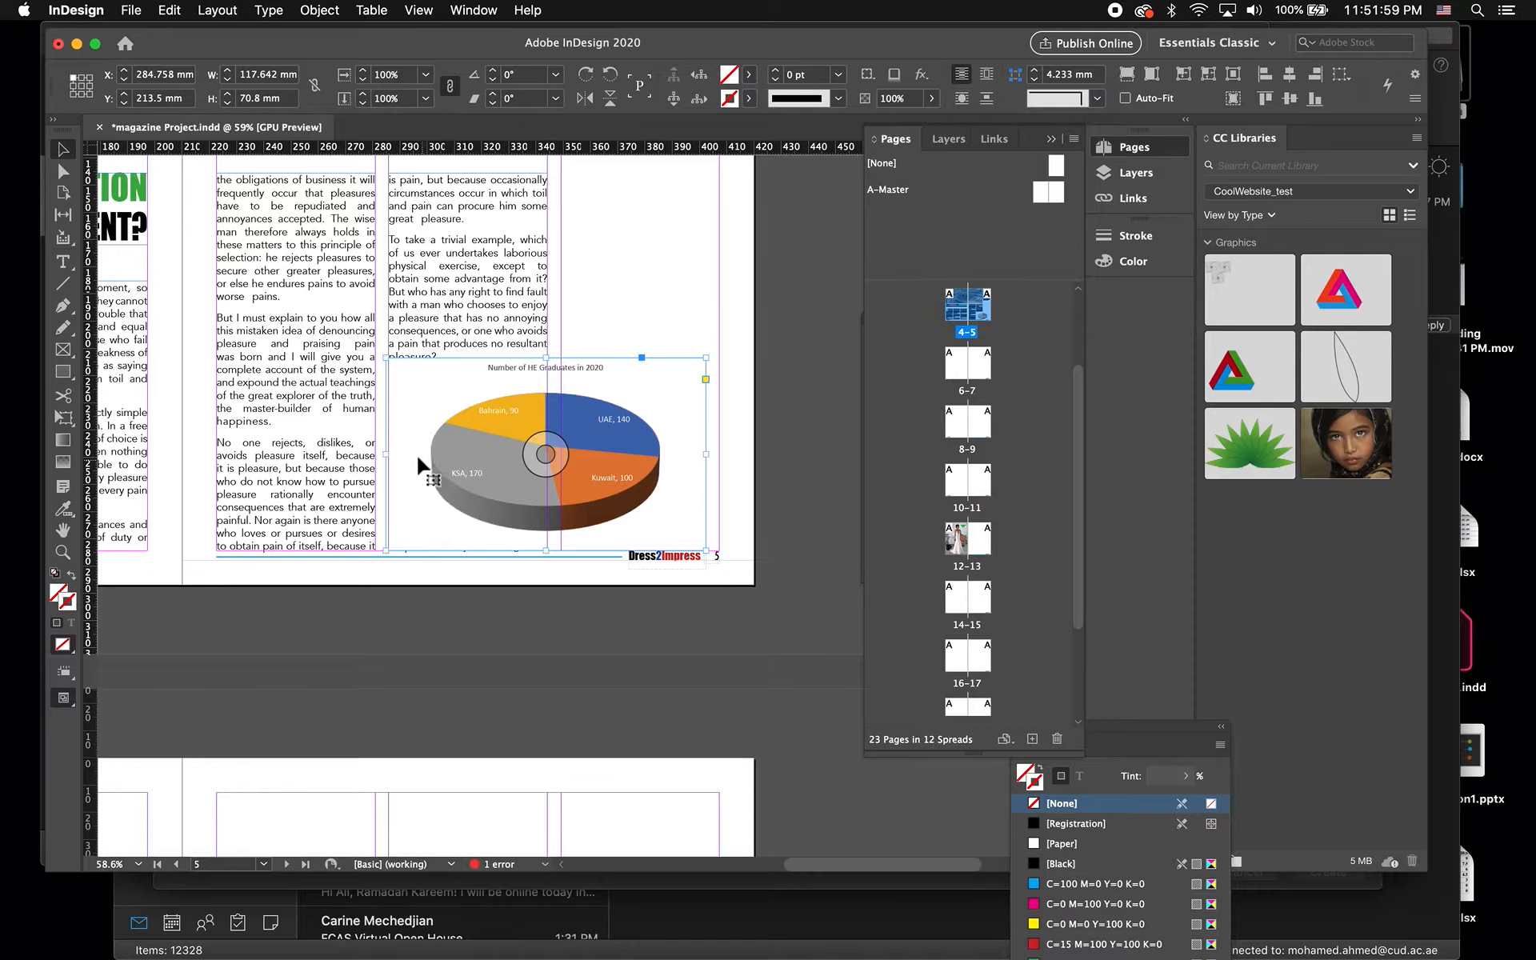
{"action": "left_click_drag", "start_coordinate": [389, 361], "coordinate": [344, 334]}
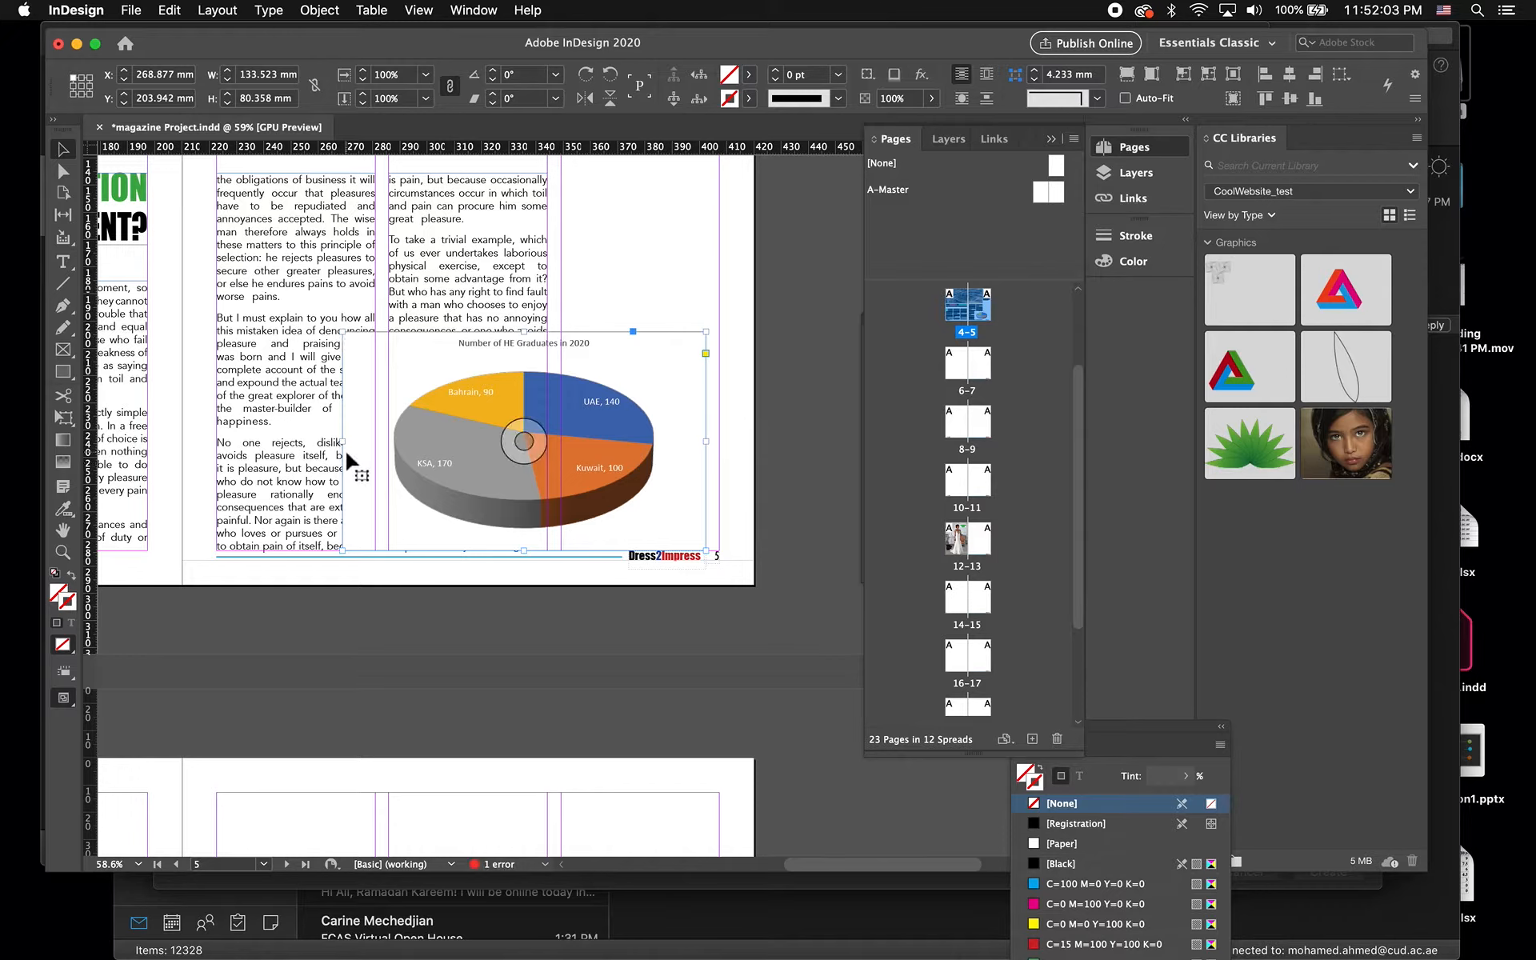
{"action": "left_click_drag", "start_coordinate": [342, 441], "coordinate": [393, 440]}
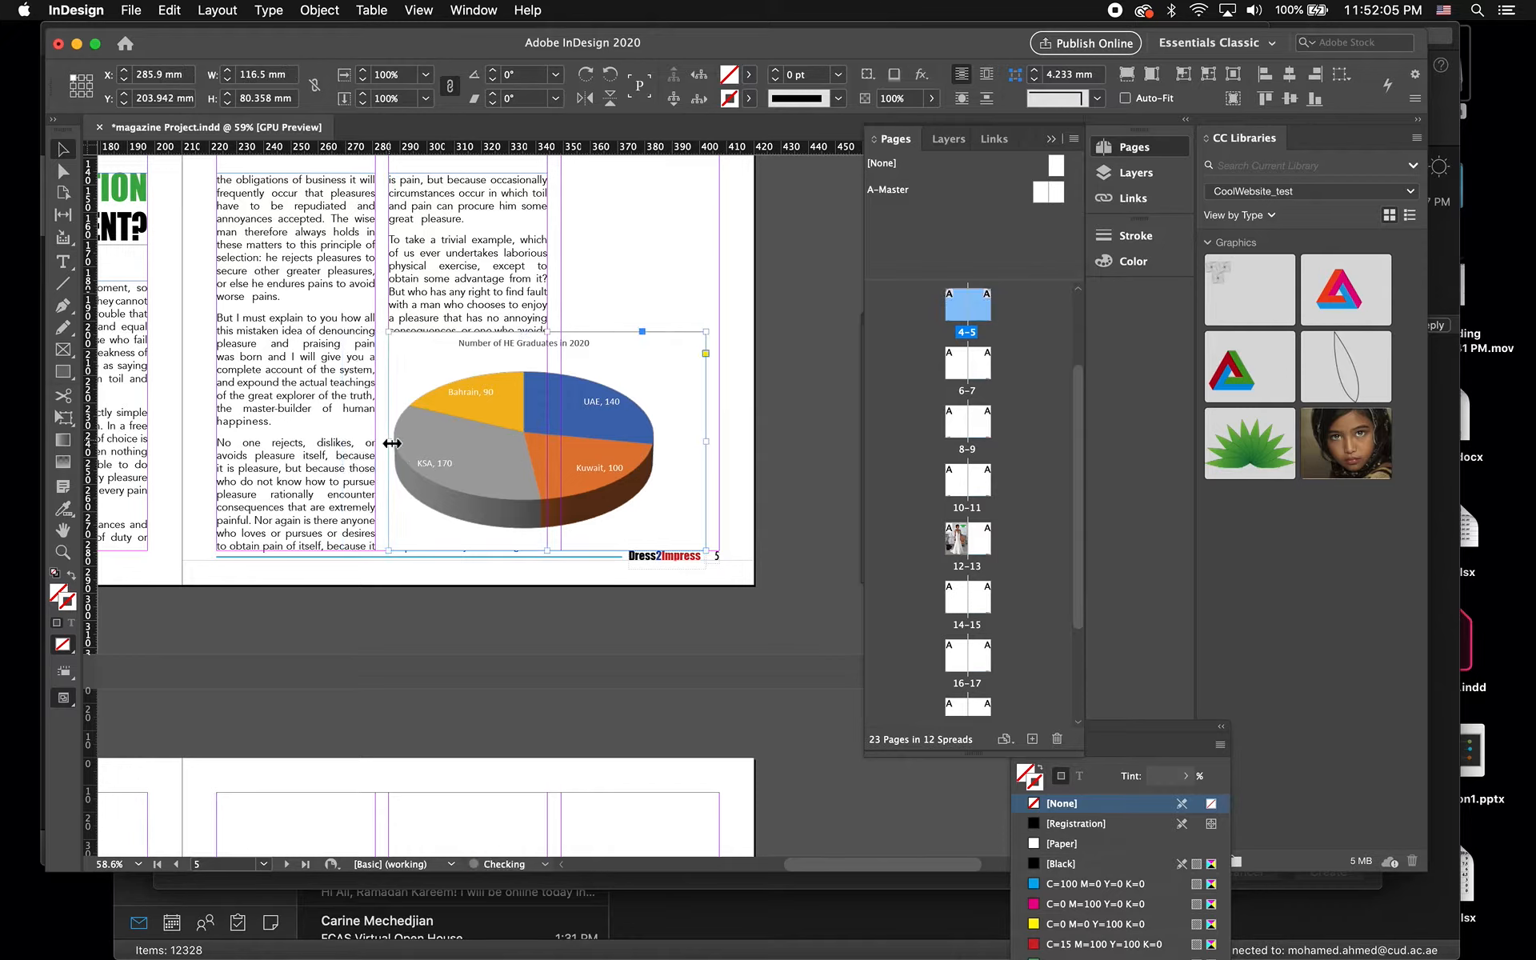
- Enlarge the pie chart to about 97 mm high, align it with the second column and crop its right side to a 121.4 mm frame width
{"action": "left_click_drag", "start_coordinate": [689, 490], "coordinate": [683, 452]}
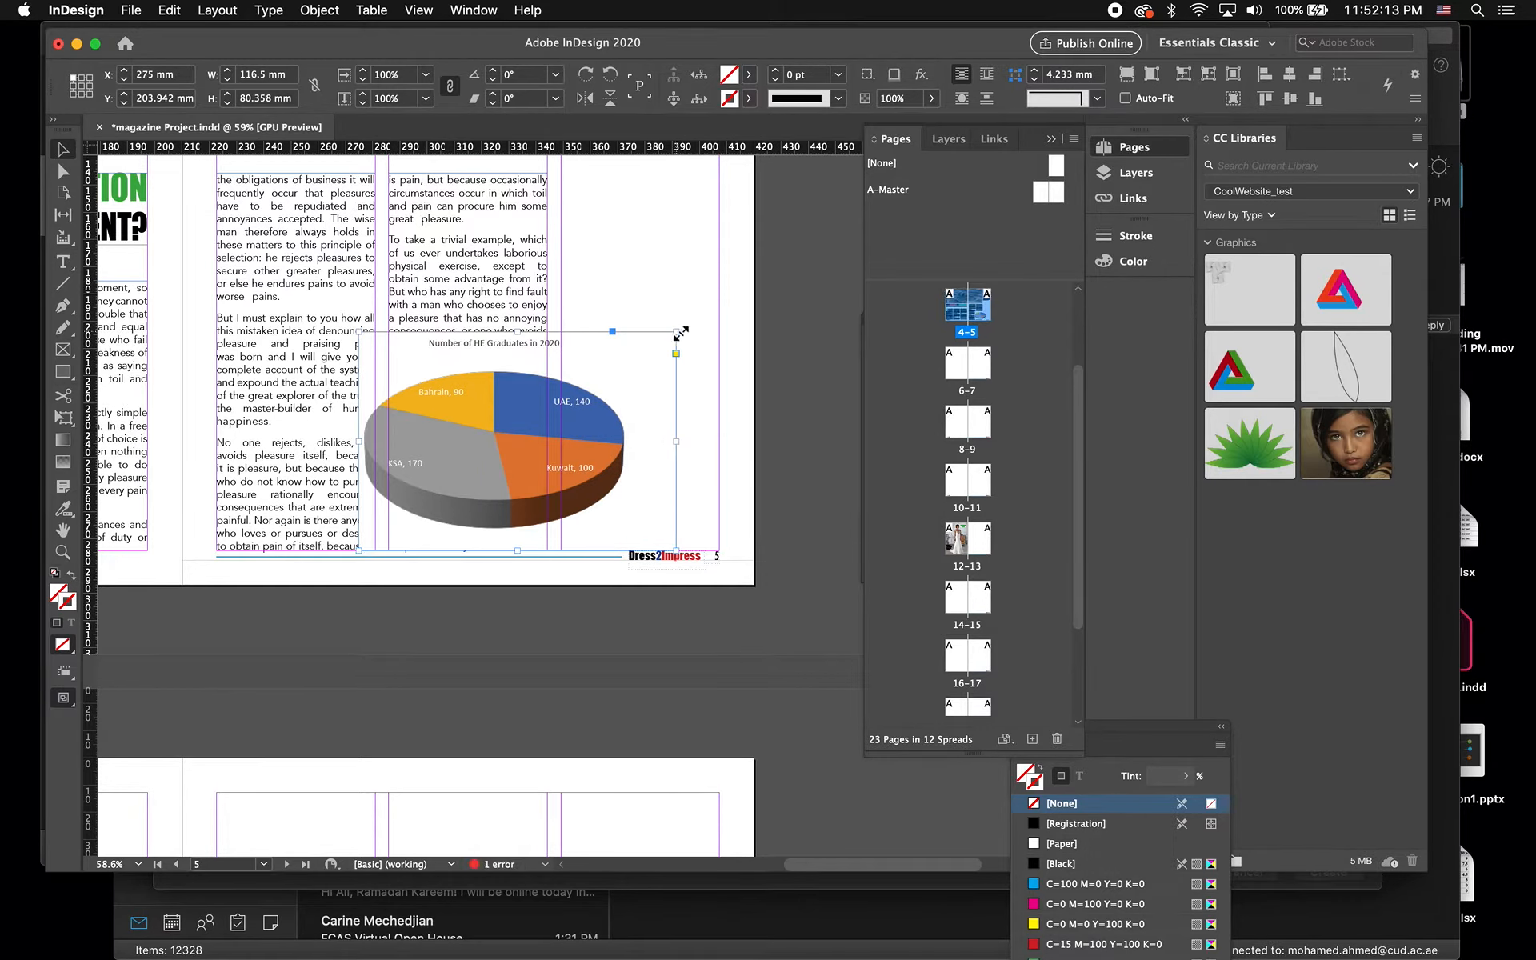
{"action": "left_click_drag", "start_coordinate": [676, 334], "coordinate": [741, 308]}
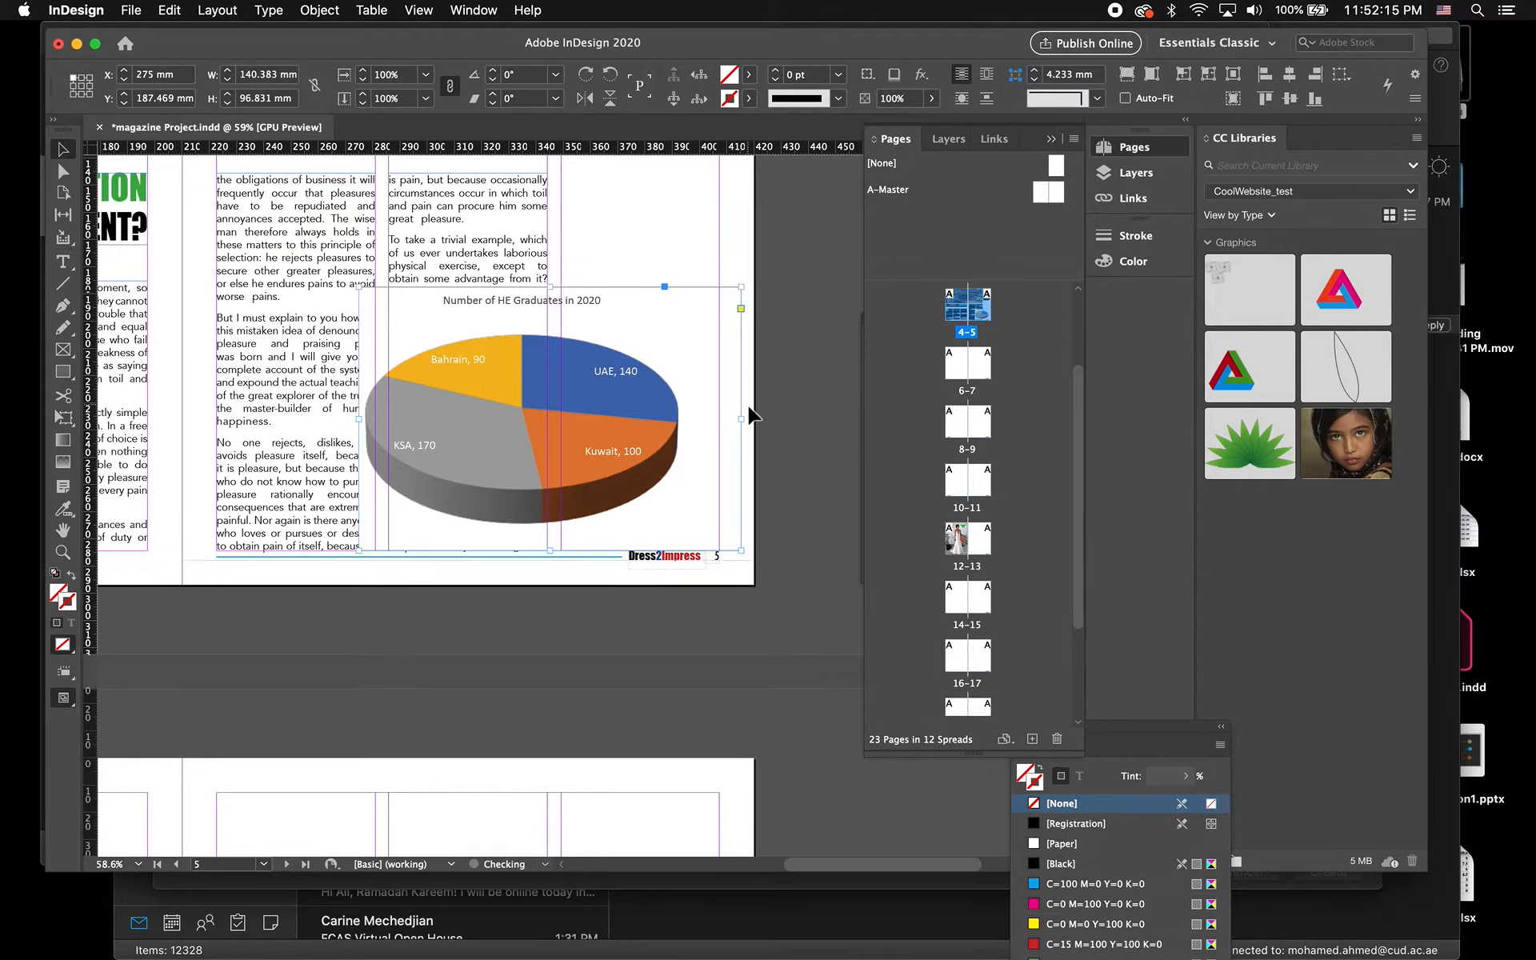
{"action": "left_click_drag", "start_coordinate": [740, 419], "coordinate": [718, 422]}
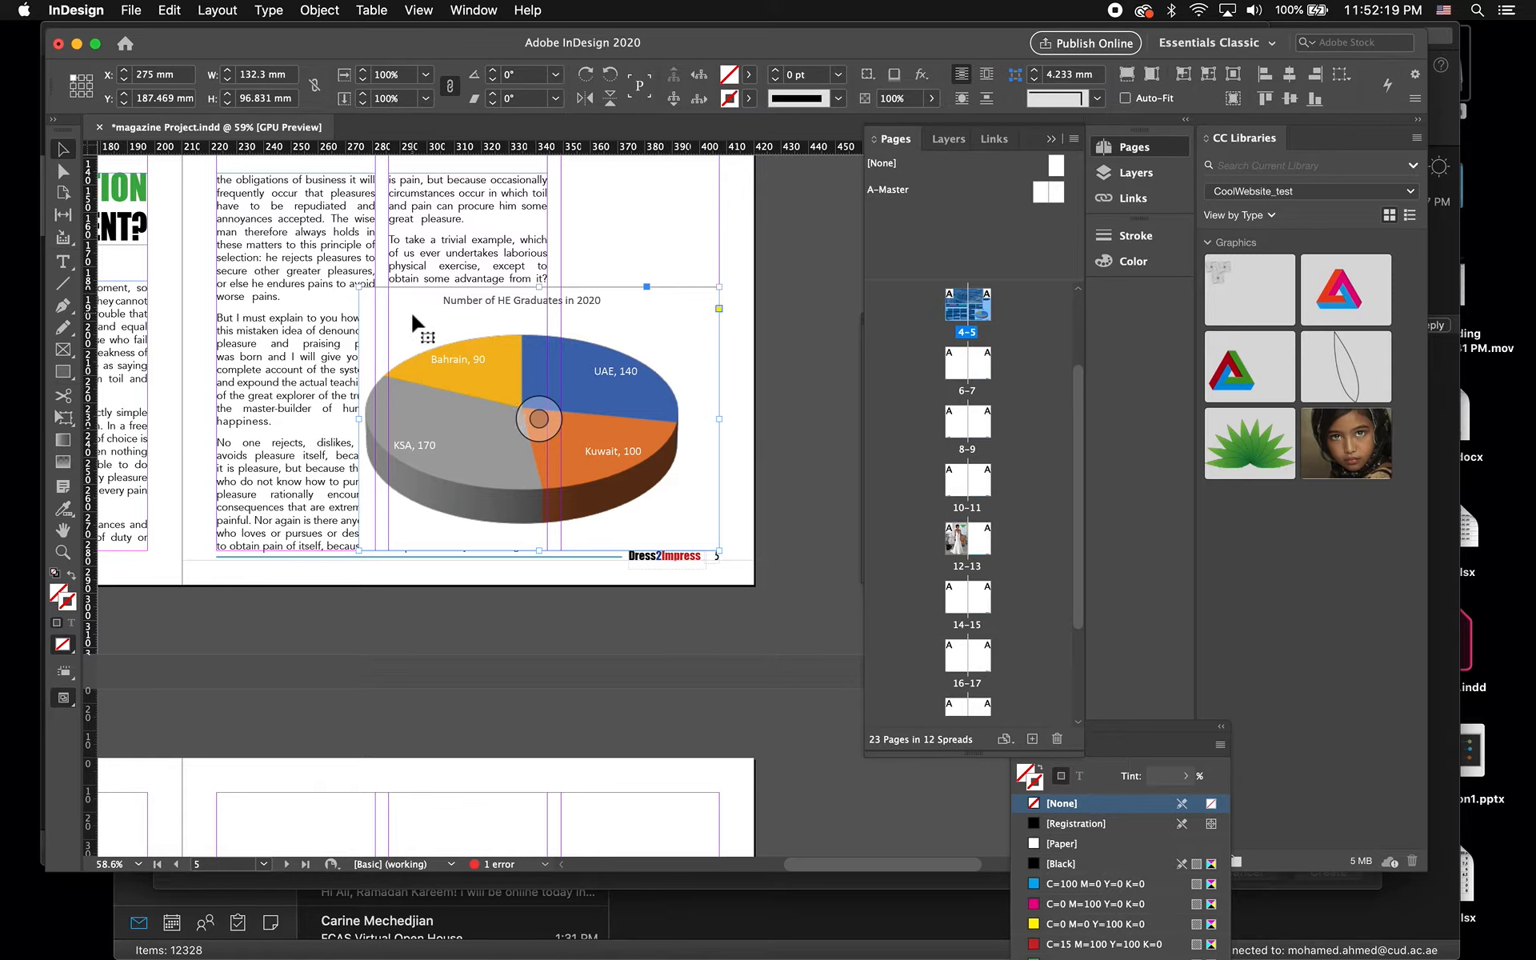
{"action": "left_click_drag", "start_coordinate": [413, 318], "coordinate": [437, 315]}
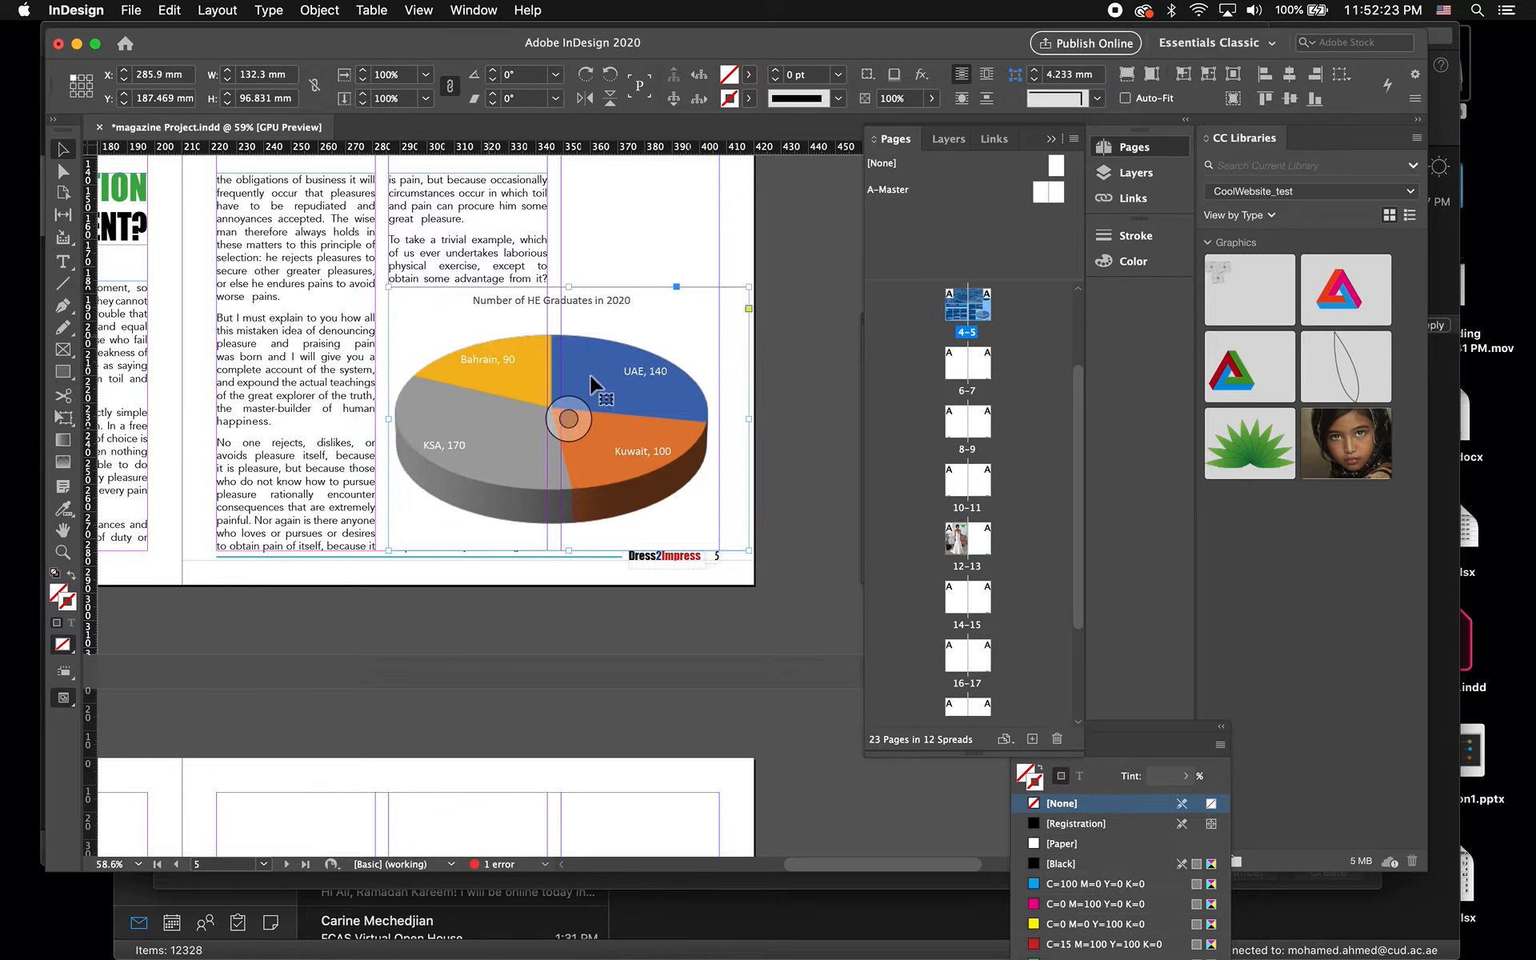
{"action": "left_click_drag", "start_coordinate": [749, 419], "coordinate": [724, 420]}
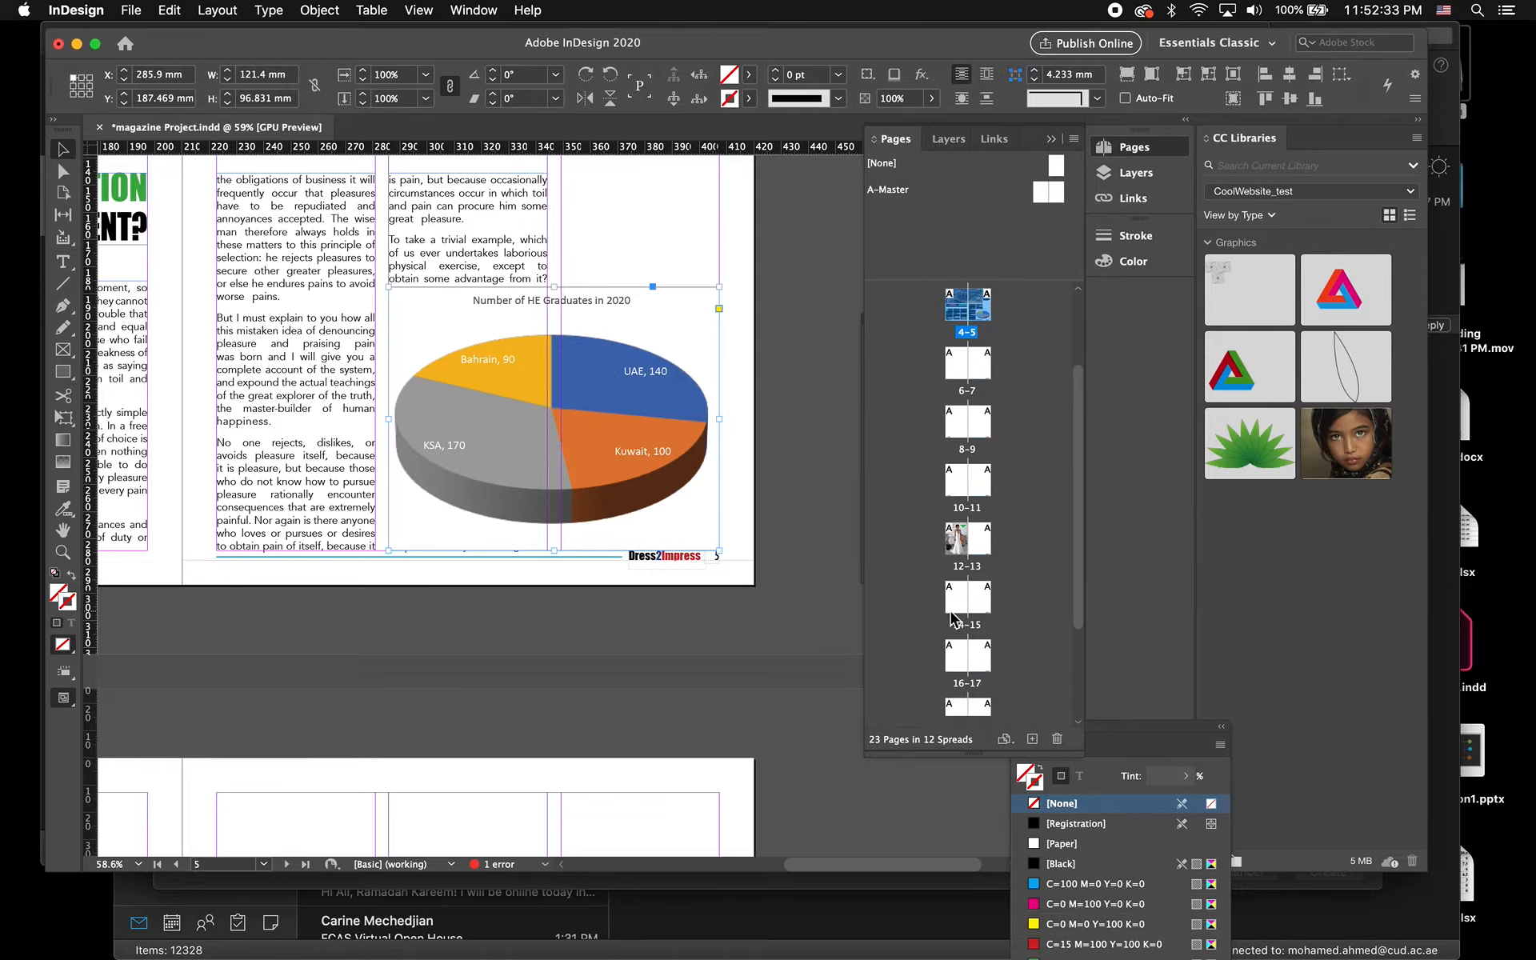
- Wrap the page text around the pie chart's bounding box with 0 mm offsets on both right and left sides
{"action": "left_click", "coordinate": [528, 10]}
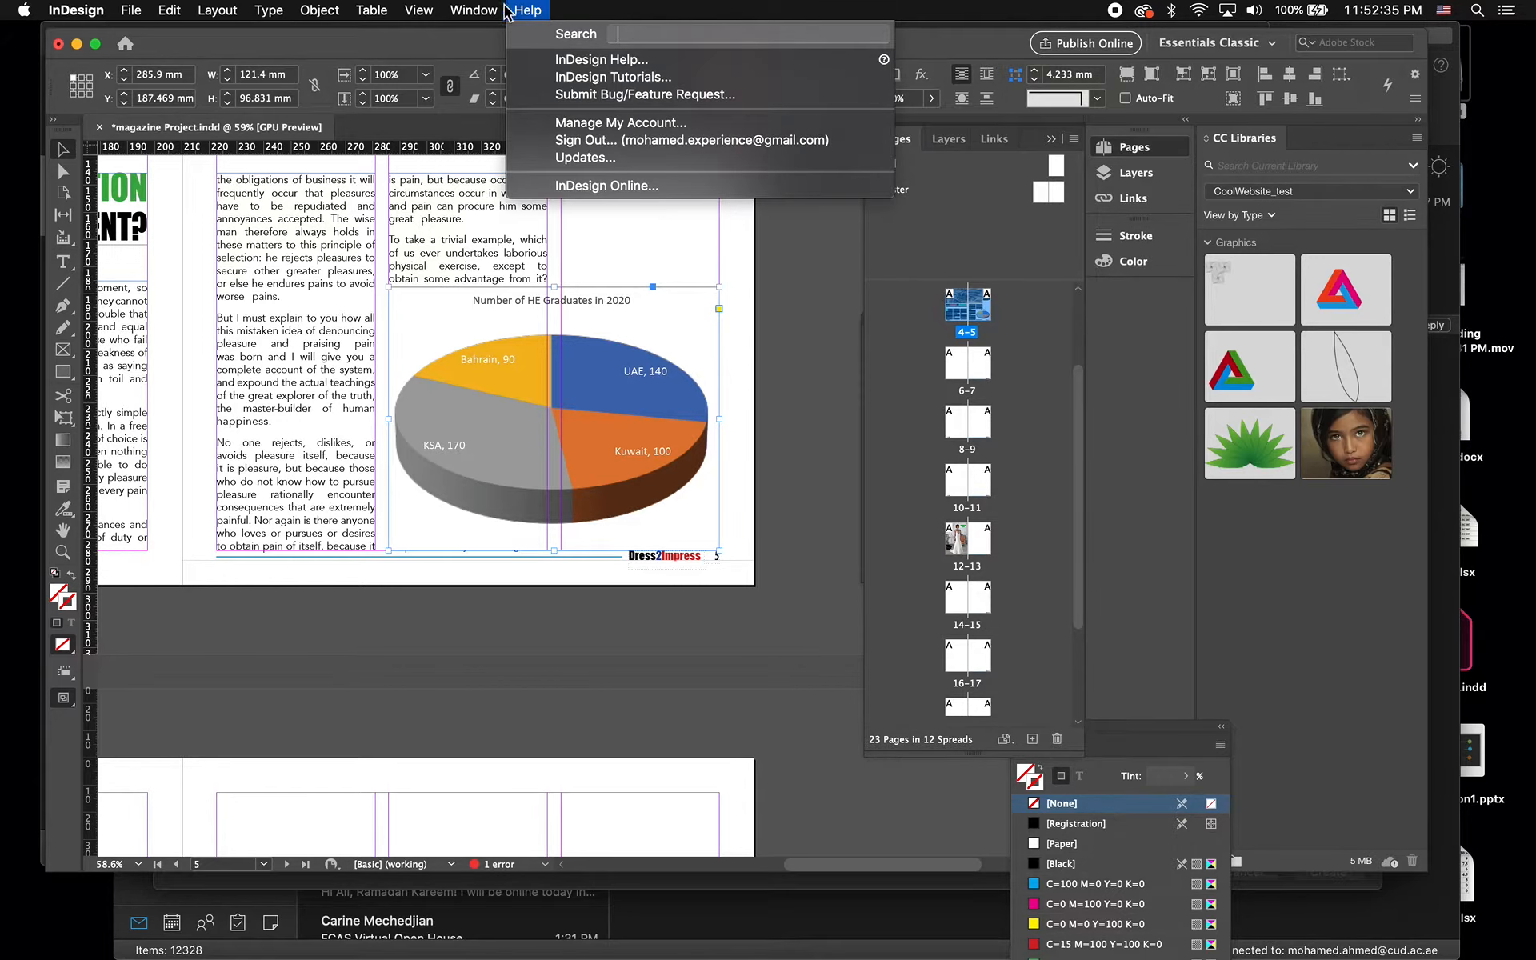
{"action": "mouse_move", "coordinate": [474, 10]}
{"action": "left_click", "coordinate": [594, 408]}
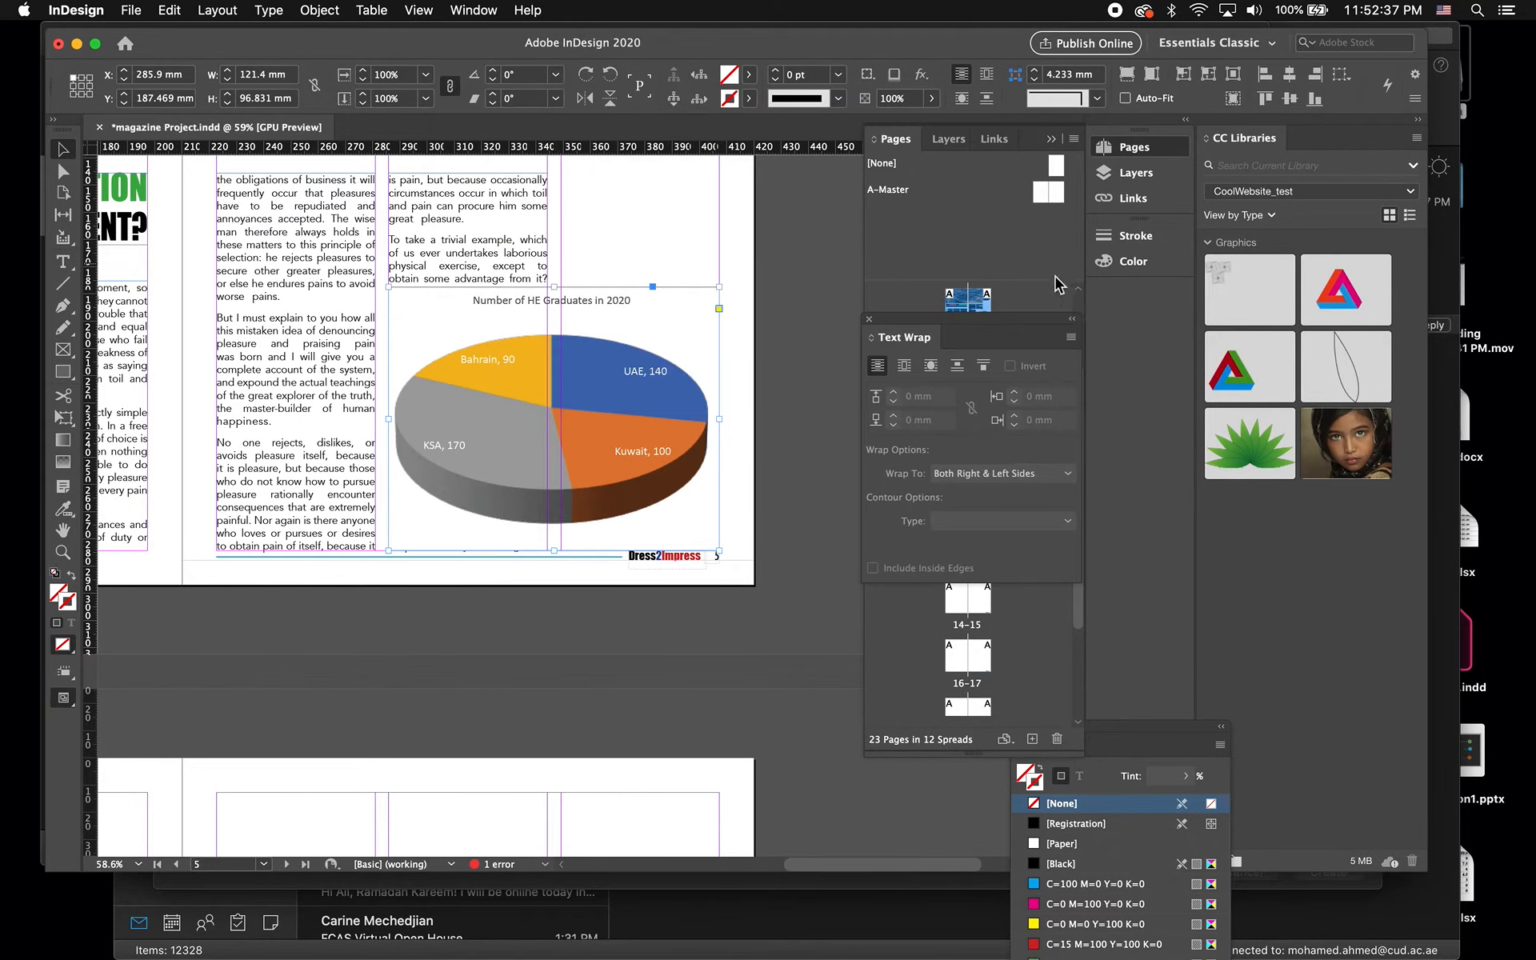
{"action": "left_click", "coordinate": [905, 366]}
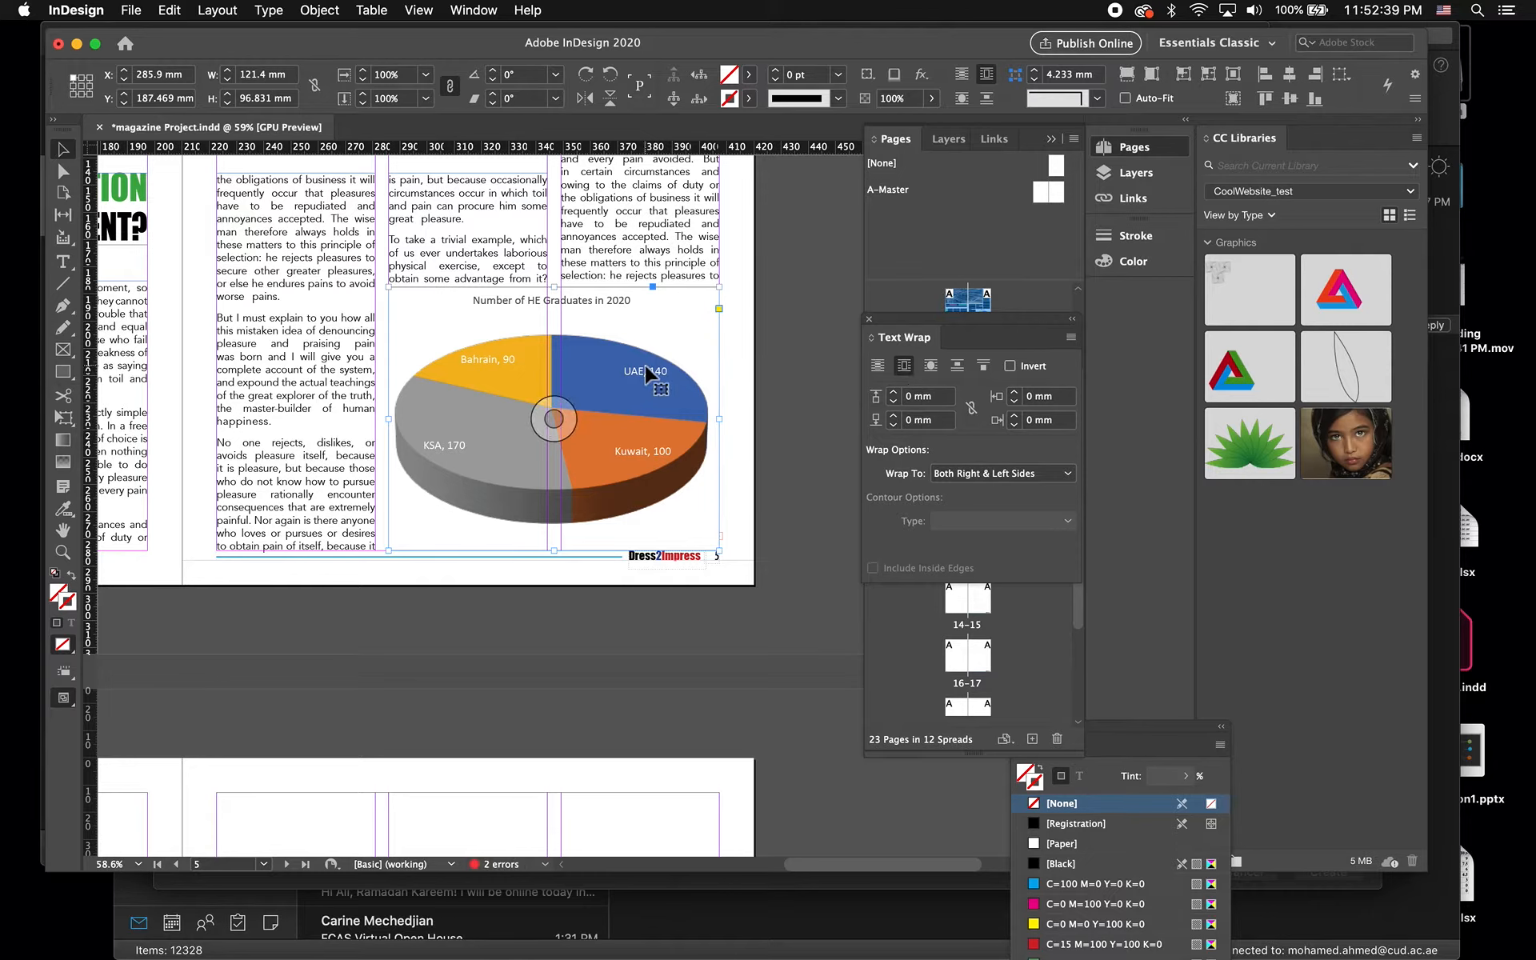
{"action": "left_click", "coordinate": [824, 432]}
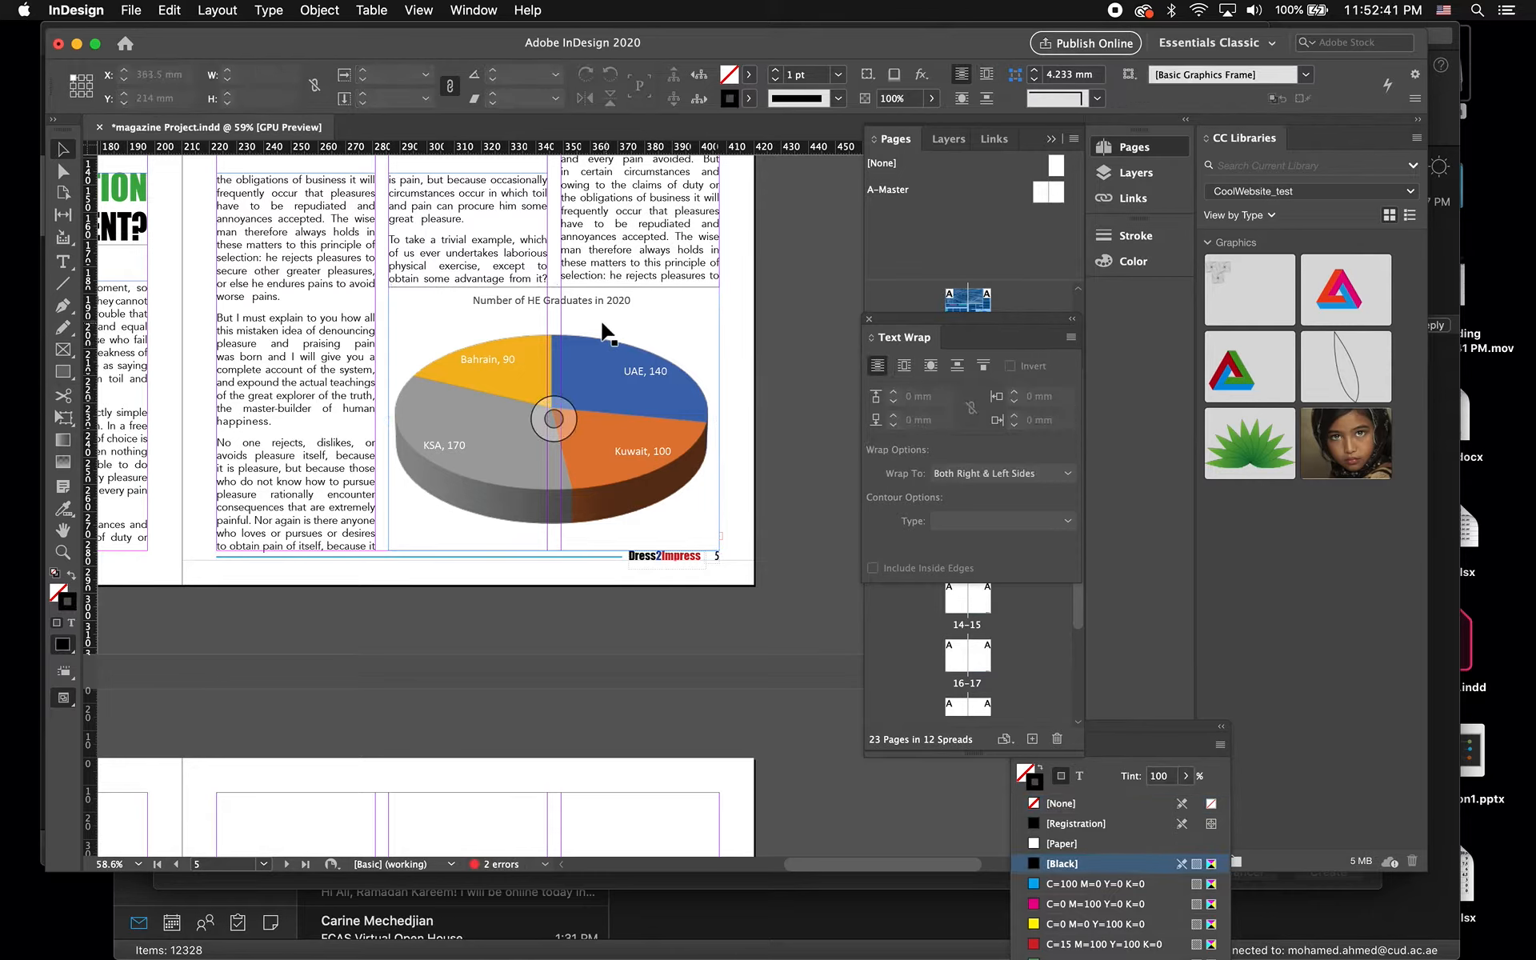
- Try cropping the title off the top of the pie chart by trimming its frame to 90.3 mm high
{"action": "left_click", "coordinate": [566, 296]}
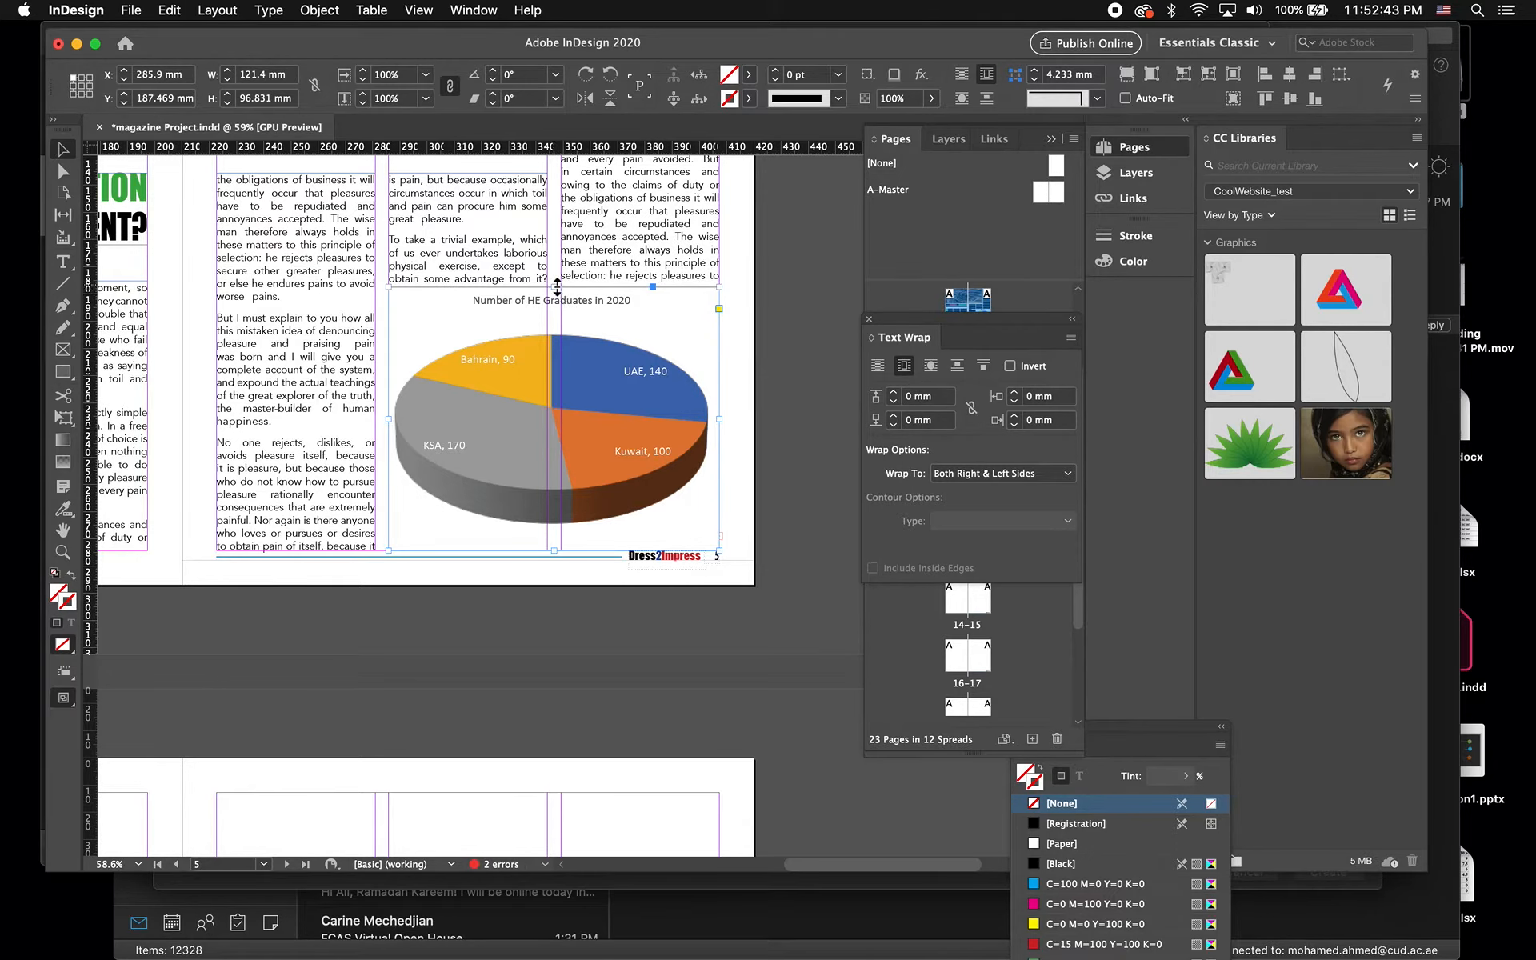
{"action": "left_click_drag", "start_coordinate": [557, 288], "coordinate": [557, 308]}
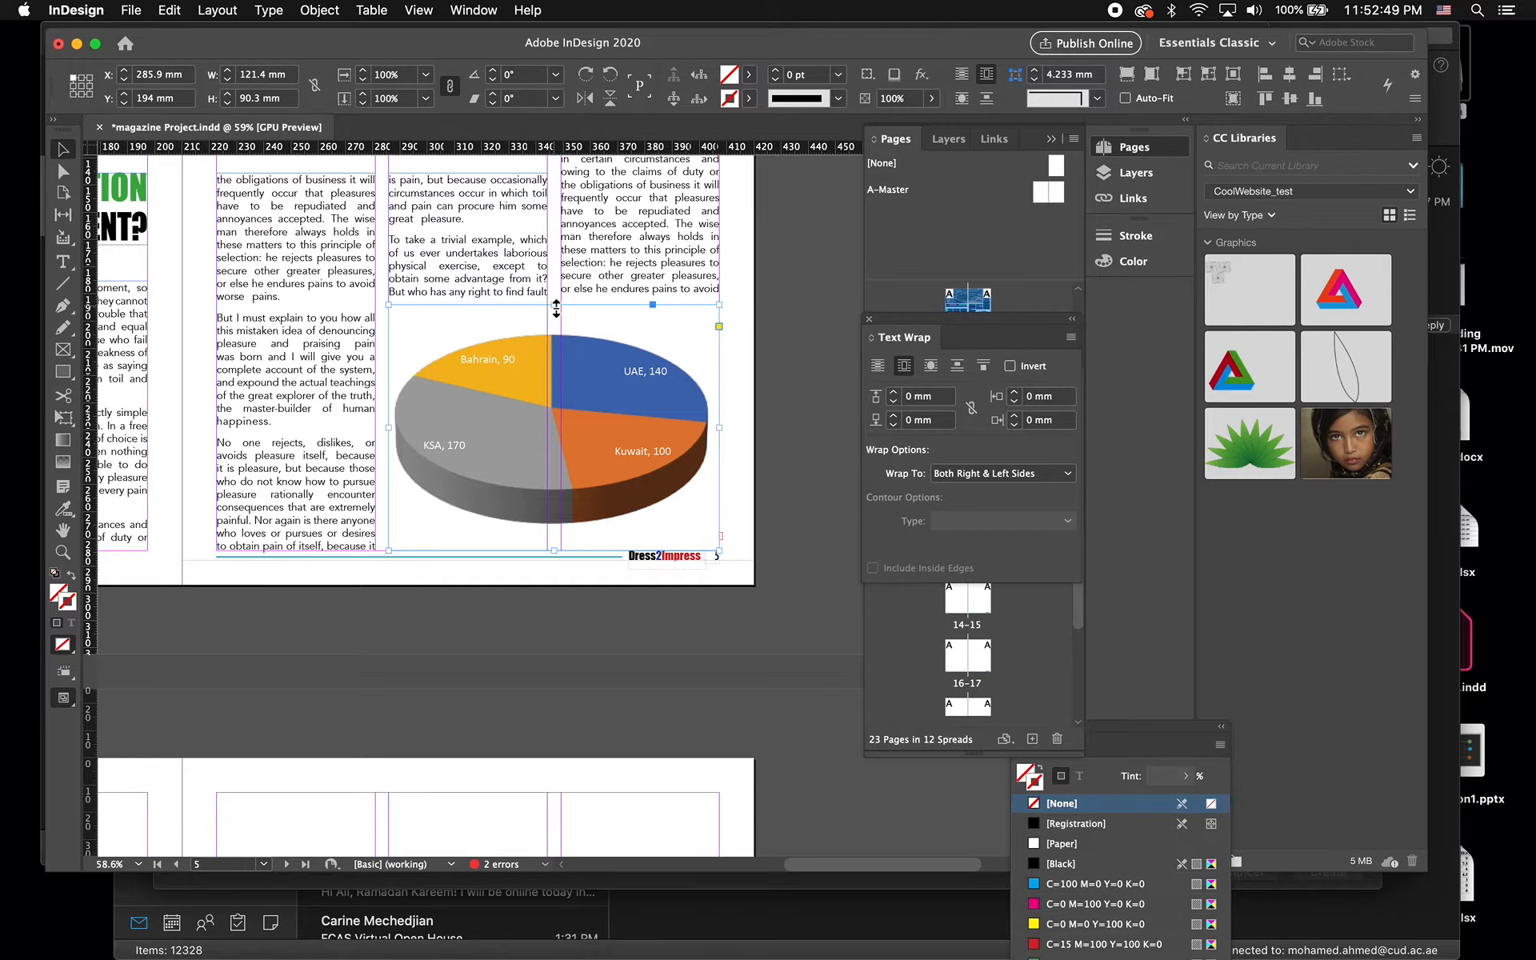
{"action": "key", "text": "super+z"}
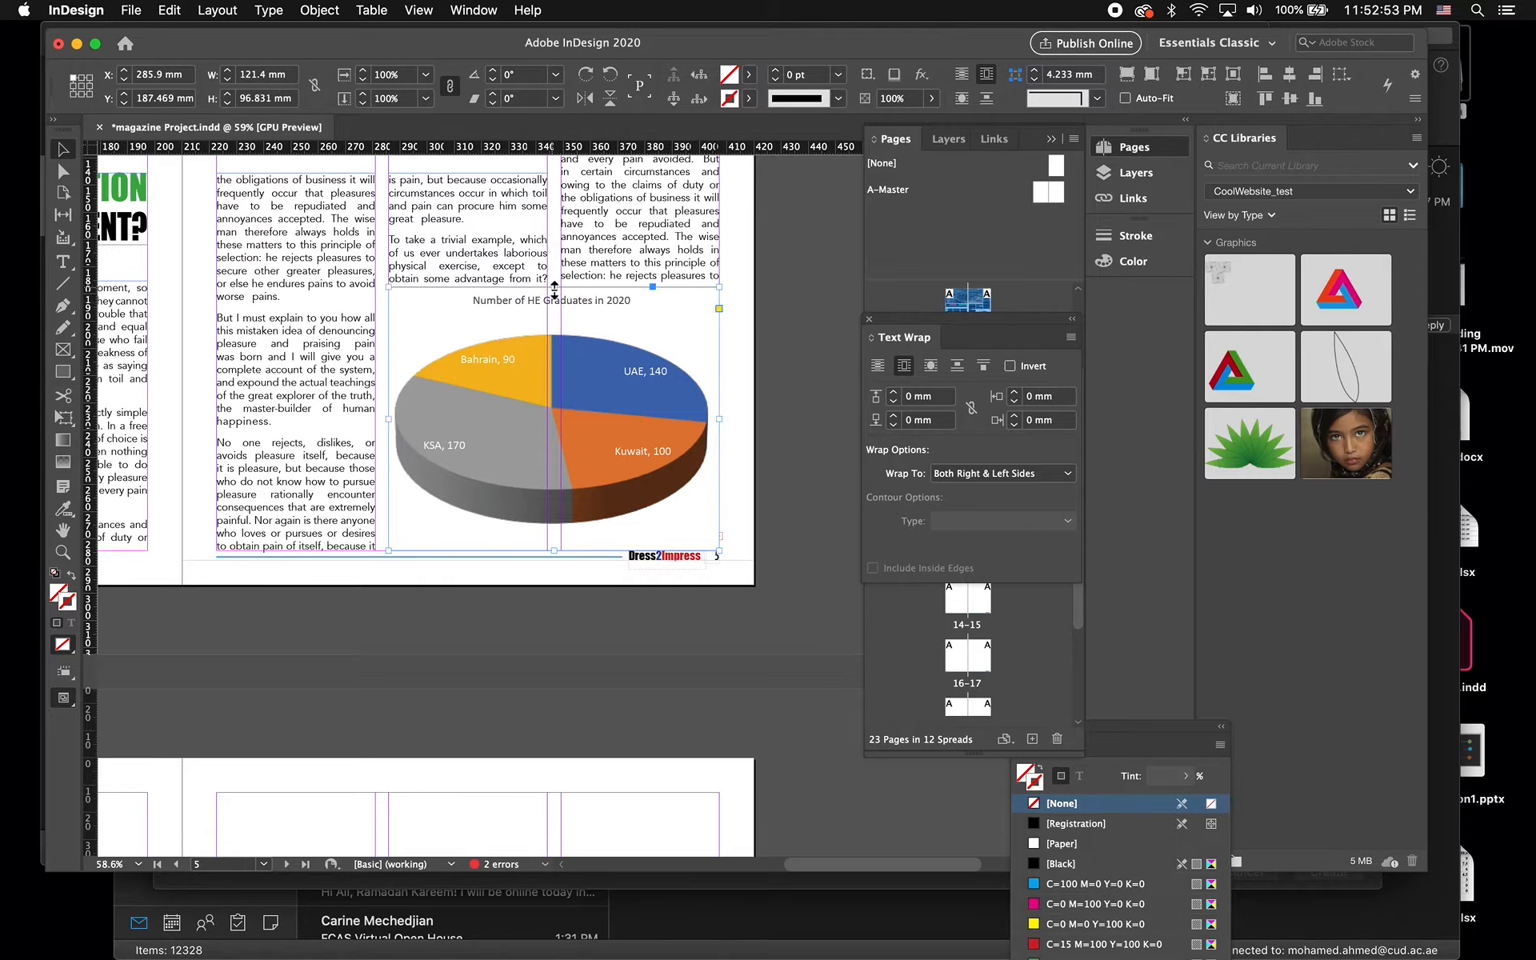
- Scale the pie chart down proportionally to about 101 × 81 mm, keeping it above the page footer
{"action": "left_click_drag", "start_coordinate": [554, 287], "coordinate": [551, 311]}
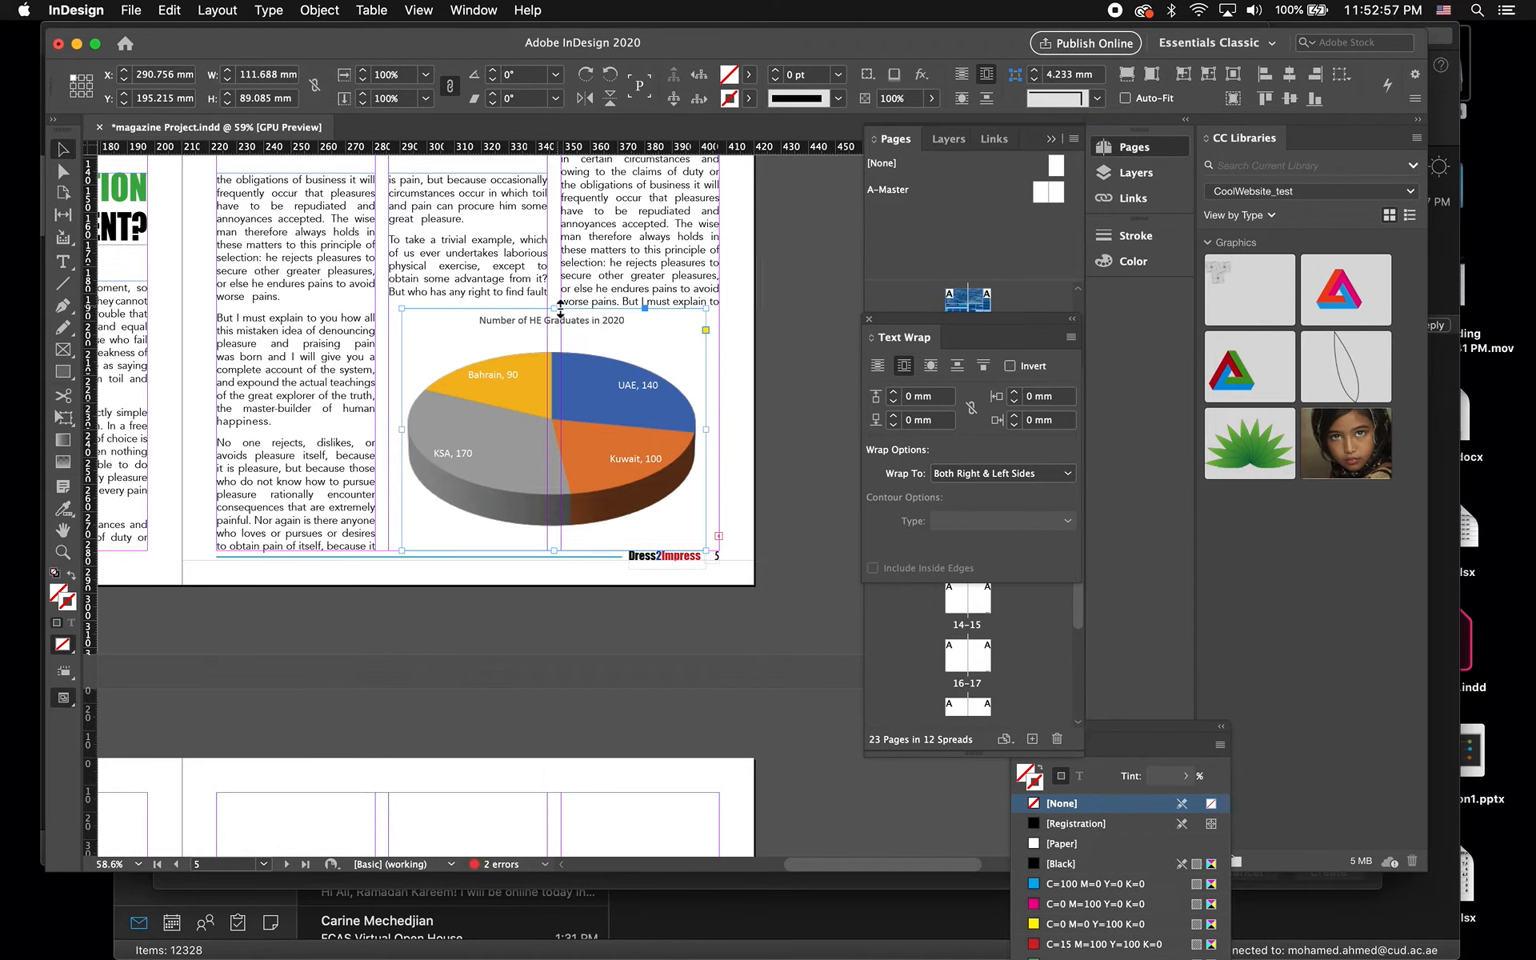
{"action": "left_click_drag", "start_coordinate": [556, 310], "coordinate": [555, 332]}
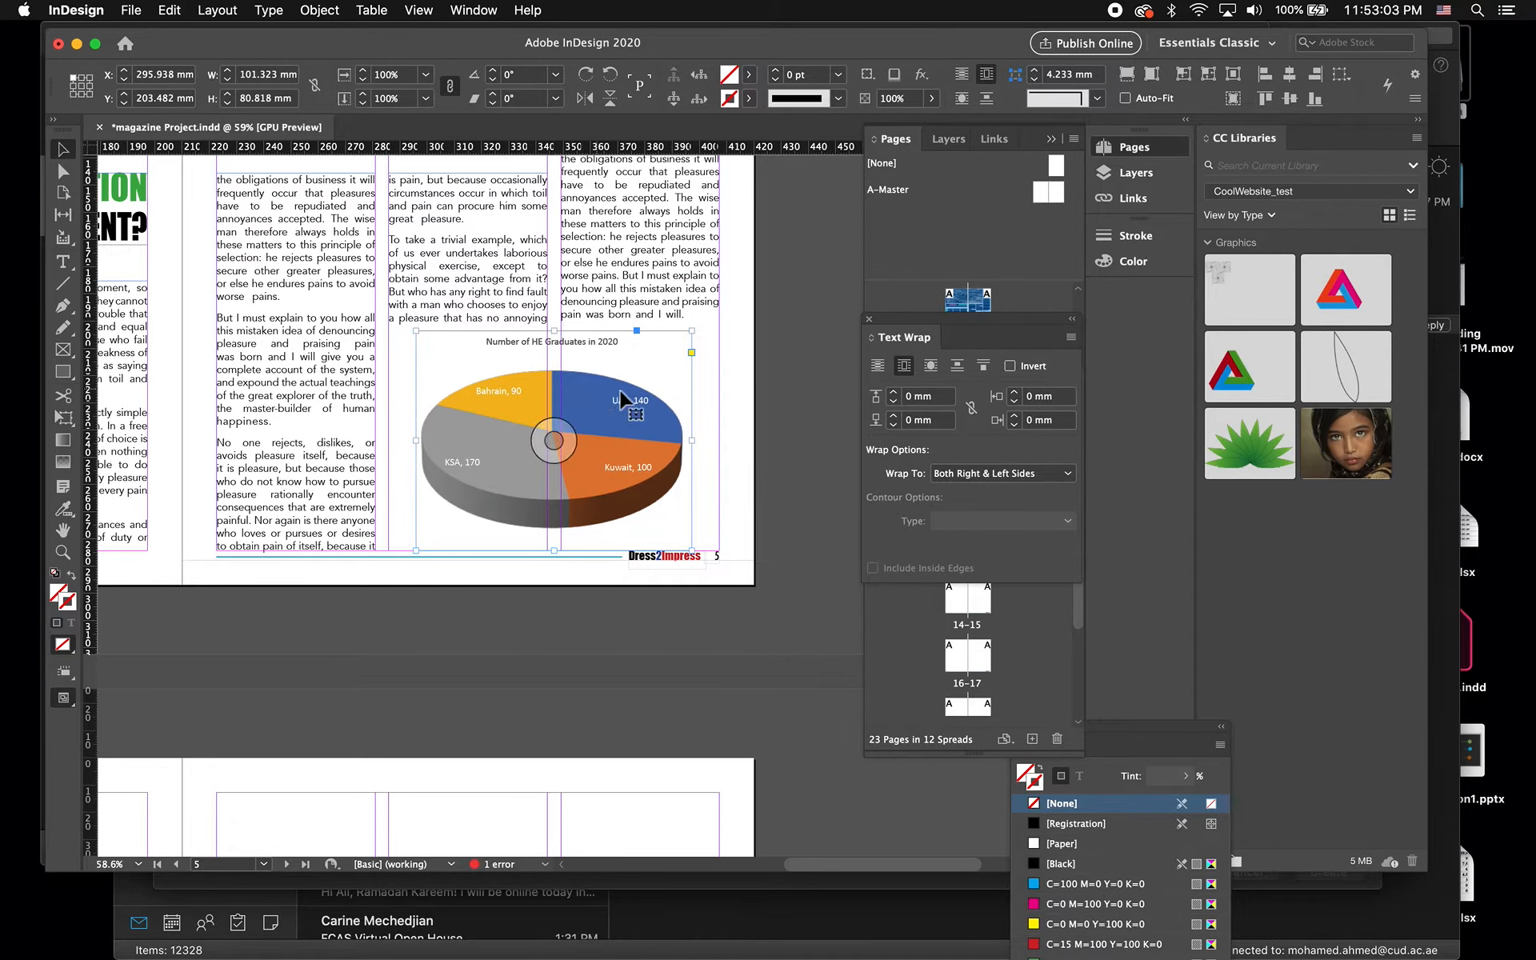
{"action": "left_click", "coordinate": [772, 377]}
- Switch the screen mode to Preview and examine how the pie chart sits in the whole page 4–5 spread
{"action": "left_click", "coordinate": [419, 10]}
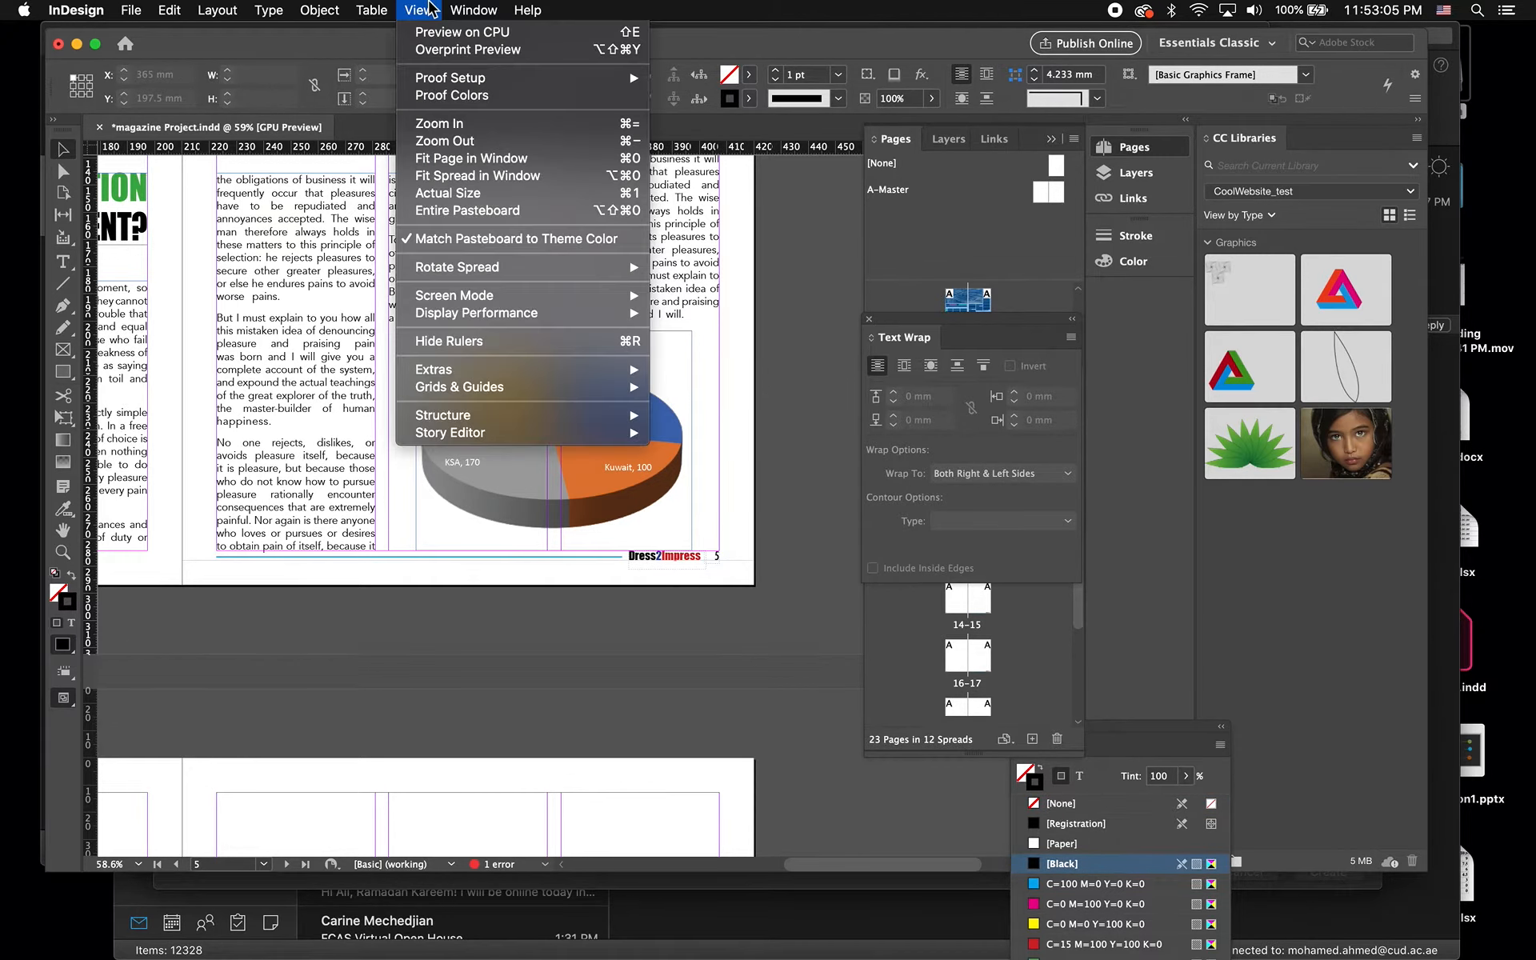
{"action": "mouse_move", "coordinate": [591, 295]}
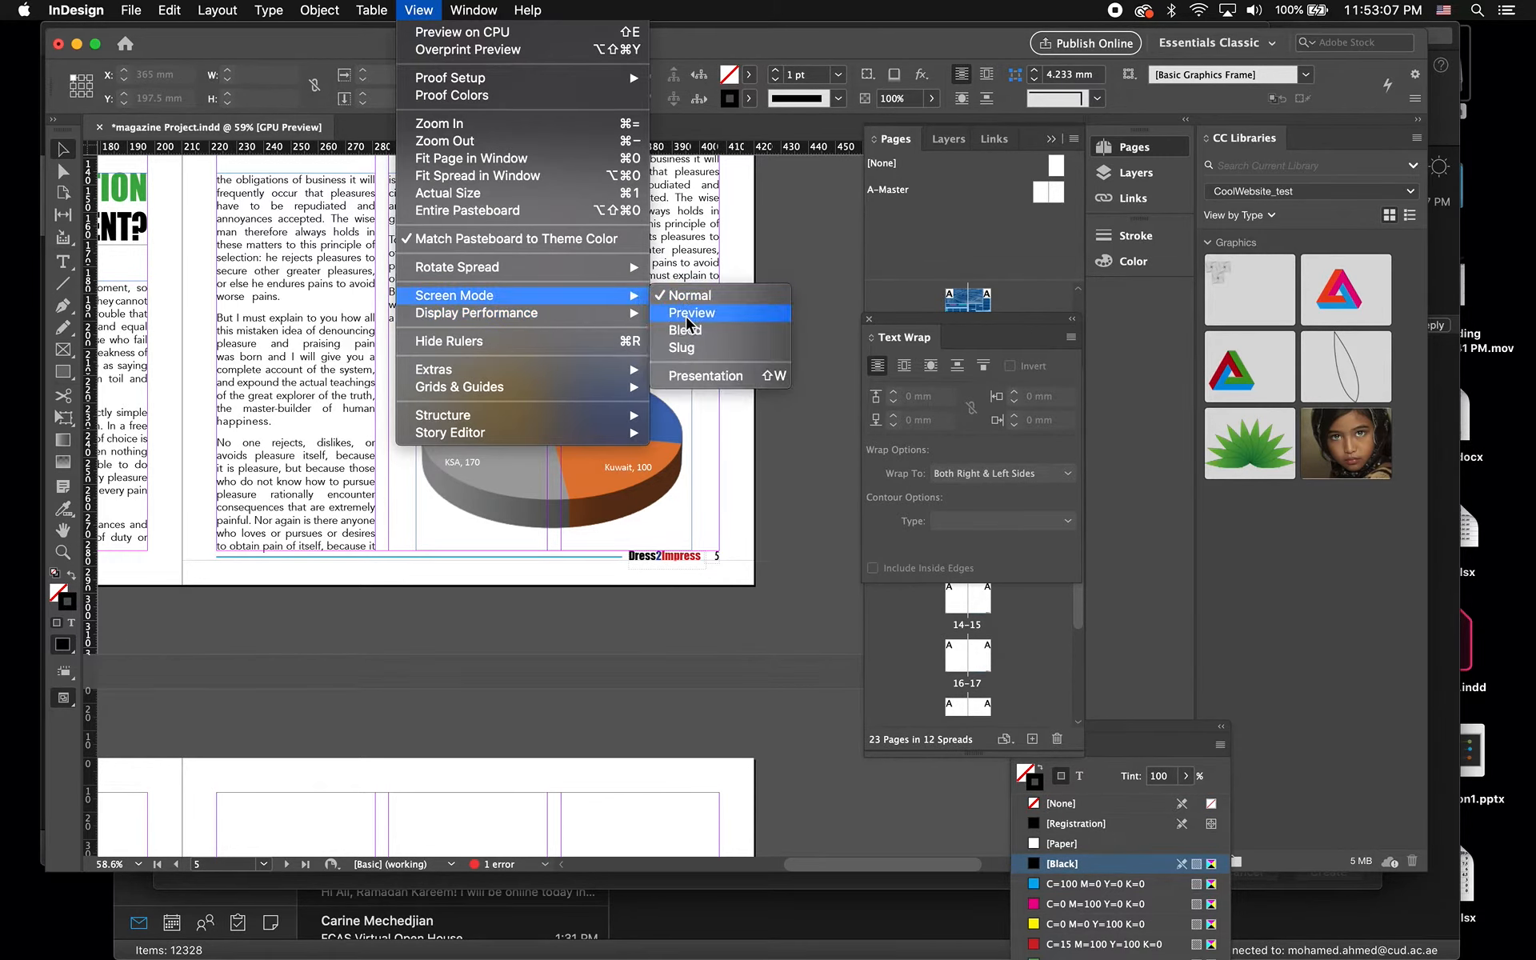
{"action": "left_click", "coordinate": [668, 313]}
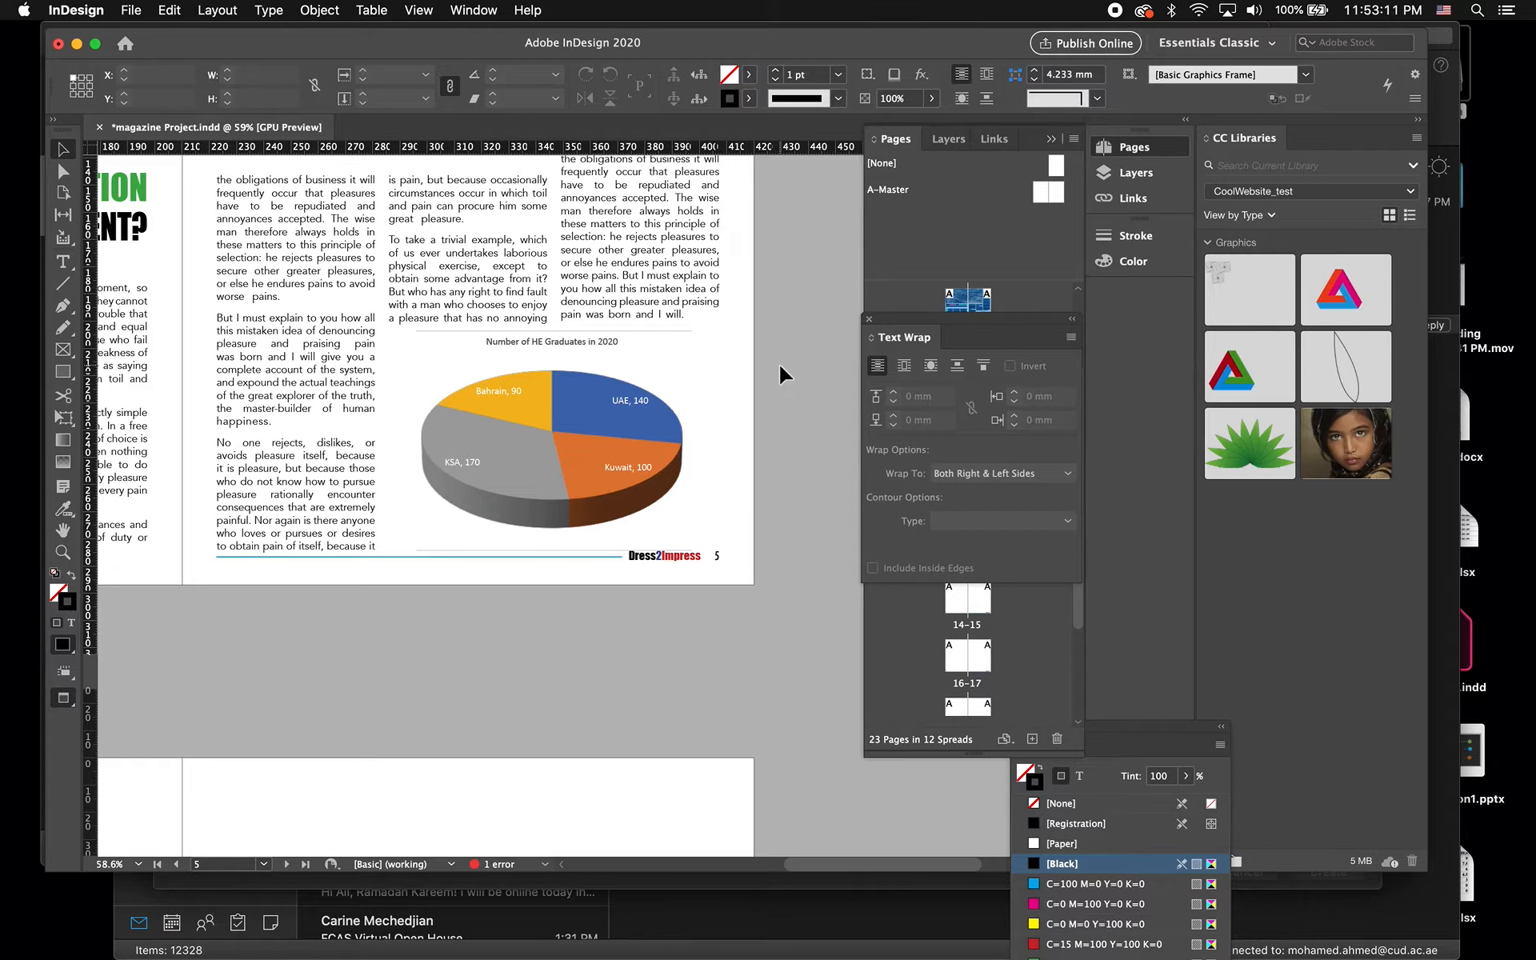
{"action": "left_click", "coordinate": [567, 428]}
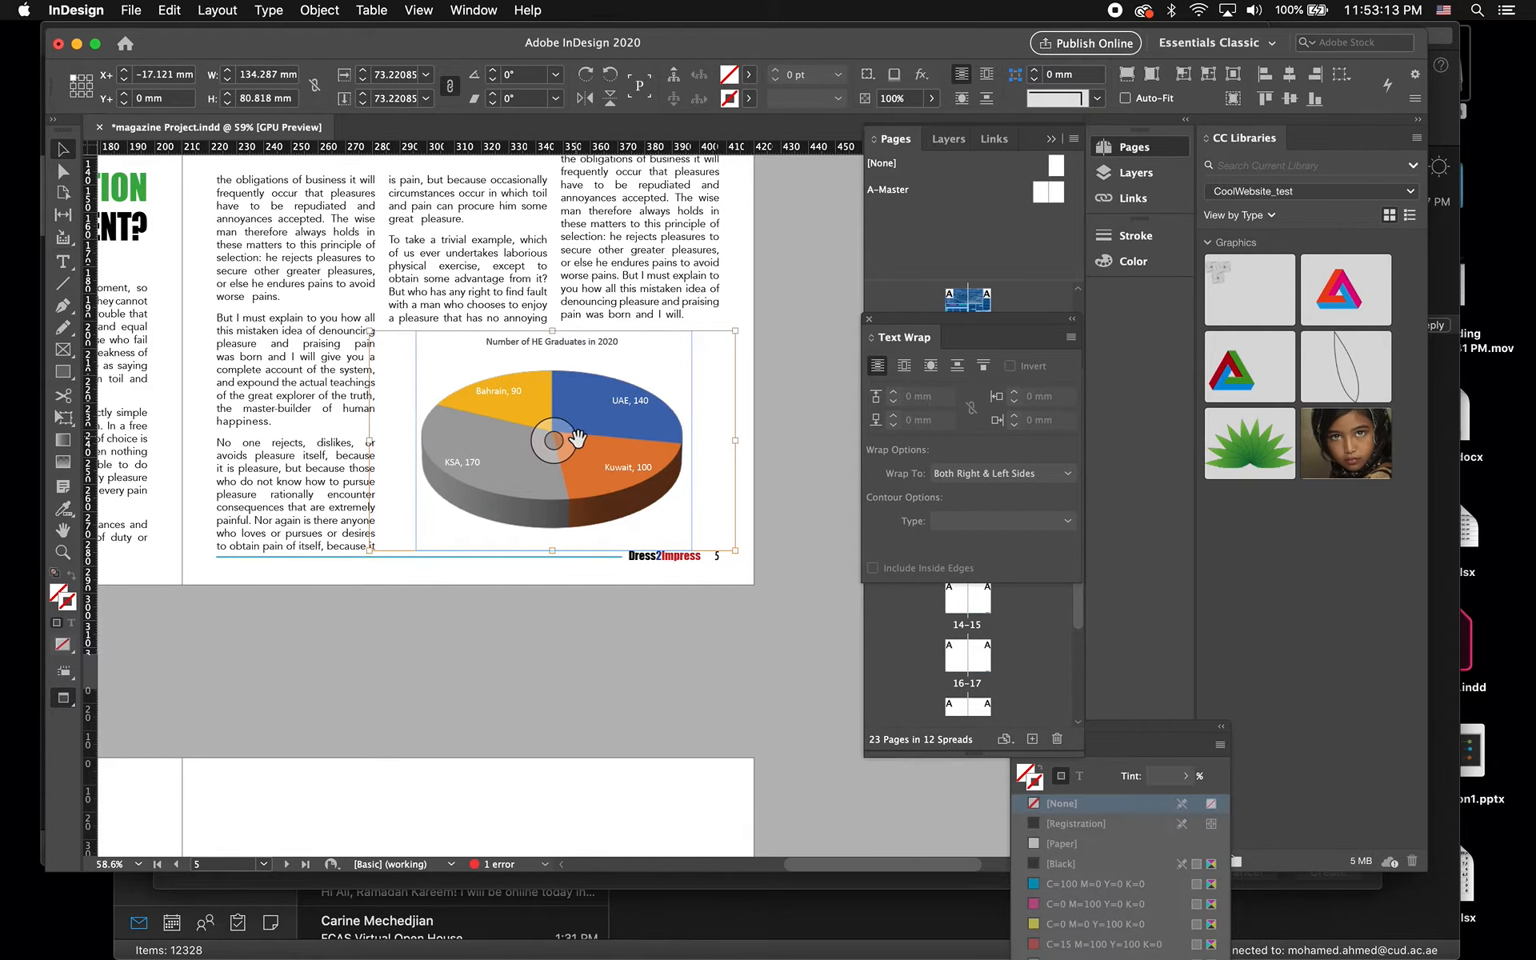
{"action": "left_click", "coordinate": [805, 415]}
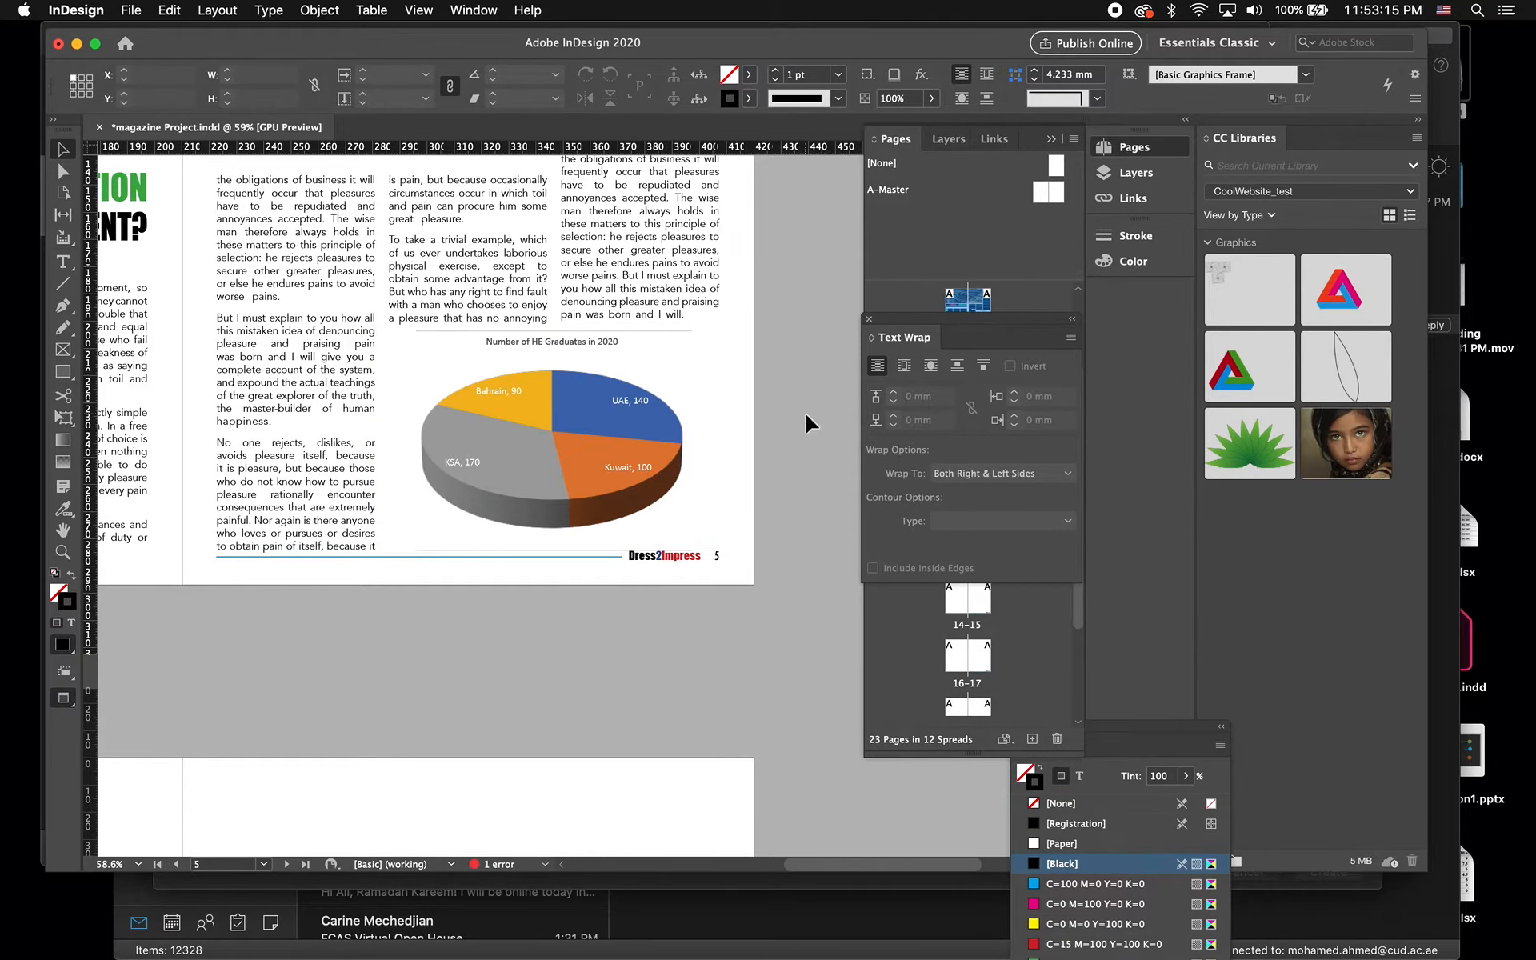
{"action": "scroll", "coordinate": [806, 414], "scroll_direction": "up", "scroll_amount": 5}
{"action": "scroll", "coordinate": [805, 415], "scroll_direction": "down", "scroll_amount": 5}
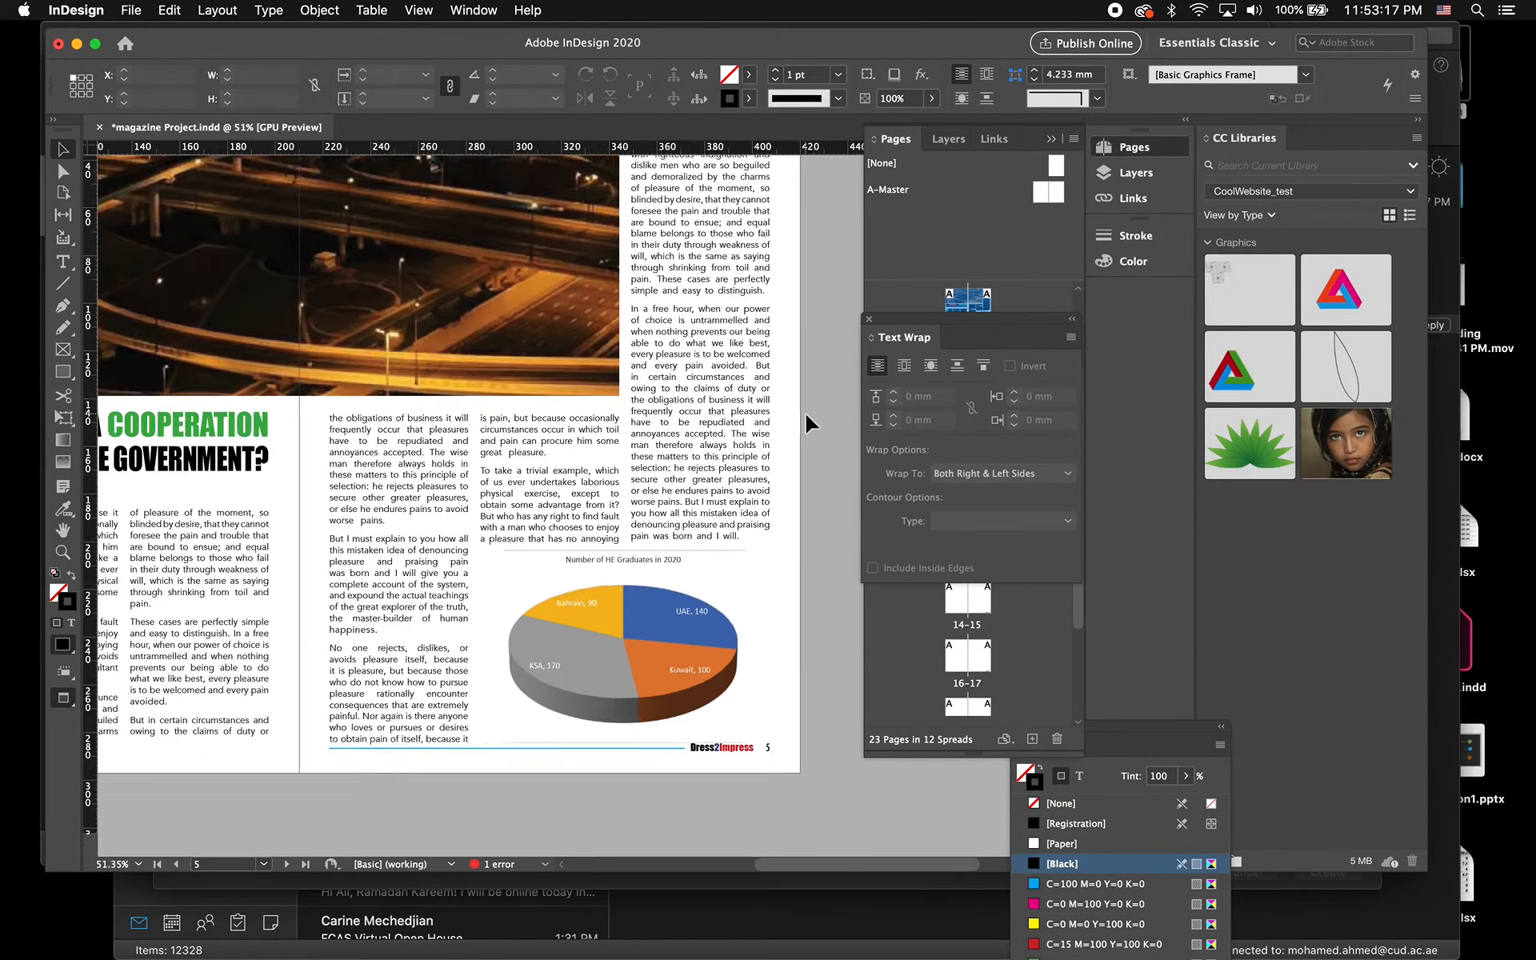
{"action": "scroll", "coordinate": [806, 414], "scroll_direction": "up", "scroll_amount": 2}
{"action": "scroll", "coordinate": [805, 414], "scroll_direction": "down", "scroll_amount": 1}
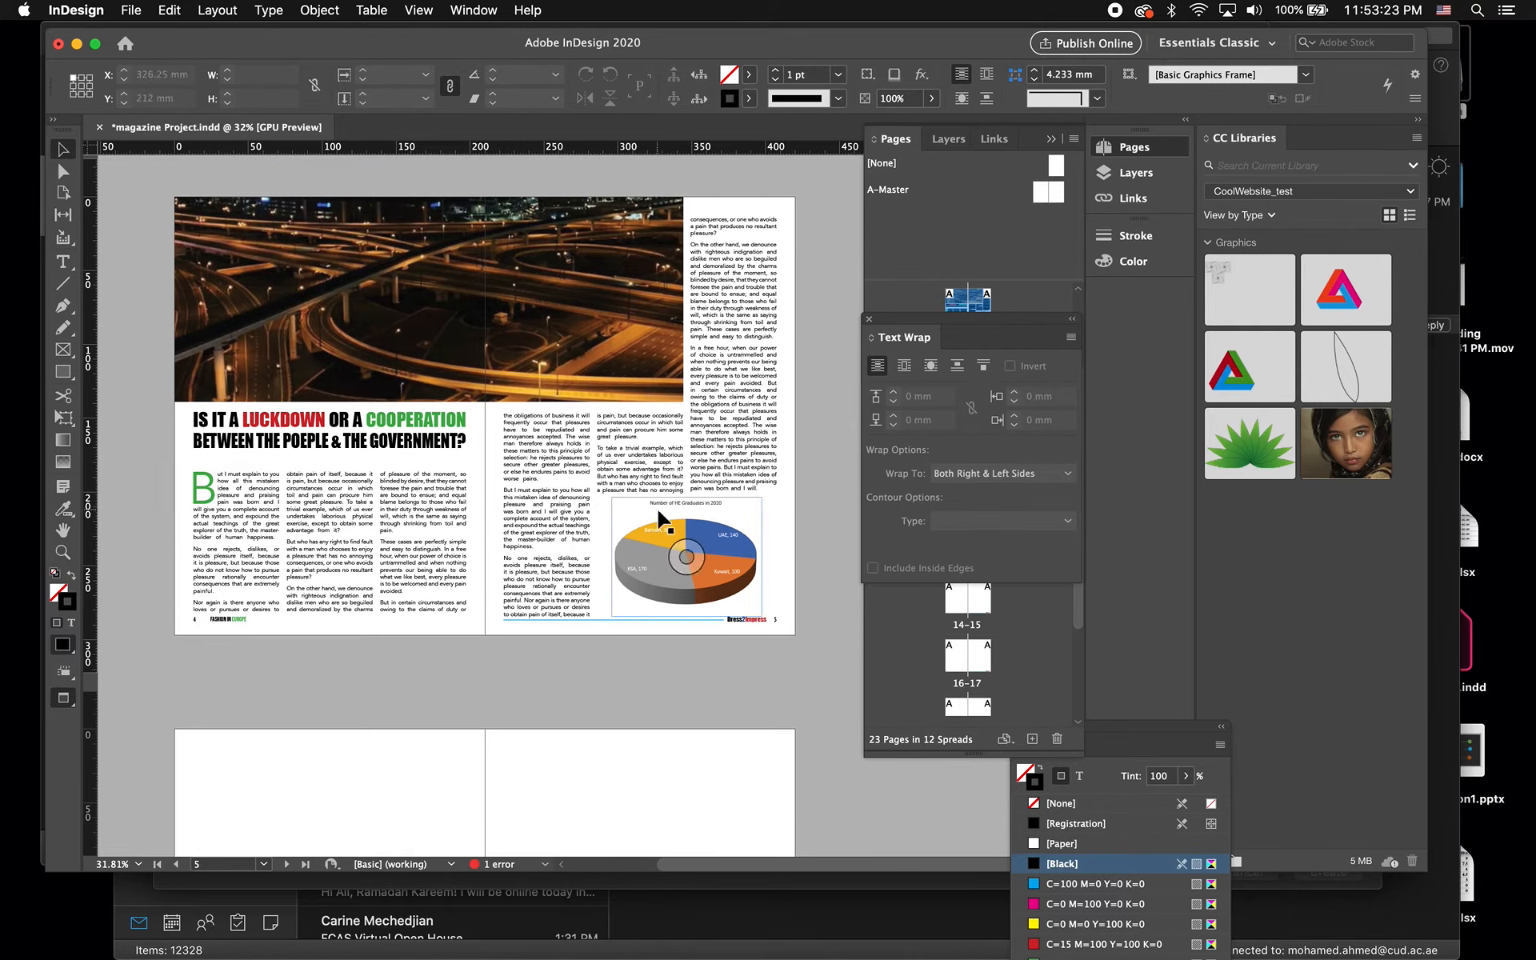
- Enlarge the pie chart slightly in proportion from its upper outer corner
{"action": "left_click", "coordinate": [760, 556]}
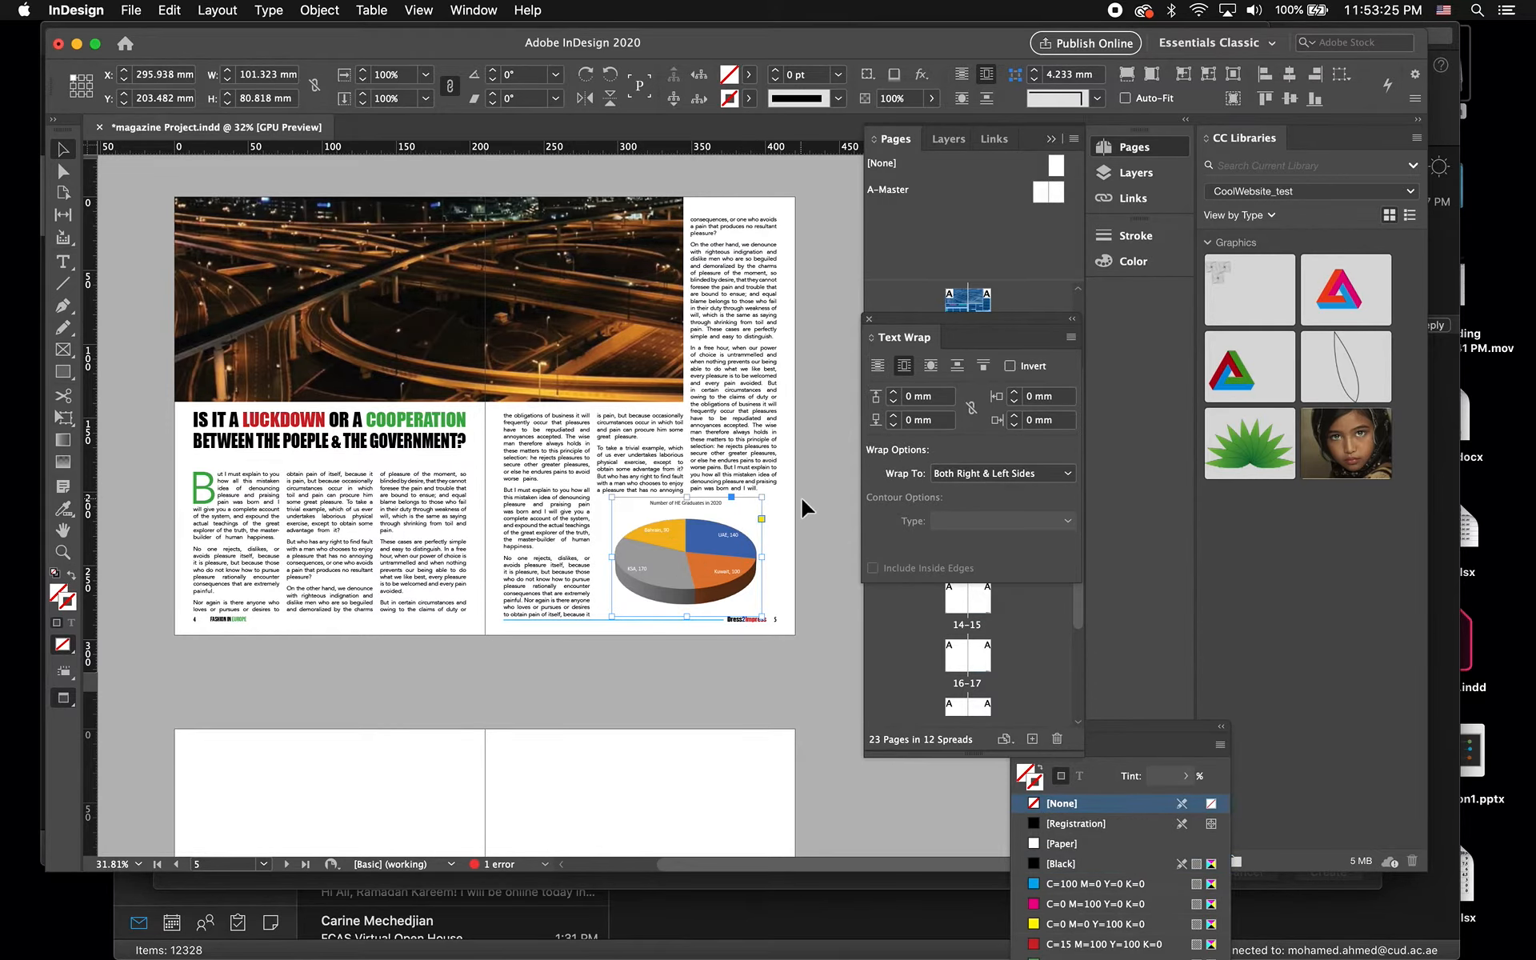
{"action": "scroll", "coordinate": [791, 510], "scroll_direction": "up", "scroll_amount": 5}
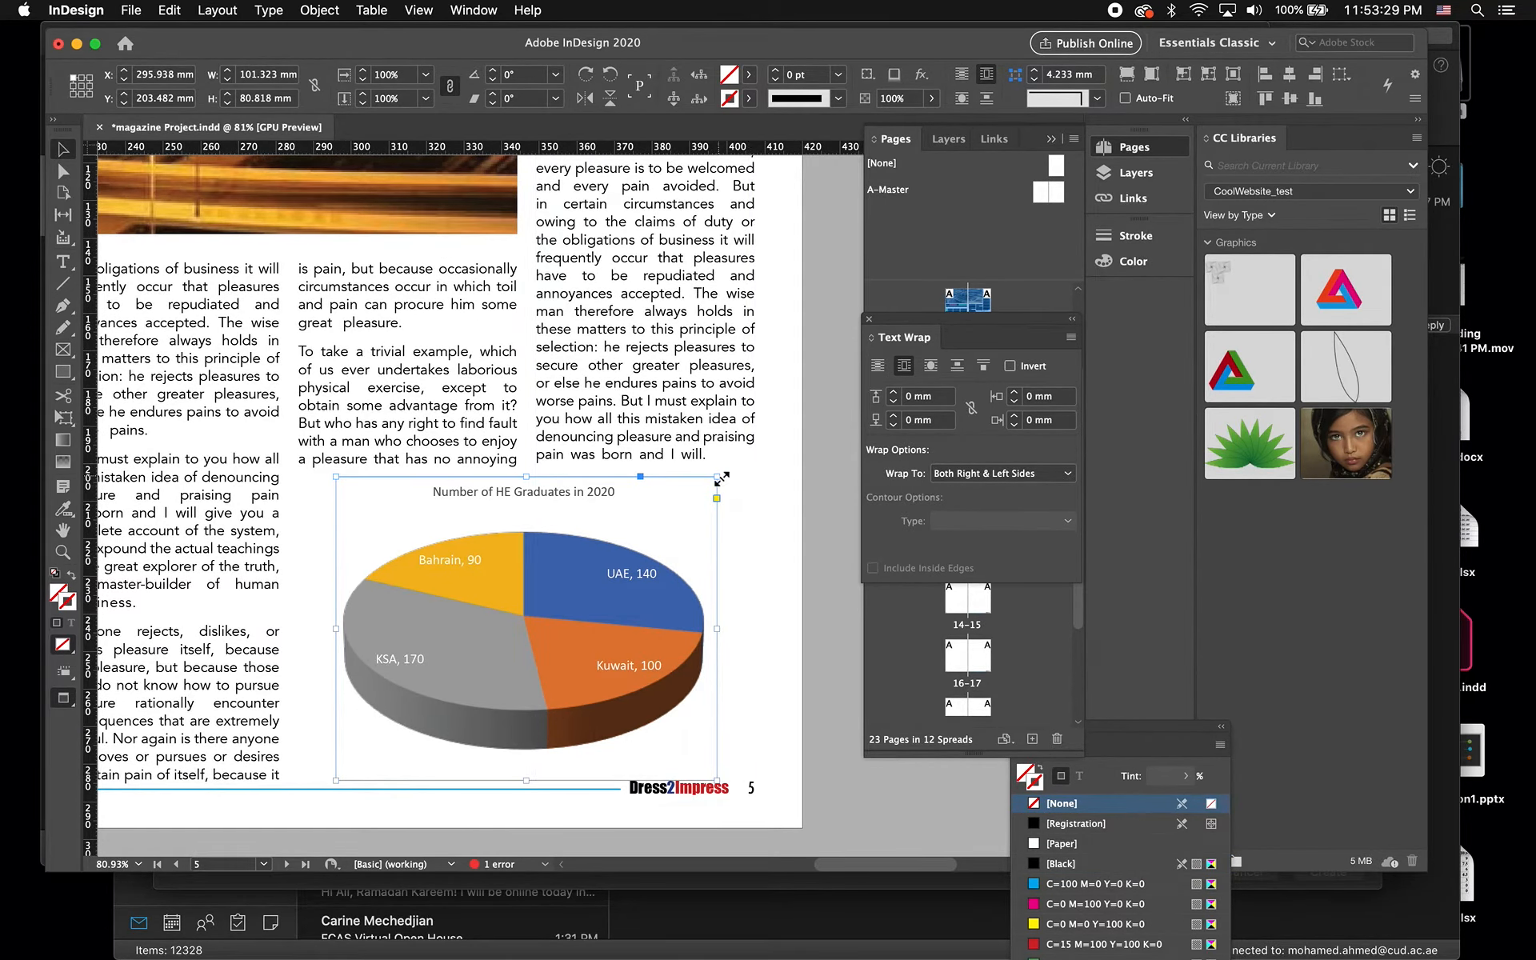
{"action": "mouse_move", "coordinate": [721, 478]}
{"action": "left_mouse_down"}
{"action": "mouse_move", "coordinate": [755, 472]}
{"action": "mouse_move", "coordinate": [717, 472]}
{"action": "left_mouse_up"}
{"action": "left_click", "coordinate": [828, 475]}
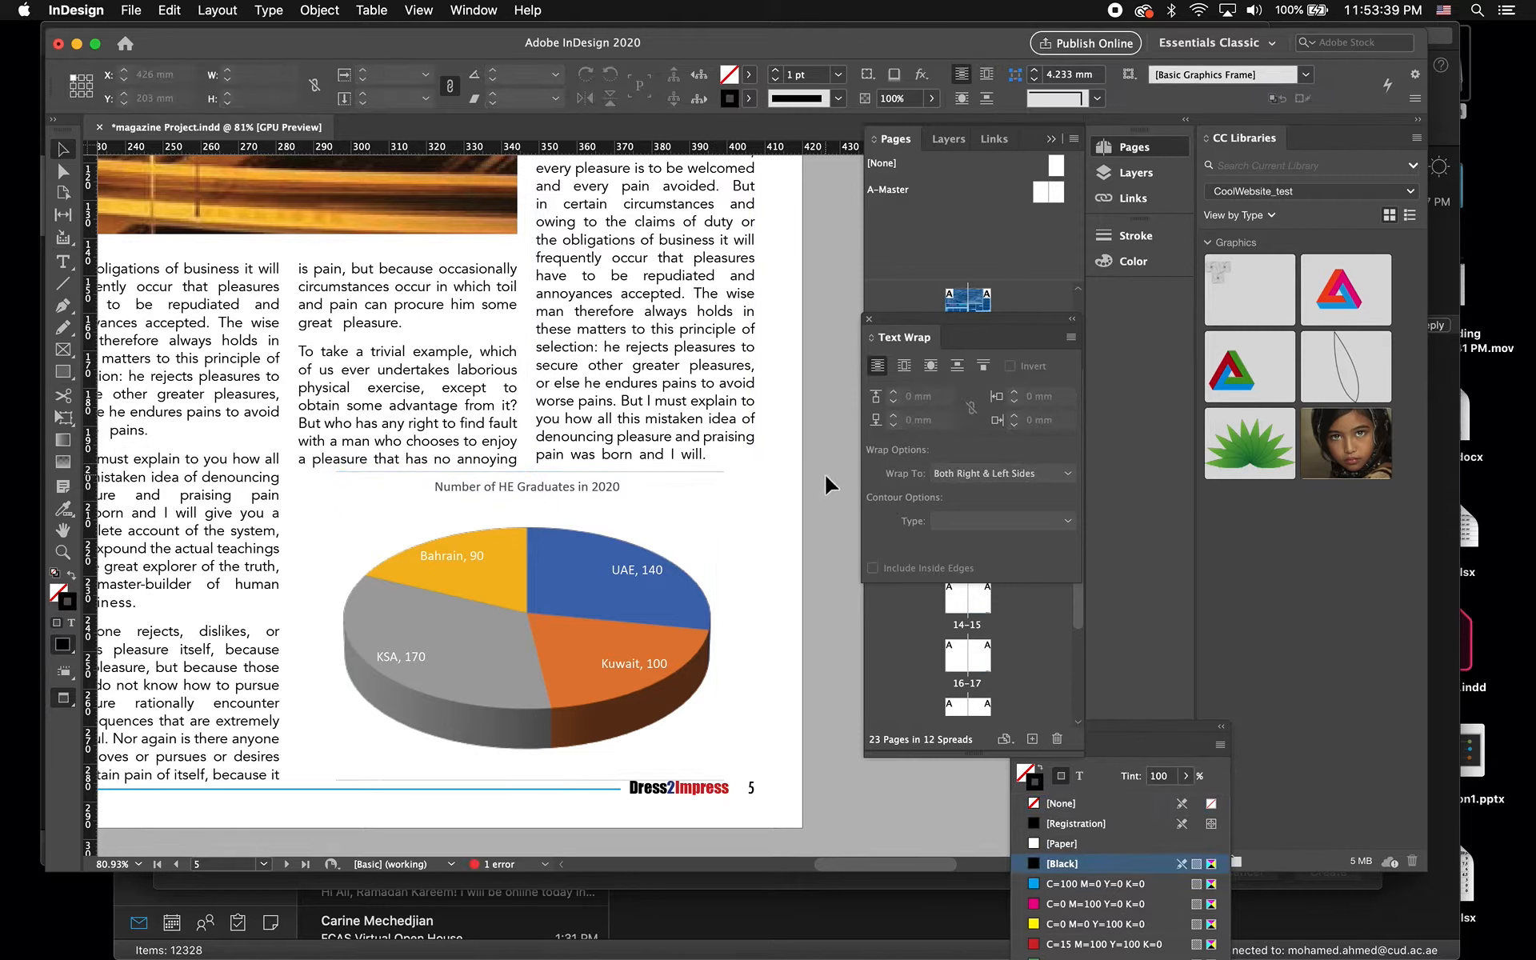
- Switch to Excel, review the chart types available for insertion without choosing one, and collapse the 3-D Rotation settings
{"action": "key", "text": "super+Tab"}
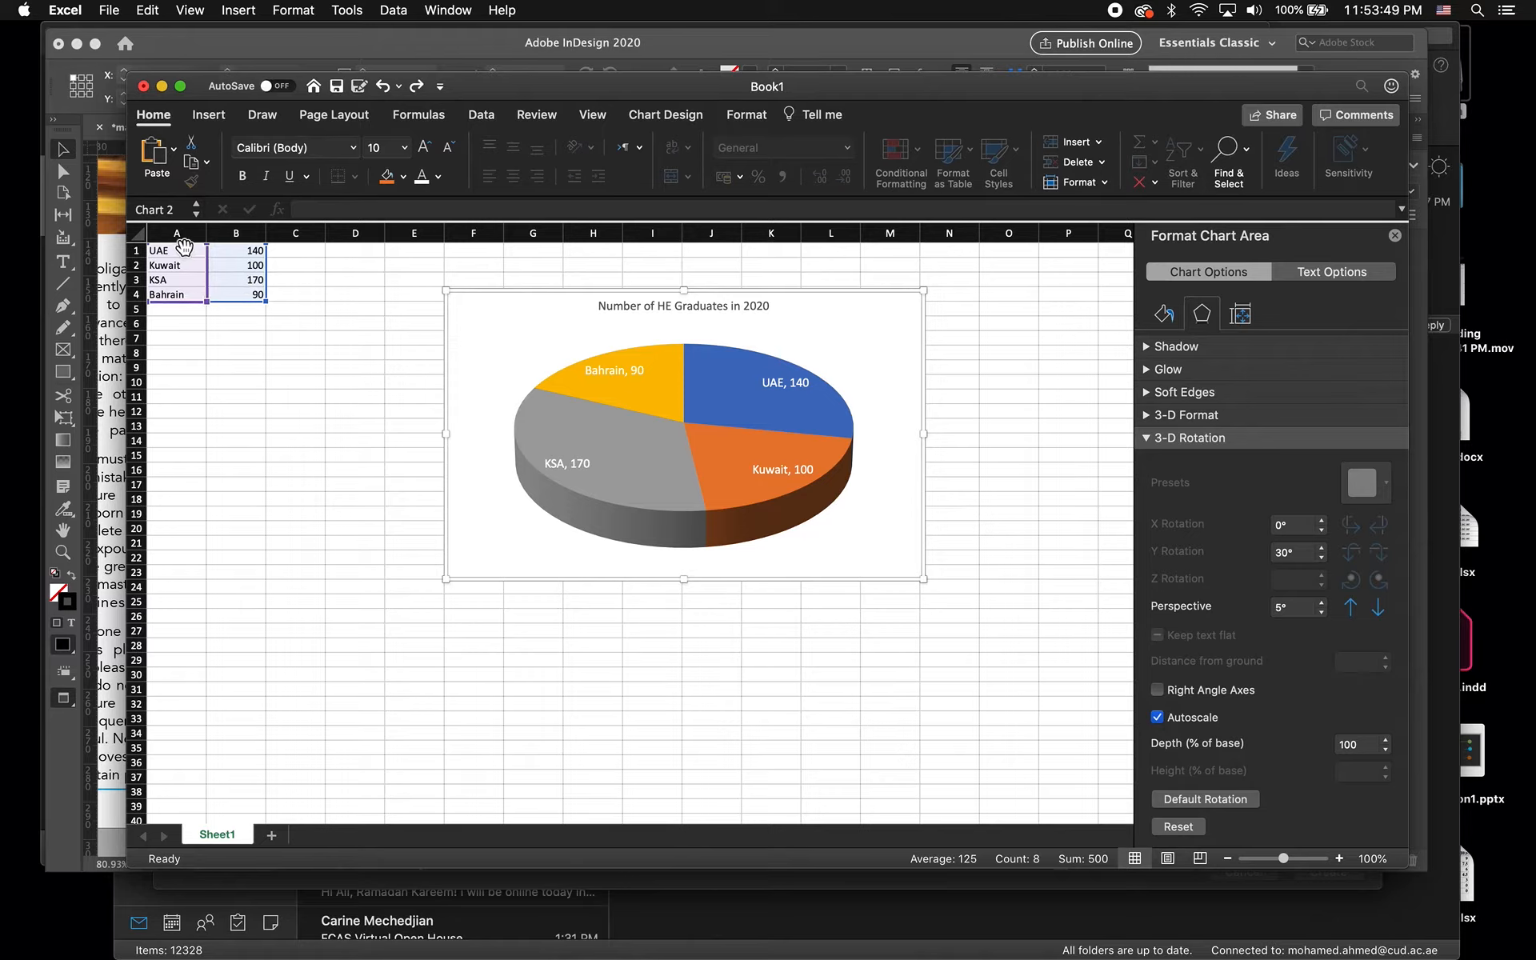
{"action": "left_click", "coordinate": [238, 9]}
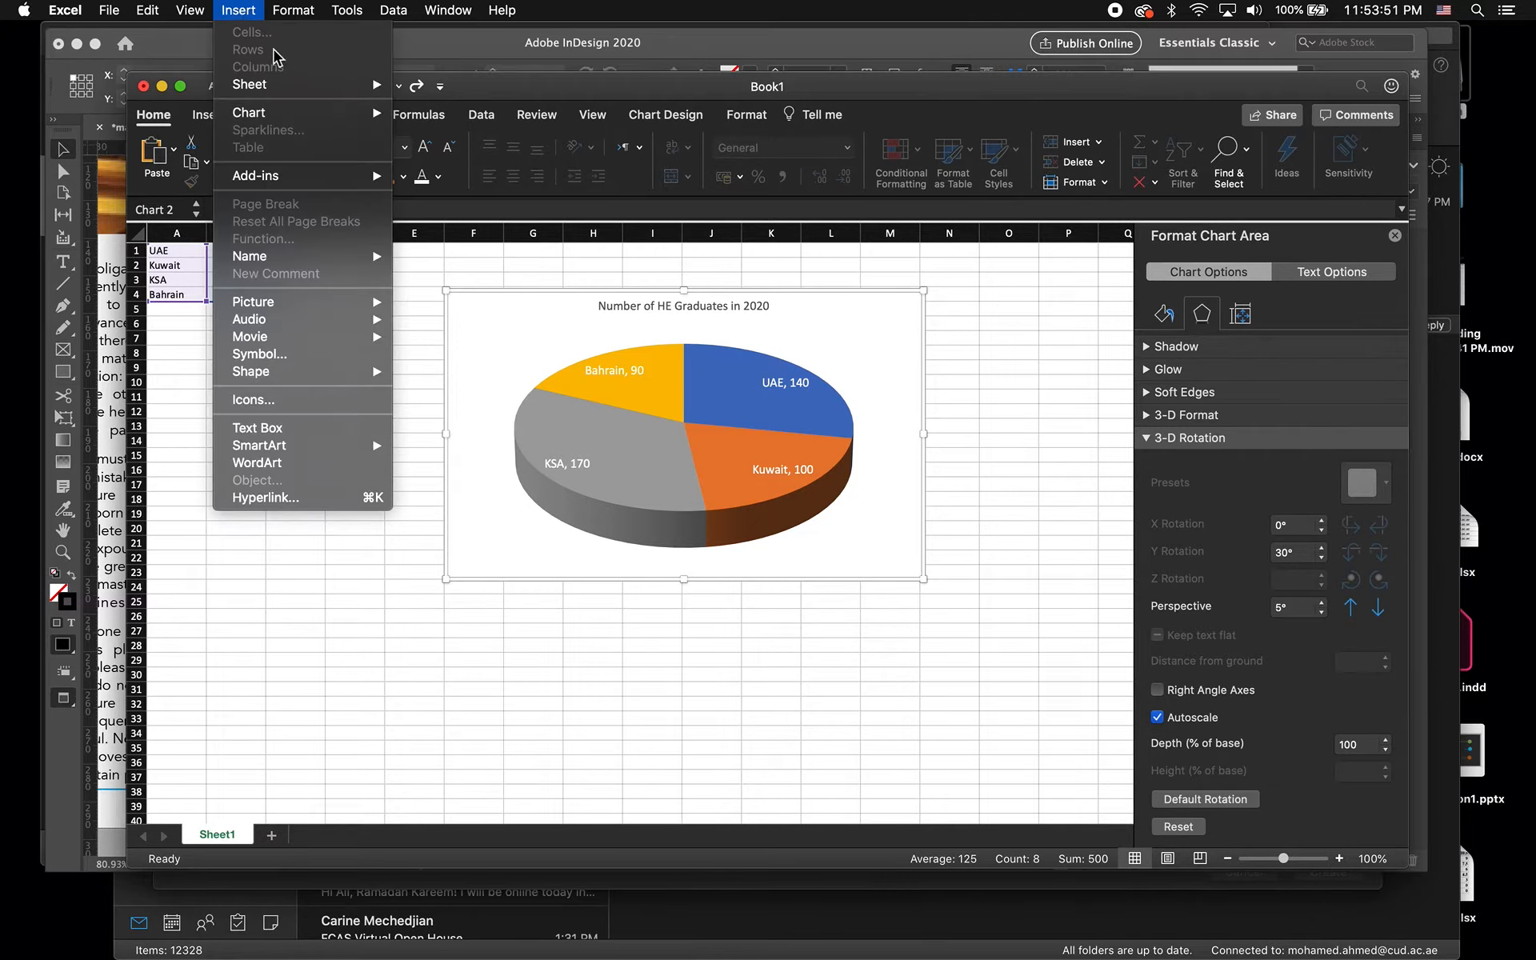
{"action": "mouse_move", "coordinate": [330, 113]}
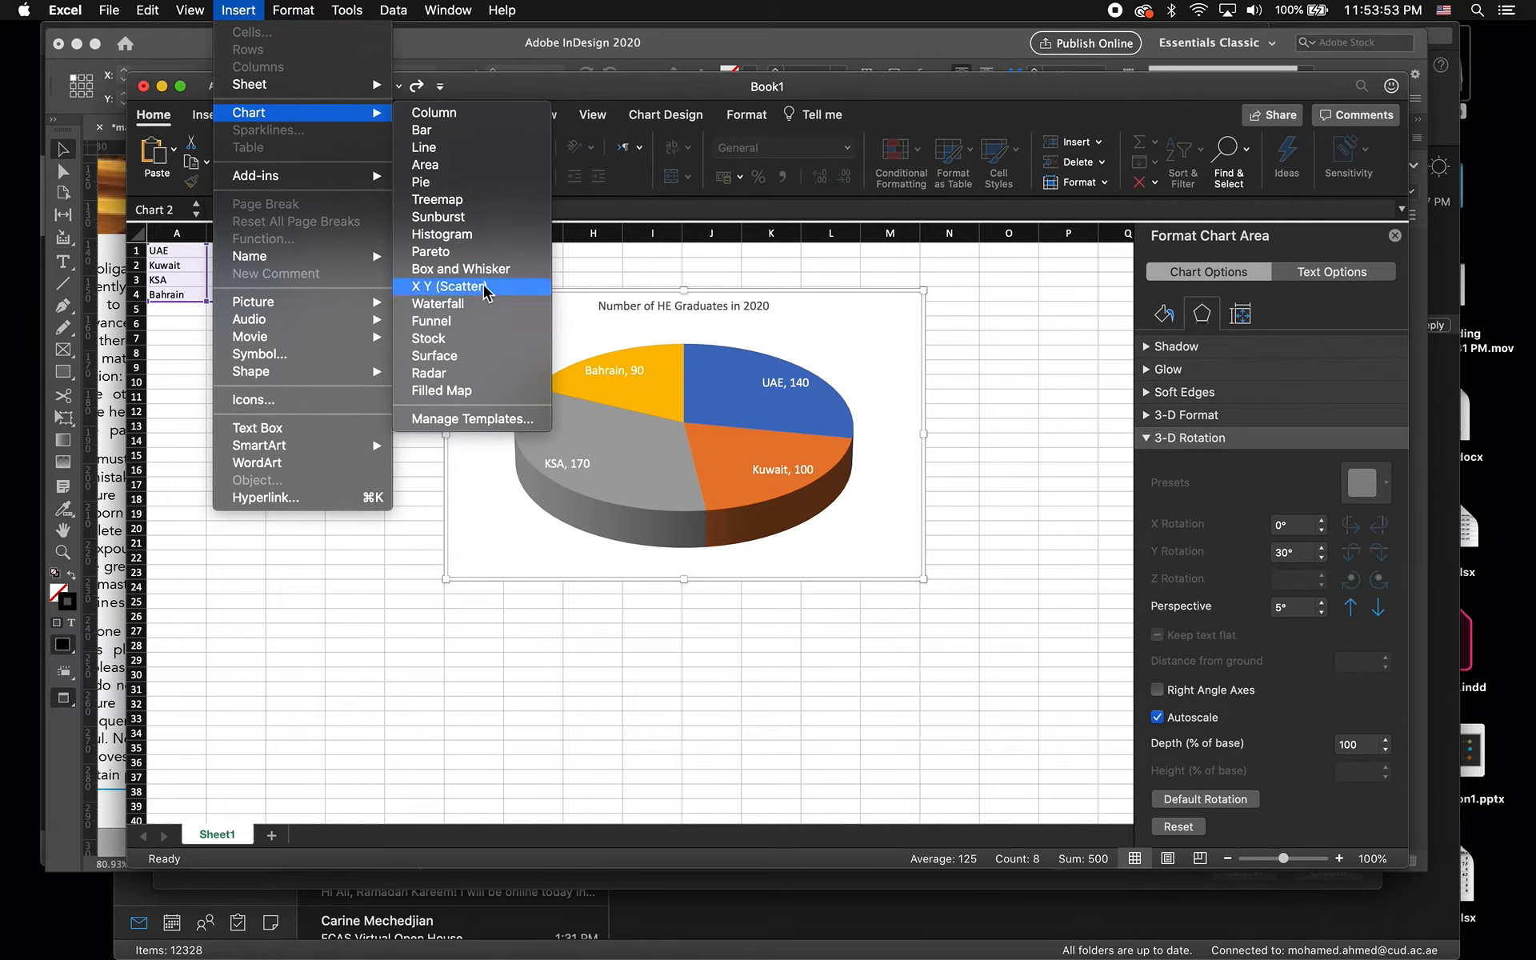
{"action": "left_click", "coordinate": [1056, 501]}
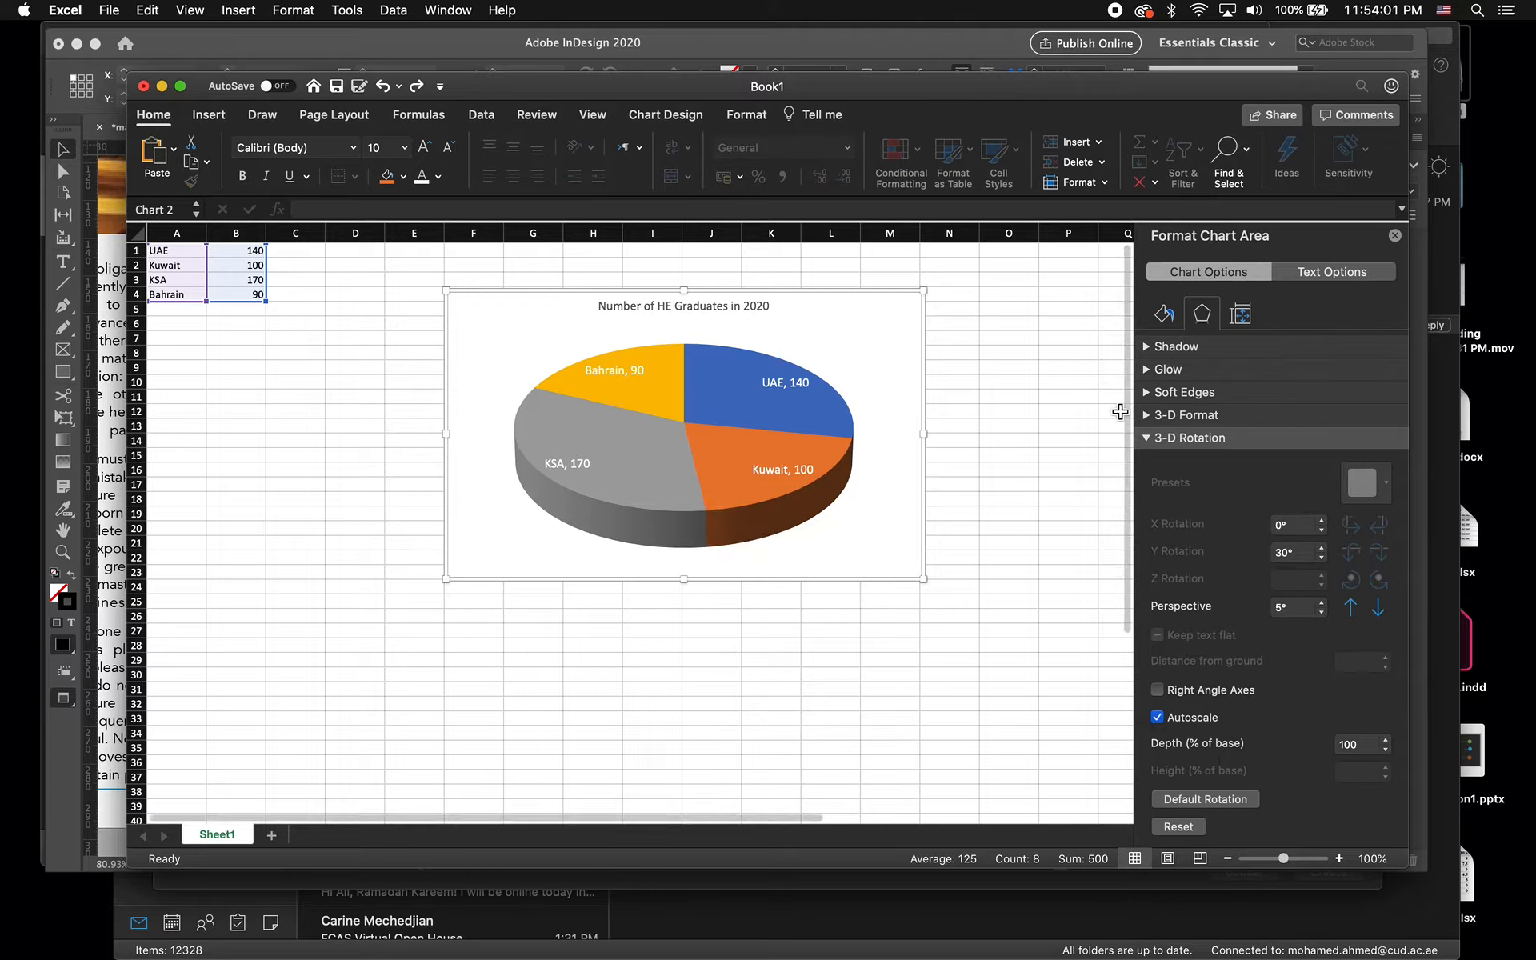
{"action": "left_click", "coordinate": [1146, 439]}
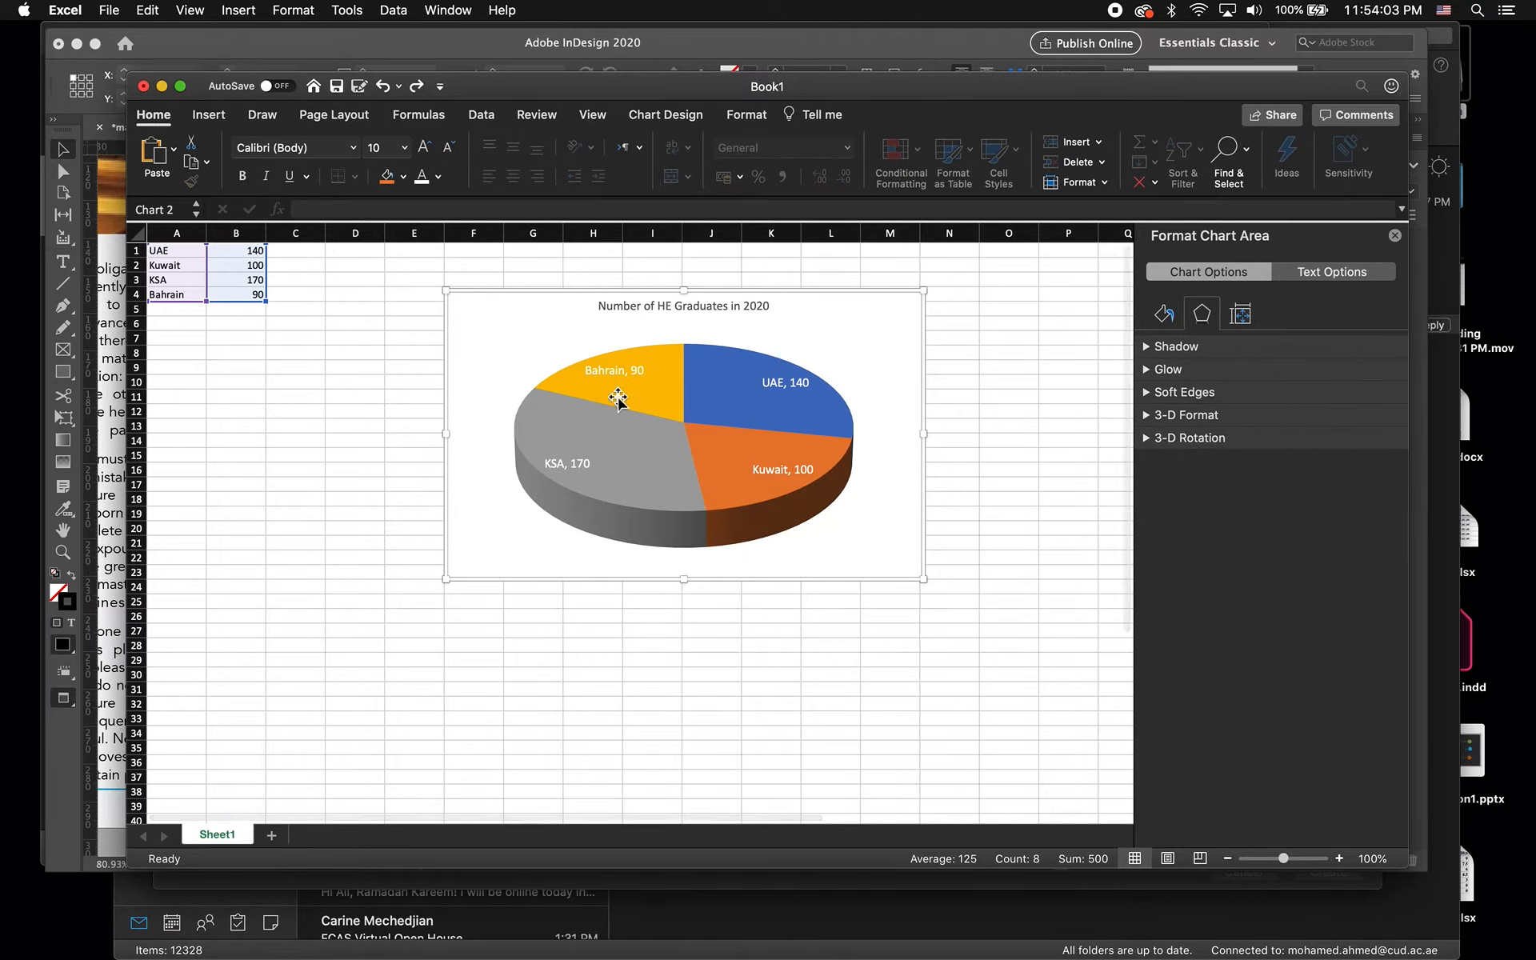
- Return to the InDesign magazine page, show the Text Wrap settings and select the pie chart to examine its wrap options
{"action": "left_click", "coordinate": [103, 548]}
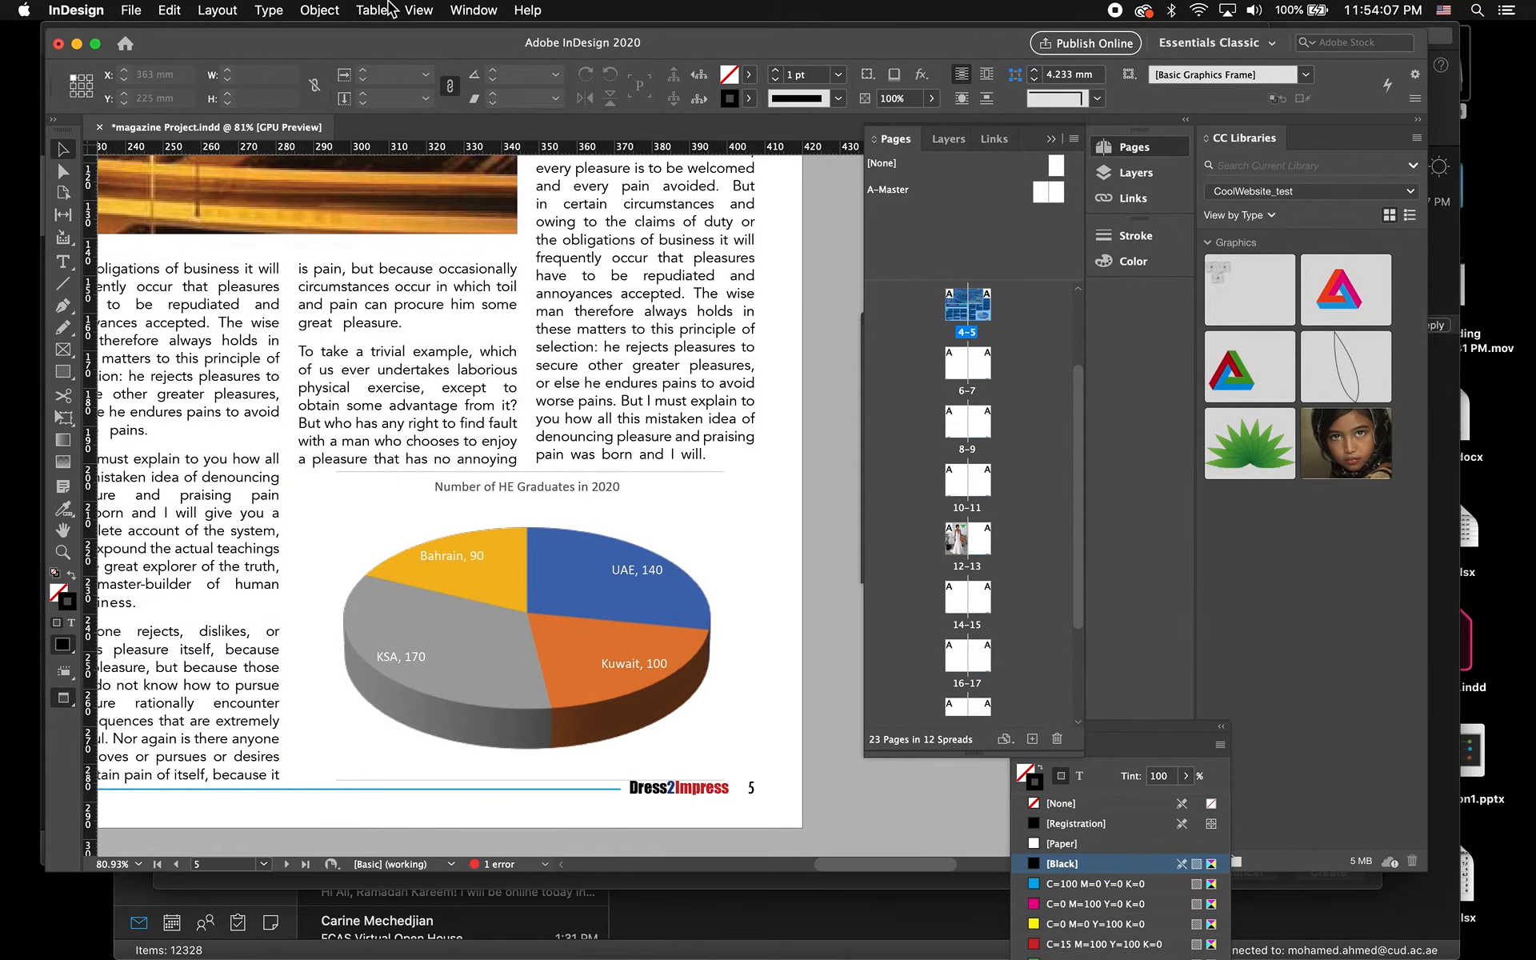
{"action": "left_click", "coordinate": [473, 10]}
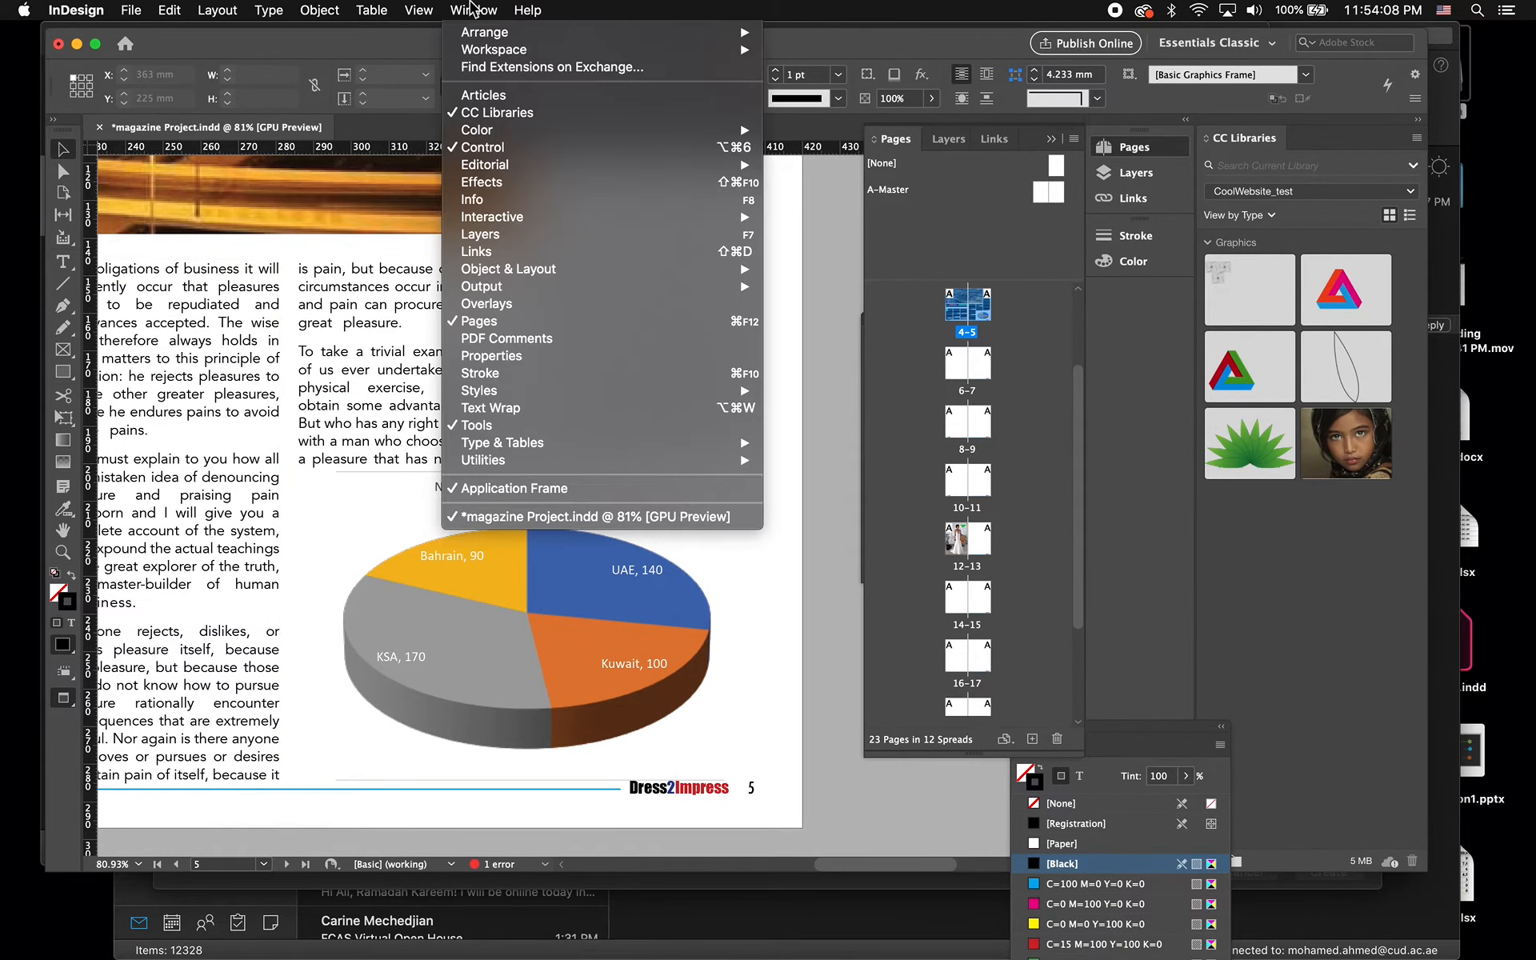
{"action": "left_click", "coordinate": [543, 412]}
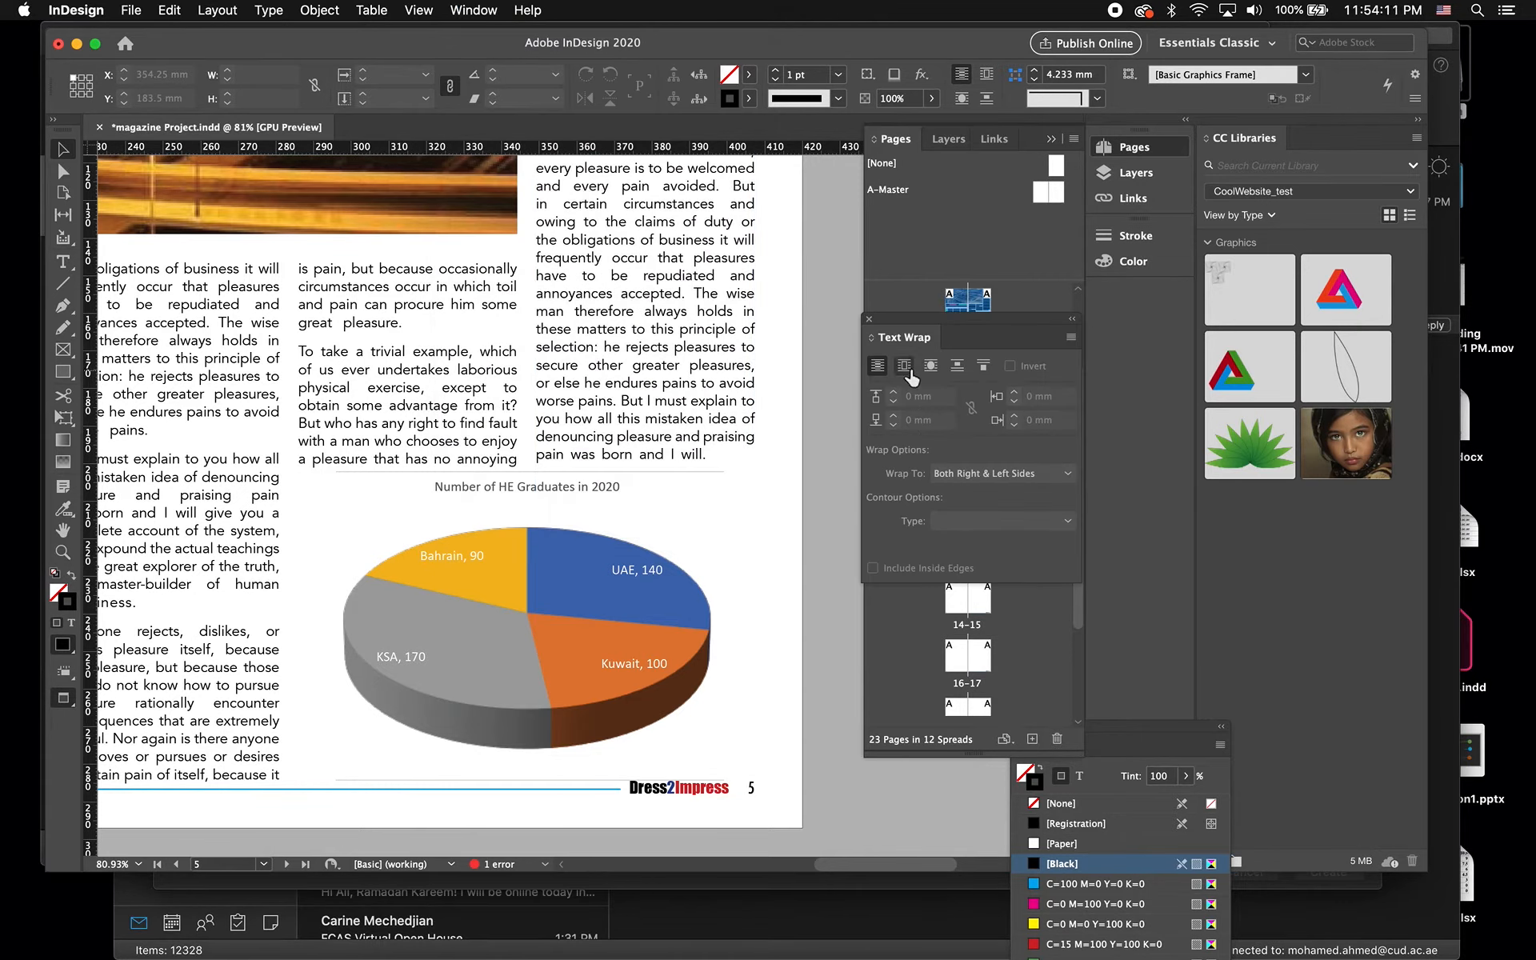
{"action": "left_click", "coordinate": [704, 507]}
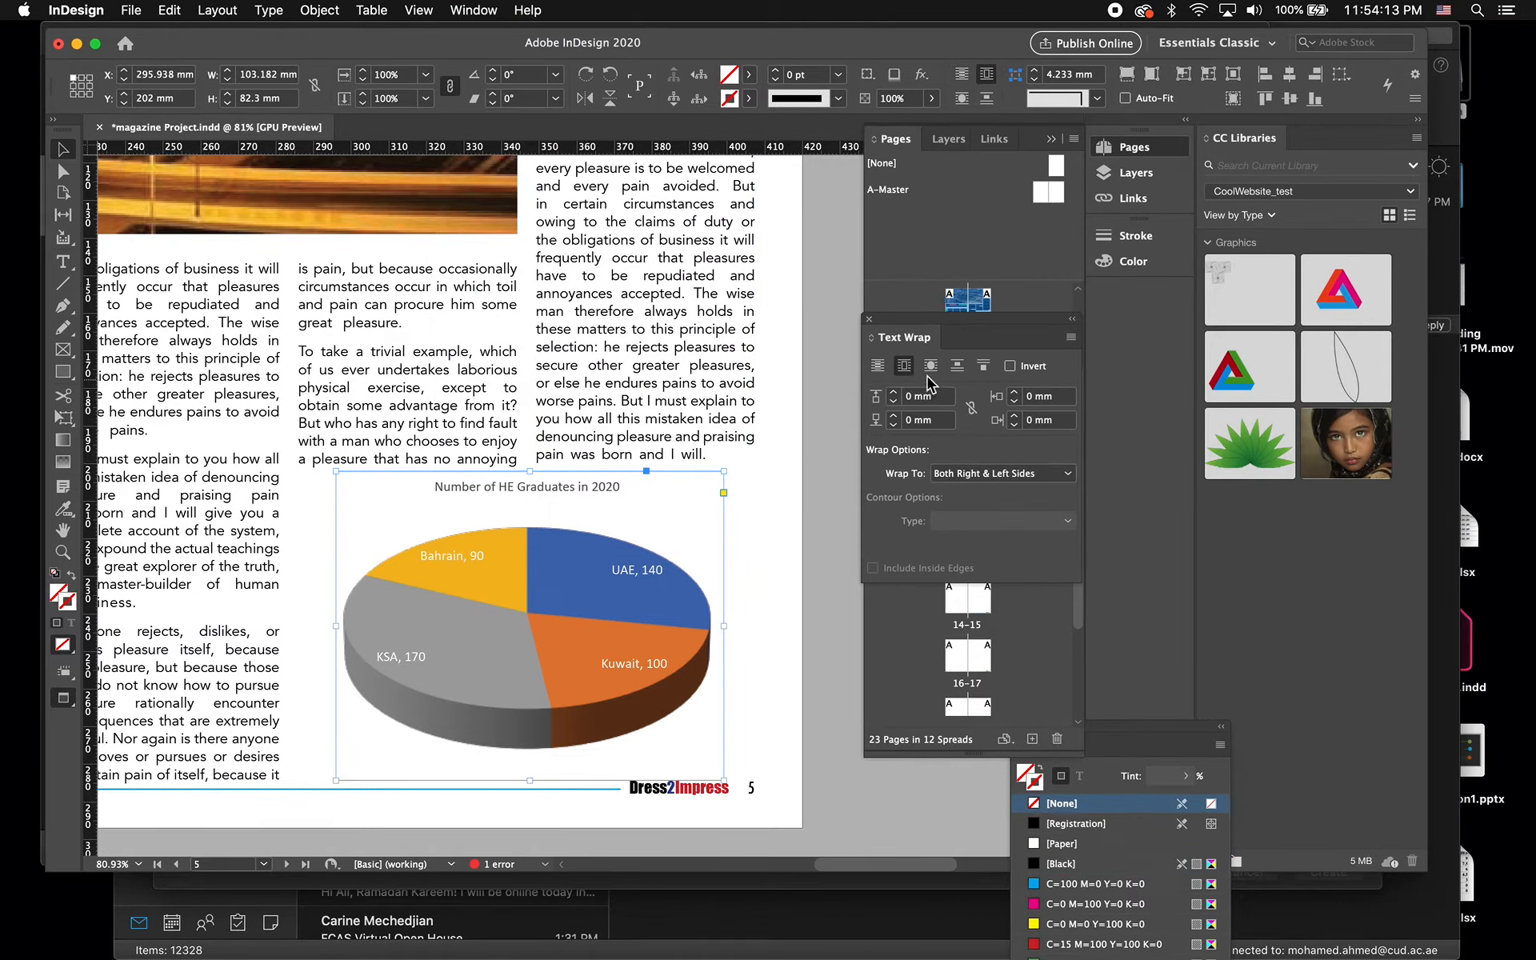